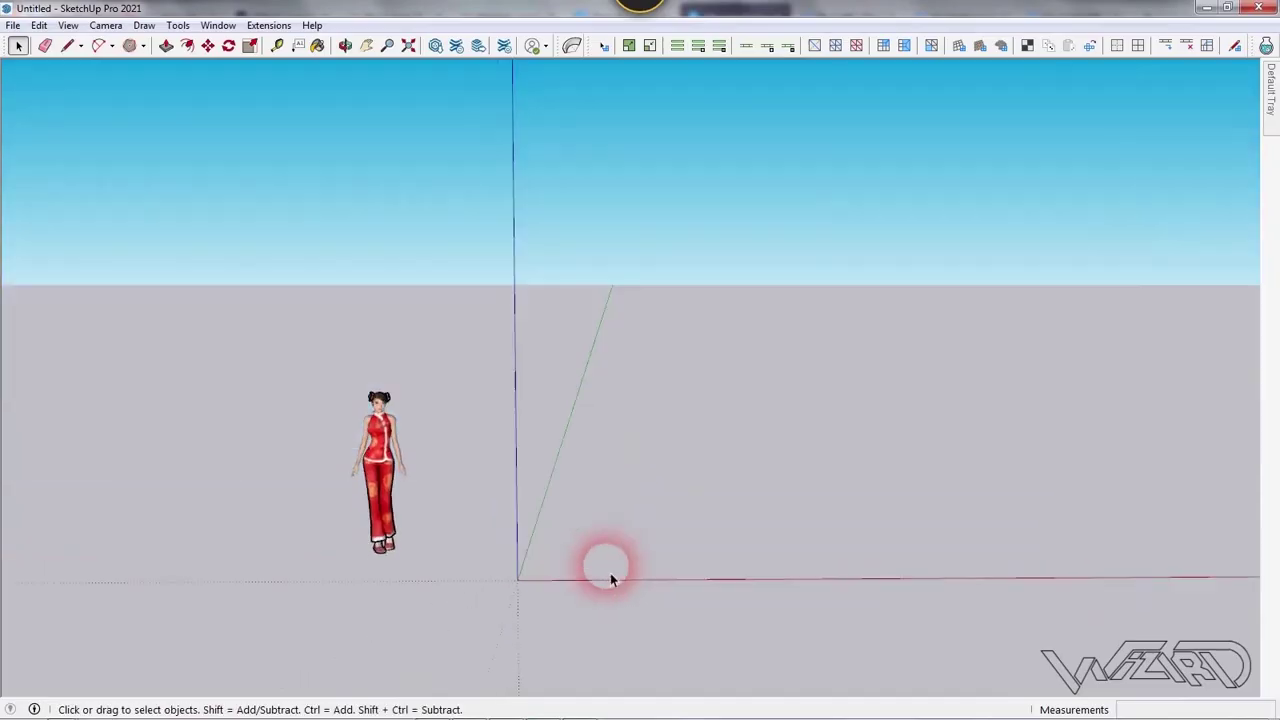
Zoom the view of the new blank Untitled model with the default scale figure
{"action": "scroll", "coordinate": [466, 594], "scroll_direction": "up", "scroll_amount": 2}
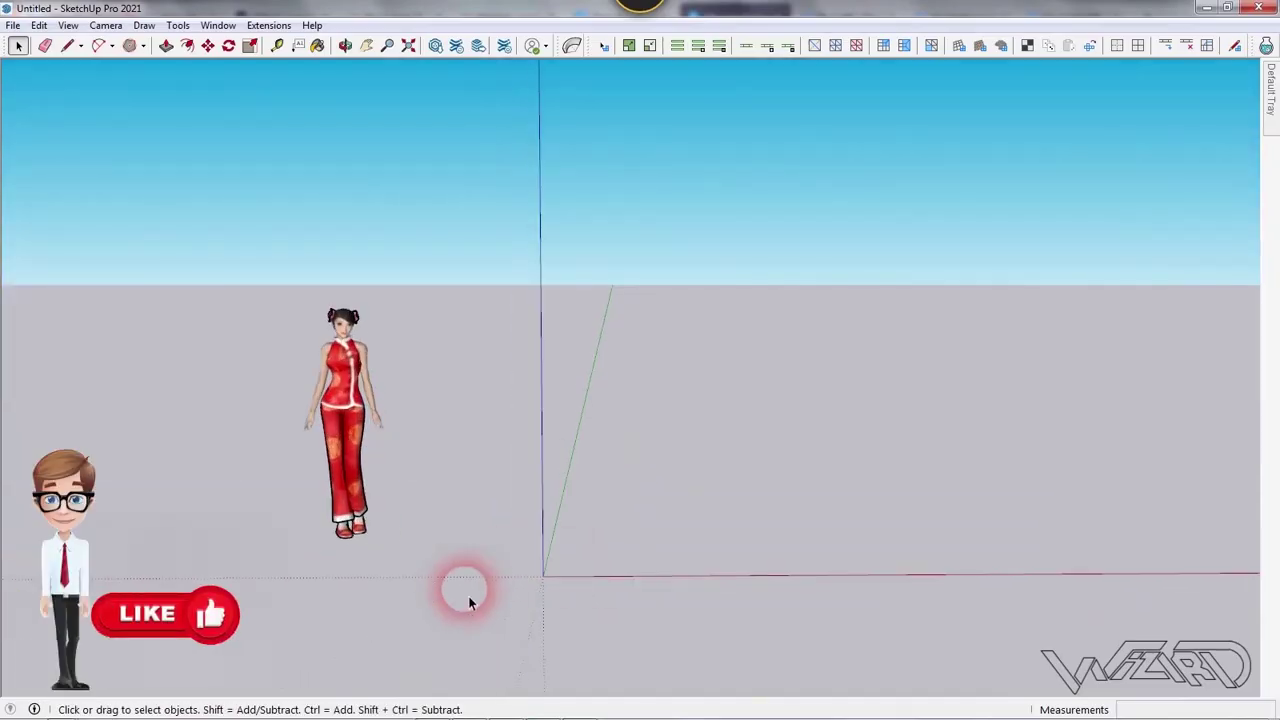
Draw a hexagon face centred on the axis origin with a 55' radius
{"action": "key", "text": "c"}
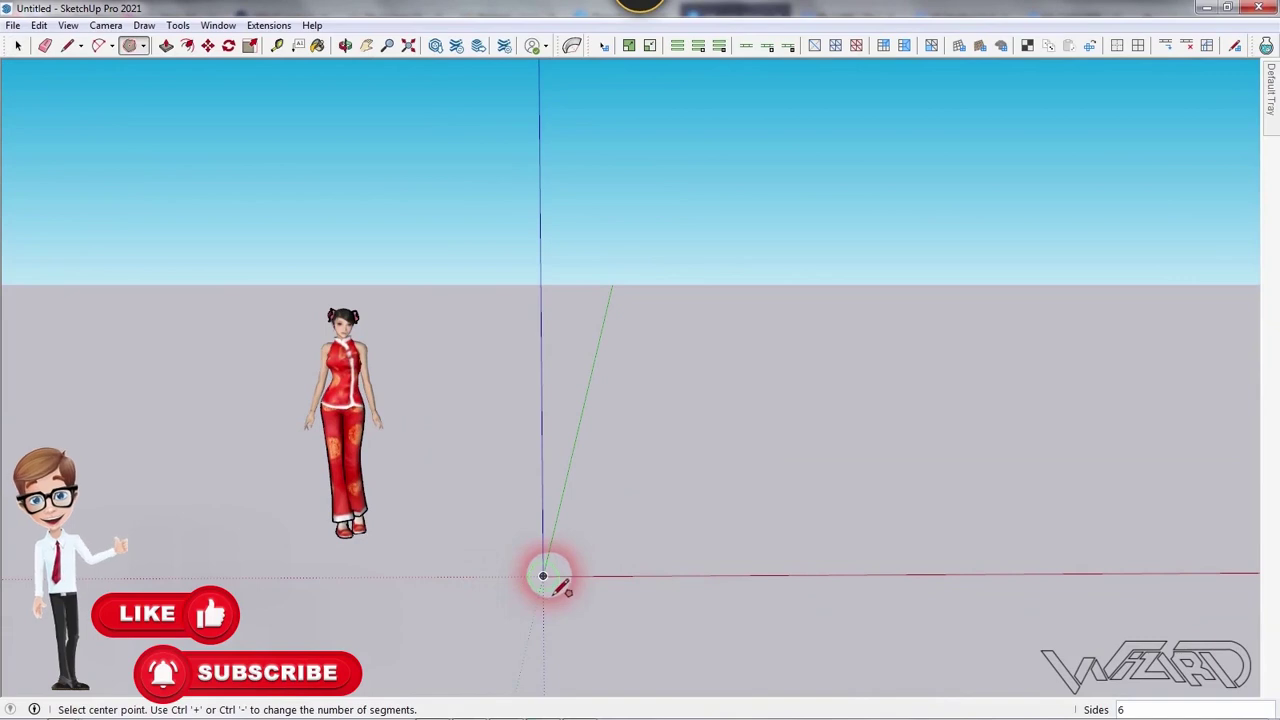
{"action": "middle_click_drag", "start_coordinate": [543, 583], "coordinate": [522, 706]}
{"action": "left_click", "coordinate": [540, 600]}
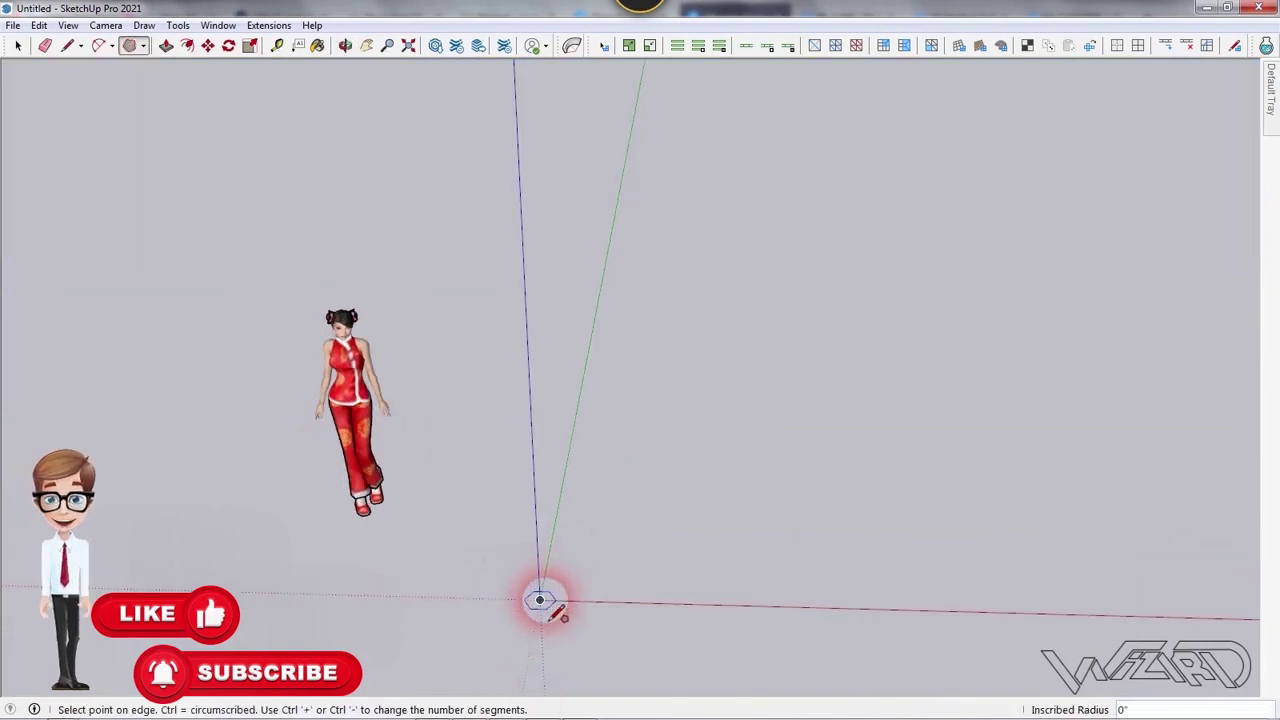
{"action": "left_click", "coordinate": [966, 509]}
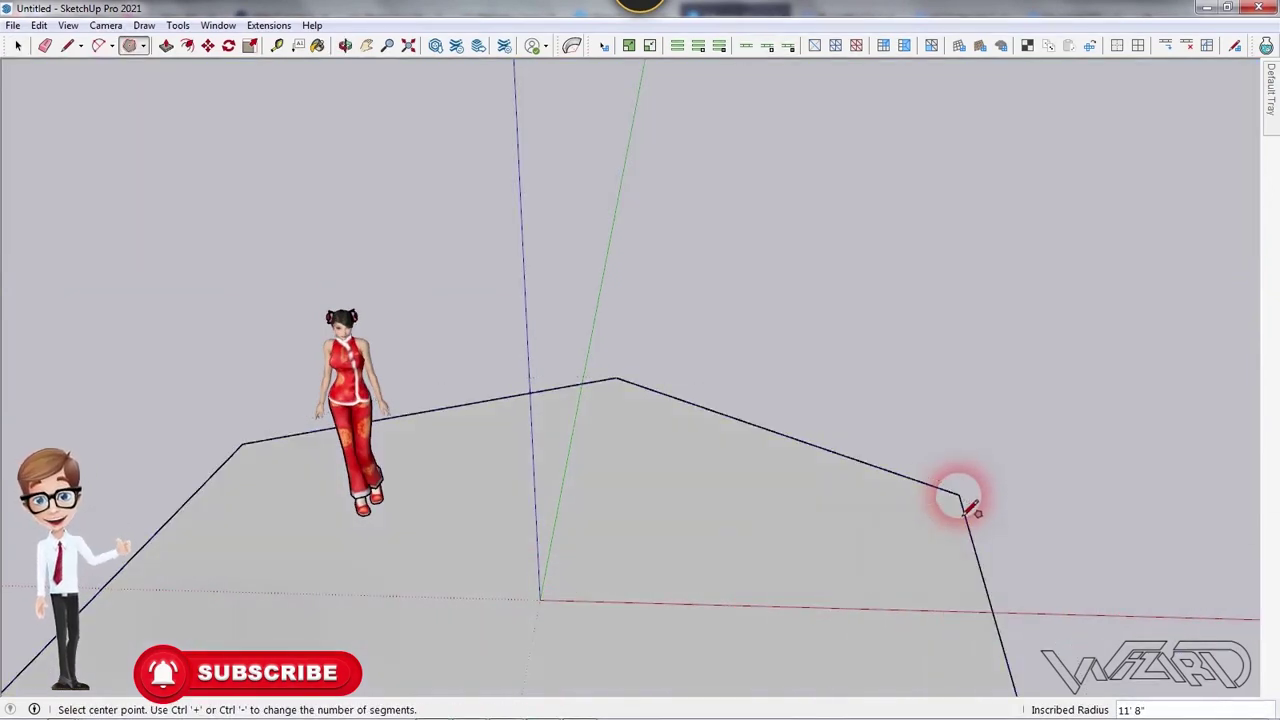
{"action": "type", "text": "30"}
{"action": "key", "text": "Return"}
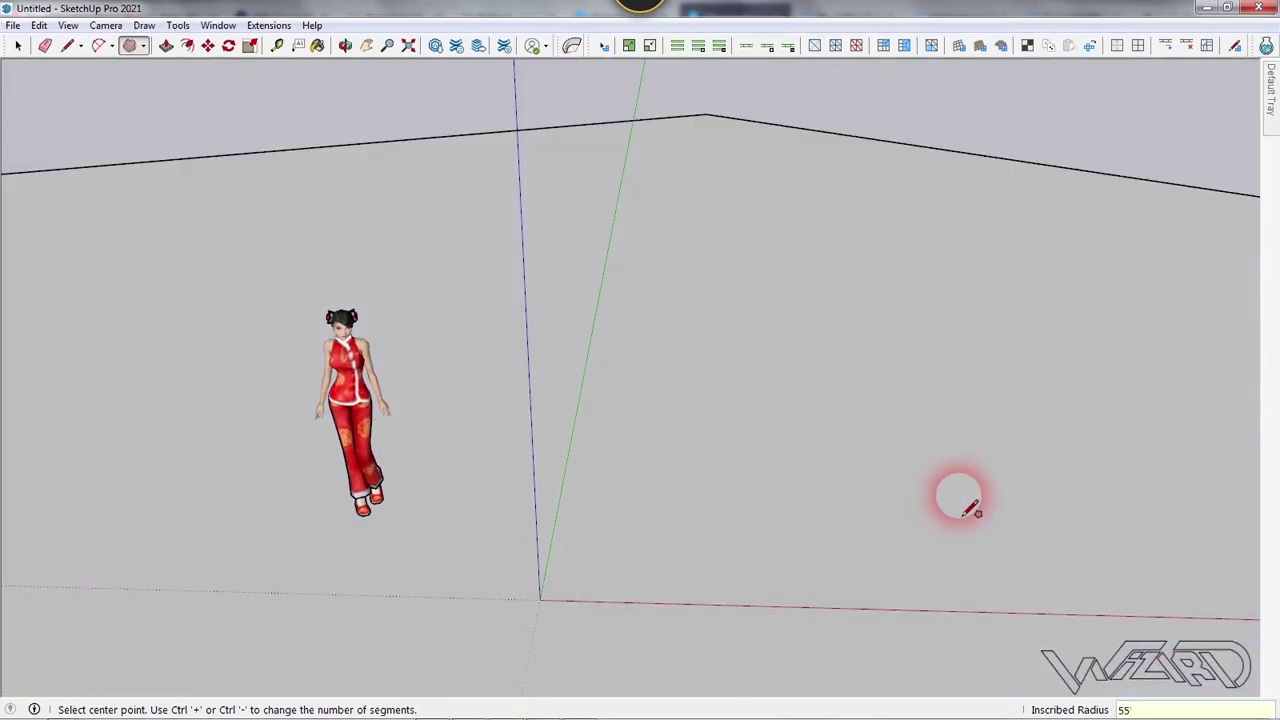
{"action": "key", "text": "space"}
Orbit to an angled view and select the hexagon face
{"action": "scroll", "coordinate": [895, 414], "scroll_direction": "down", "scroll_amount": 10}
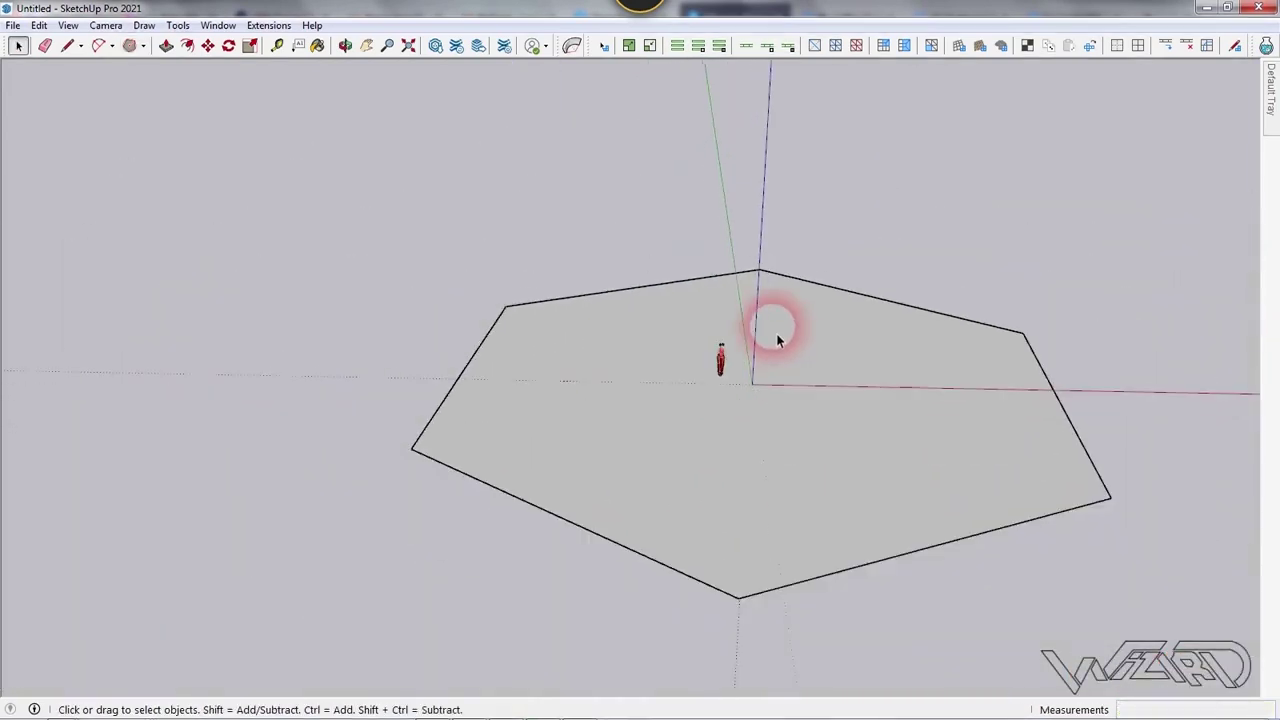
{"action": "middle_click_drag", "start_coordinate": [797, 360], "coordinate": [783, 443]}
{"action": "left_click", "coordinate": [784, 445]}
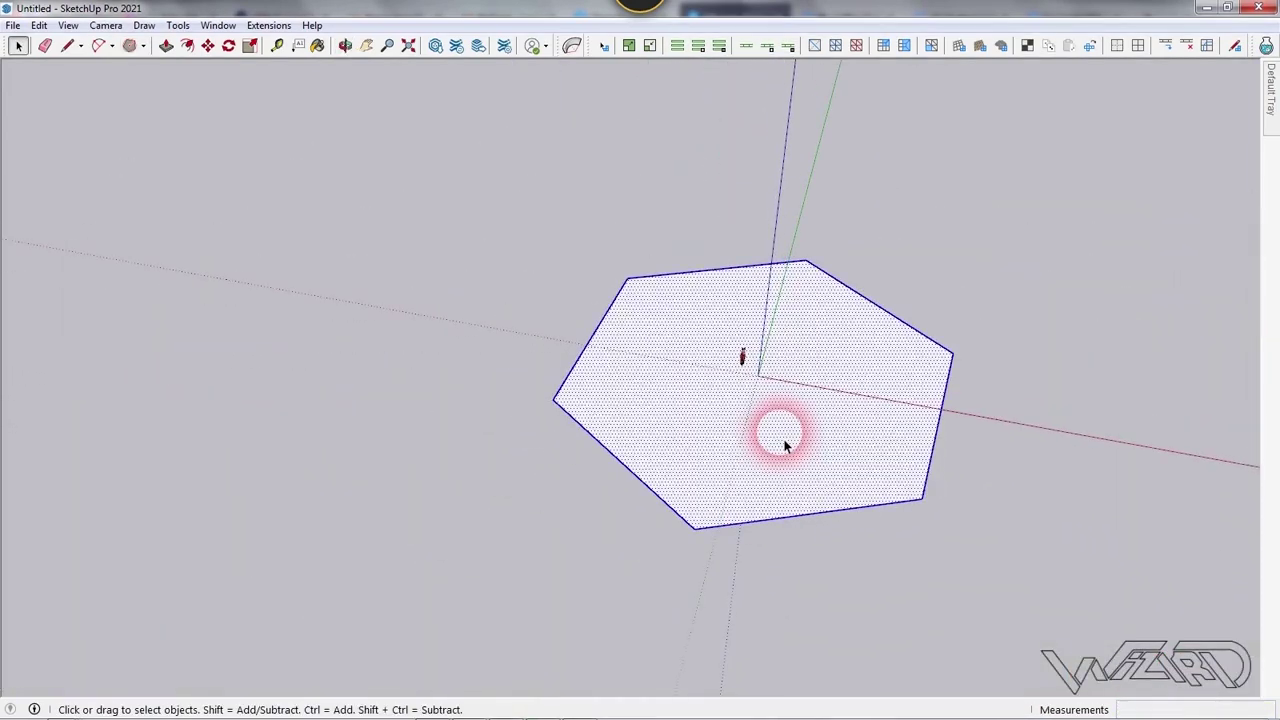
Rotate the hexagon 90° about the origin, starting along the red axis
{"action": "key", "text": "q"}
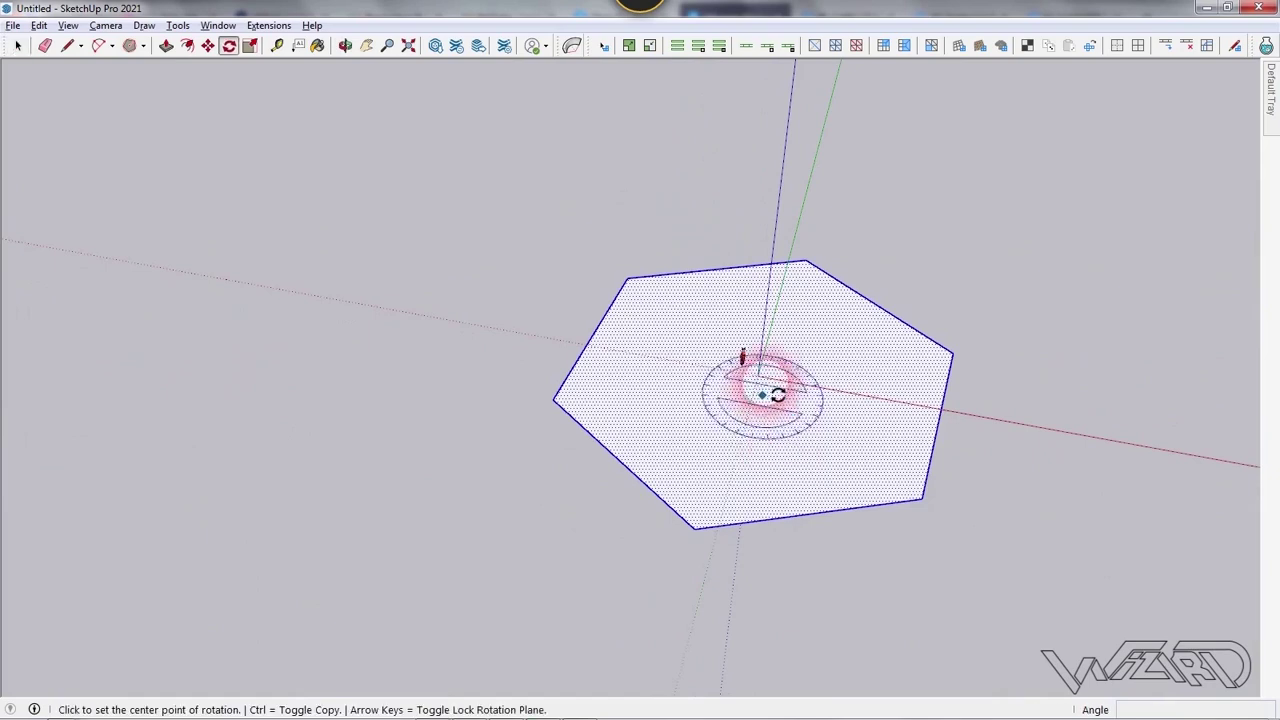
{"action": "left_click", "coordinate": [760, 376]}
{"action": "left_click_drag", "start_coordinate": [905, 405], "coordinate": [734, 525]}
{"action": "left_click", "coordinate": [734, 525]}
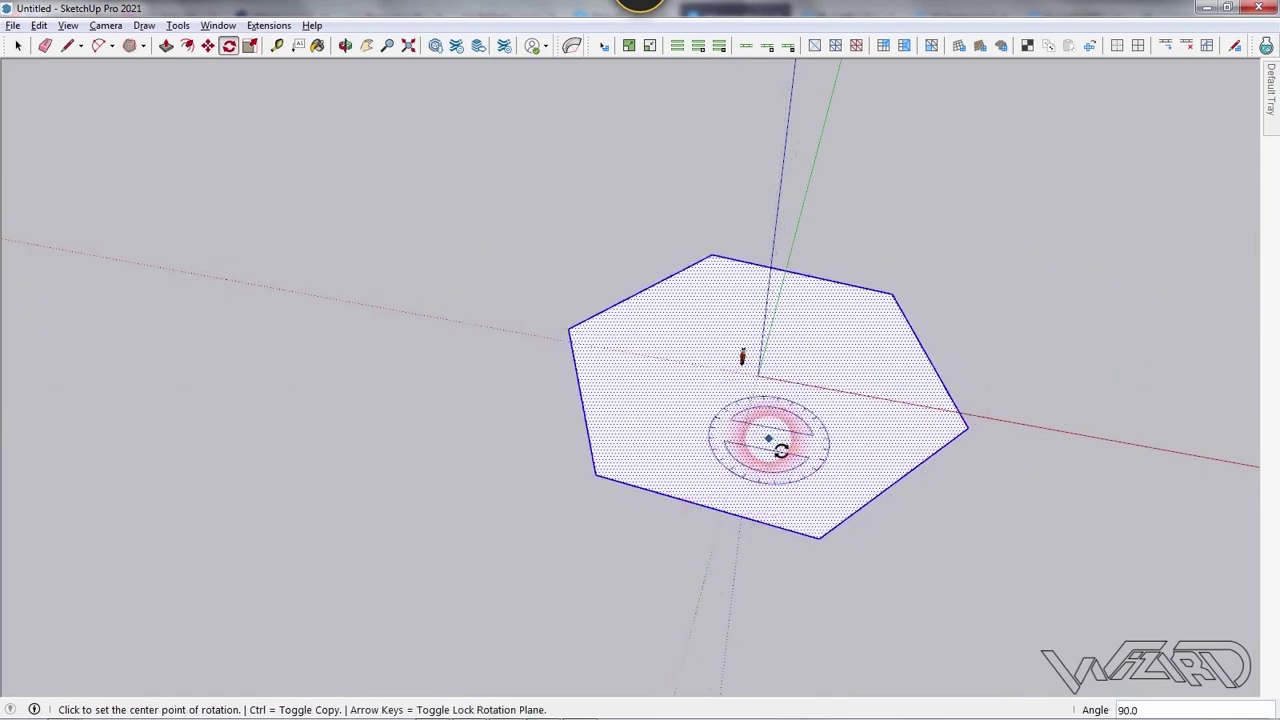
Draw lines from the hexagon's centre to two adjacent vertices, splitting off a triangular wedge
{"action": "key", "text": "l"}
{"action": "left_click_drag", "start_coordinate": [757, 376], "coordinate": [819, 540]}
{"action": "left_click", "coordinate": [761, 384]}
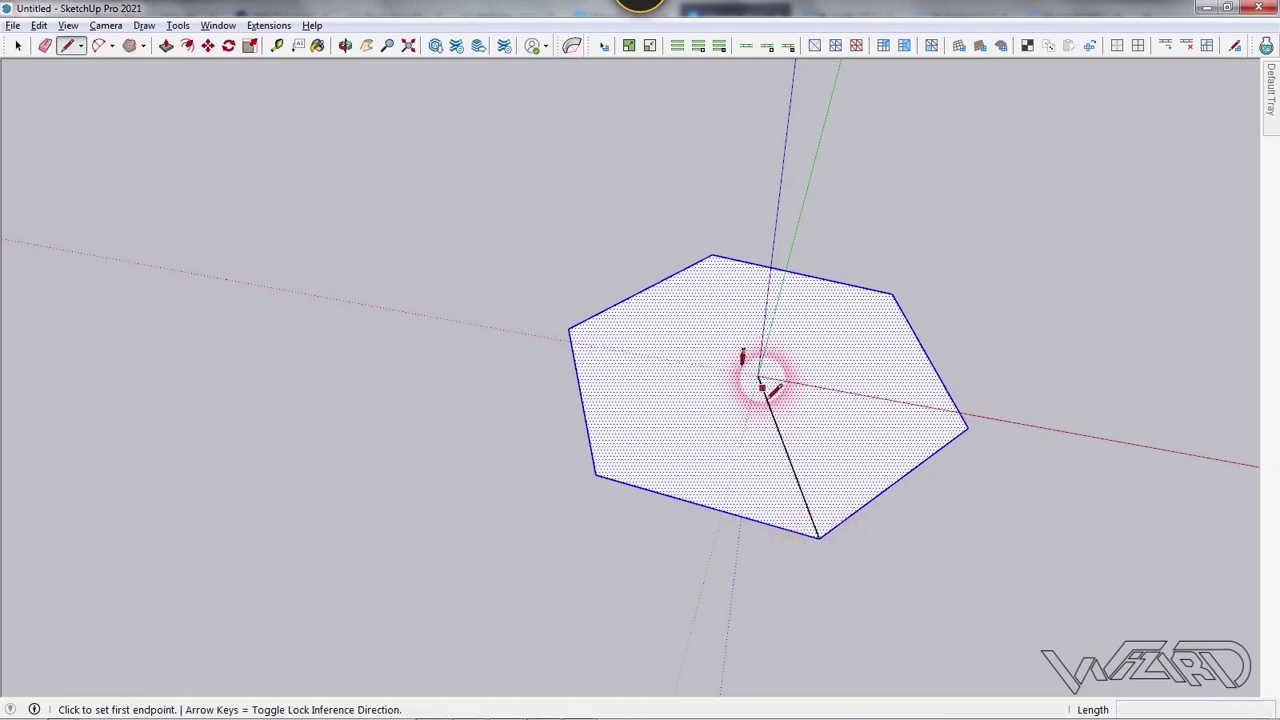
{"action": "left_click_drag", "start_coordinate": [757, 376], "coordinate": [597, 476]}
{"action": "scroll", "coordinate": [735, 425], "scroll_direction": "up", "scroll_amount": 5}
{"action": "key", "text": "space"}
Offset the triangular wedge inward to create an inset triangle
{"action": "key", "text": "f"}
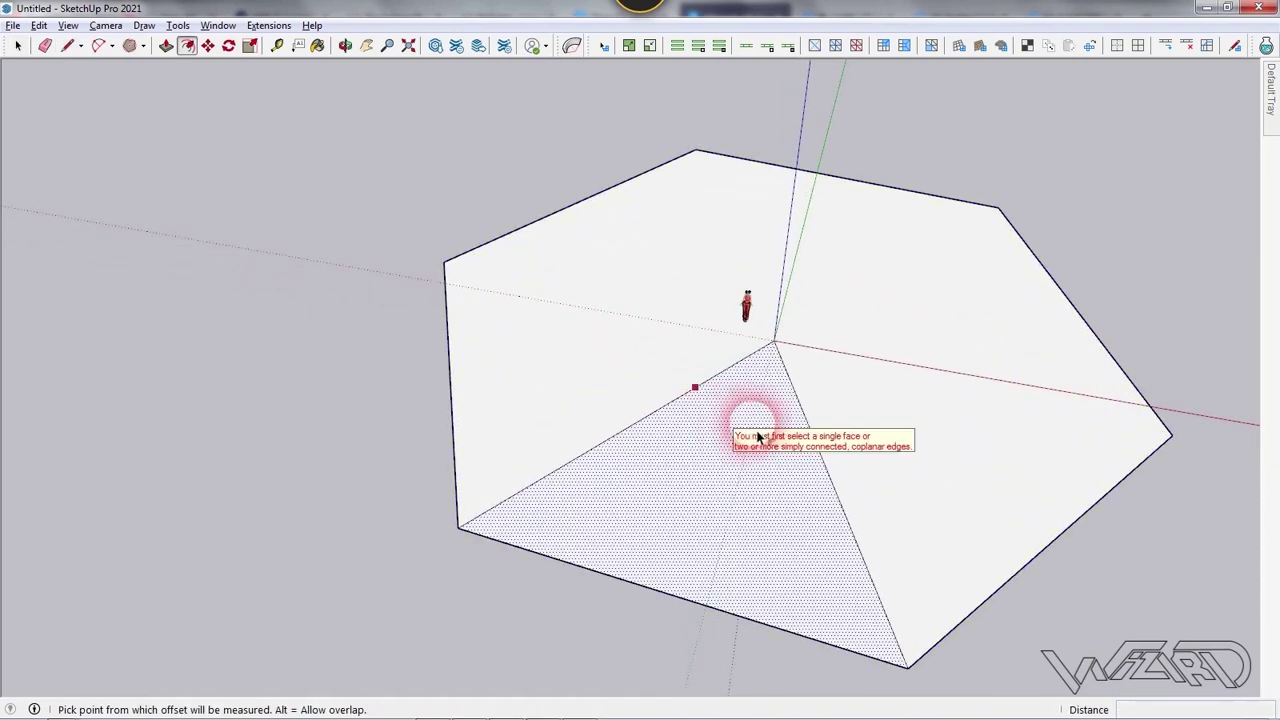
{"action": "left_click", "coordinate": [776, 430]}
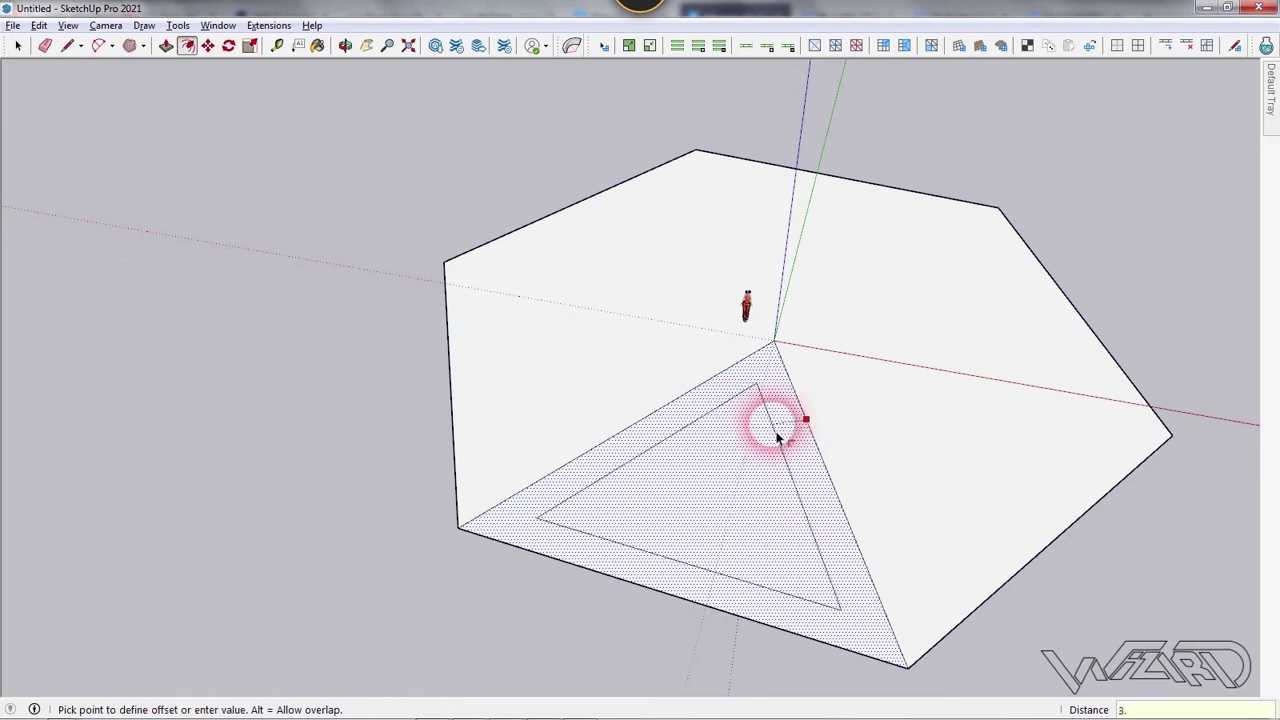
{"action": "left_click", "coordinate": [778, 432]}
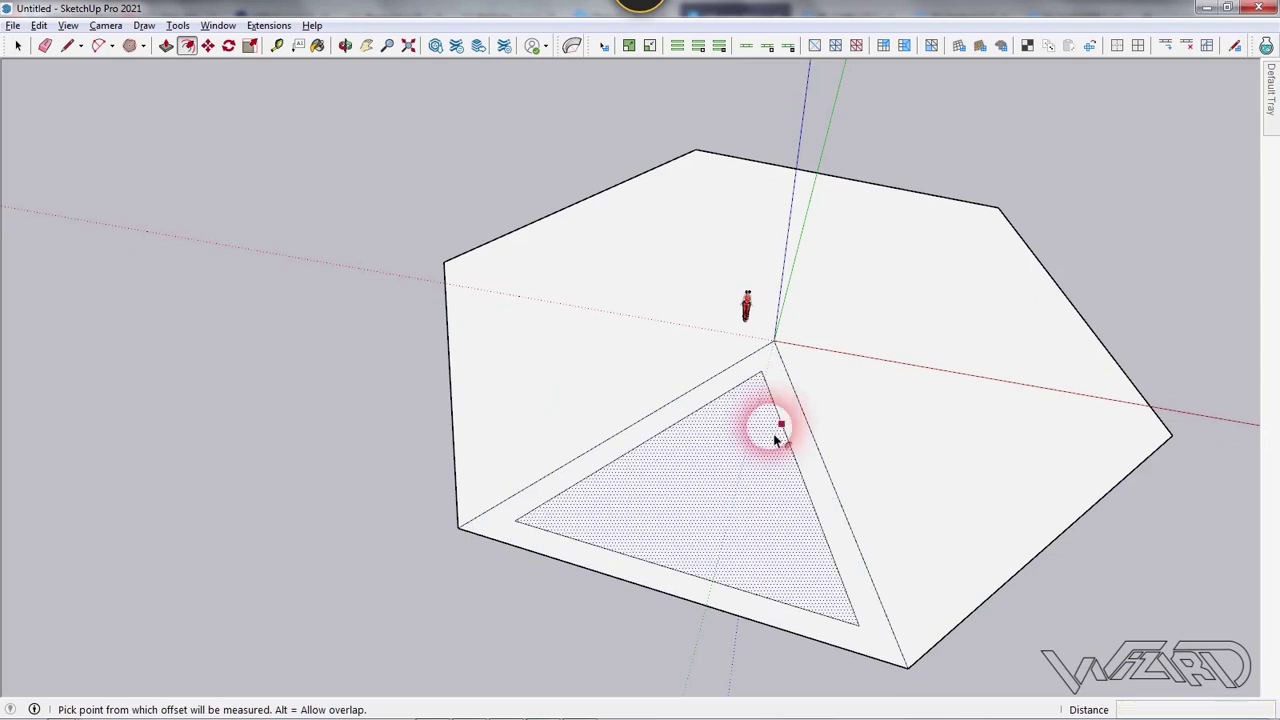
{"action": "left_click", "coordinate": [824, 704]}
{"action": "scroll", "coordinate": [826, 712], "scroll_direction": "up", "scroll_amount": 3}
Join the inner triangle's corners to the outer corners and erase its bottom edge
{"action": "key", "text": "l"}
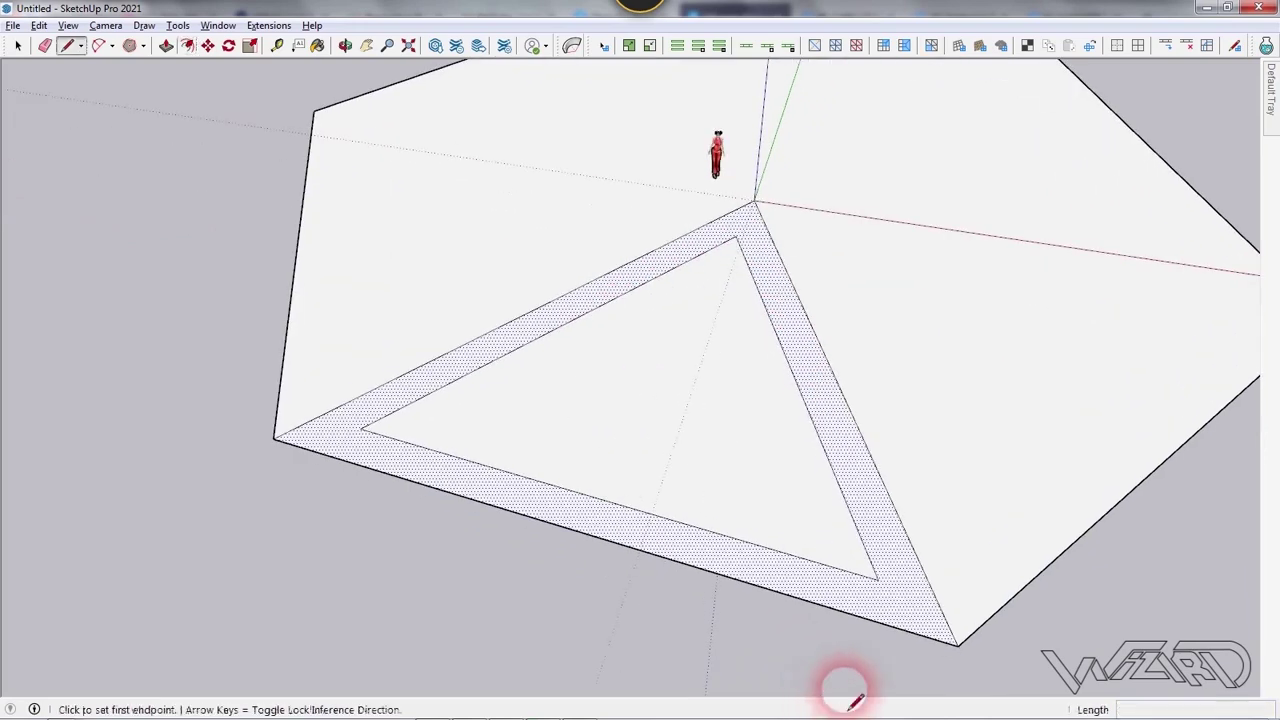
{"action": "left_click", "coordinate": [877, 580]}
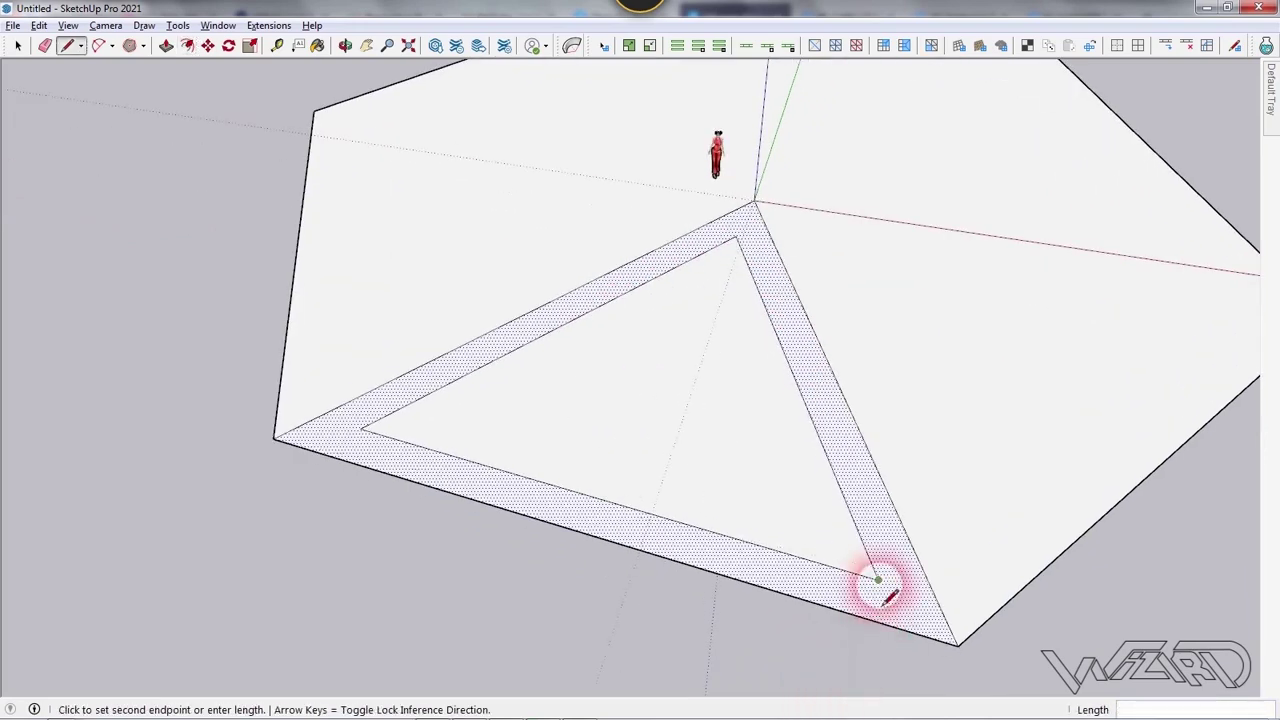
{"action": "left_click", "coordinate": [899, 637]}
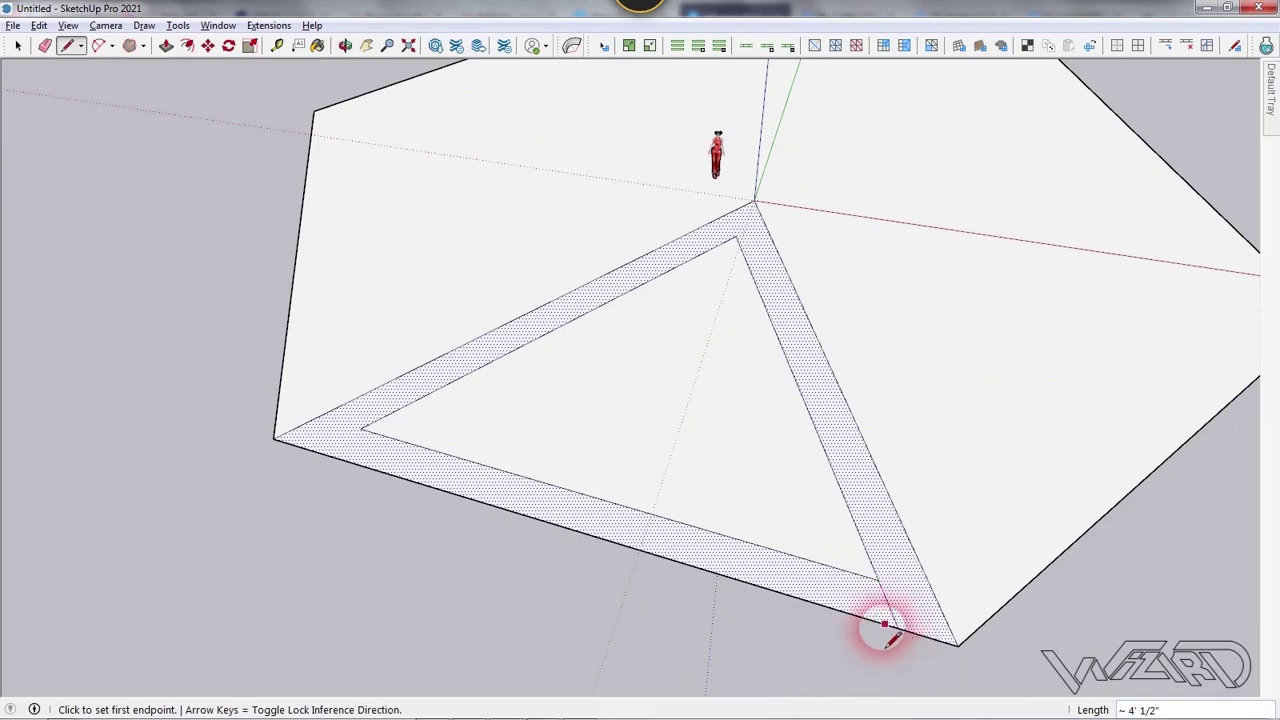
{"action": "left_click", "coordinate": [360, 429]}
{"action": "left_click", "coordinate": [318, 452]}
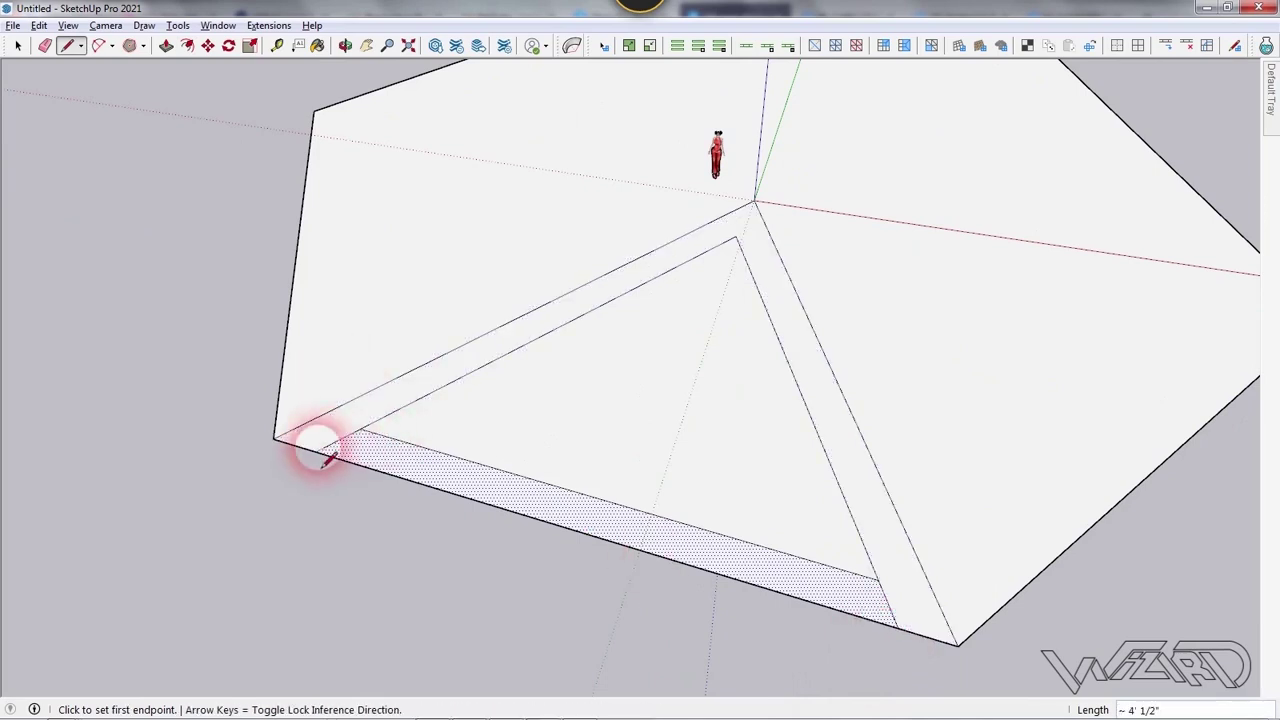
{"action": "key", "text": "e"}
{"action": "left_click", "coordinate": [456, 462]}
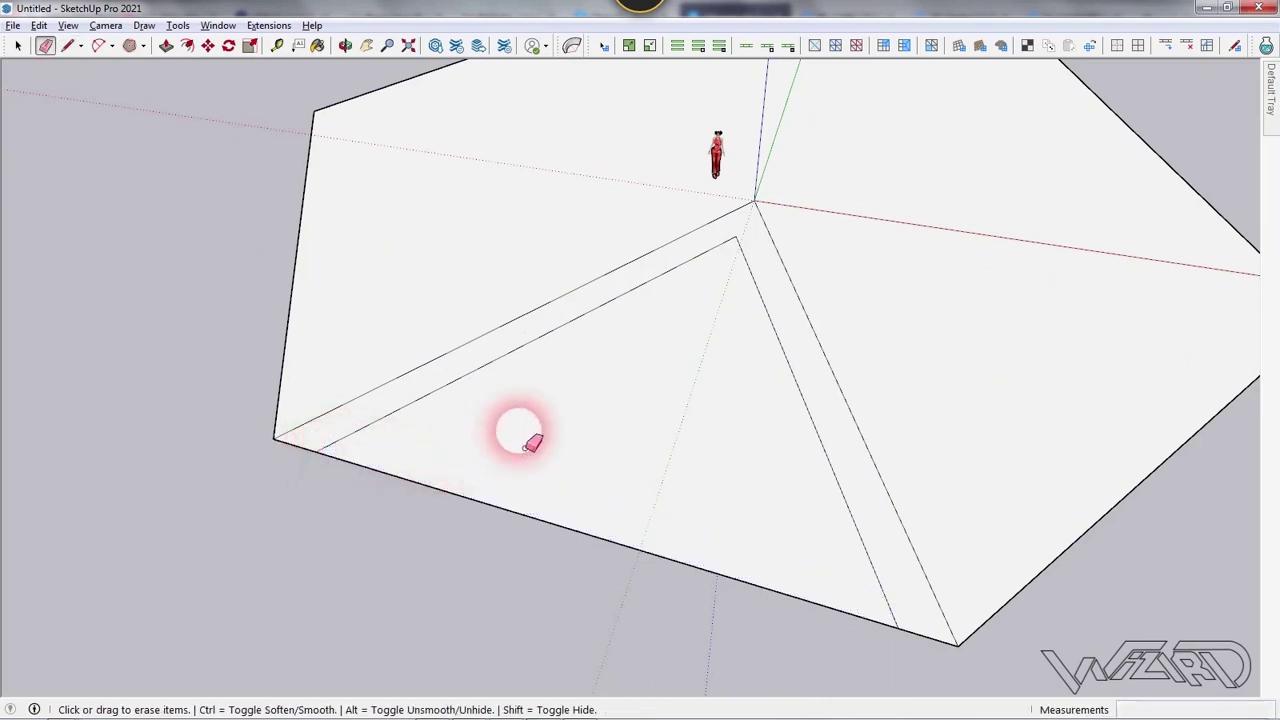
Draw a horizontal line across the inner triangle near its tip
{"action": "mouse_move", "coordinate": [720, 240]}
{"action": "middle_mouse_down"}
{"action": "mouse_move", "coordinate": [729, 249]}
{"action": "mouse_move", "coordinate": [668, 311]}
{"action": "mouse_move", "coordinate": [777, 360]}
{"action": "middle_mouse_up"}
{"action": "scroll", "coordinate": [777, 360], "scroll_direction": "down", "scroll_amount": 2}
{"action": "key", "text": "l"}
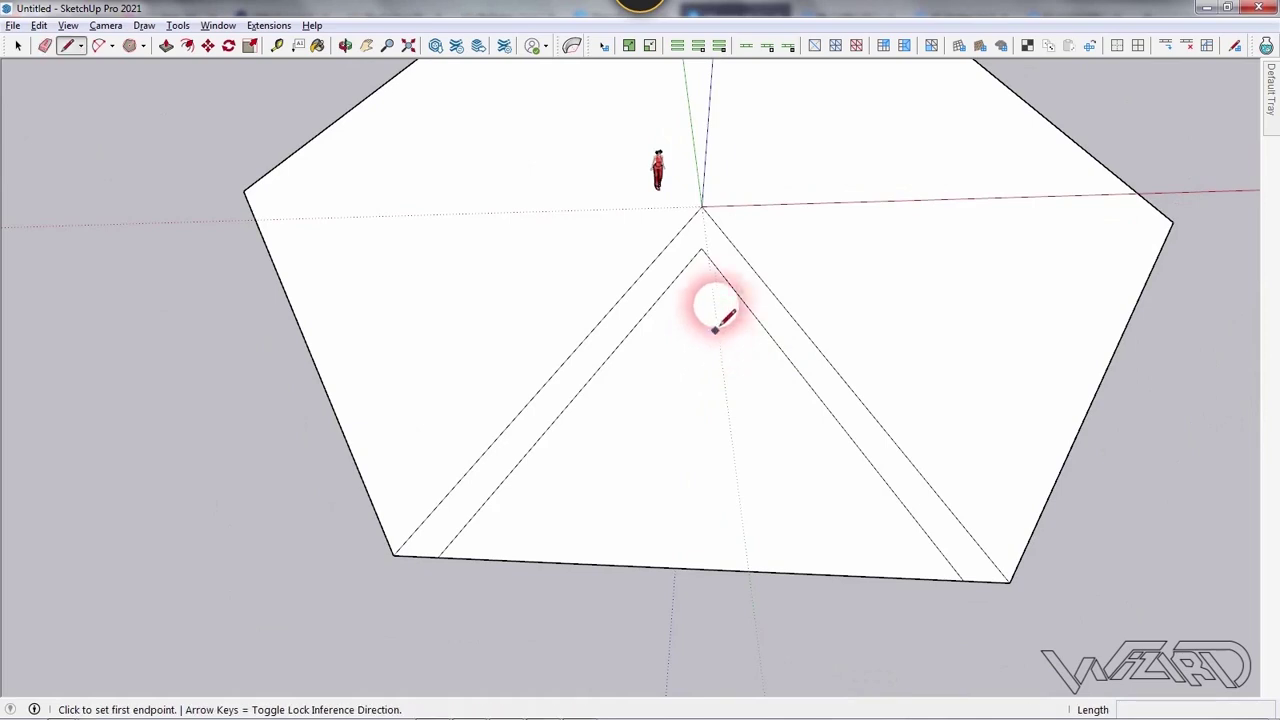
{"action": "scroll", "coordinate": [720, 300], "scroll_direction": "up", "scroll_amount": 1}
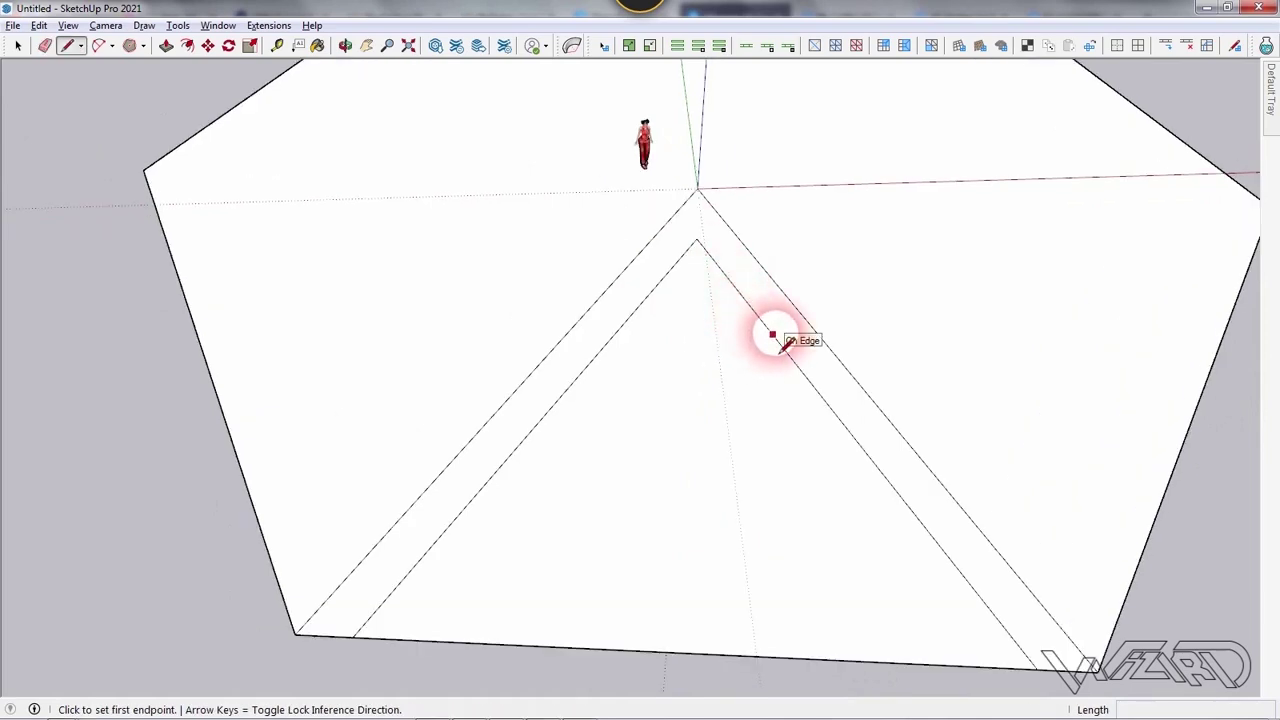
{"action": "left_click", "coordinate": [772, 335]}
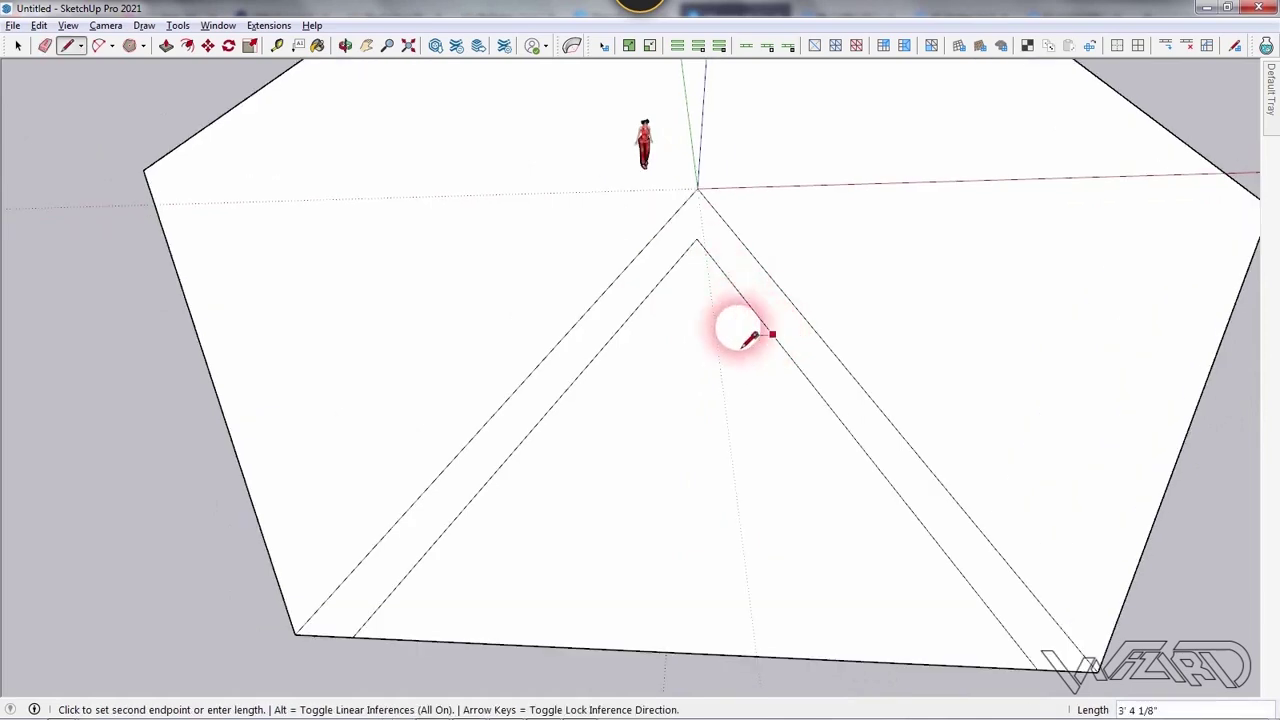
{"action": "left_click", "coordinate": [618, 330]}
{"action": "key", "text": "space"}
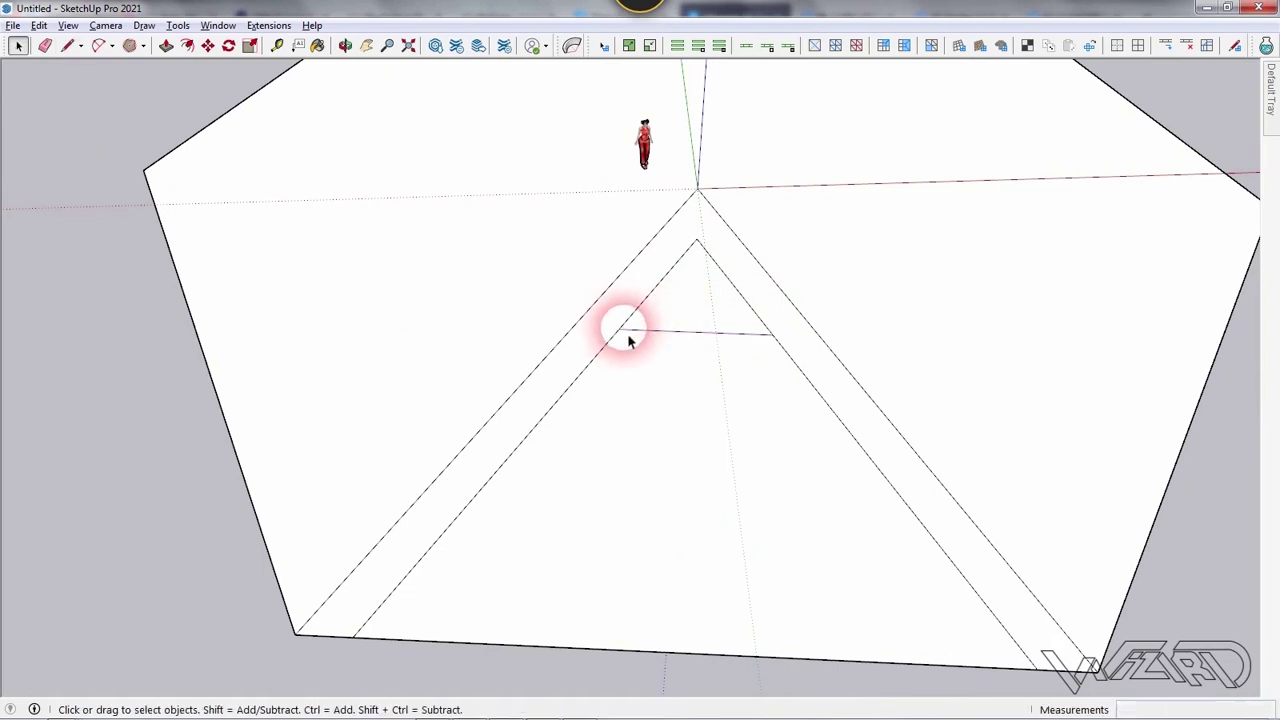
Add a short line segment at the wedge's apex
{"action": "scroll", "coordinate": [700, 185], "scroll_direction": "up", "scroll_amount": 3}
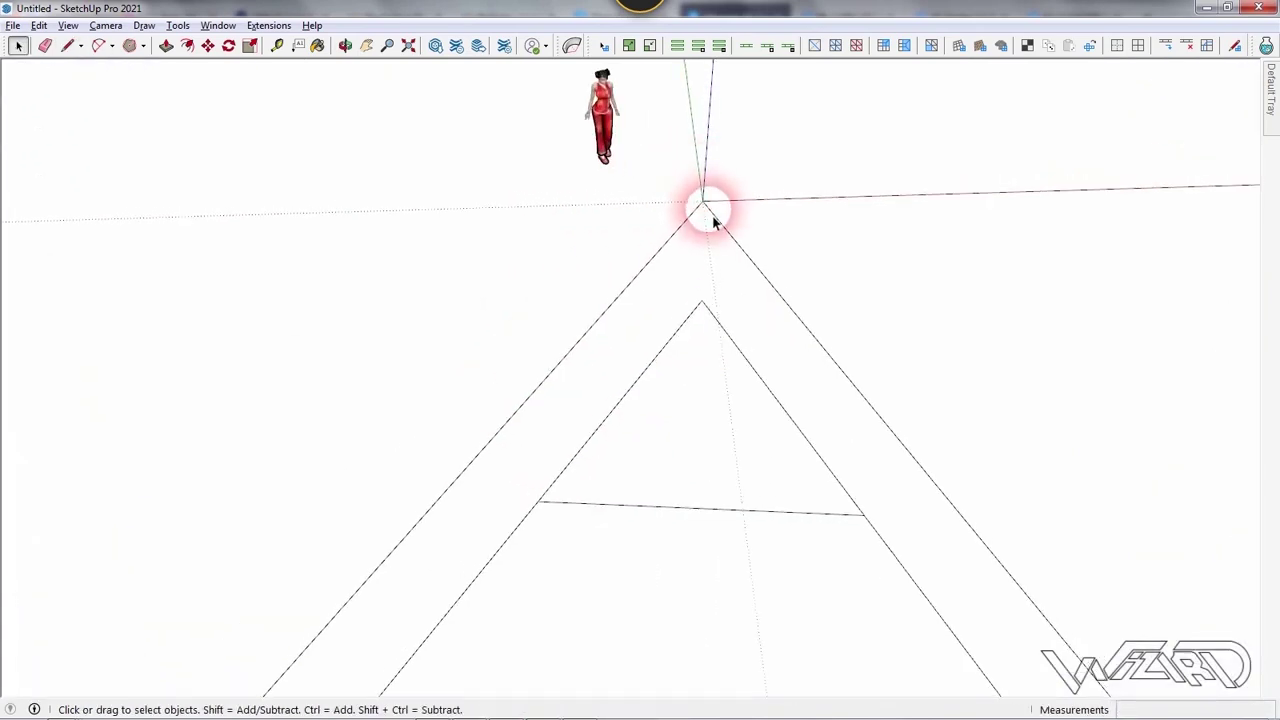
{"action": "key", "text": "l"}
{"action": "left_click", "coordinate": [685, 219]}
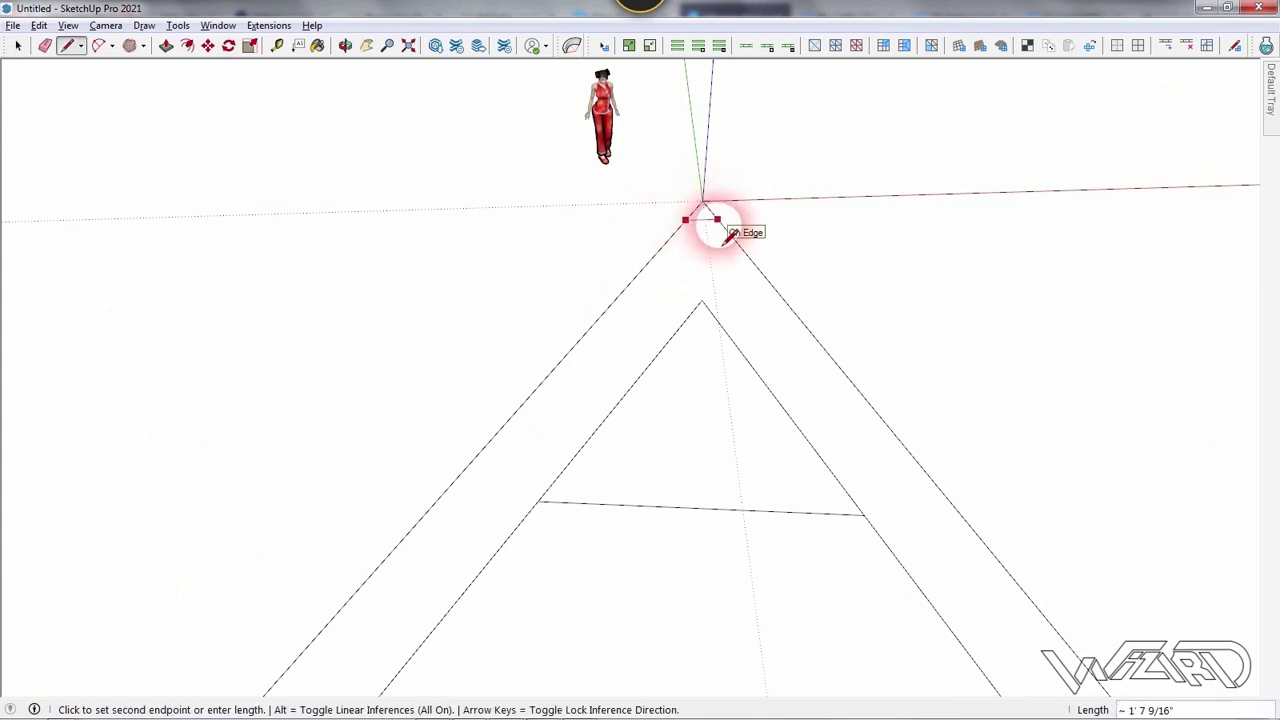
{"action": "left_click", "coordinate": [717, 220]}
{"action": "key", "text": "space"}
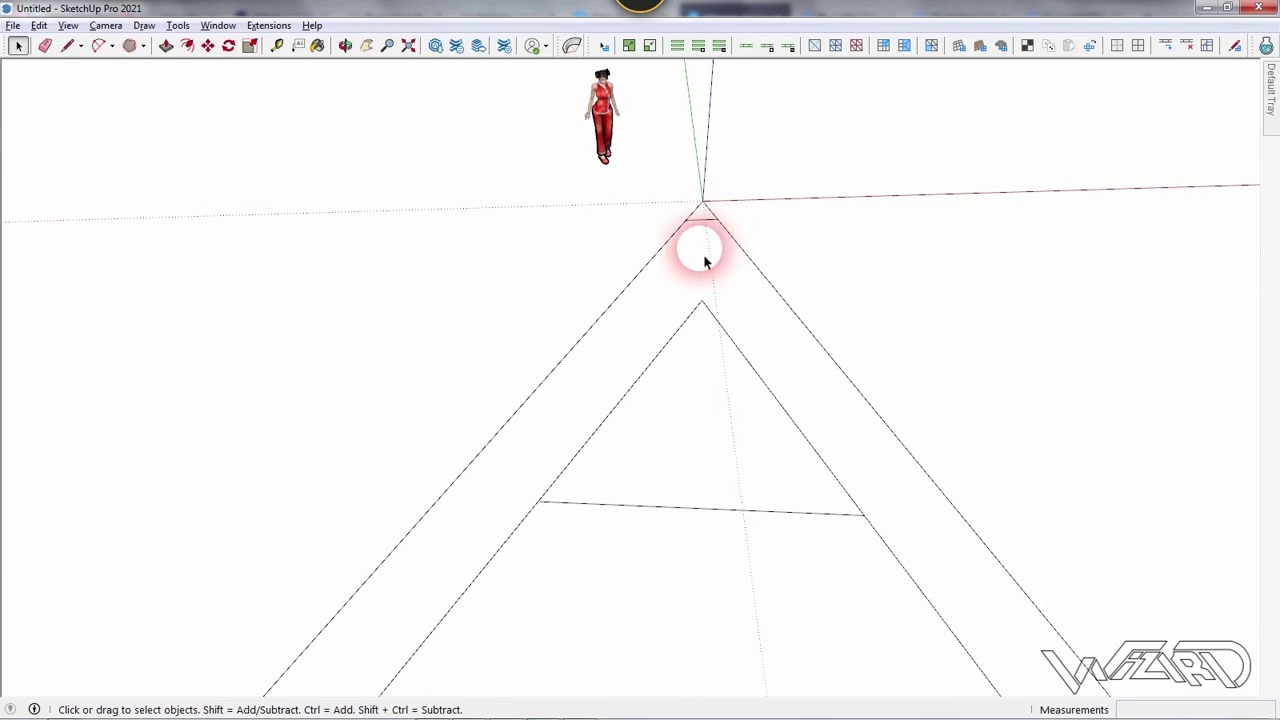
Erase the inner triangle's two upper edges, leaving a flat-topped chevron band
{"action": "key", "text": "e"}
{"action": "mouse_move", "coordinate": [728, 277]}
{"action": "left_mouse_down"}
{"action": "mouse_move", "coordinate": [676, 341]}
{"action": "mouse_move", "coordinate": [737, 334]}
{"action": "left_mouse_up"}
{"action": "scroll", "coordinate": [678, 247], "scroll_direction": "down", "scroll_amount": 2}
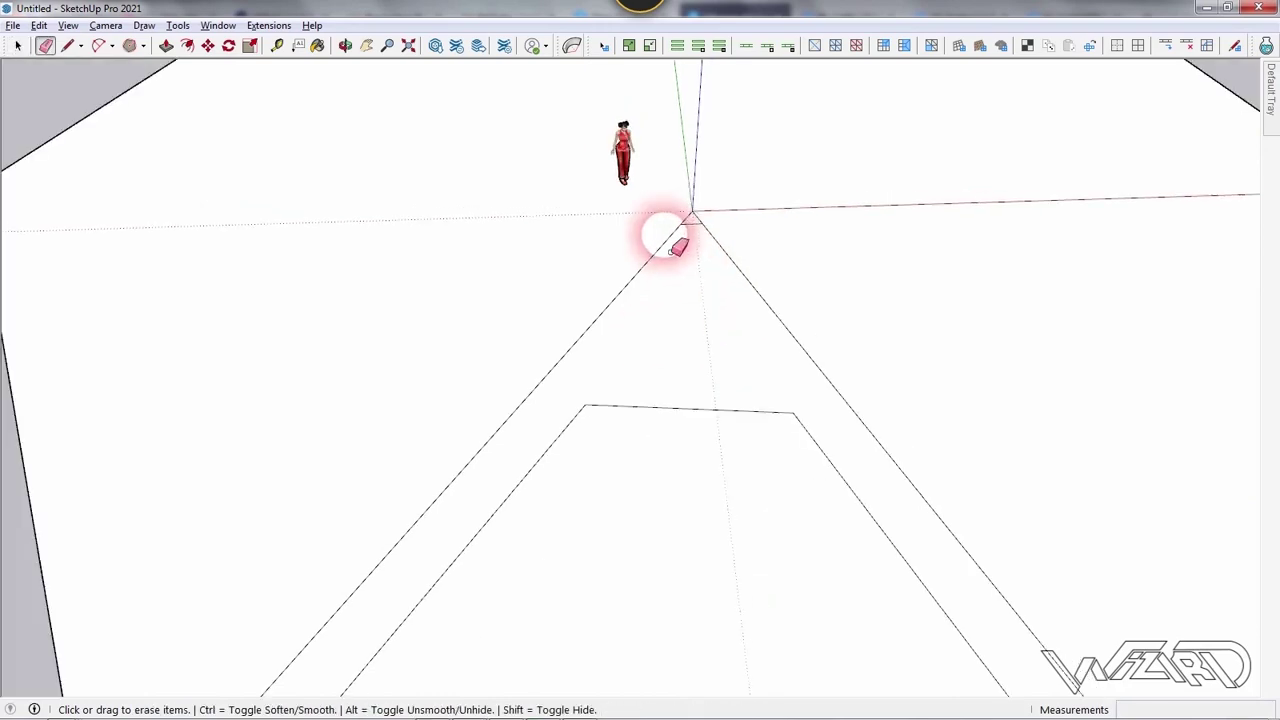
{"action": "scroll", "coordinate": [663, 251], "scroll_direction": "down", "scroll_amount": 3}
{"action": "key", "text": "space"}
{"action": "scroll", "coordinate": [686, 357], "scroll_direction": "up", "scroll_amount": 2}
{"action": "middle_click_drag", "start_coordinate": [720, 480], "coordinate": [689, 468]}
Group the chevron band and, inside it, draw lines from the apex to both flat-edge ends
{"action": "right_click", "coordinate": [649, 352]}
{"action": "left_click", "coordinate": [717, 224]}
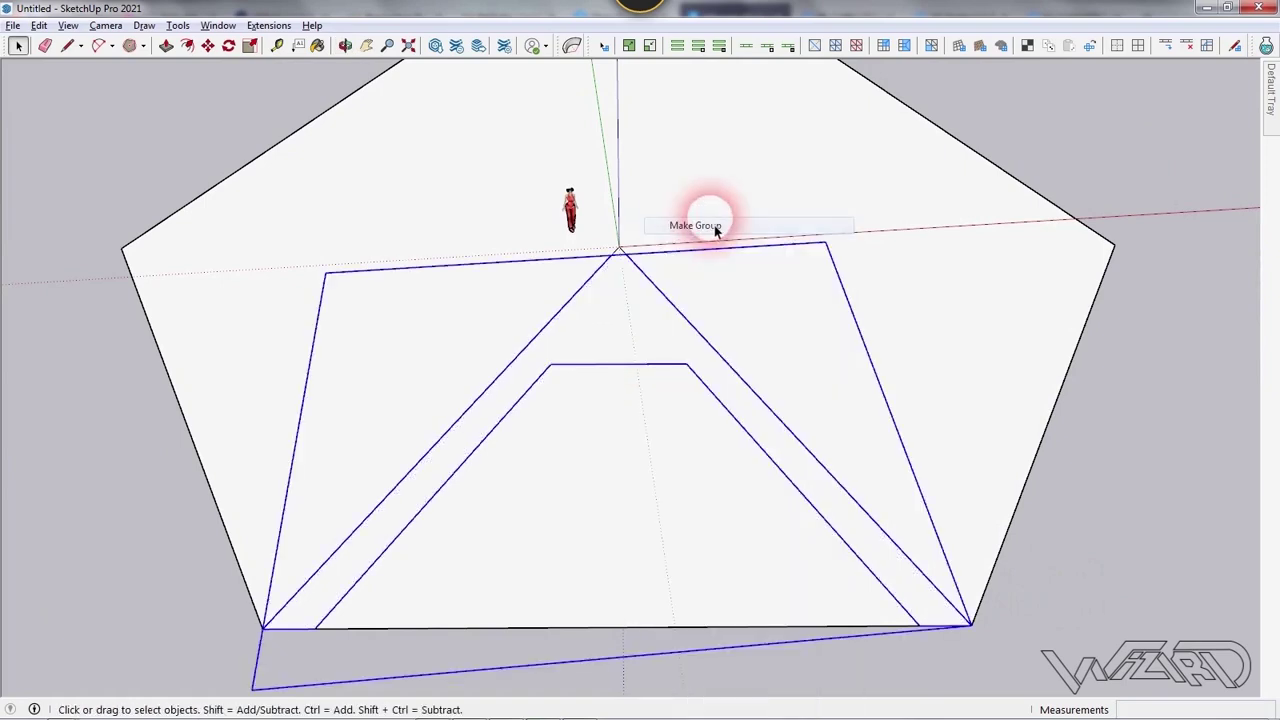
{"action": "double_click", "coordinate": [623, 328]}
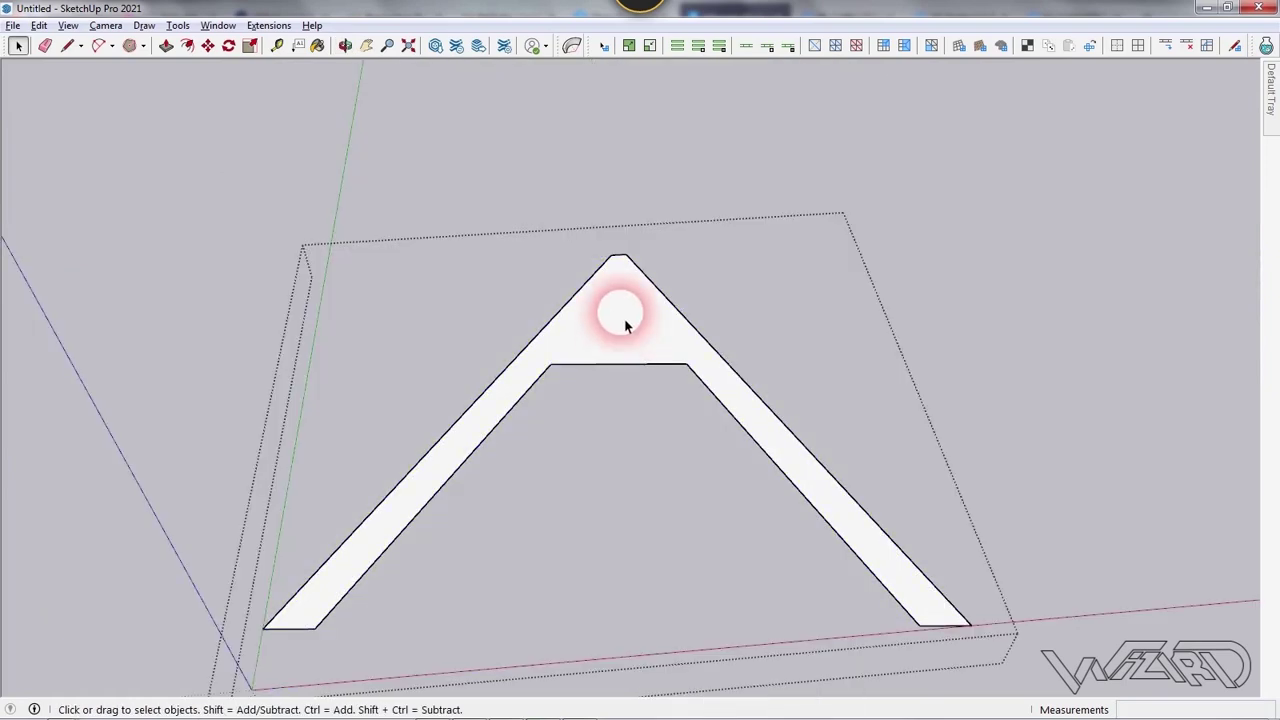
{"action": "key", "text": "l"}
{"action": "left_click", "coordinate": [624, 256]}
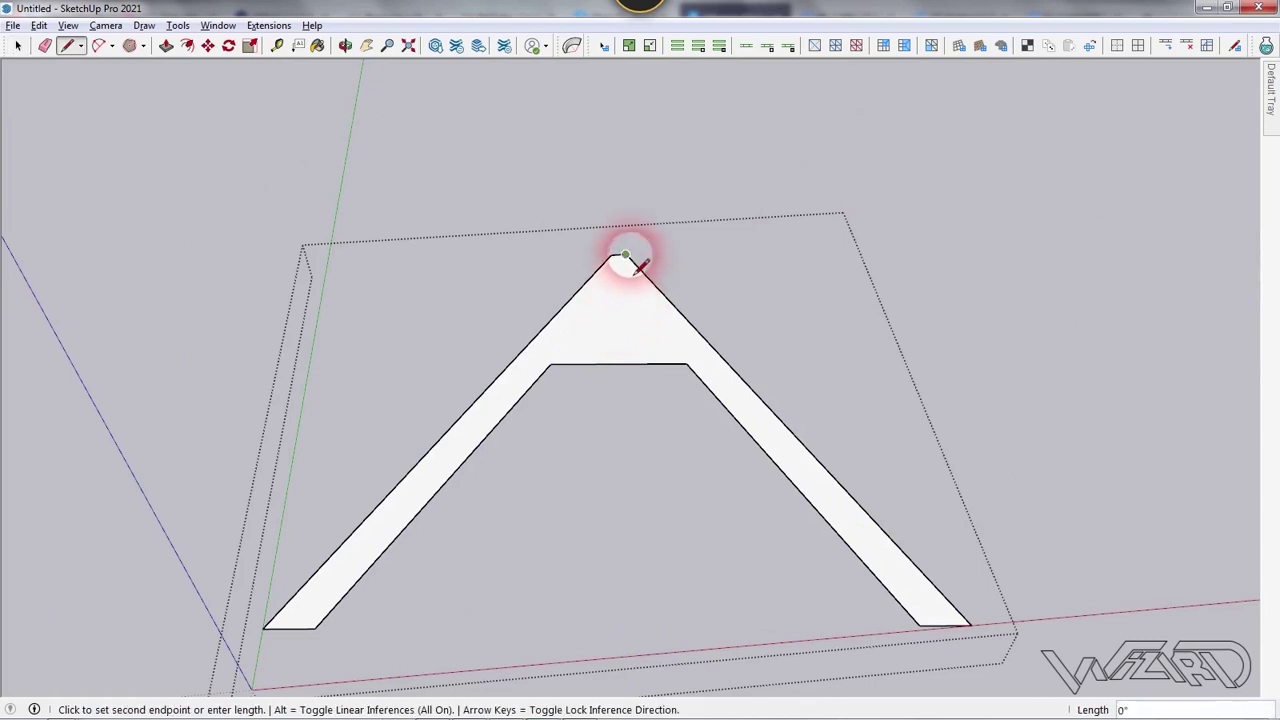
{"action": "left_click", "coordinate": [686, 364]}
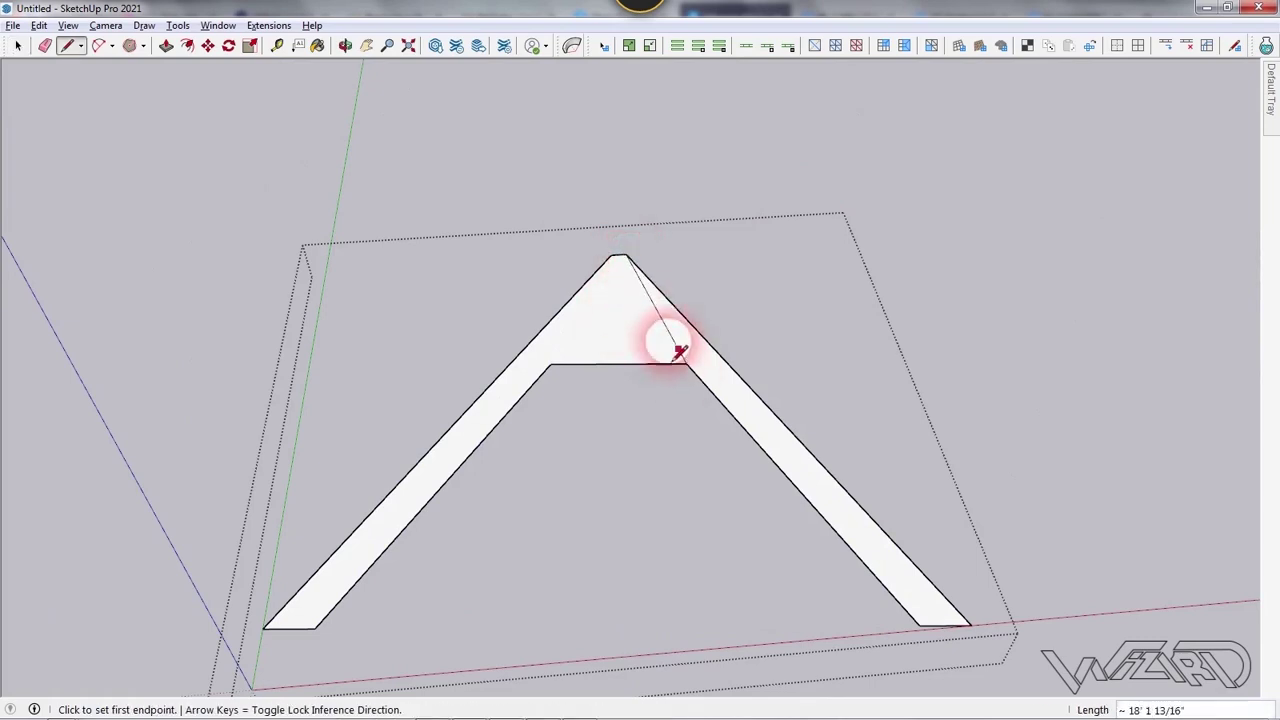
{"action": "left_click", "coordinate": [611, 257]}
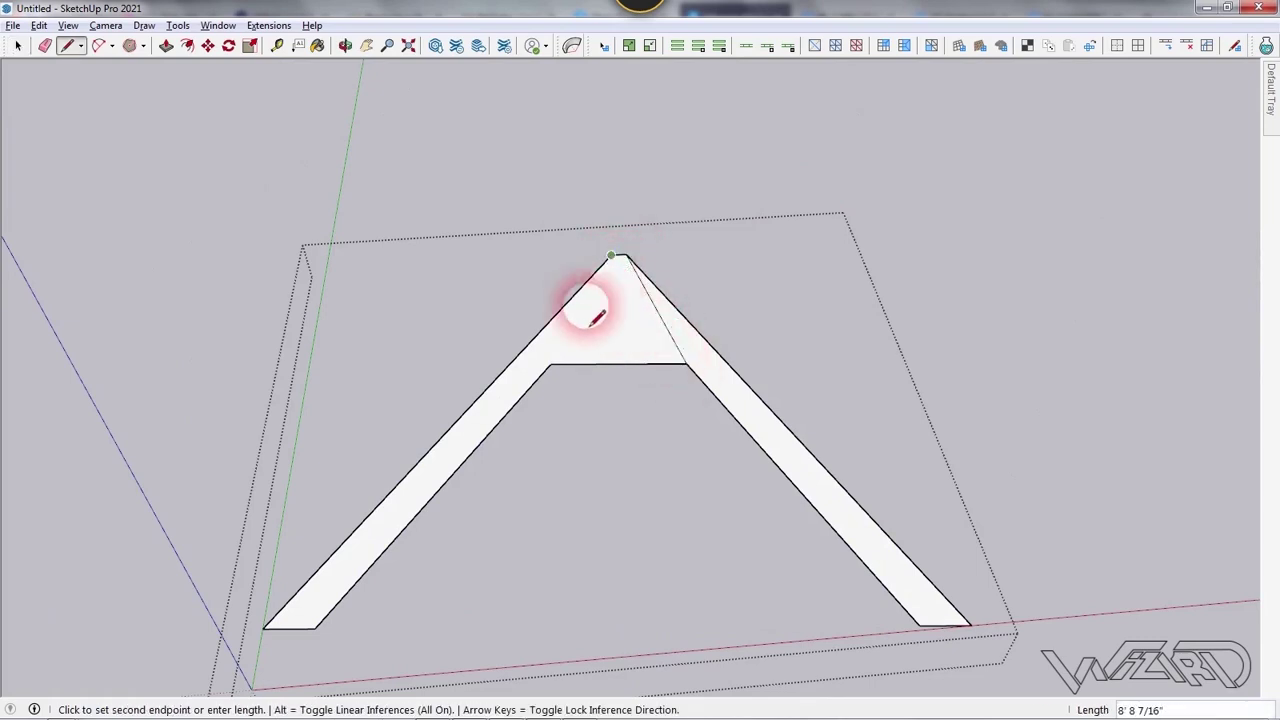
{"action": "left_click", "coordinate": [551, 364]}
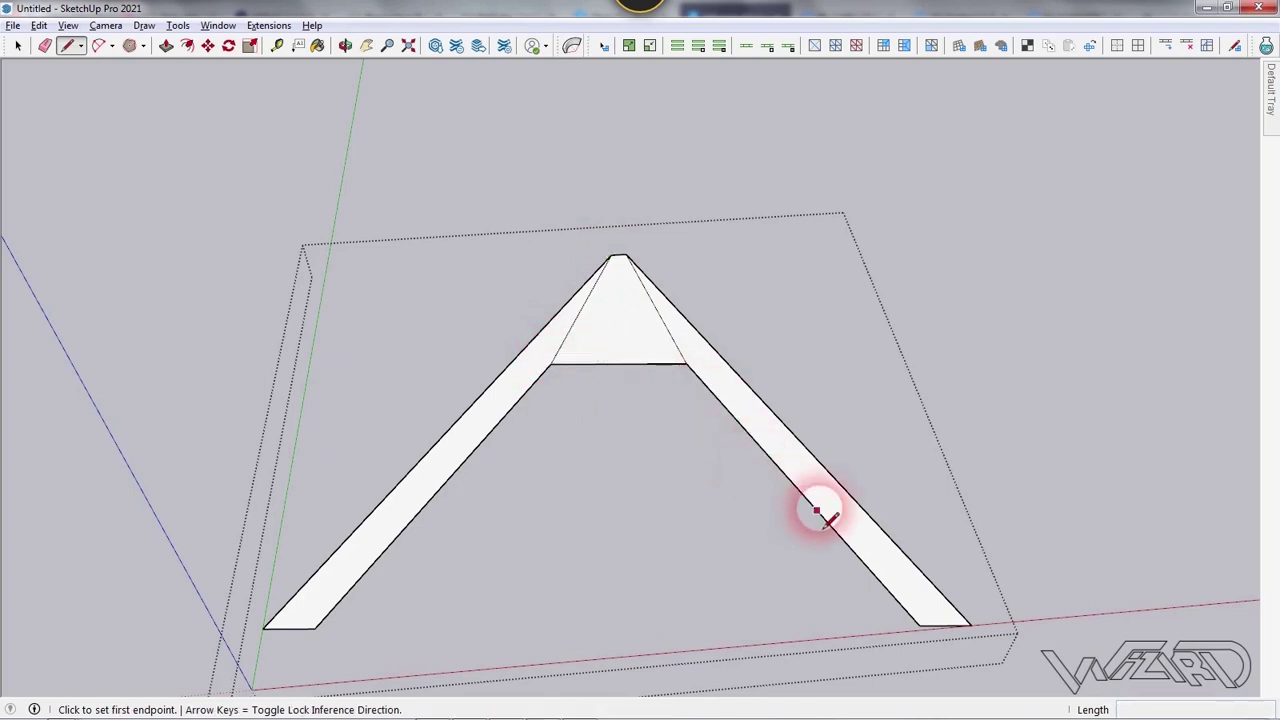
Add cross edges and diagonals on both legs, dividing them into triangles
{"action": "left_click", "coordinate": [789, 479]}
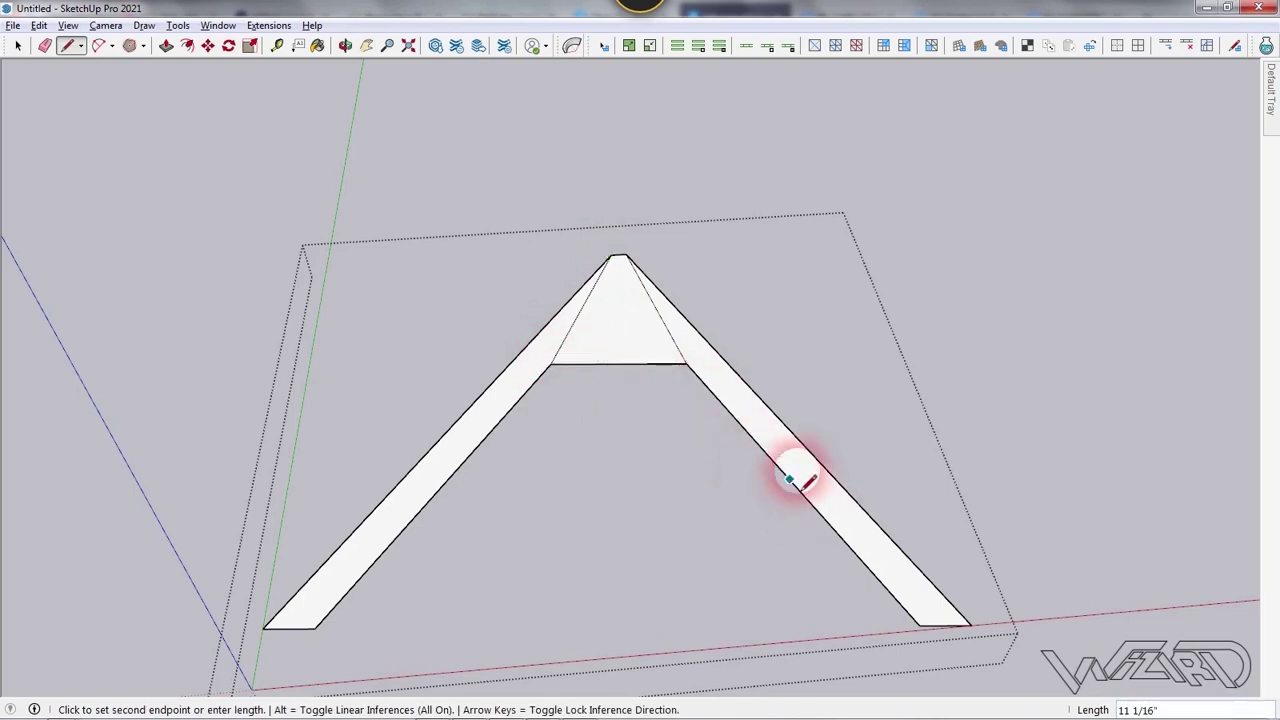
{"action": "left_click", "coordinate": [820, 465]}
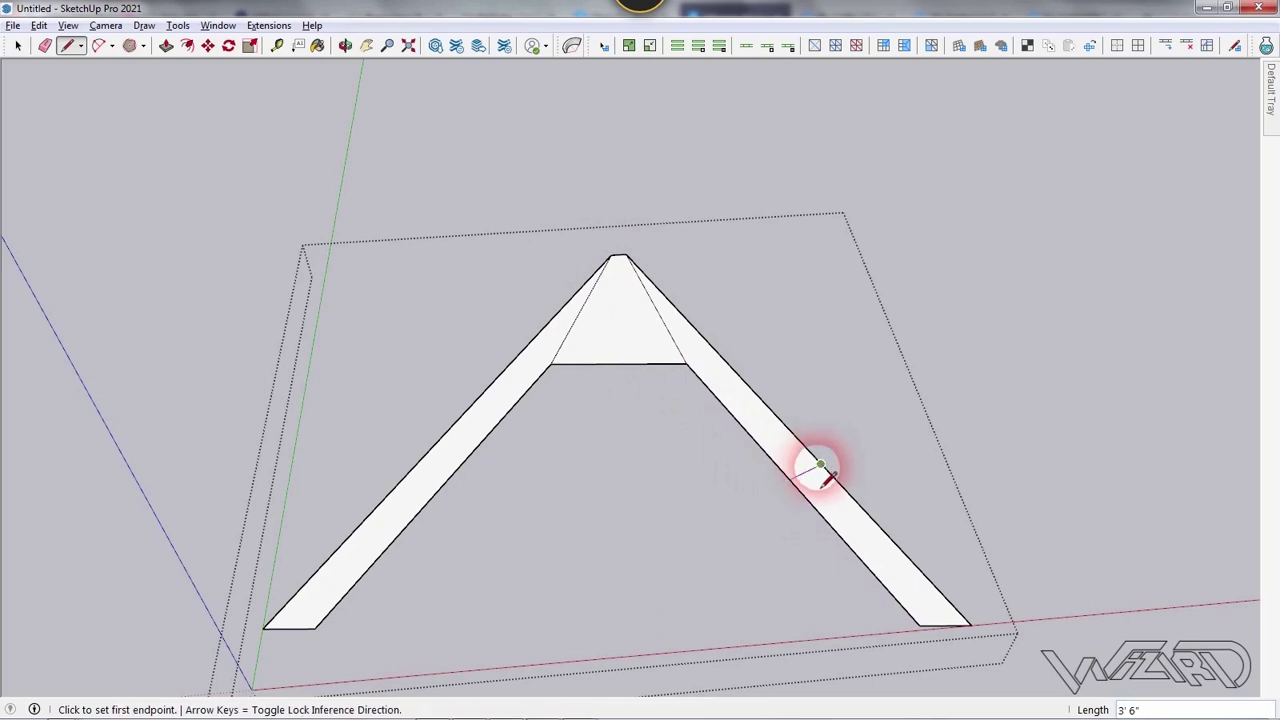
{"action": "left_click", "coordinate": [447, 480]}
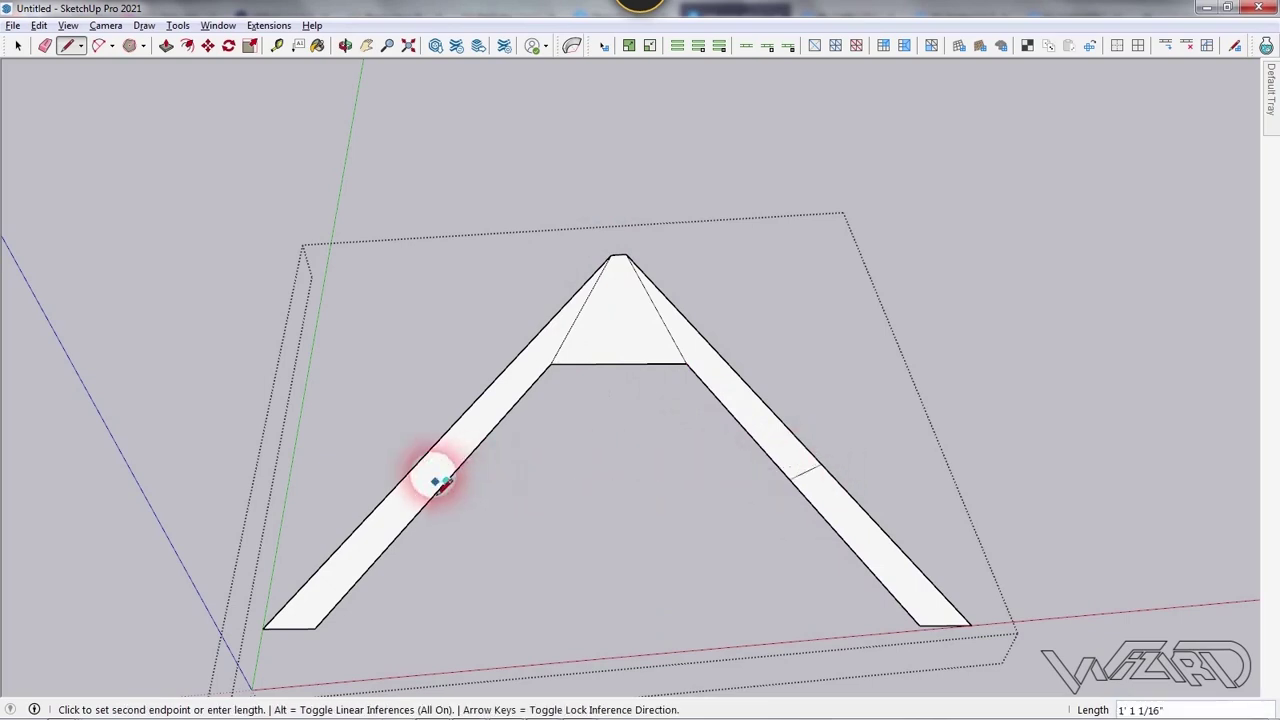
{"action": "left_click", "coordinate": [414, 466]}
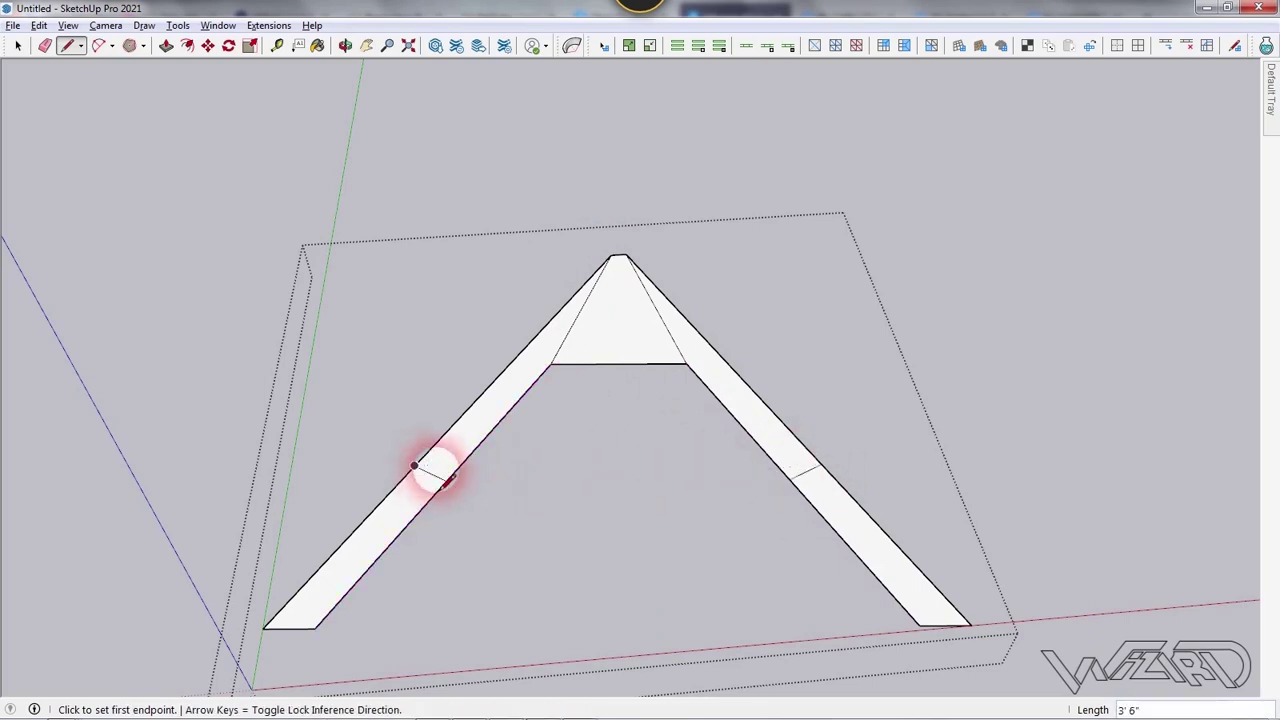
{"action": "left_click", "coordinate": [550, 364]}
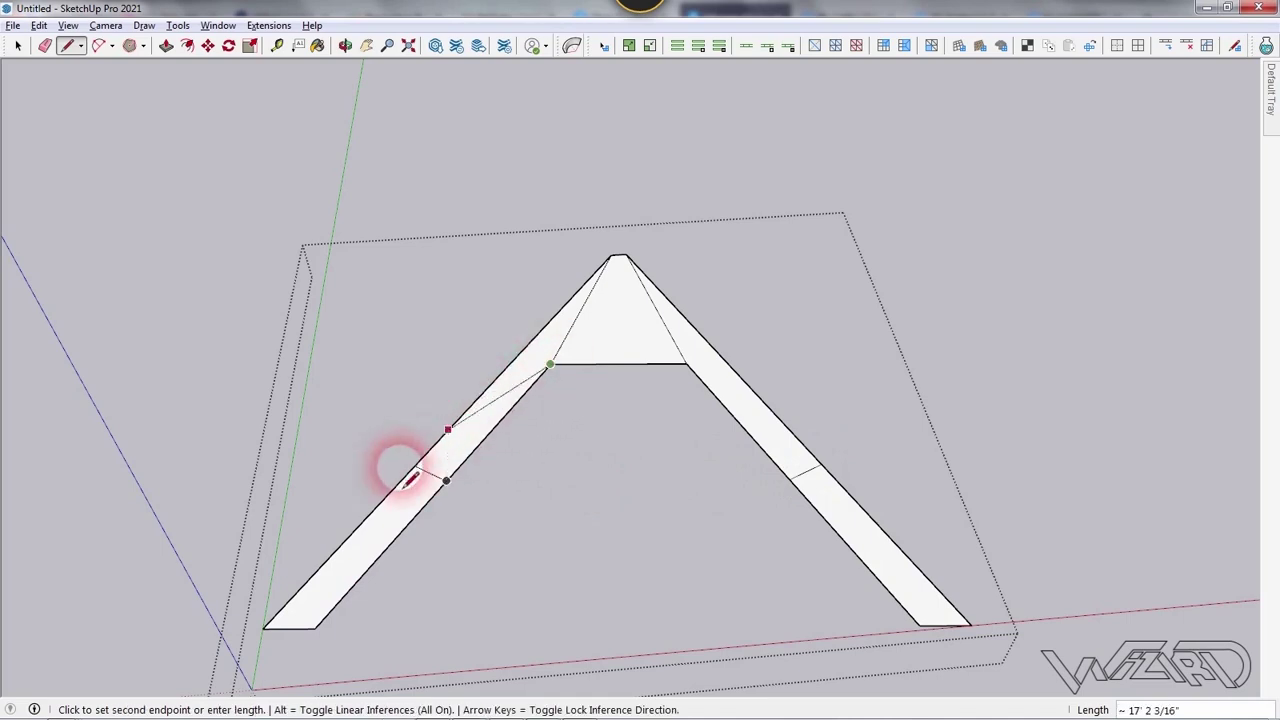
{"action": "left_click", "coordinate": [414, 466]}
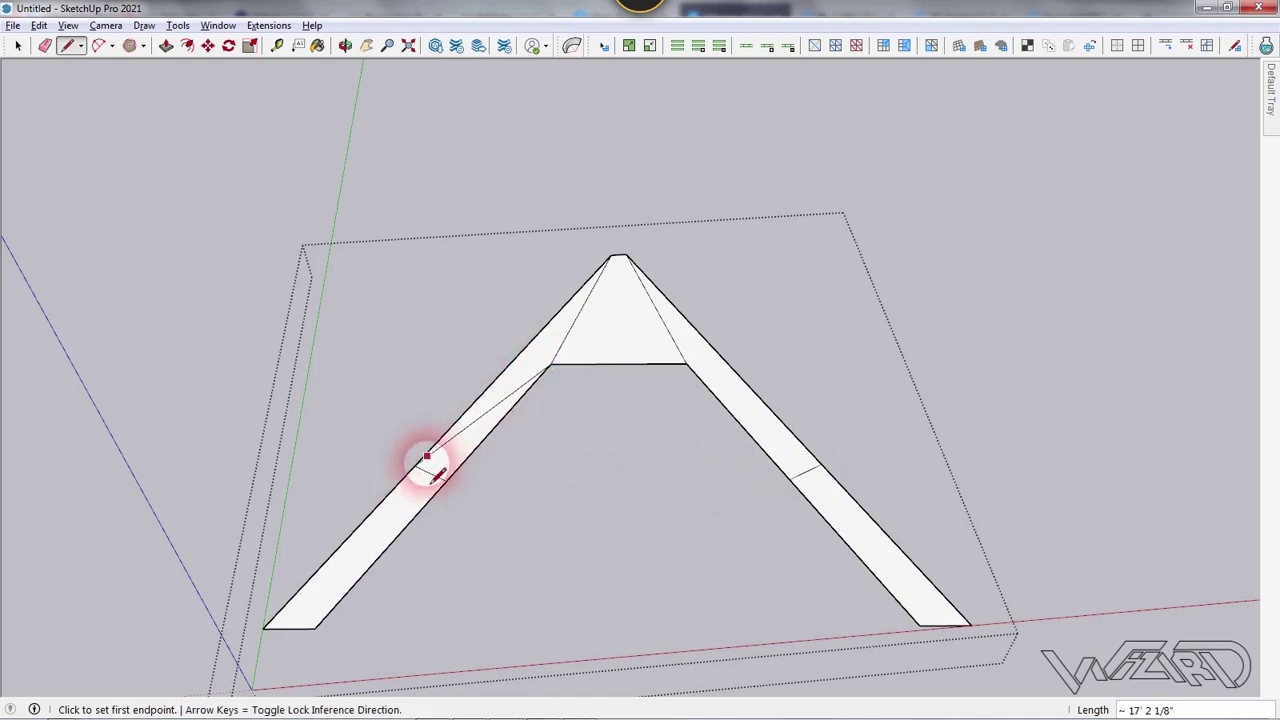
{"action": "left_click", "coordinate": [414, 466]}
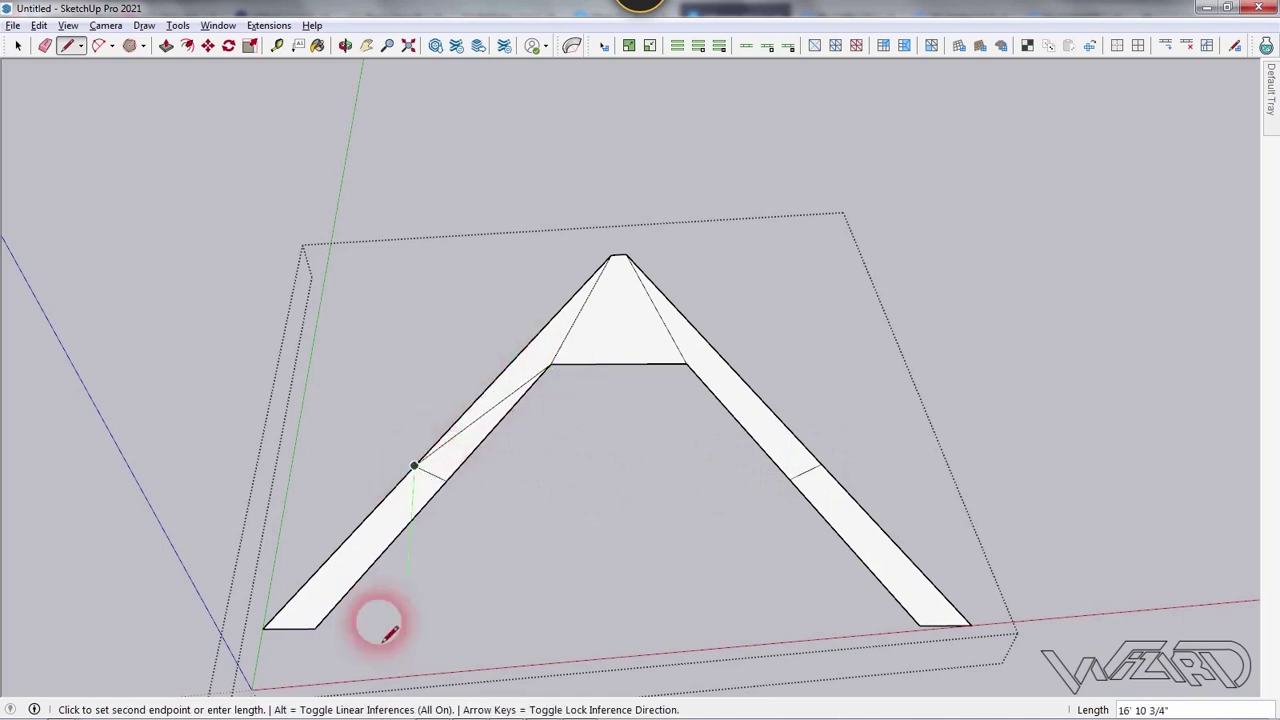
{"action": "left_click", "coordinate": [314, 629]}
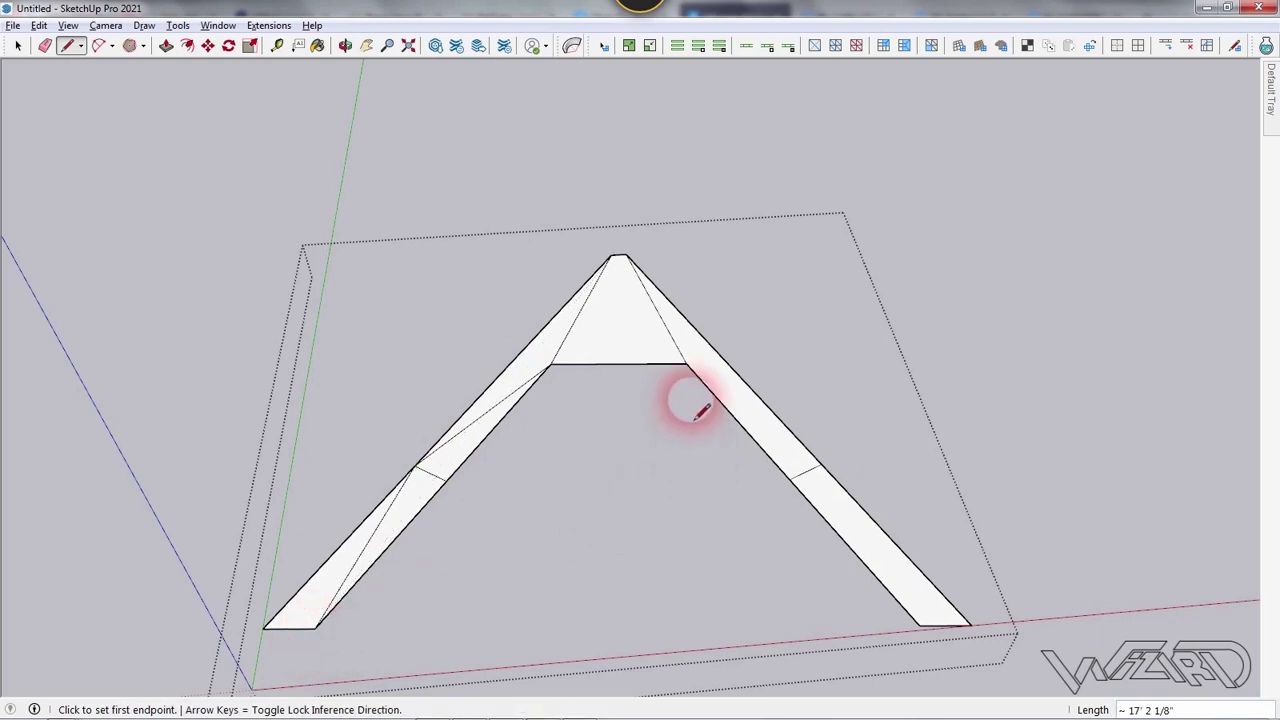
{"action": "left_click", "coordinate": [820, 464]}
{"action": "left_click", "coordinate": [918, 626]}
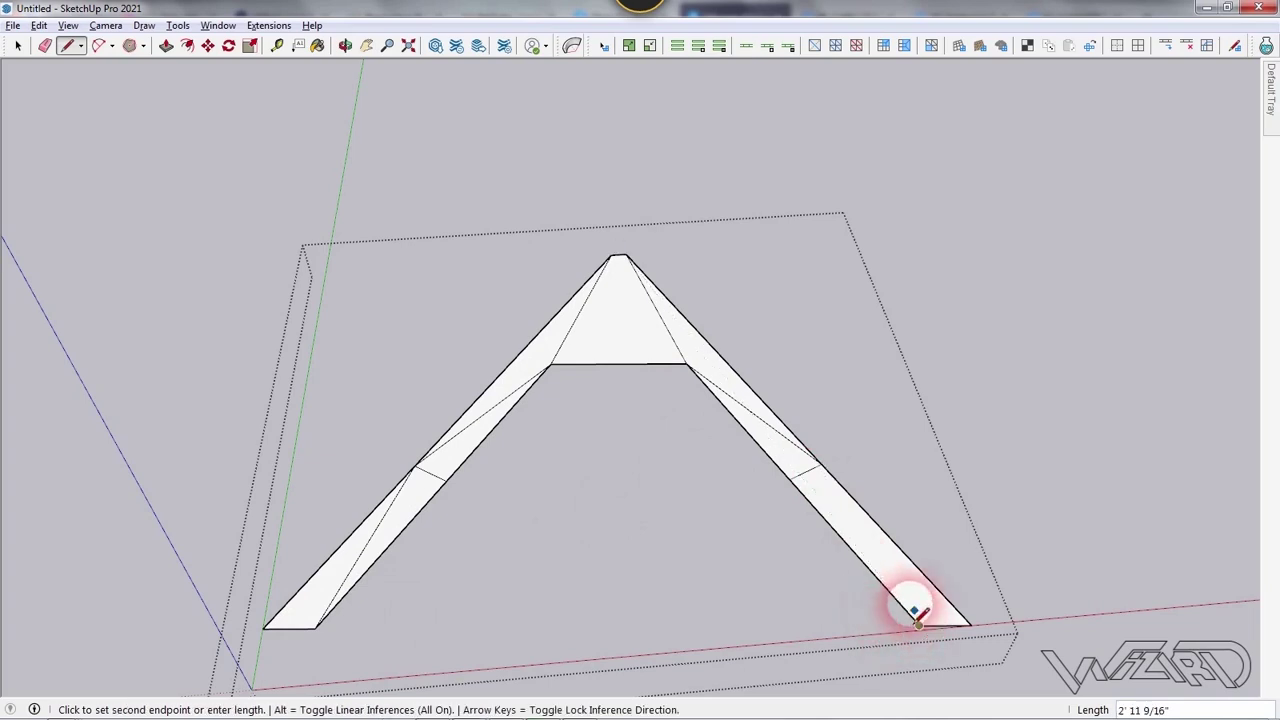
{"action": "left_click", "coordinate": [820, 464]}
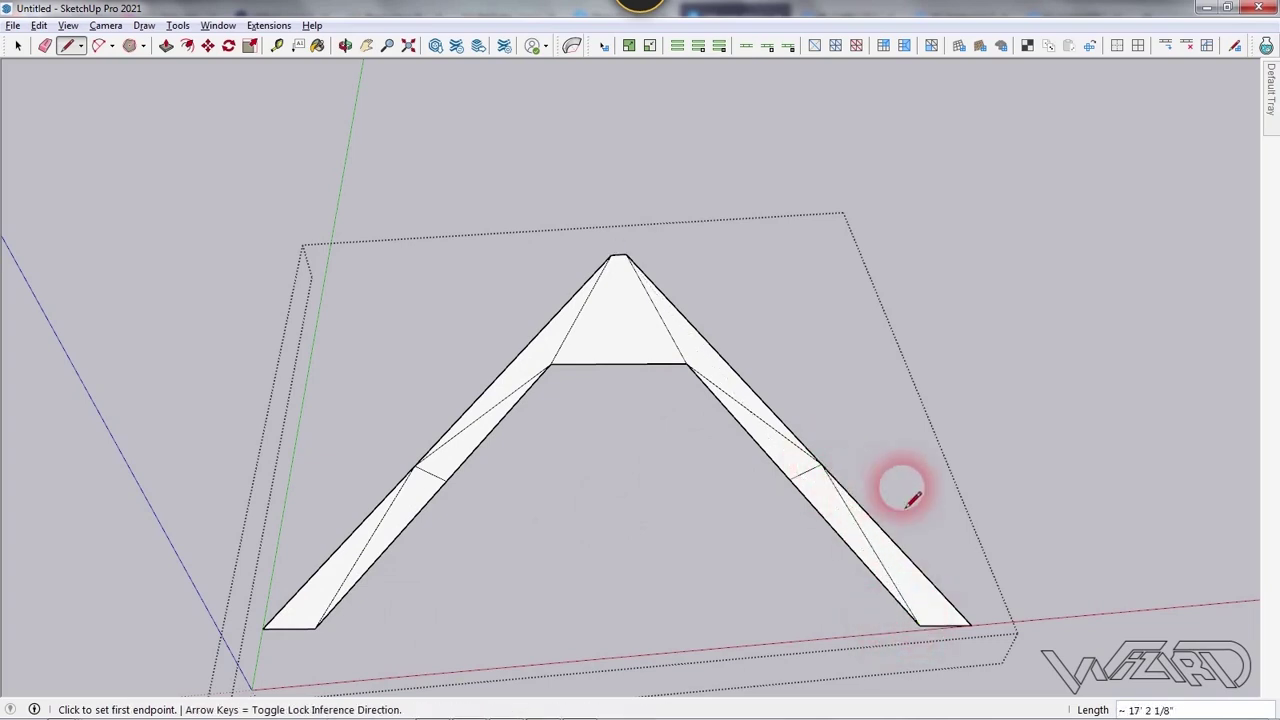
{"action": "key", "text": "space"}
Close the group and select the roof piece
{"action": "middle_click_drag", "start_coordinate": [893, 455], "coordinate": [660, 400]}
{"action": "left_click", "coordinate": [1073, 383]}
{"action": "scroll", "coordinate": [777, 376], "scroll_direction": "up", "scroll_amount": 2}
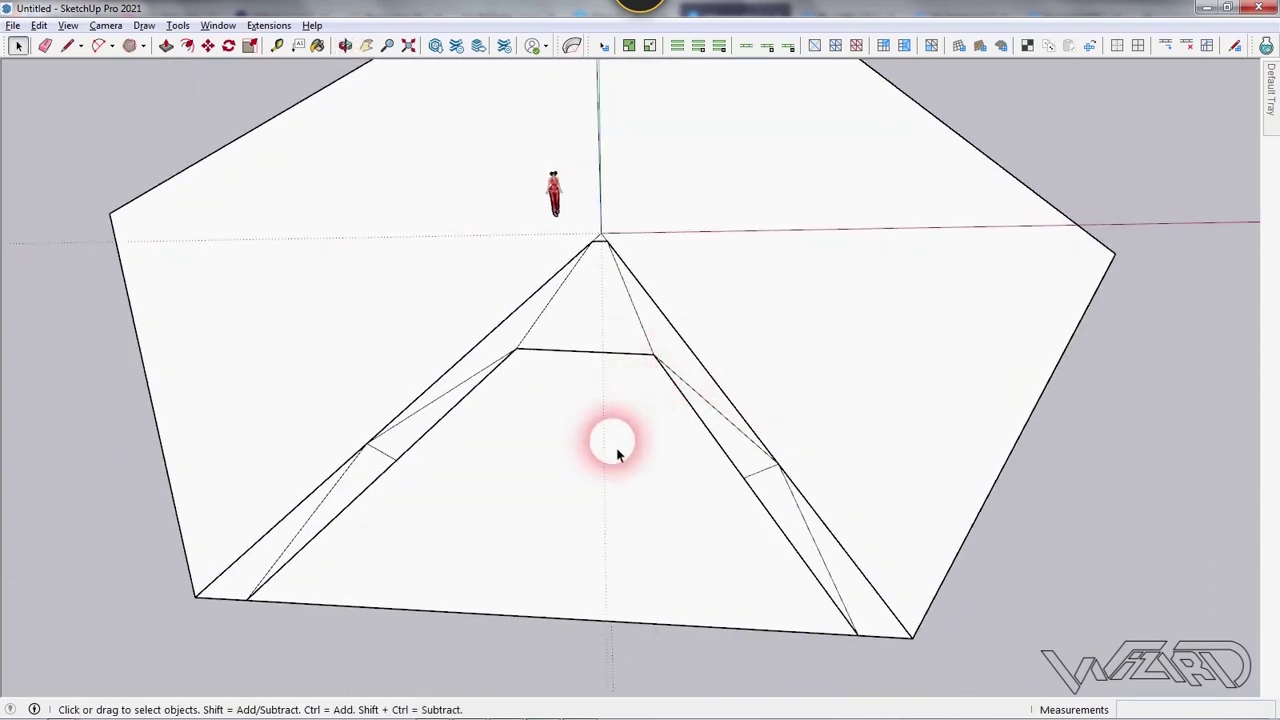
{"action": "left_click", "coordinate": [613, 460]}
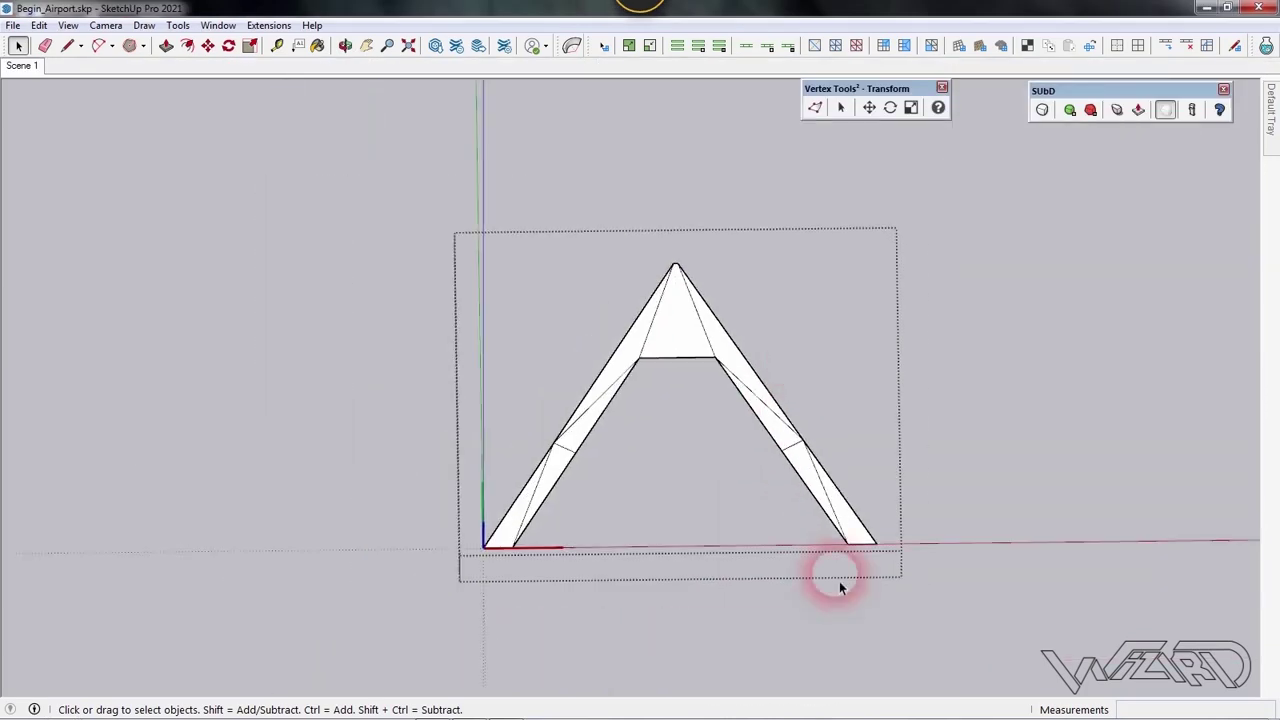
With Vertex Tools, scale both feet's vertices along the red axis
{"action": "scroll", "coordinate": [839, 581], "scroll_direction": "up", "scroll_amount": 2}
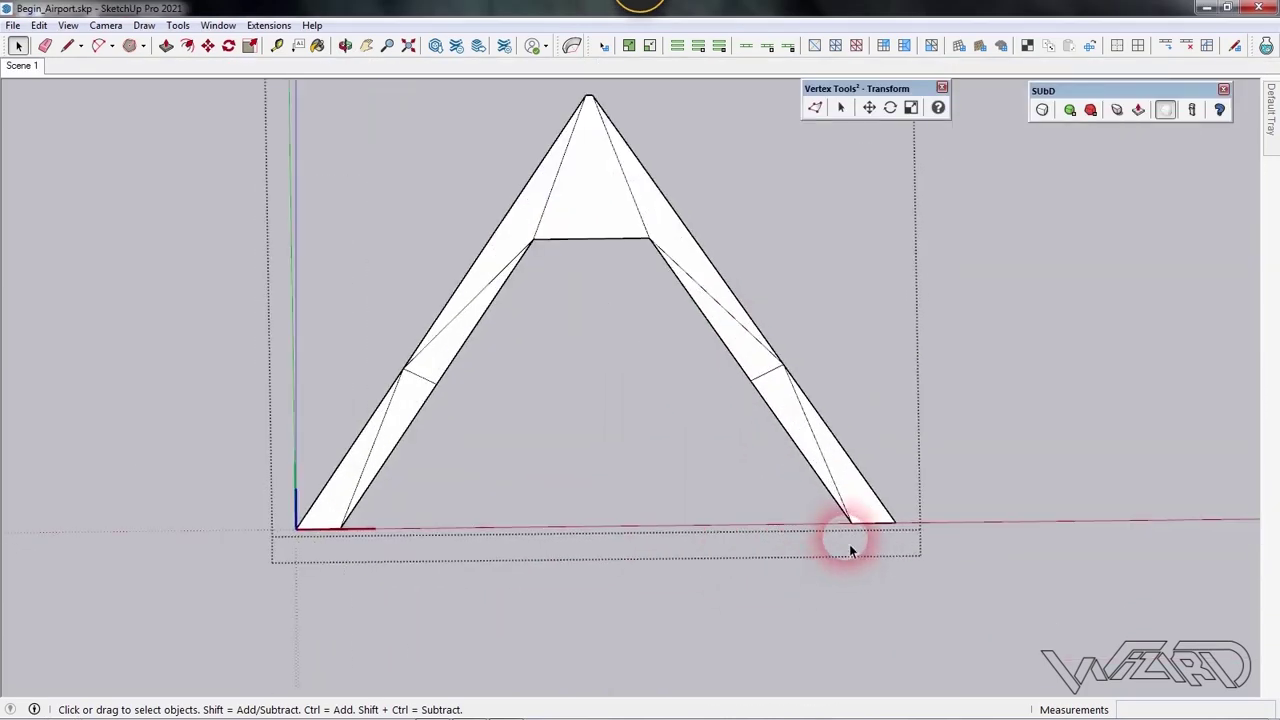
{"action": "left_click", "coordinate": [818, 109]}
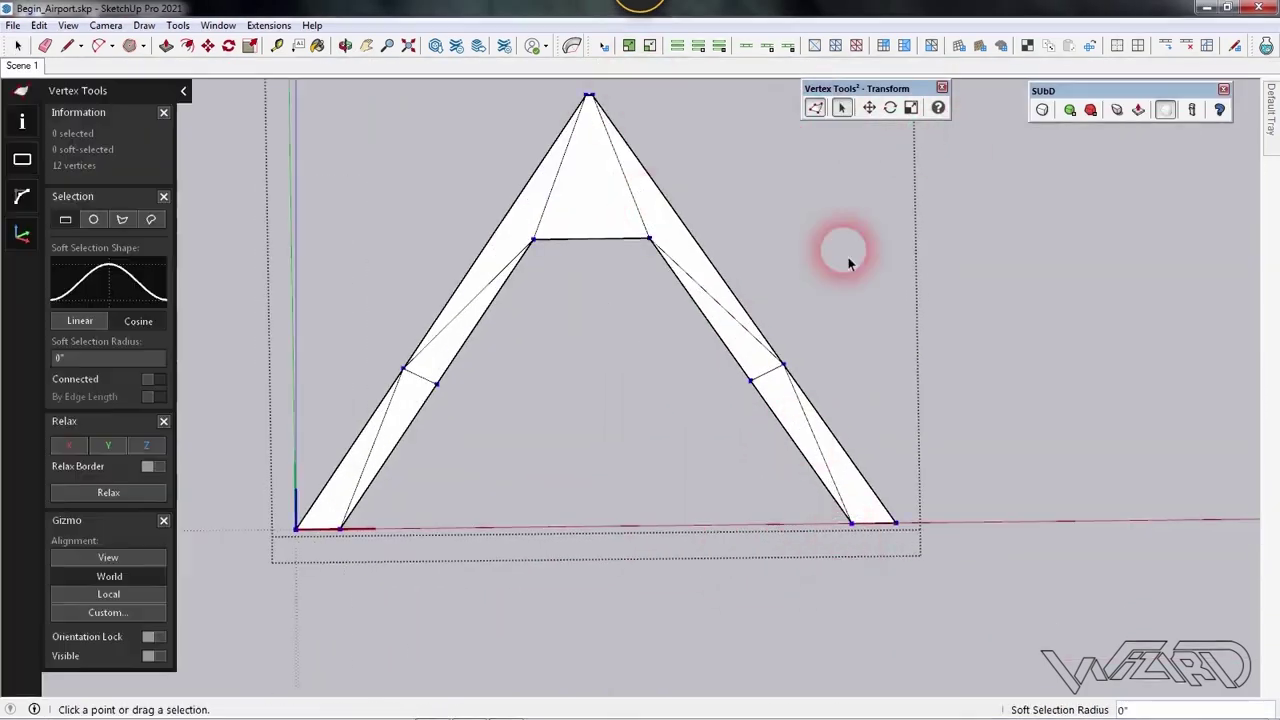
{"action": "left_click_drag", "start_coordinate": [803, 508], "coordinate": [946, 568]}
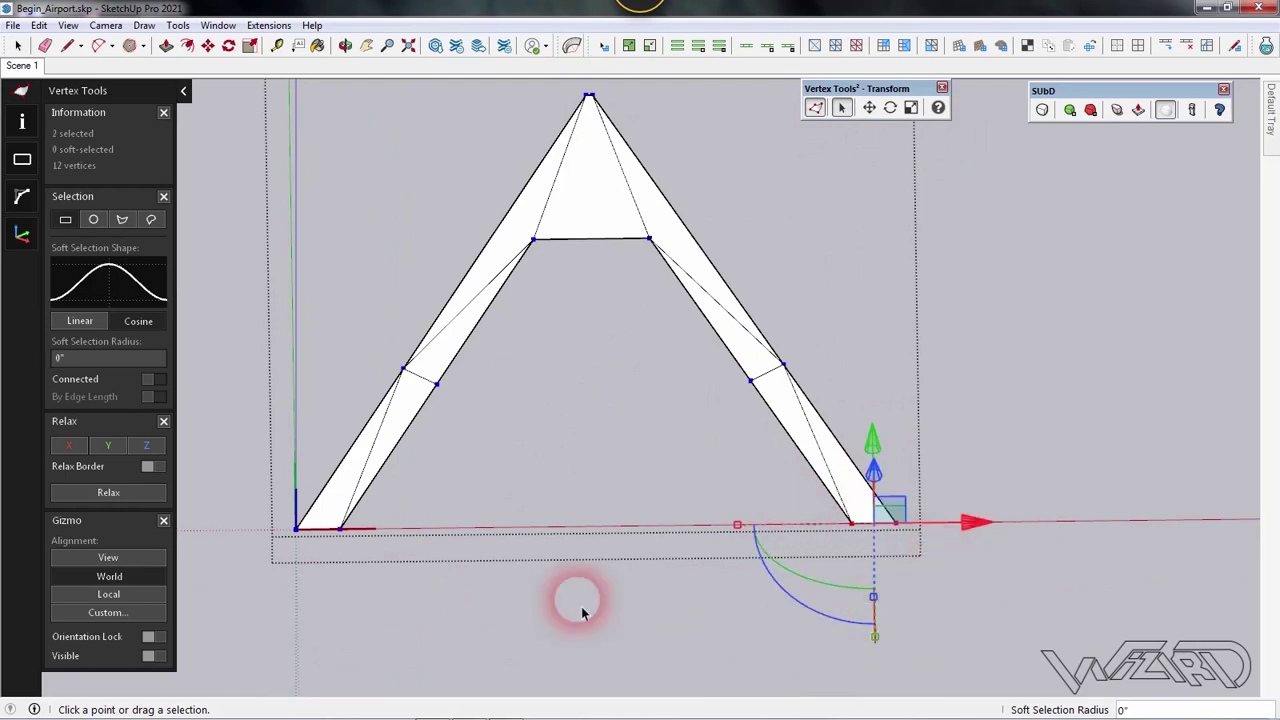
{"action": "left_click_drag", "start_coordinate": [231, 506], "coordinate": [400, 563]}
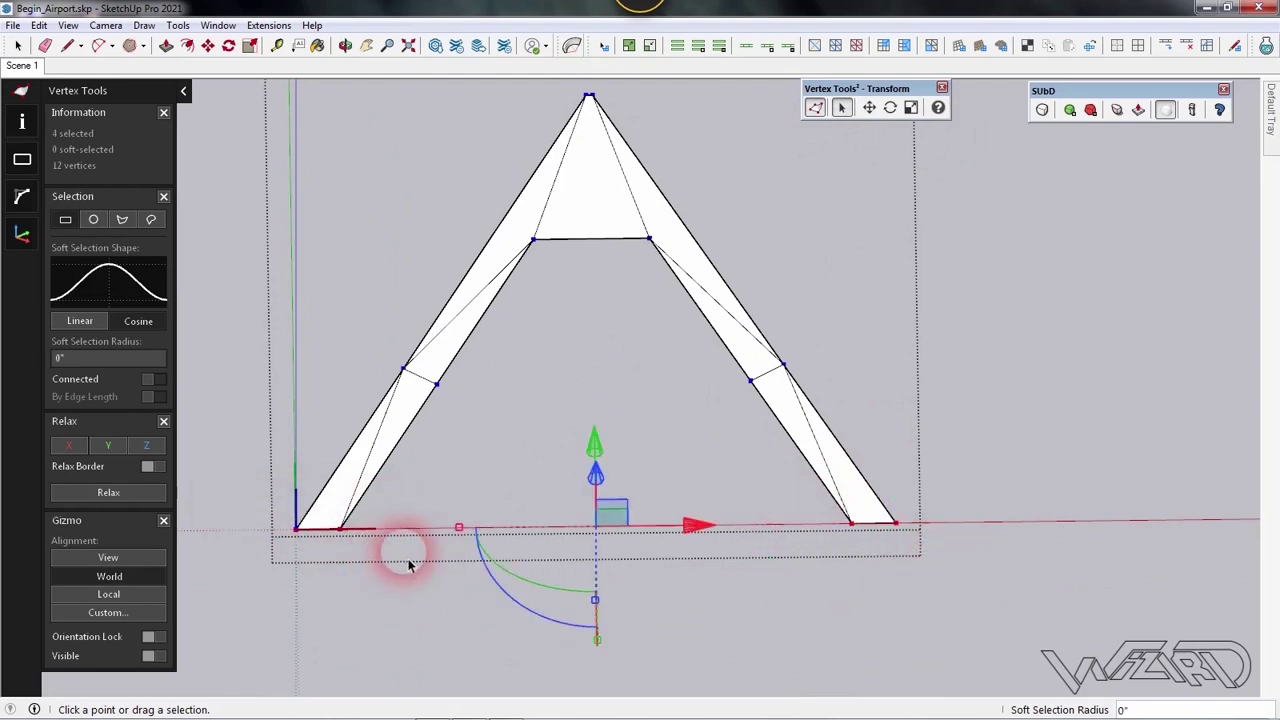
{"action": "left_click_drag", "start_coordinate": [510, 528], "coordinate": [520, 540]}
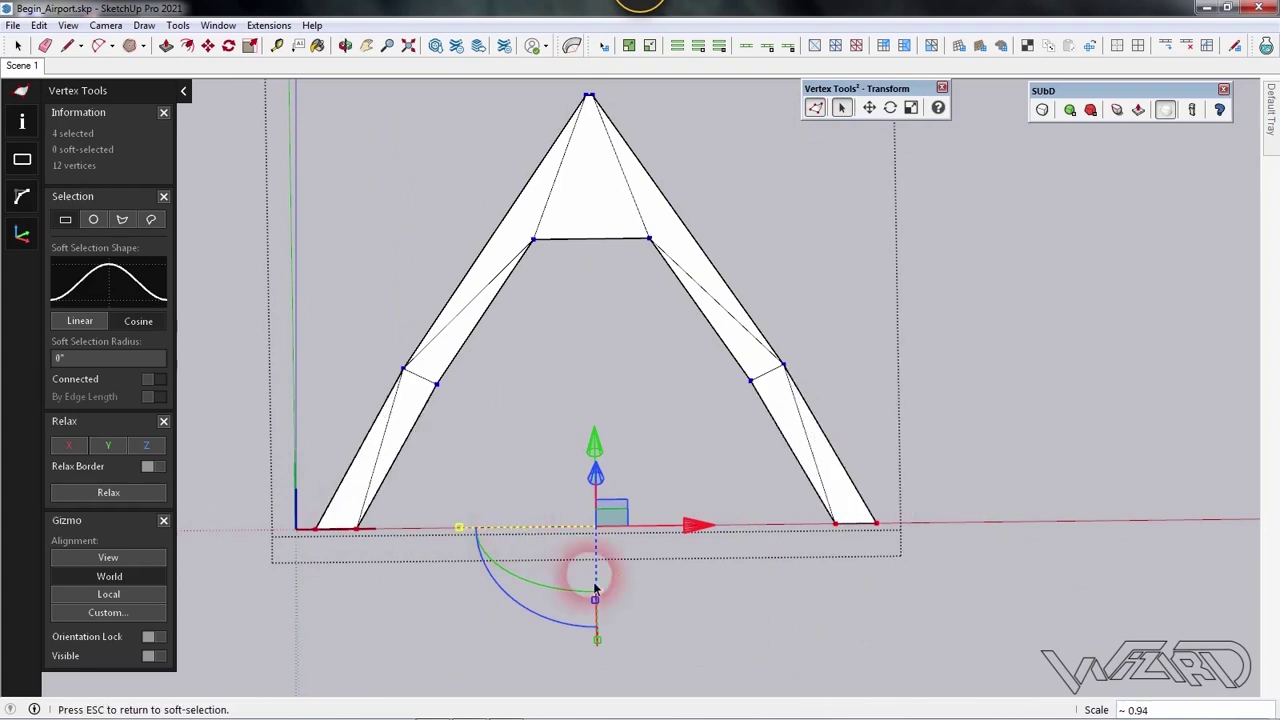
Scale the two inner foot vertices along the red axis to about 0.91
{"action": "left_click", "coordinate": [684, 588]}
{"action": "left_click_drag", "start_coordinate": [772, 500], "coordinate": [848, 562]}
{"action": "left_click_drag", "start_coordinate": [428, 530], "coordinate": [350, 560]}
{"action": "left_click_drag", "start_coordinate": [514, 541], "coordinate": [512, 557]}
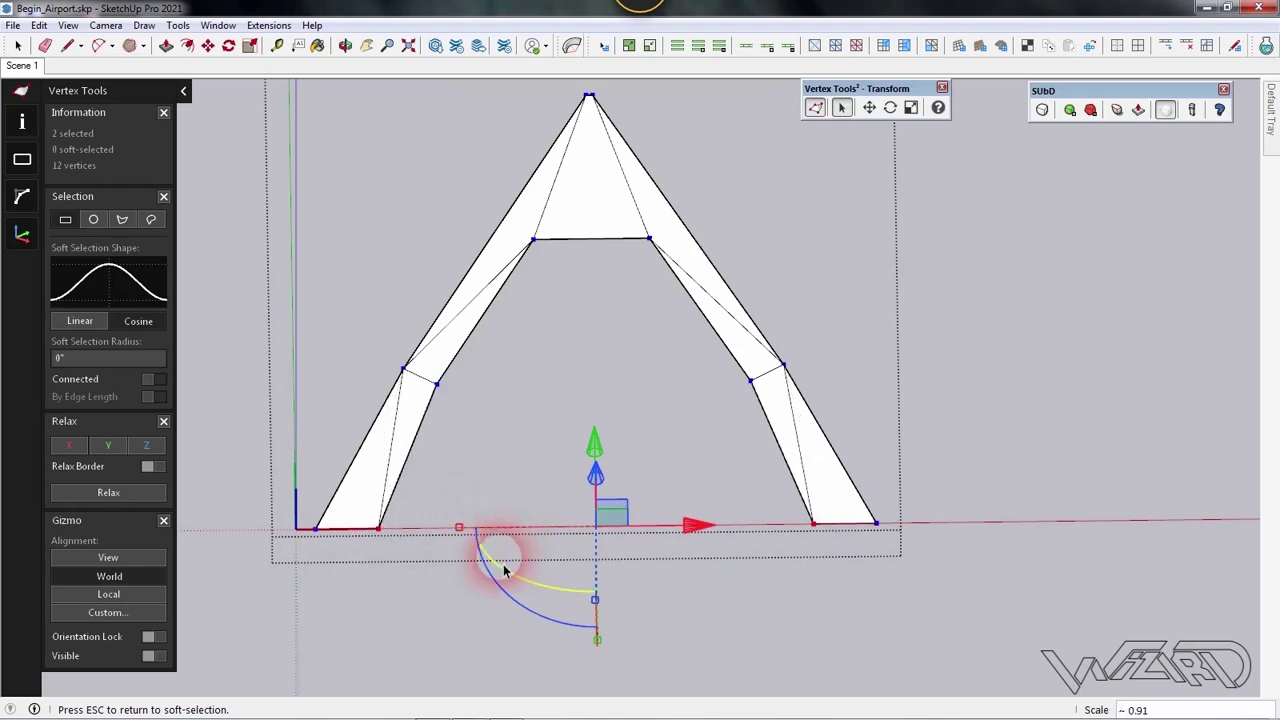
{"action": "left_click", "coordinate": [630, 380]}
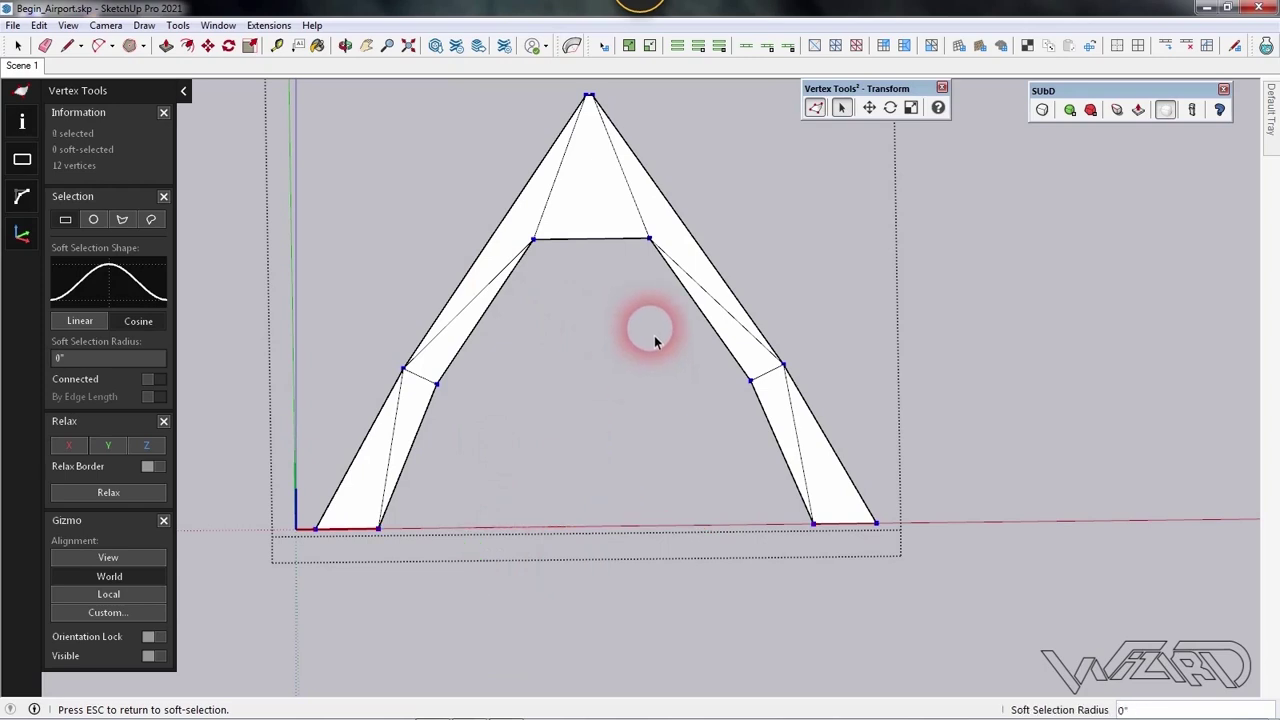
{"action": "middle_click_drag", "start_coordinate": [823, 354], "coordinate": [663, 240]}
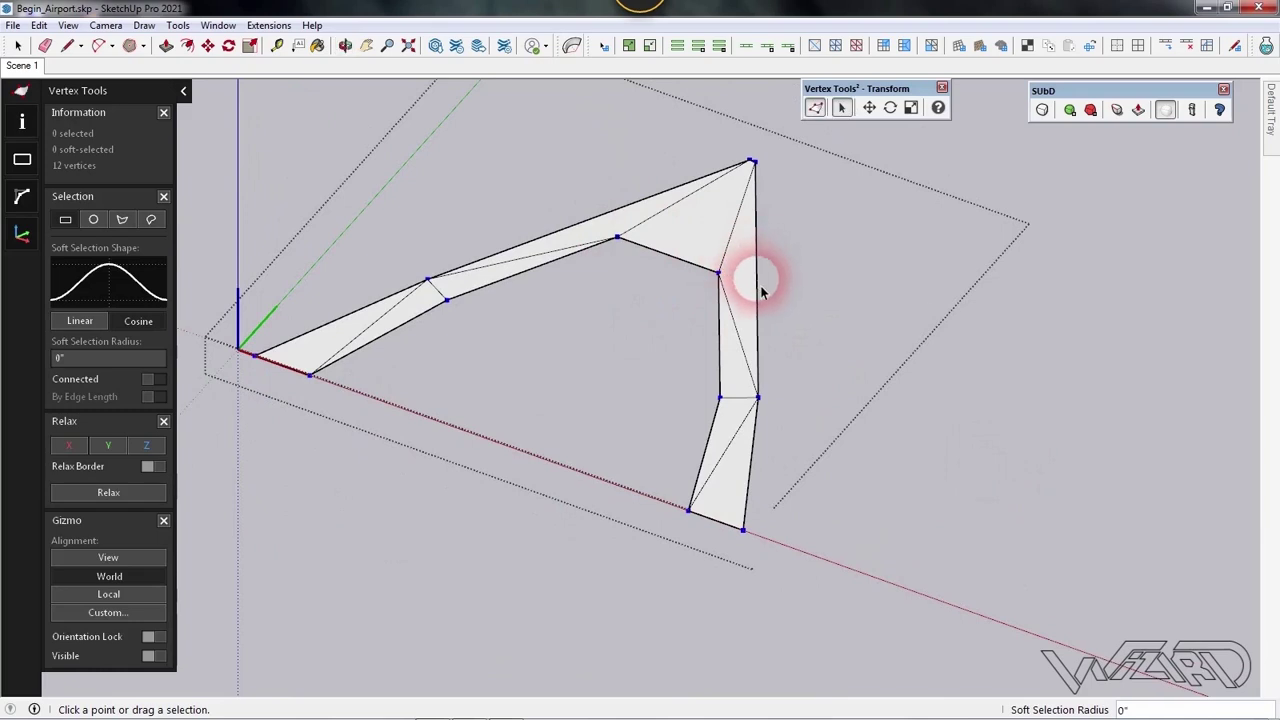
Leave vertex editing and select the outer boundary edges along the top and right leg
{"action": "left_click", "coordinate": [18, 45]}
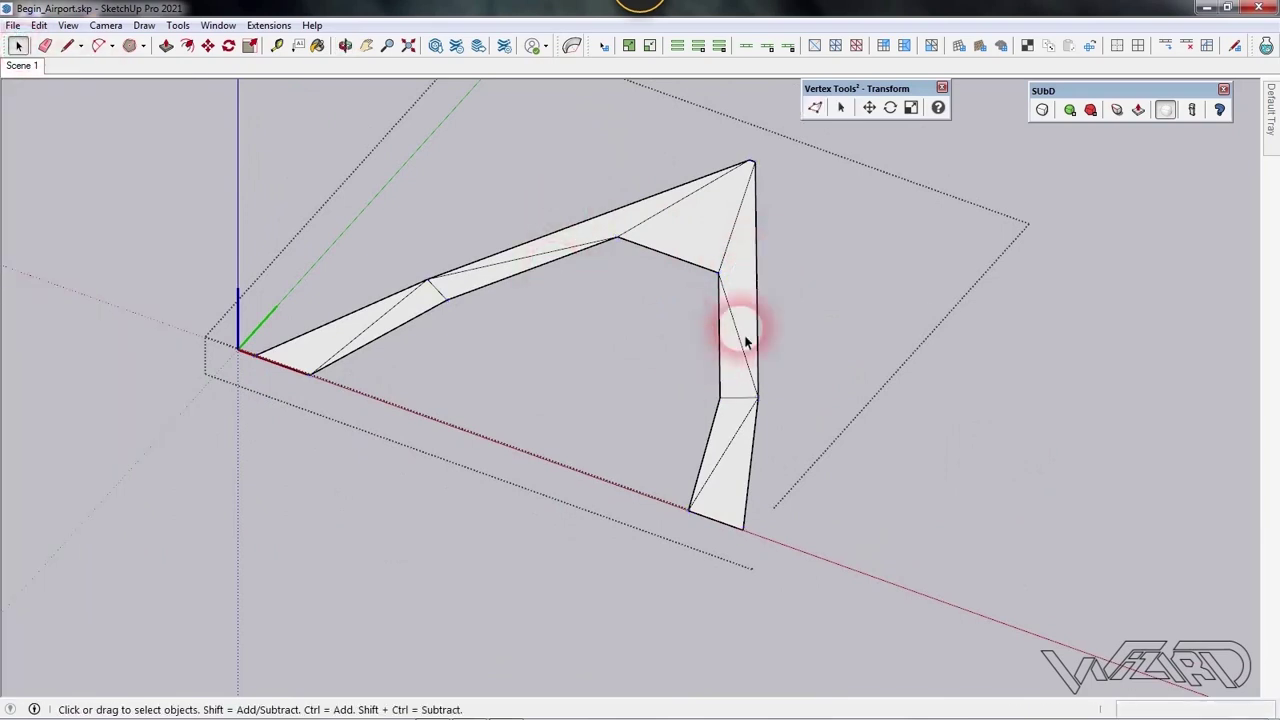
{"action": "left_click", "coordinate": [753, 483], "text": "ctrl"}
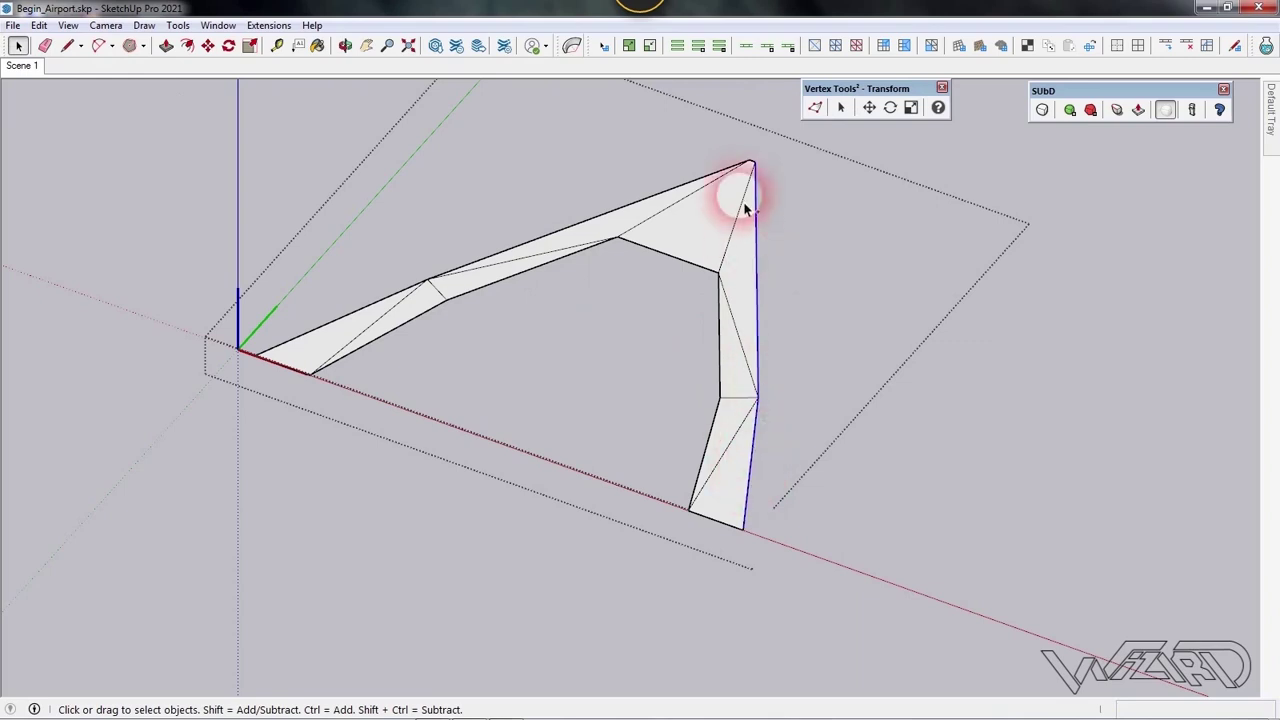
{"action": "scroll", "coordinate": [756, 172], "scroll_direction": "up", "scroll_amount": 2}
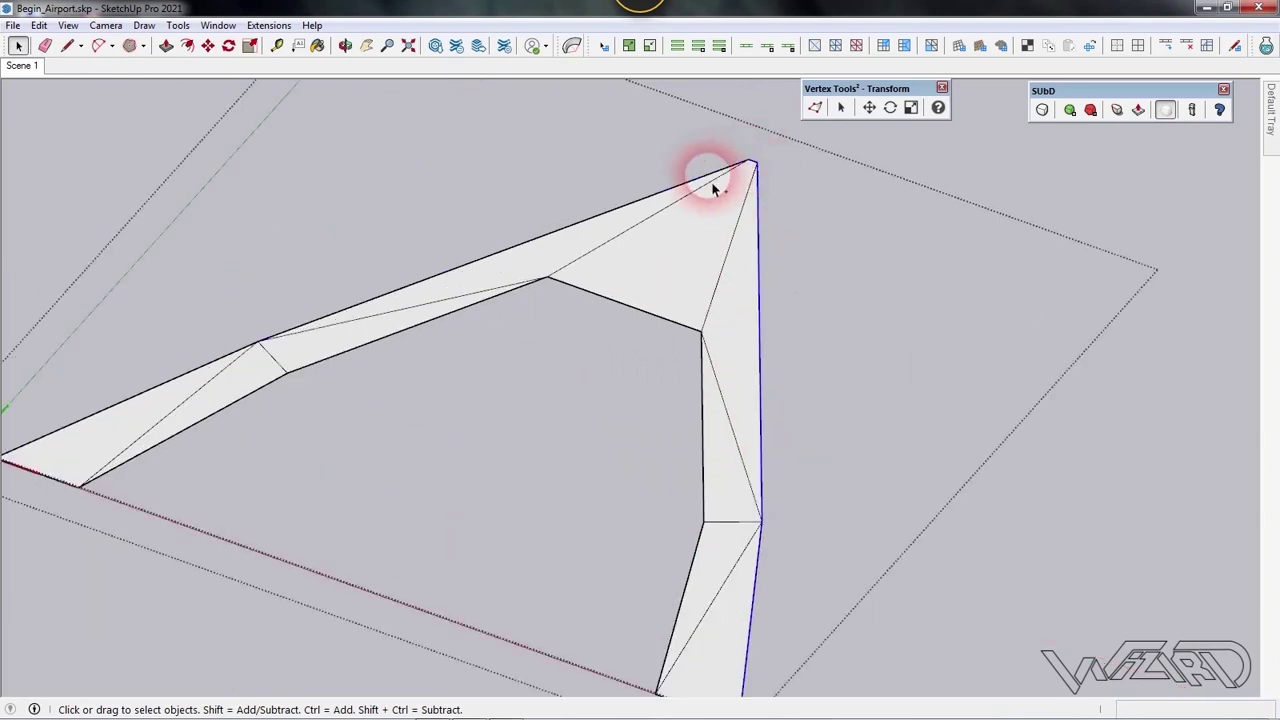
{"action": "scroll", "coordinate": [712, 188], "scroll_direction": "down", "scroll_amount": 4}
{"action": "scroll", "coordinate": [337, 344], "scroll_direction": "up", "scroll_amount": 2}
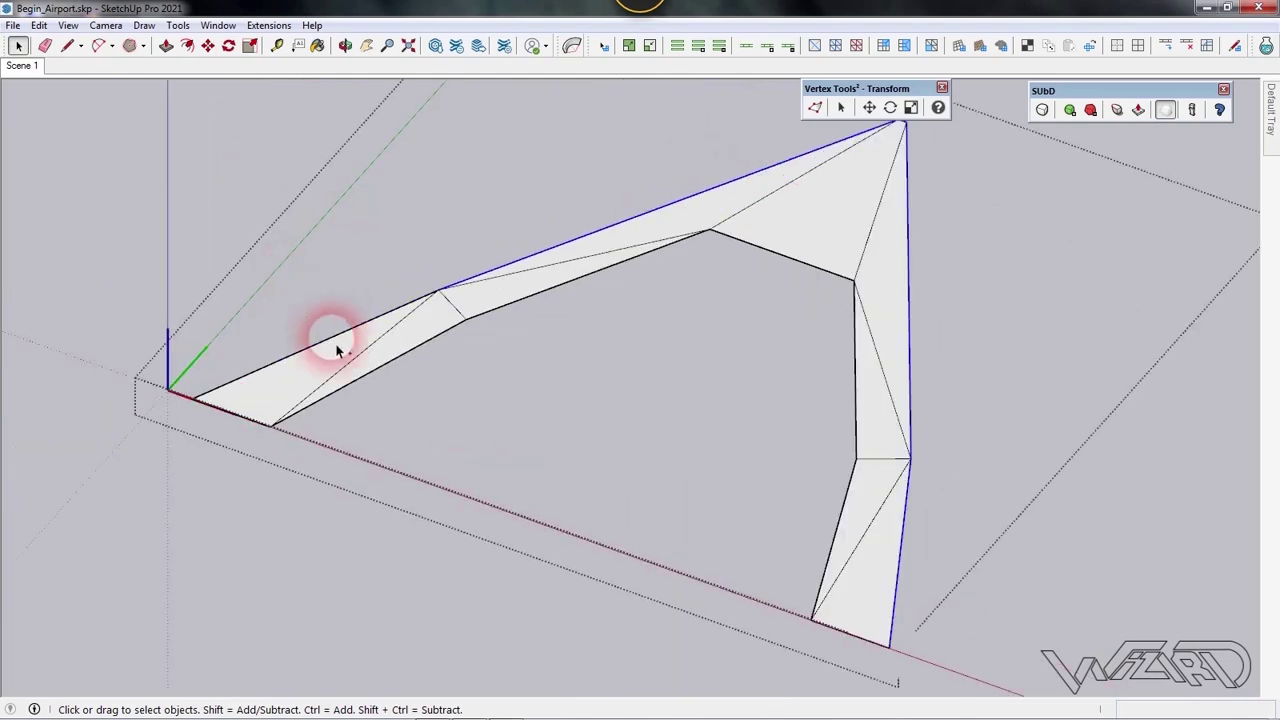
{"action": "scroll", "coordinate": [300, 310], "scroll_direction": "down", "scroll_amount": 2}
{"action": "middle_click_drag", "start_coordinate": [486, 443], "coordinate": [423, 329]}
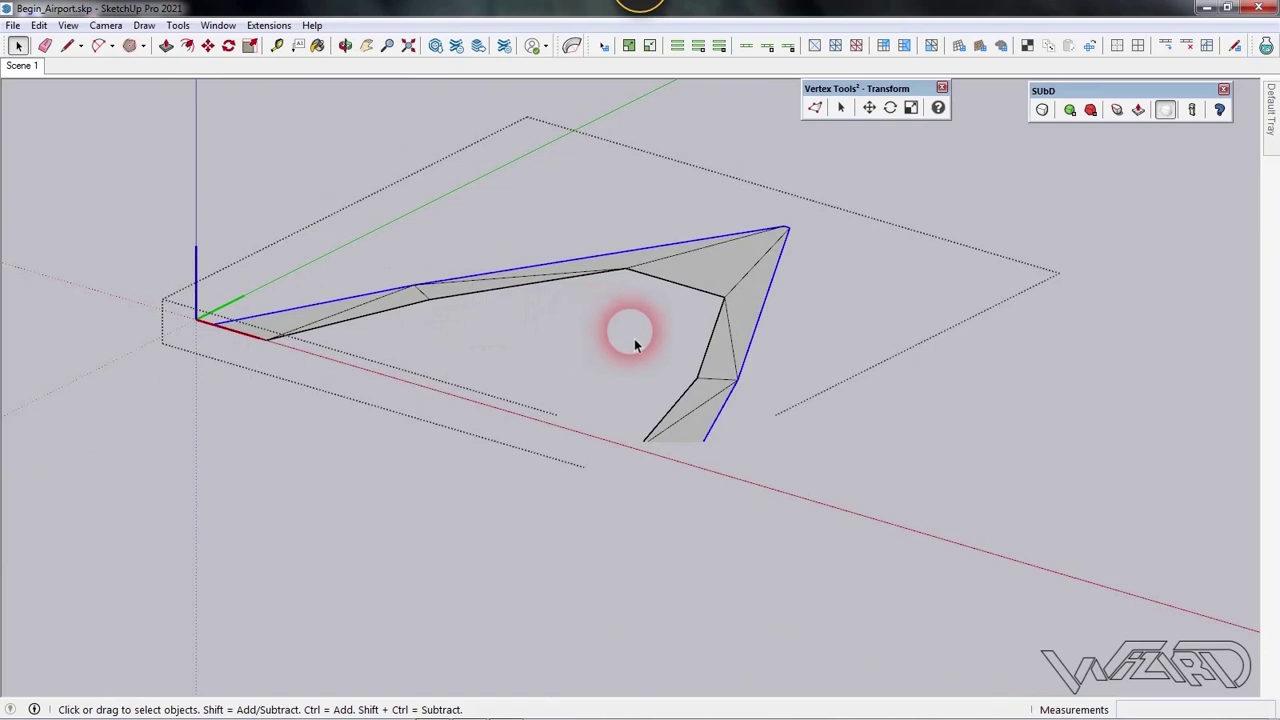
{"action": "scroll", "coordinate": [749, 313], "scroll_direction": "up", "scroll_amount": 4}
{"action": "scroll", "coordinate": [398, 285], "scroll_direction": "down", "scroll_amount": 3}
{"action": "middle_click_drag", "start_coordinate": [366, 271], "coordinate": [646, 243]}
{"action": "scroll", "coordinate": [316, 300], "scroll_direction": "up", "scroll_amount": 2}
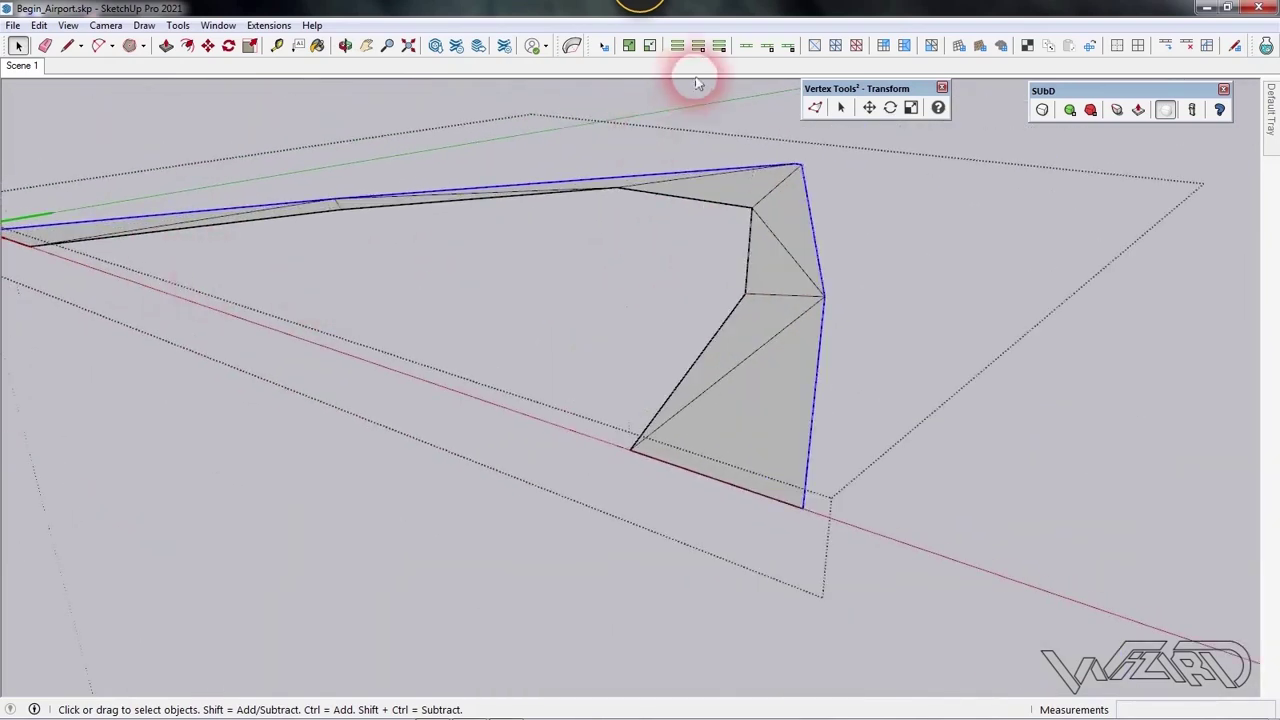
Raise the six selected outer-edge vertices 1' 6" along the blue axis with Vertex Tools
{"action": "left_click", "coordinate": [815, 107]}
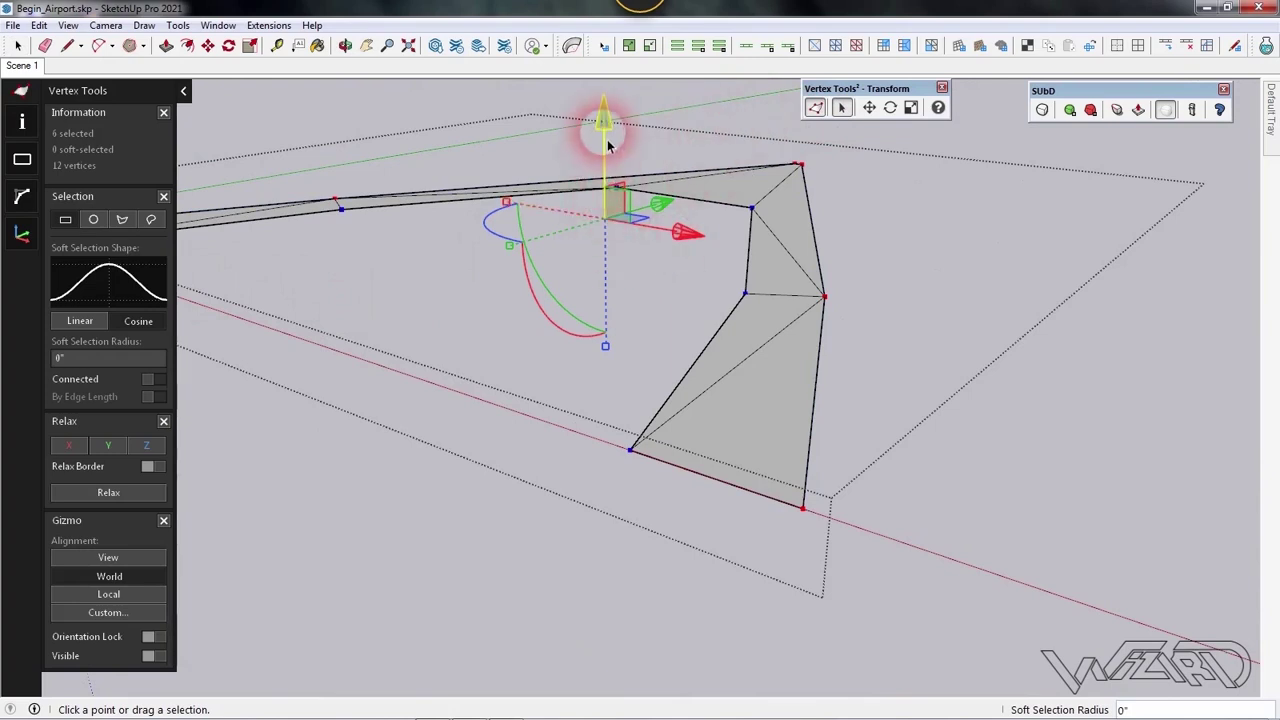
{"action": "left_click_drag", "start_coordinate": [609, 140], "coordinate": [614, 148]}
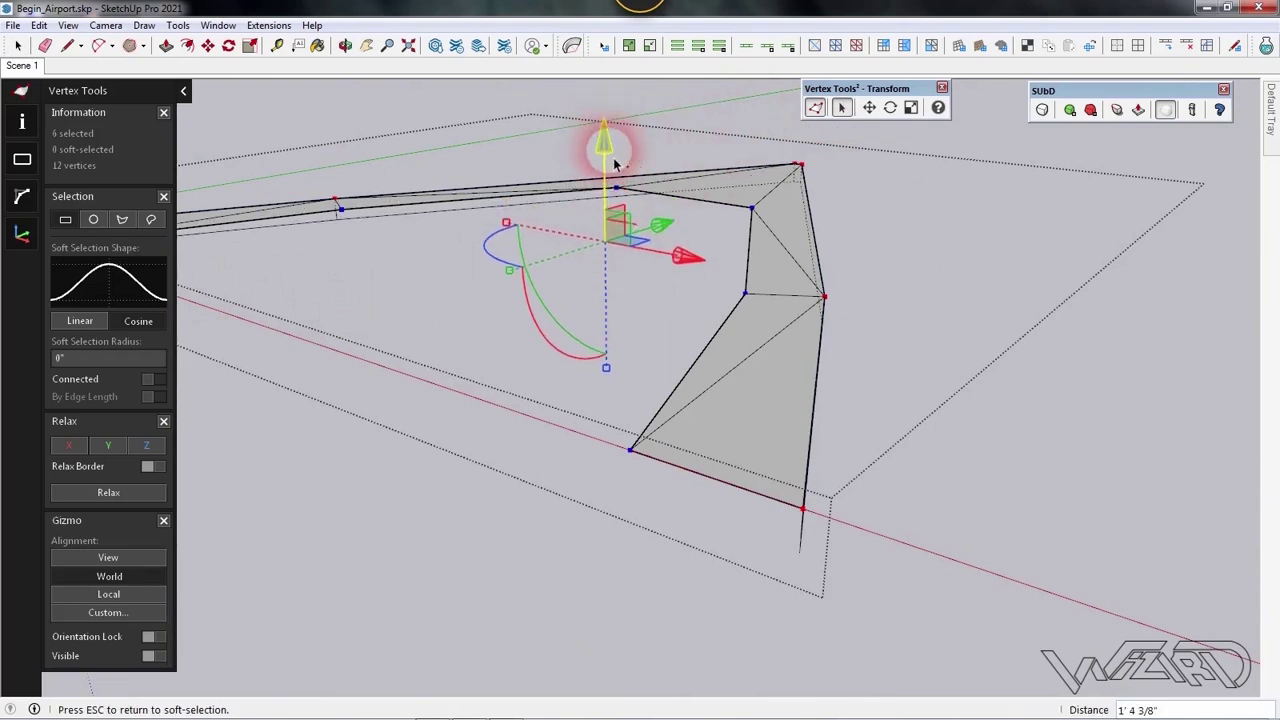
{"action": "middle_click_drag", "start_coordinate": [993, 425], "coordinate": [923, 391]}
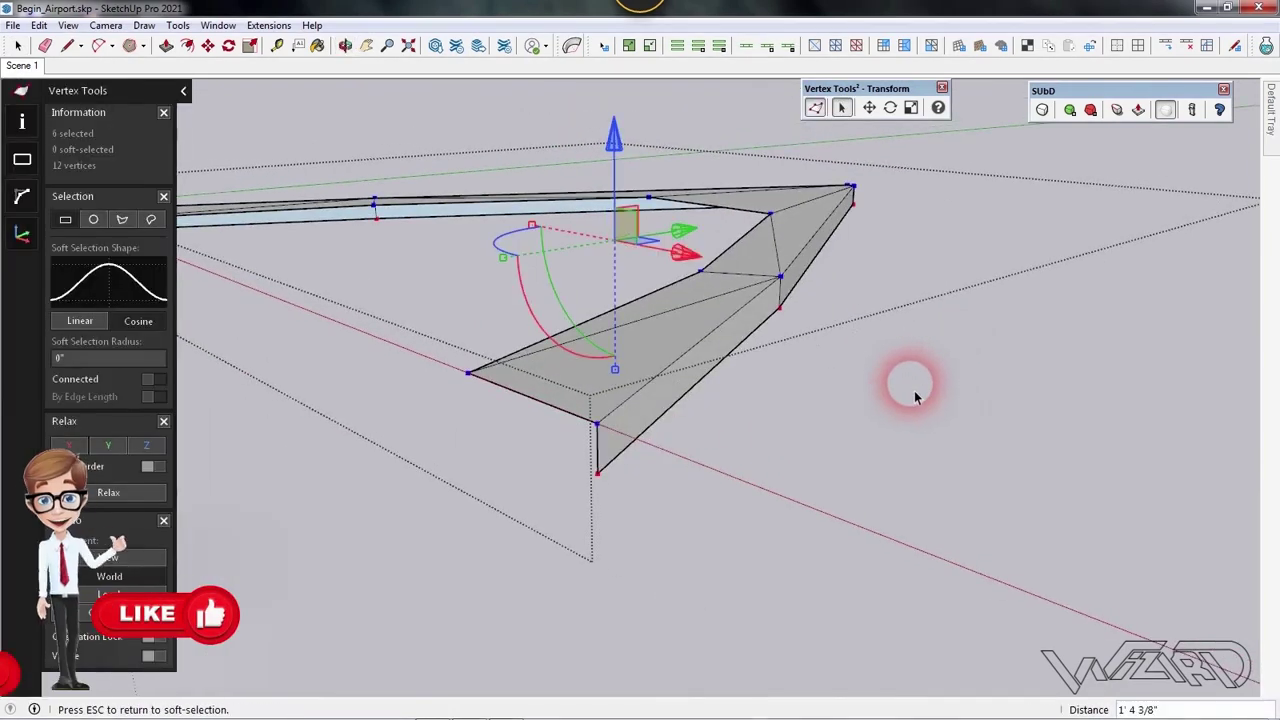
{"action": "type", "text": "1"}
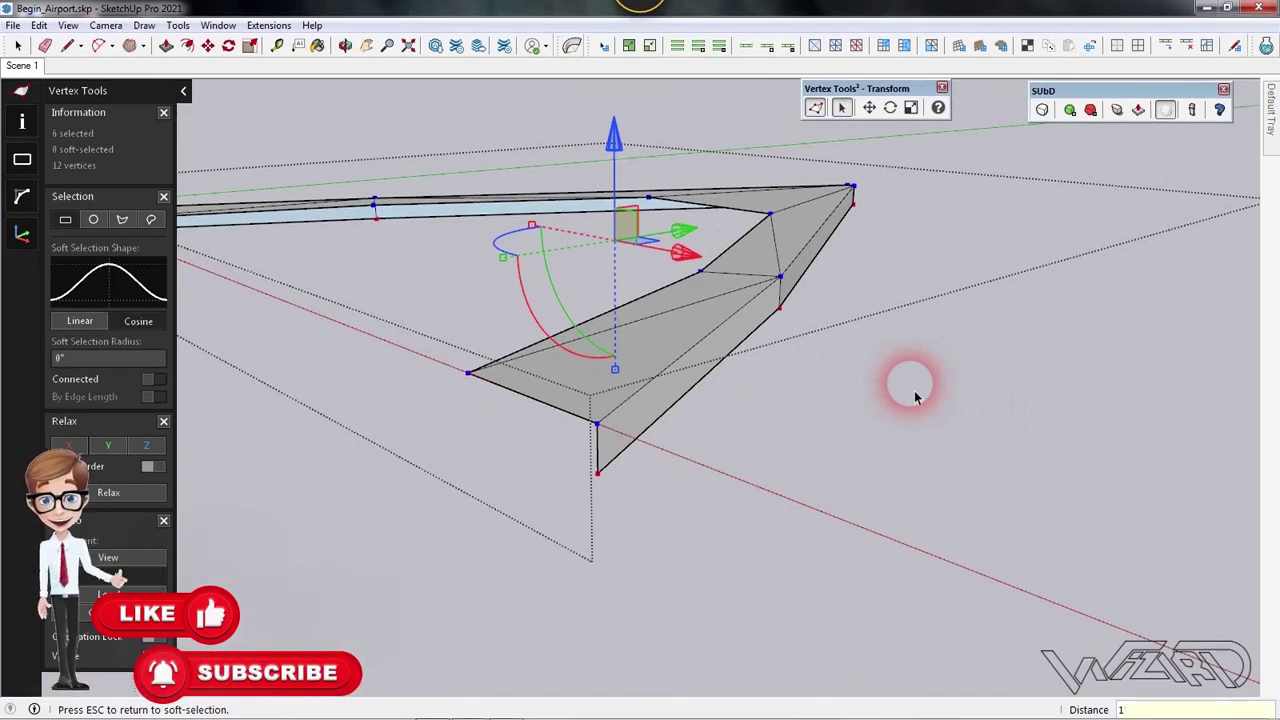
{"action": "type", "text": "'"}
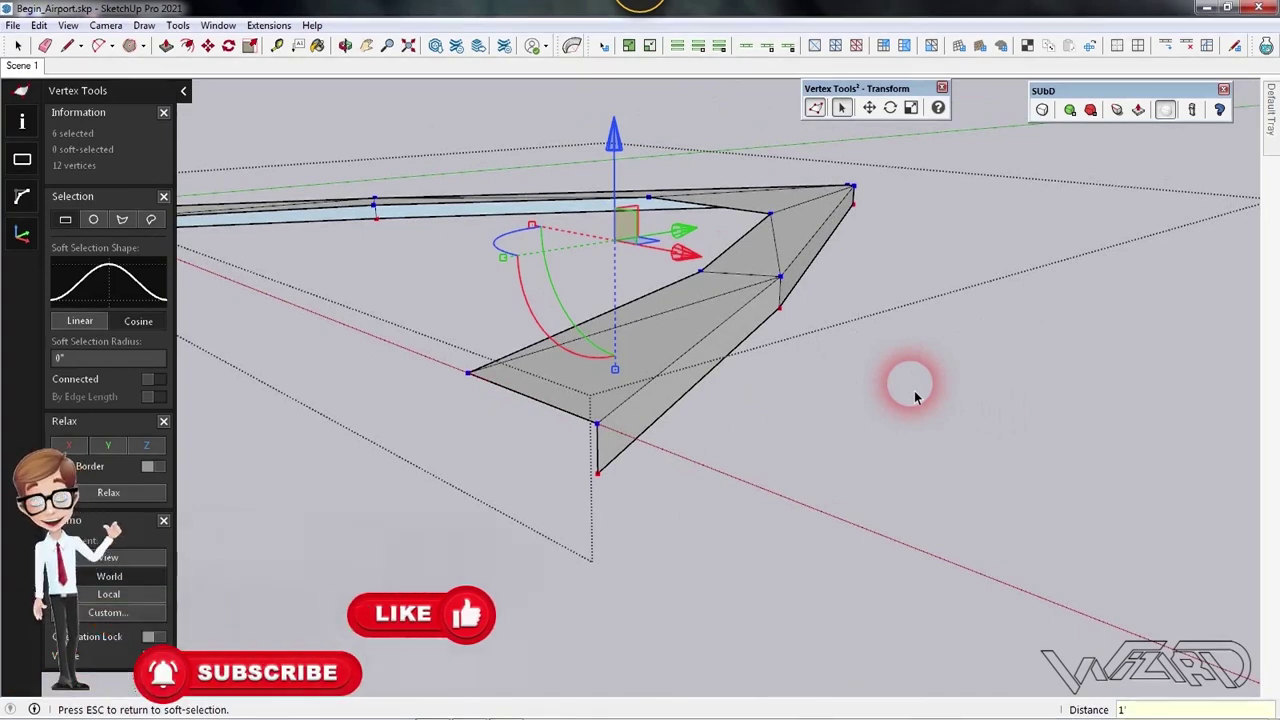
{"action": "type", "text": "5"}
{"action": "key", "text": "BackSpace"}
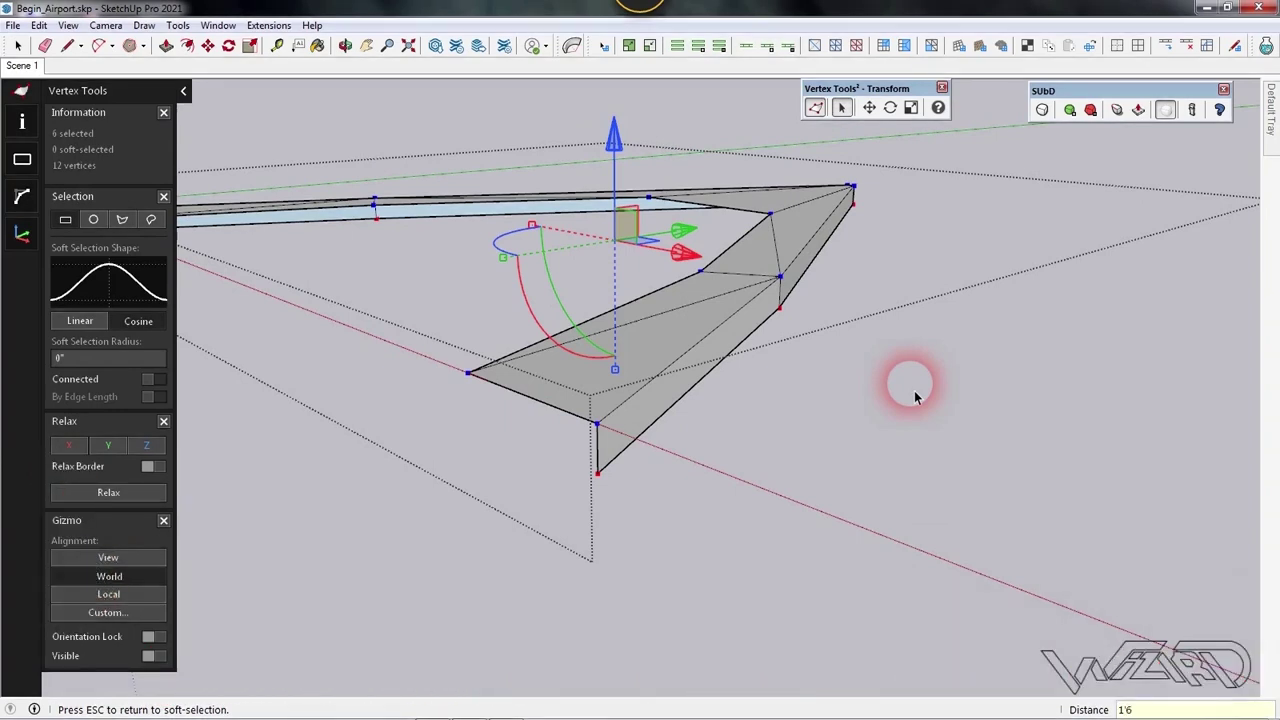
{"action": "type", "text": "6"}
{"action": "key", "text": "Return"}
{"action": "middle_click_drag", "start_coordinate": [886, 429], "coordinate": [838, 207]}
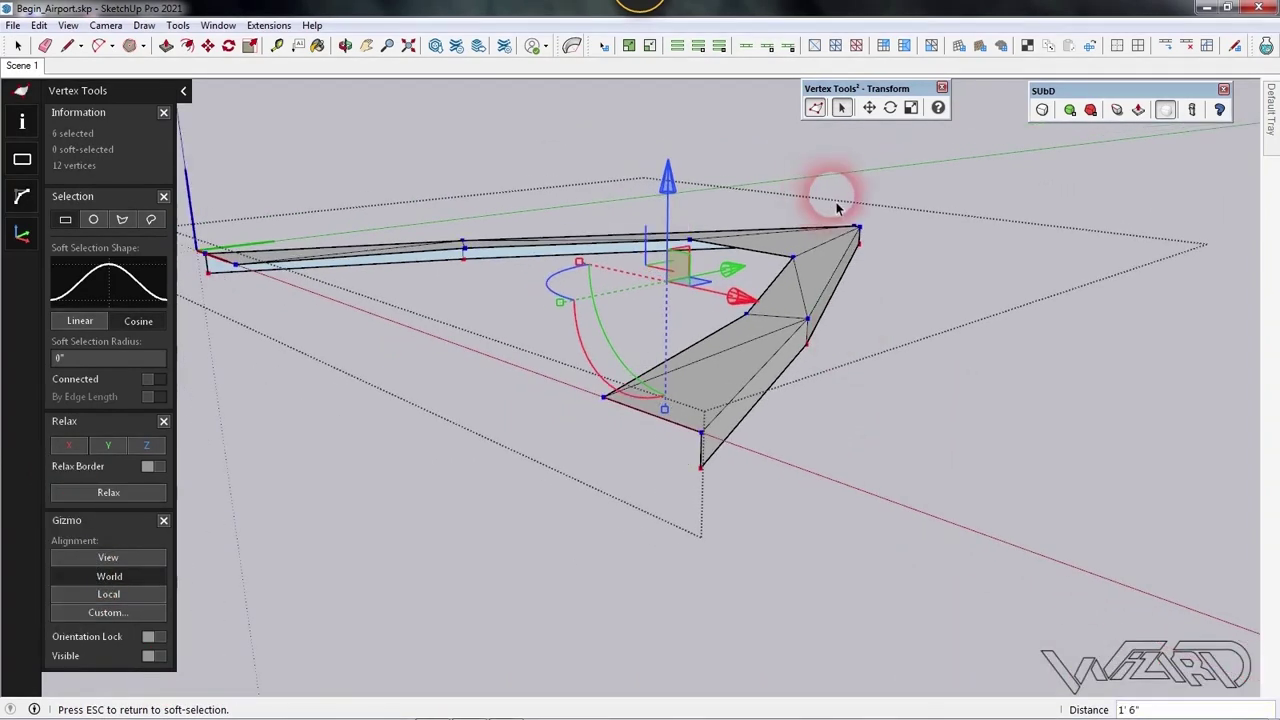
{"action": "left_click", "coordinate": [17, 45]}
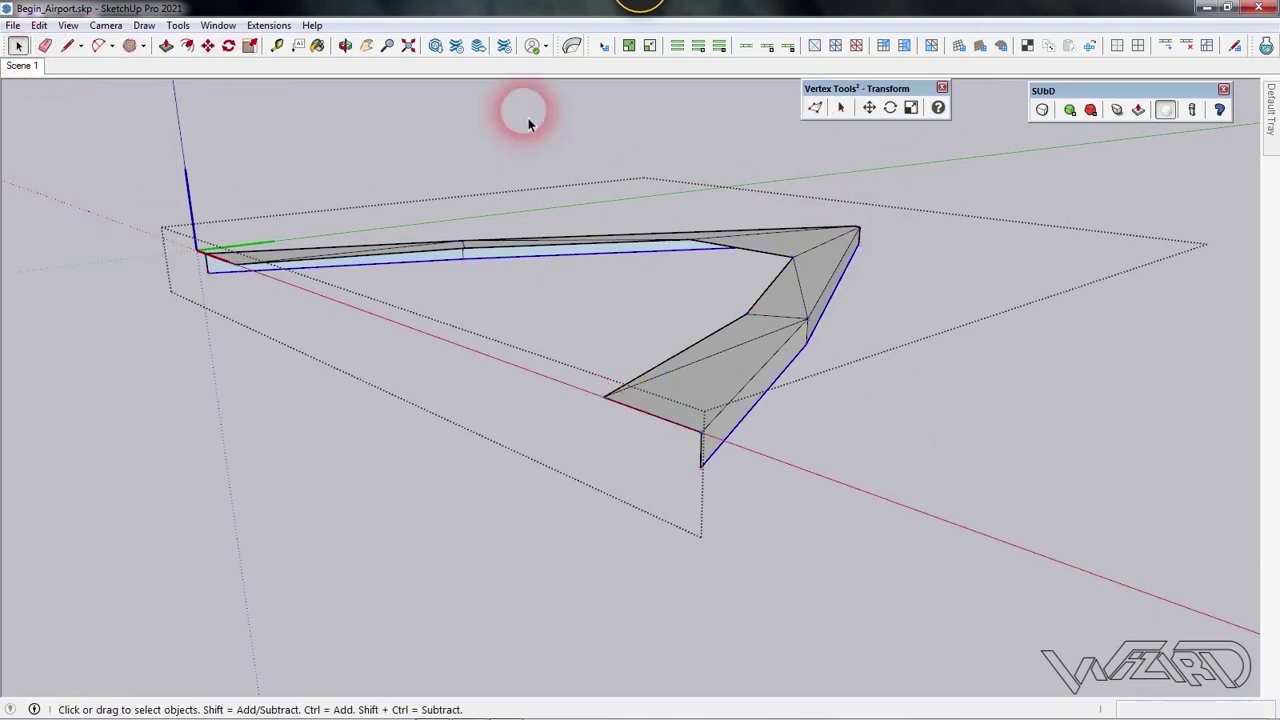
Move the wing's tip corner upward about 9 3/16" along the blue axis
{"action": "scroll", "coordinate": [795, 255], "scroll_direction": "up", "scroll_amount": 4}
{"action": "middle_click_drag", "start_coordinate": [874, 217], "coordinate": [842, 211]}
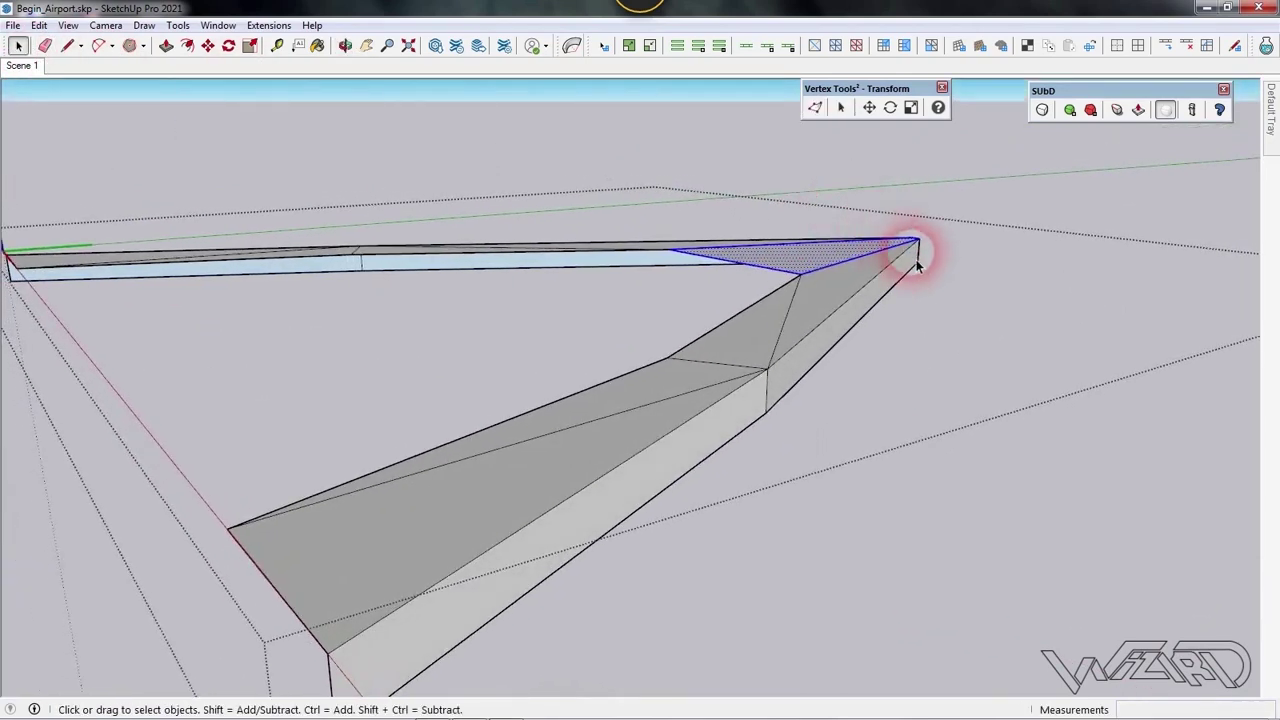
{"action": "key", "text": "m"}
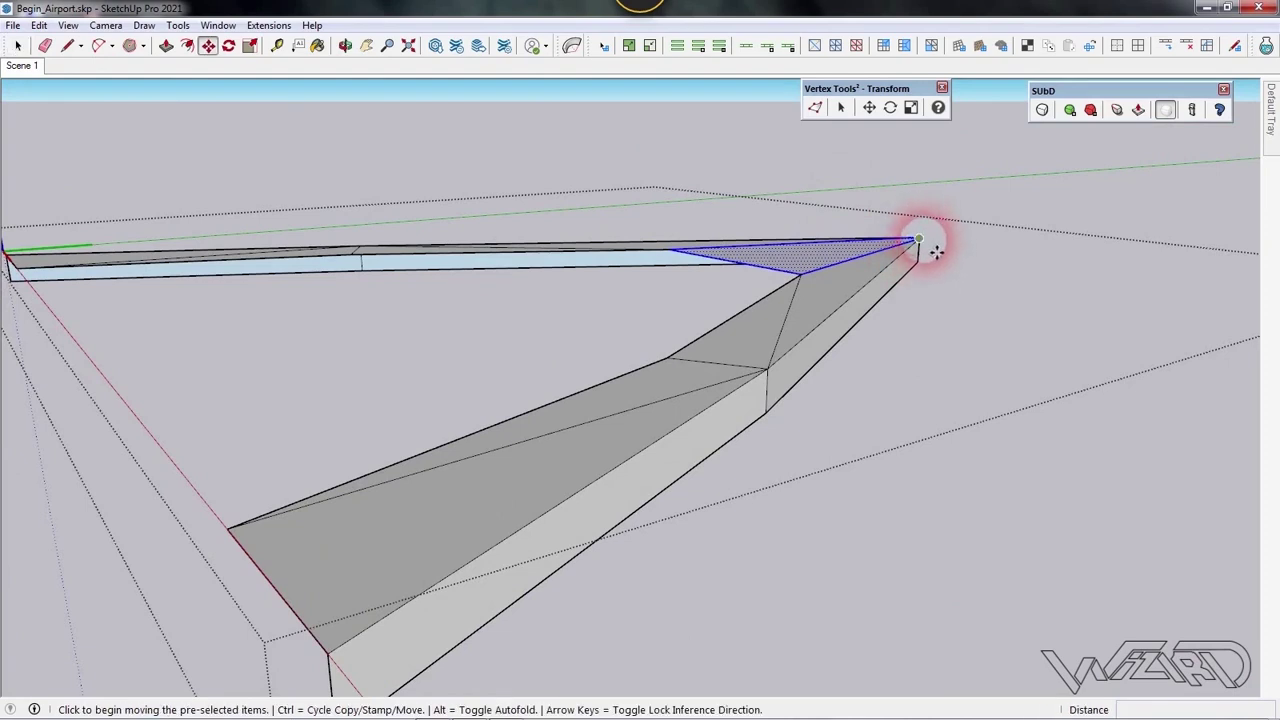
{"action": "left_click_drag", "start_coordinate": [936, 252], "coordinate": [933, 239]}
{"action": "left_click_drag", "start_coordinate": [932, 236], "coordinate": [920, 230]}
{"action": "middle_click_drag", "start_coordinate": [966, 314], "coordinate": [1051, 334]}
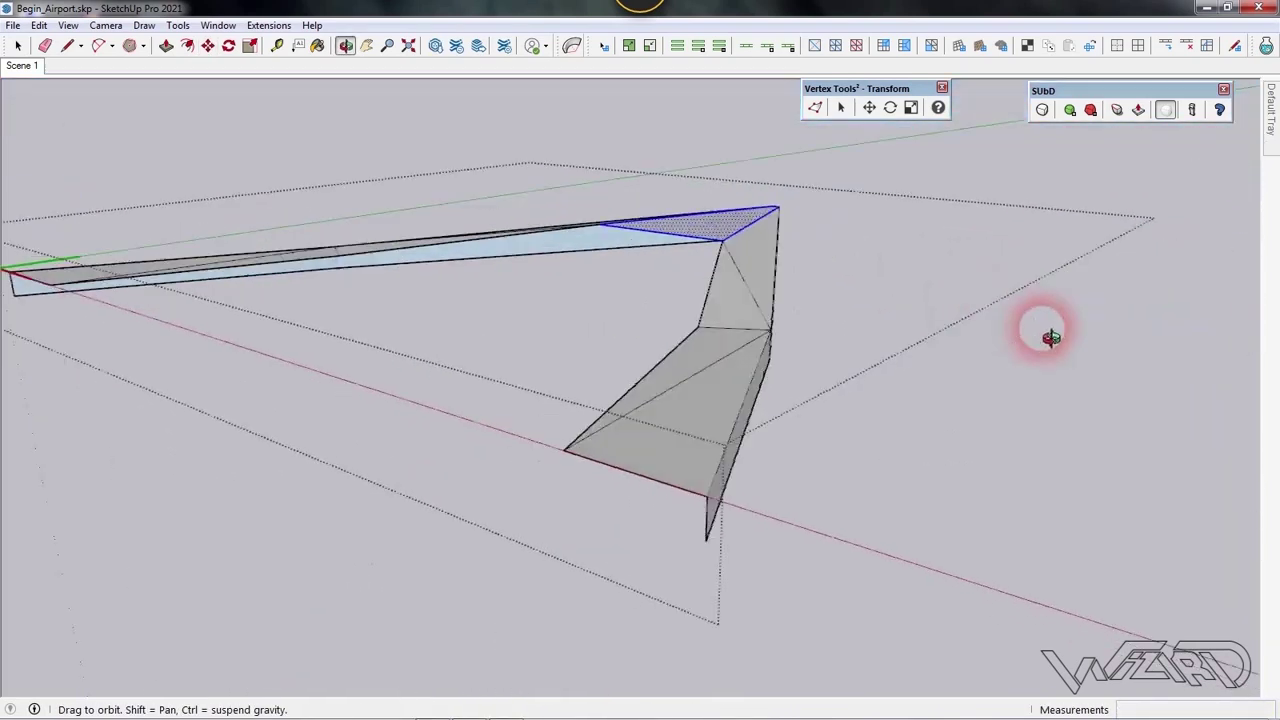
Orbit to an elevated front view and select the roof group
{"action": "middle_click_drag", "start_coordinate": [971, 400], "coordinate": [1043, 429]}
{"action": "key", "text": "space"}
{"action": "middle_click_drag", "start_coordinate": [1051, 492], "coordinate": [818, 527]}
{"action": "left_click", "coordinate": [748, 261]}
{"action": "middle_click_drag", "start_coordinate": [749, 257], "coordinate": [771, 323]}
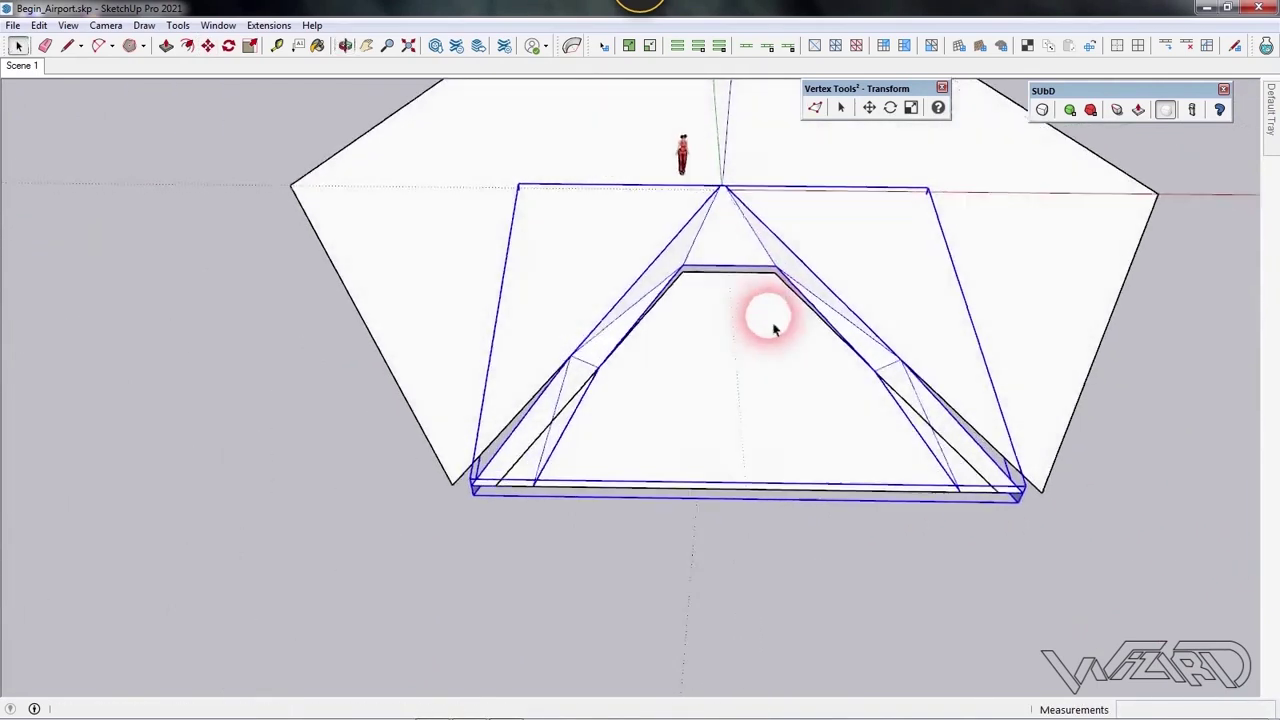
Rotate a copy of the roof wing 60° about the apex
{"action": "right_click", "coordinate": [733, 220]}
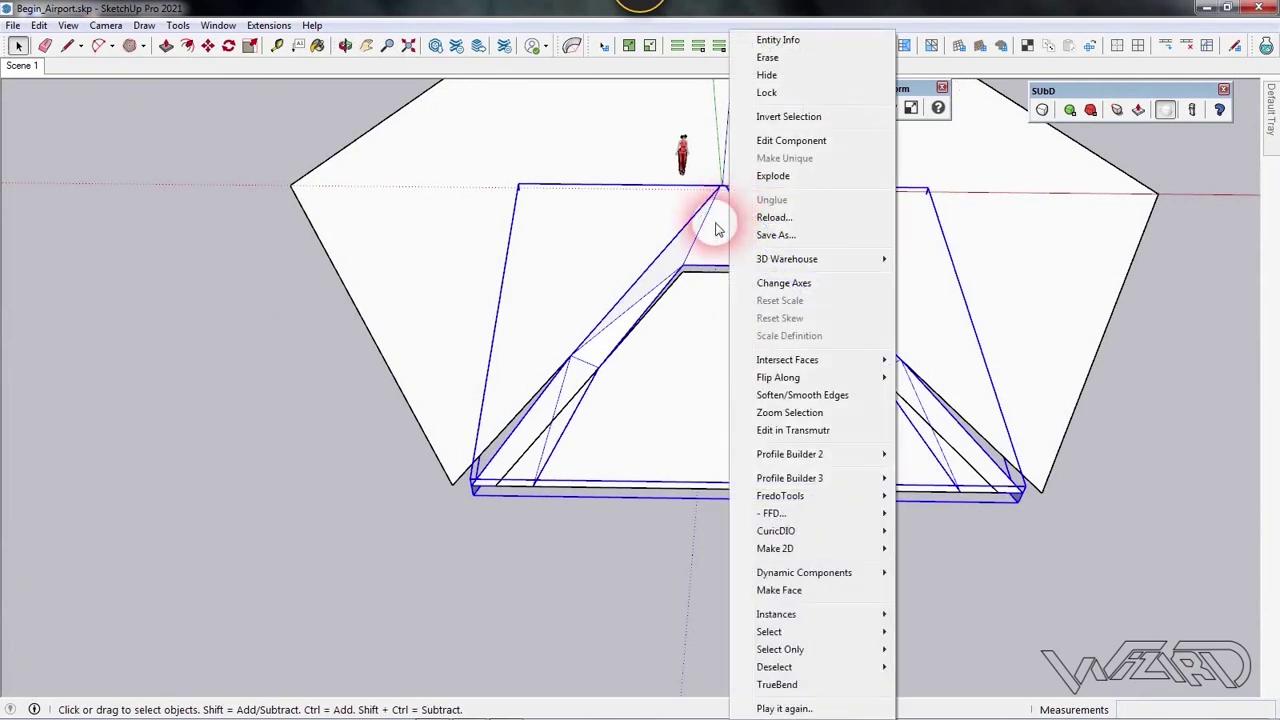
{"action": "left_click", "coordinate": [717, 231]}
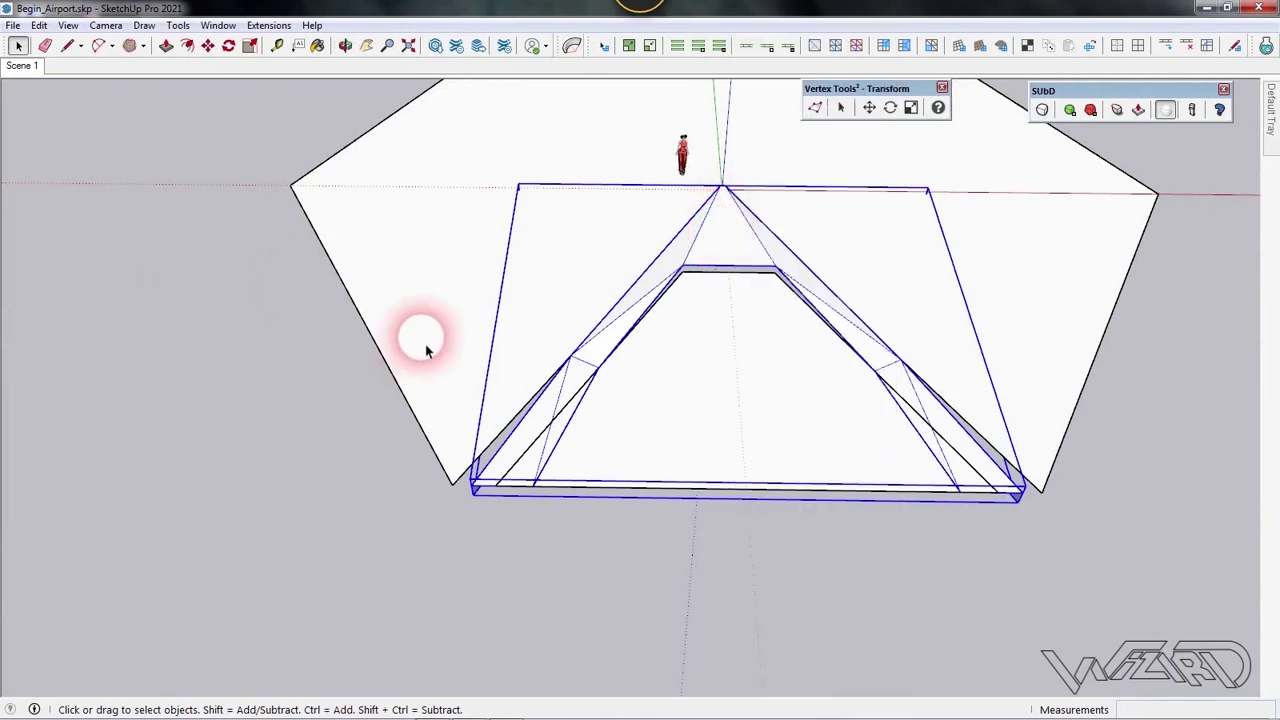
{"action": "key", "text": "q"}
{"action": "middle_click_drag", "start_coordinate": [614, 257], "coordinate": [778, 152]}
{"action": "scroll", "coordinate": [820, 357], "scroll_direction": "up", "scroll_amount": 3}
{"action": "middle_click_drag", "start_coordinate": [820, 357], "coordinate": [684, 170]}
{"action": "scroll", "coordinate": [684, 170], "scroll_direction": "up", "scroll_amount": 1}
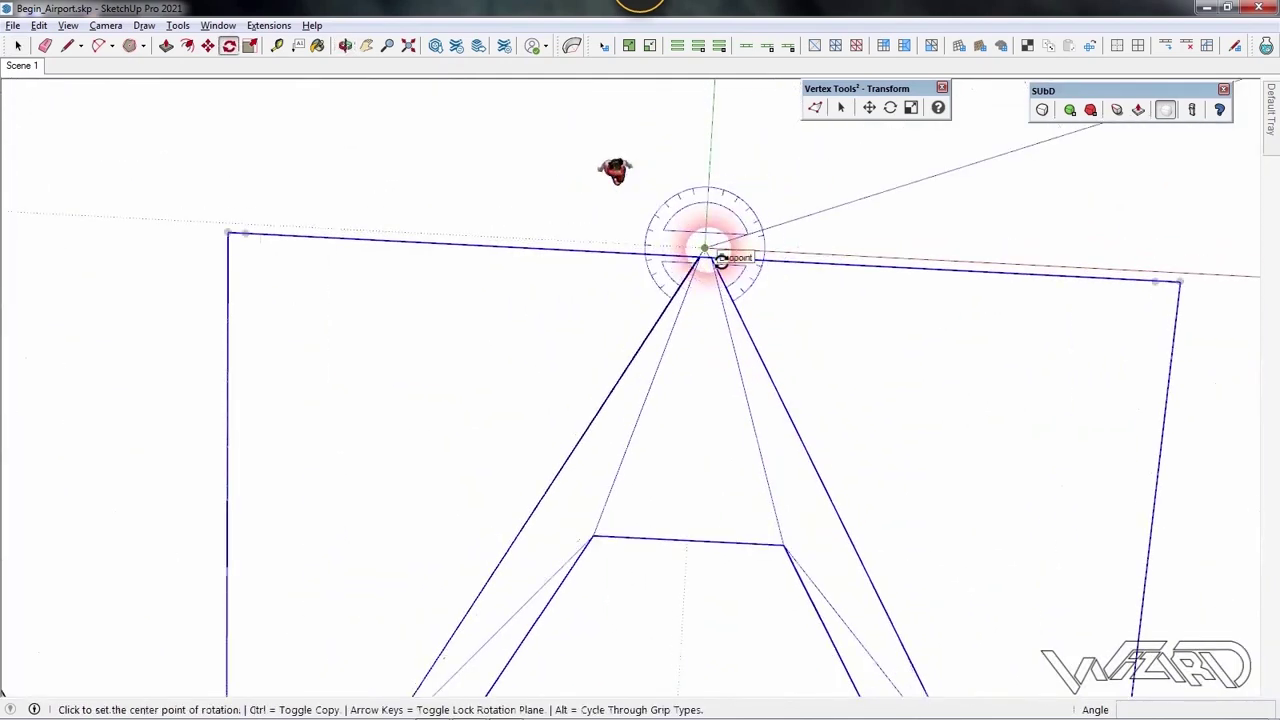
{"action": "left_click", "coordinate": [706, 250]}
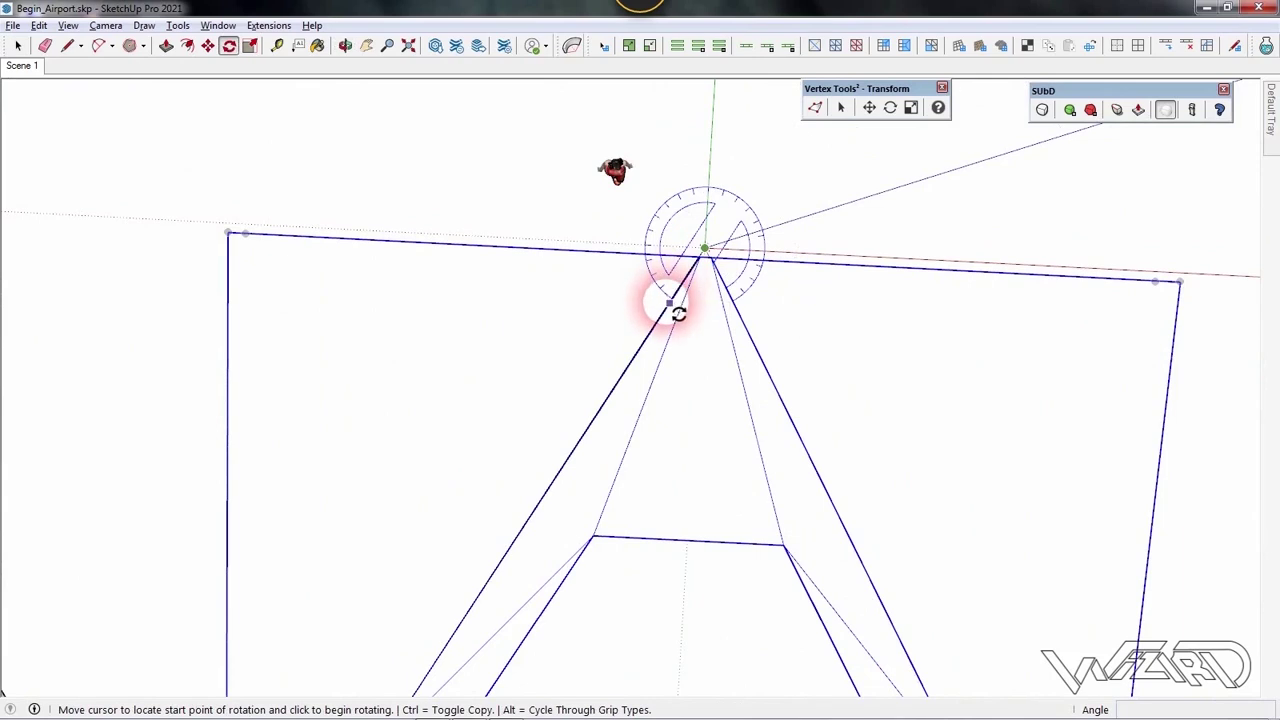
{"action": "left_click", "coordinate": [676, 311]}
{"action": "key", "text": "ctrl"}
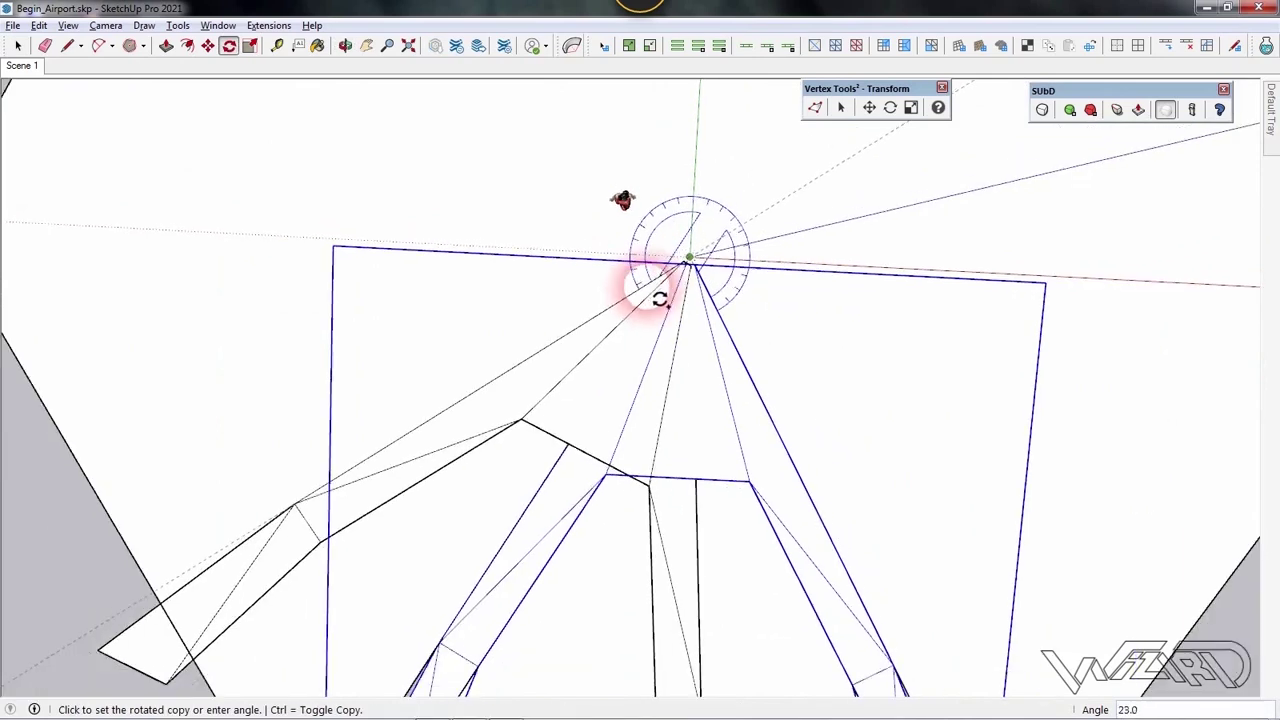
{"action": "left_click", "coordinate": [759, 381]}
{"action": "scroll", "coordinate": [609, 240], "scroll_direction": "down", "scroll_amount": 5}
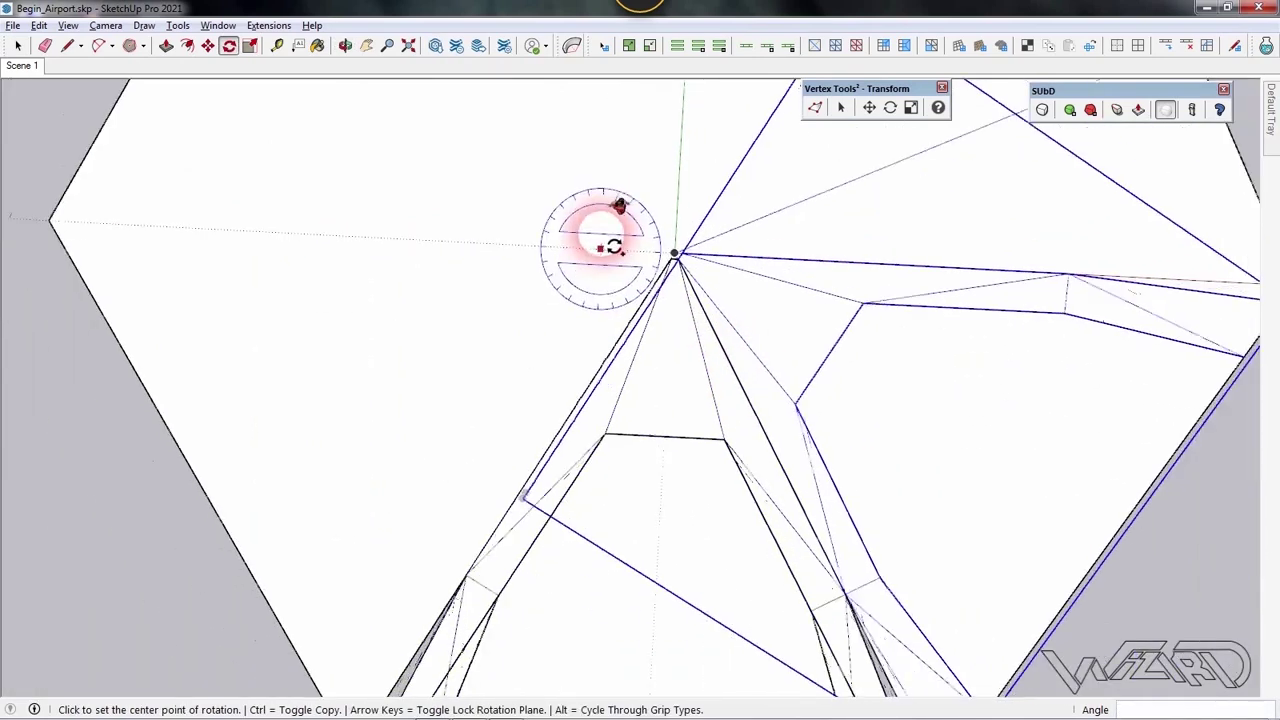
{"action": "scroll", "coordinate": [709, 429], "scroll_direction": "up", "scroll_amount": 3}
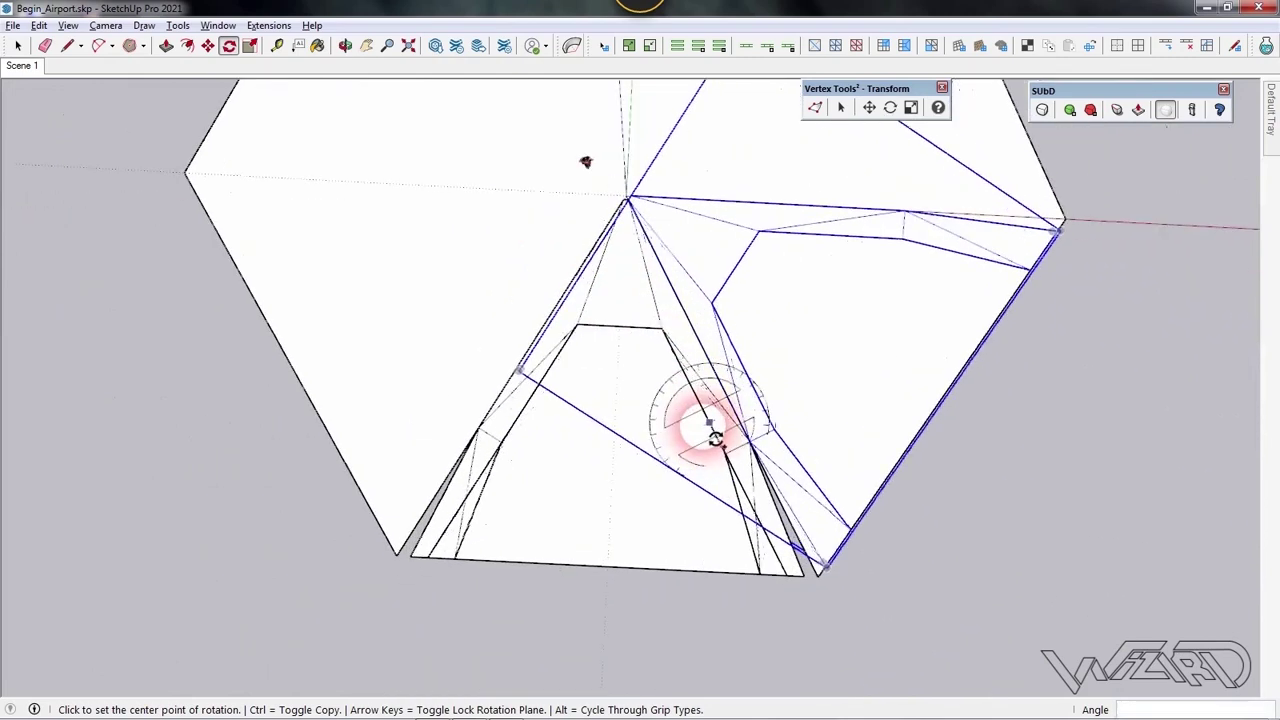
{"action": "scroll", "coordinate": [780, 570], "scroll_direction": "up", "scroll_amount": 3}
Delete the trapezoid face between the original and copied wings
{"action": "key", "text": "space"}
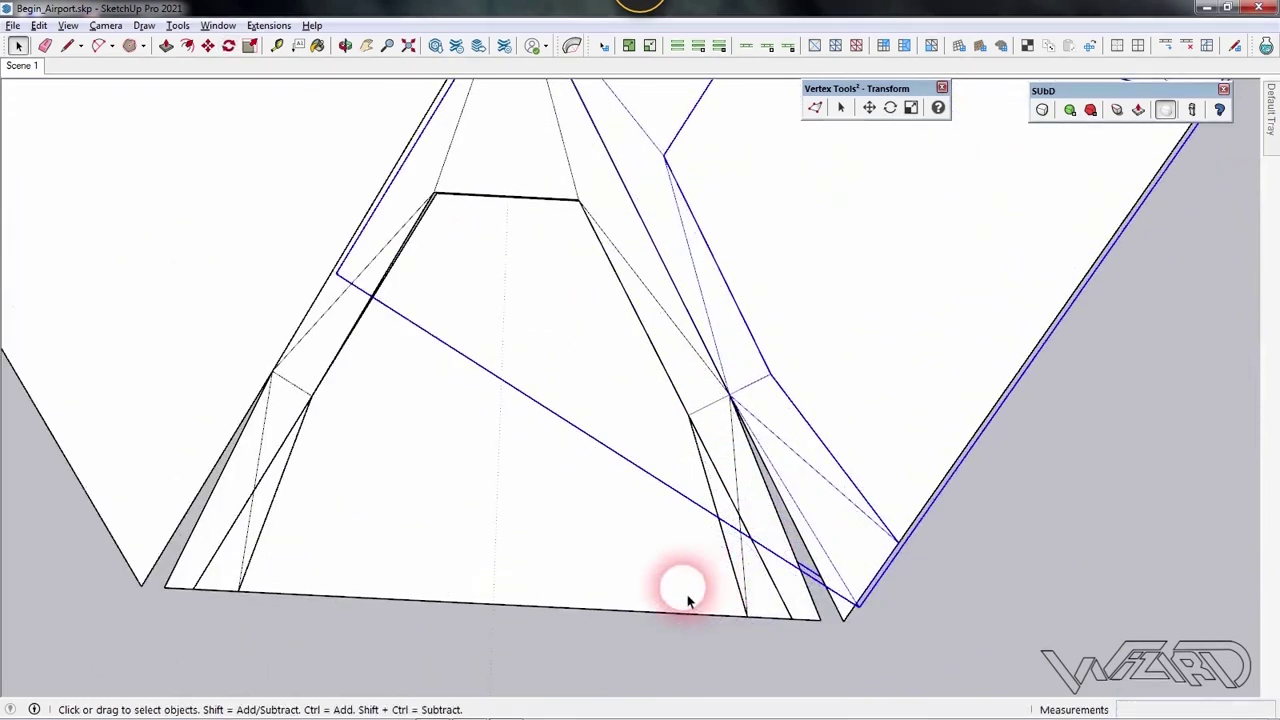
{"action": "double_click", "coordinate": [643, 590]}
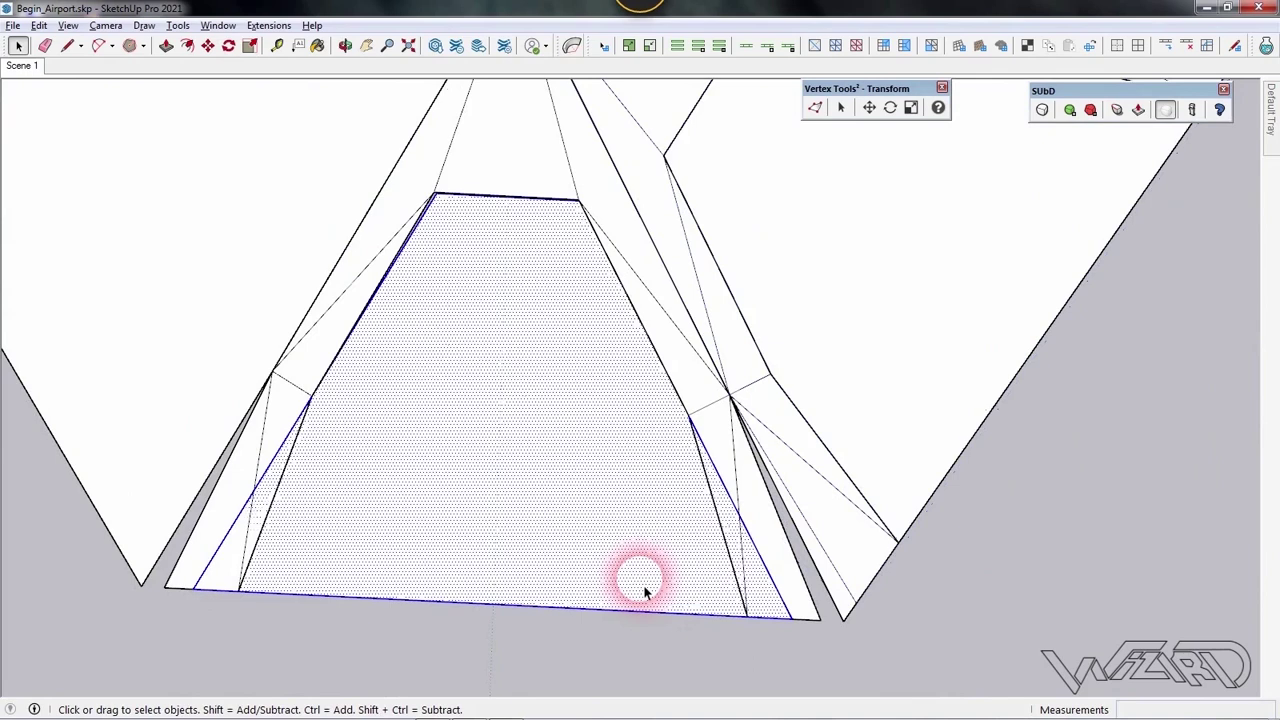
{"action": "key", "text": "Delete"}
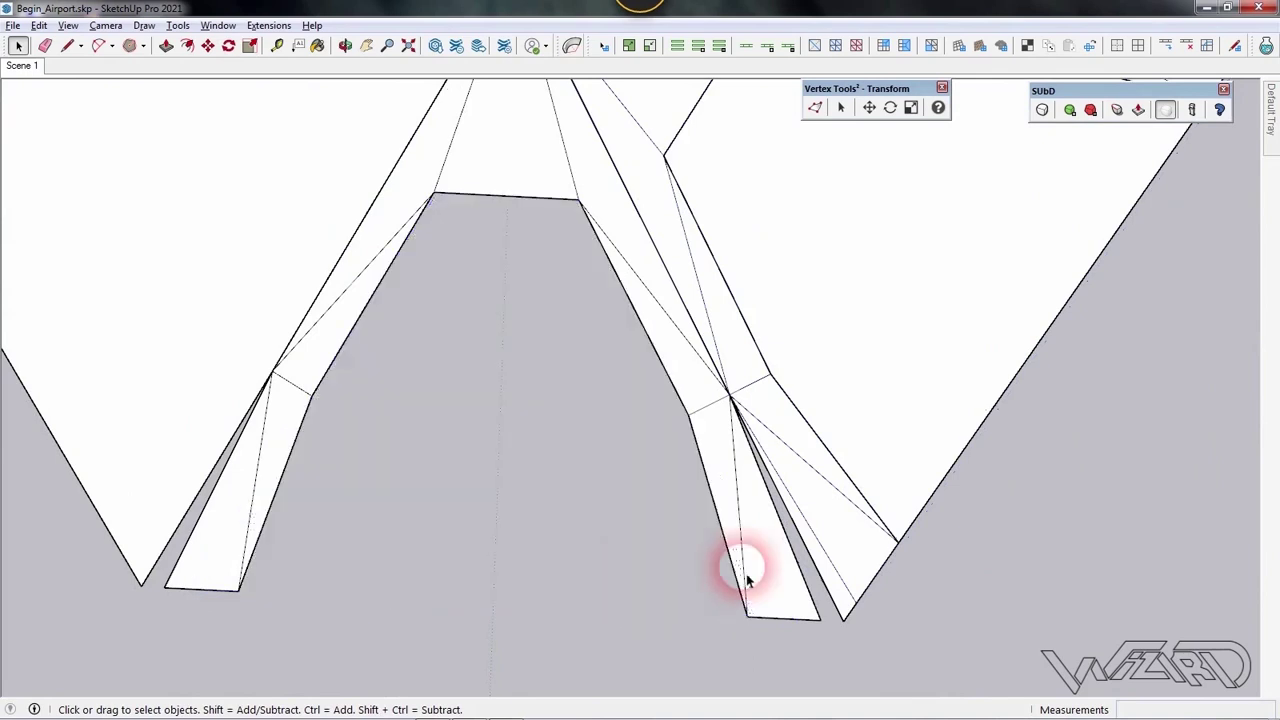
Restore the deleted edges and copy the wing around the apex at 60° steps
{"action": "key", "text": "ctrl+z"}
{"action": "key", "text": "ctrl+z"}
{"action": "mouse_move", "coordinate": [771, 534]}
{"action": "middle_mouse_down"}
{"action": "mouse_move", "coordinate": [790, 568]}
{"action": "mouse_move", "coordinate": [743, 471]}
{"action": "mouse_move", "coordinate": [606, 314]}
{"action": "mouse_move", "coordinate": [789, 280]}
{"action": "mouse_move", "coordinate": [723, 257]}
{"action": "middle_mouse_up"}
{"action": "left_click", "coordinate": [697, 287]}
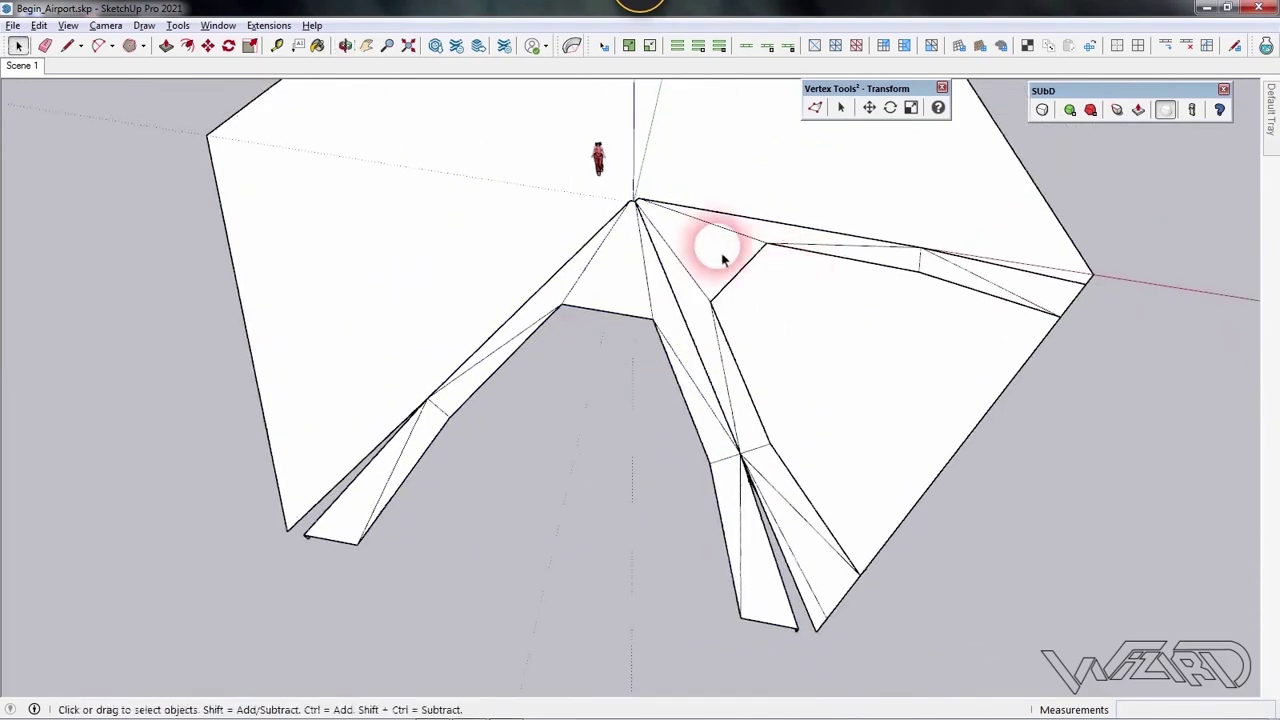
{"action": "key", "text": "ctrl+z"}
{"action": "key", "text": "q"}
{"action": "middle_click_drag", "start_coordinate": [686, 243], "coordinate": [569, 145]}
{"action": "scroll", "coordinate": [569, 145], "scroll_direction": "up", "scroll_amount": 4}
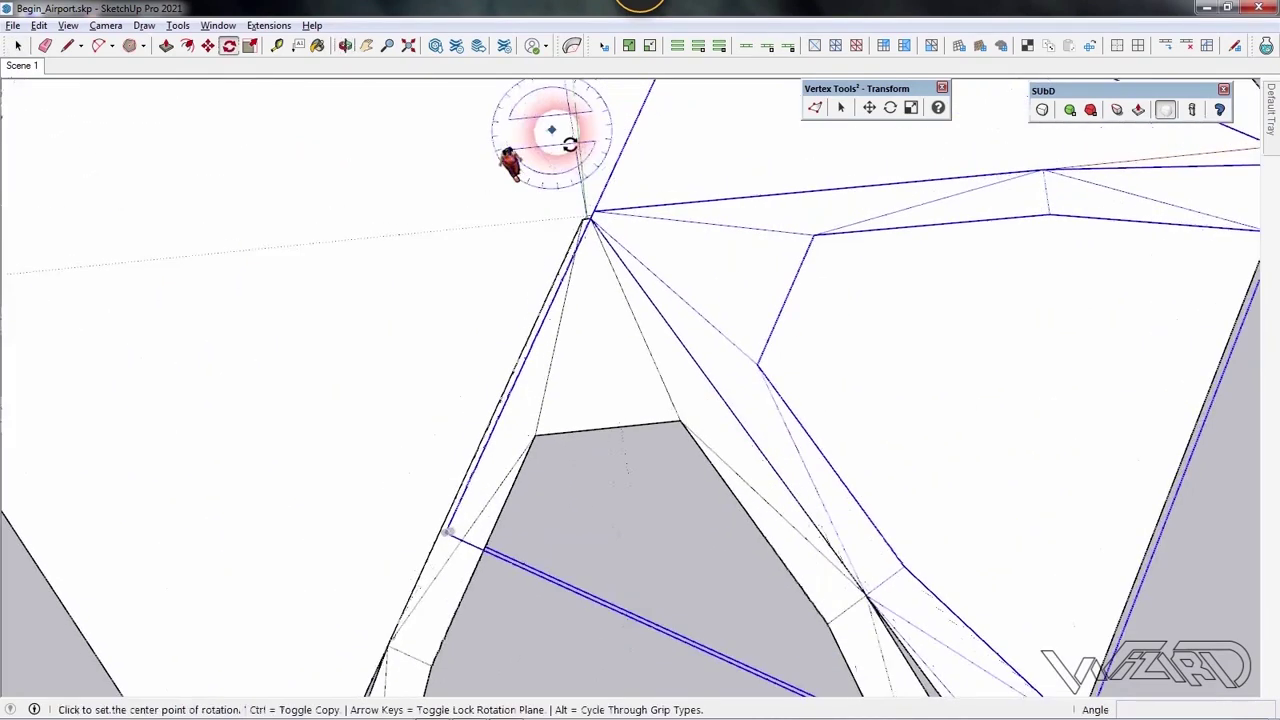
{"action": "scroll", "coordinate": [569, 145], "scroll_direction": "up", "scroll_amount": 5}
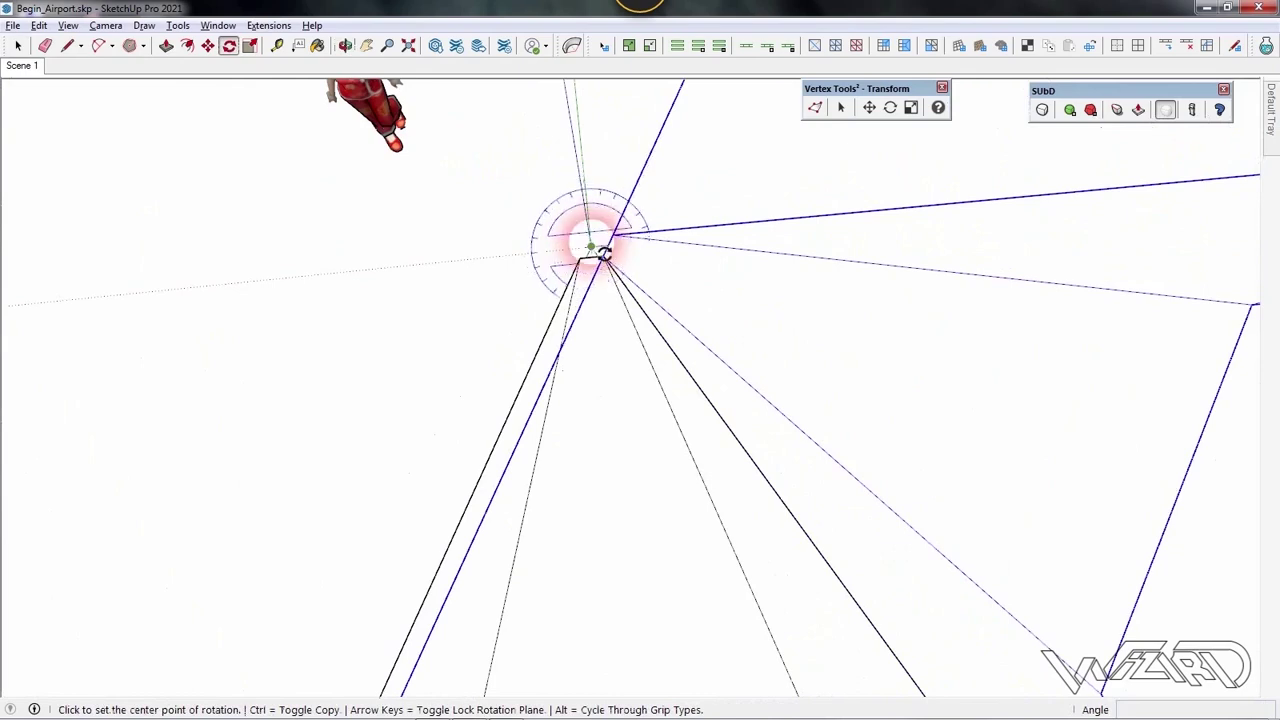
{"action": "left_click", "coordinate": [604, 254]}
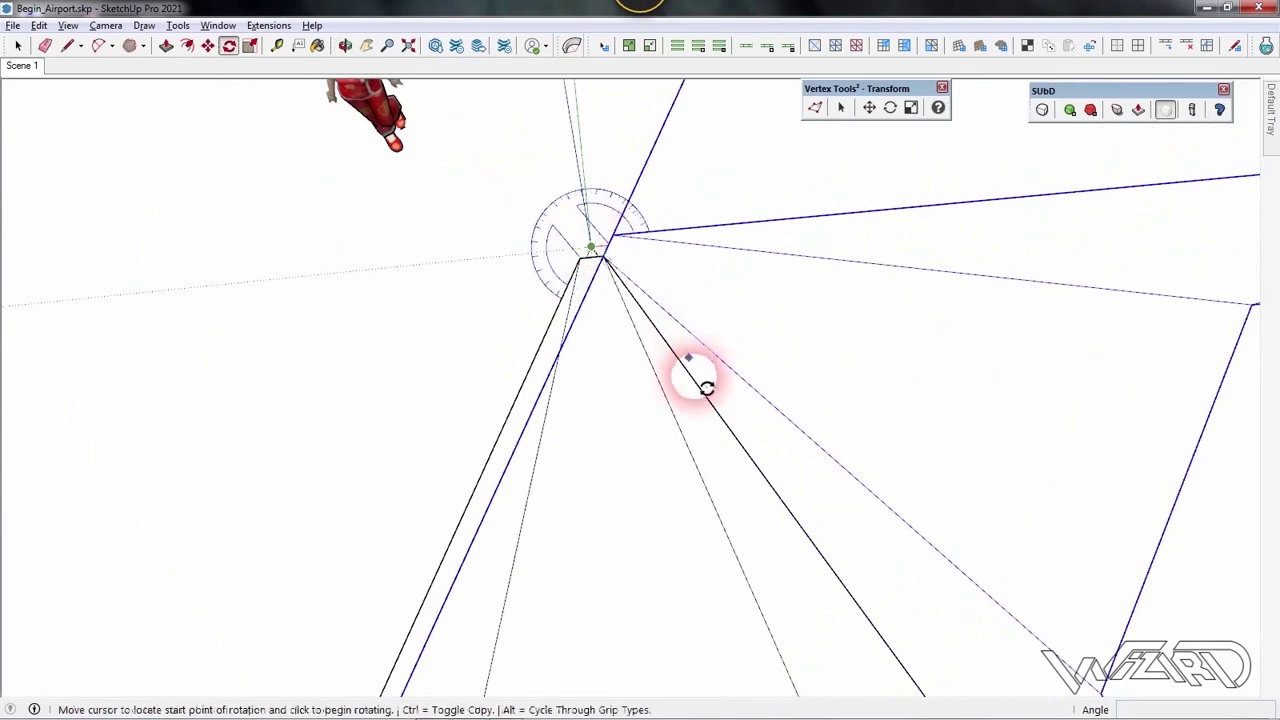
{"action": "left_click", "coordinate": [693, 381]}
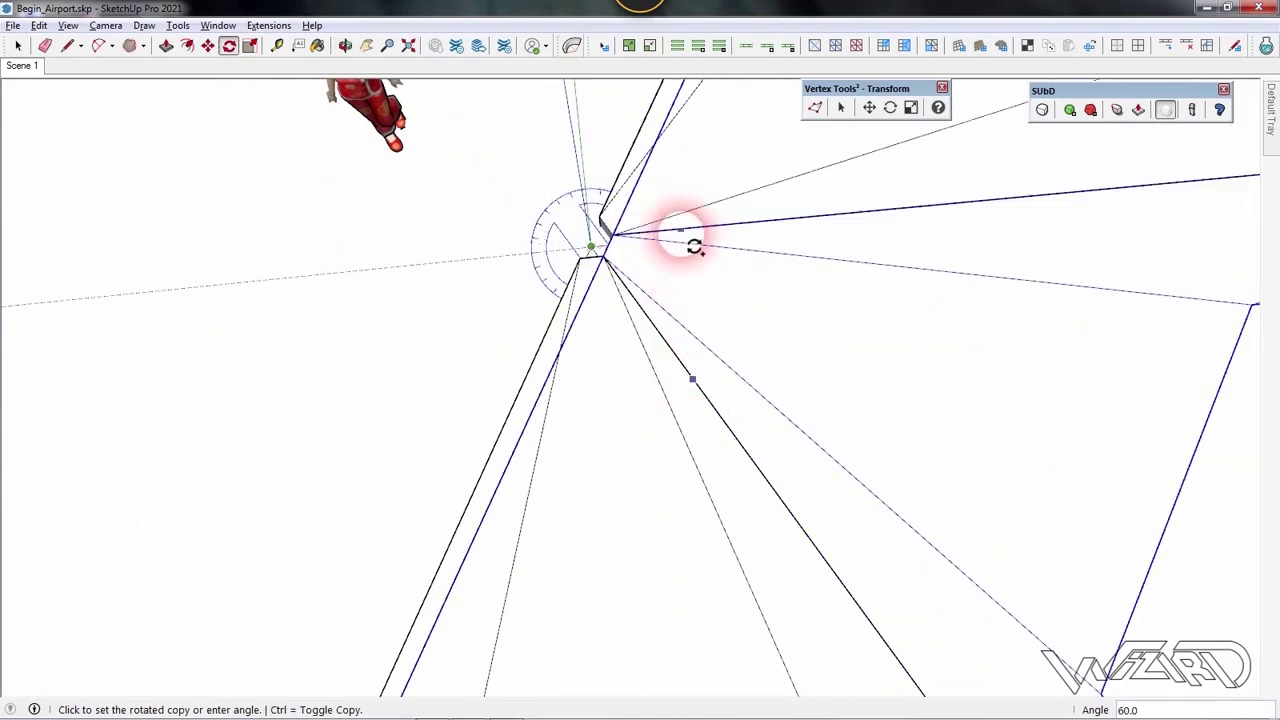
{"action": "left_click", "coordinate": [694, 243]}
{"action": "scroll", "coordinate": [660, 300], "scroll_direction": "down", "scroll_amount": 5}
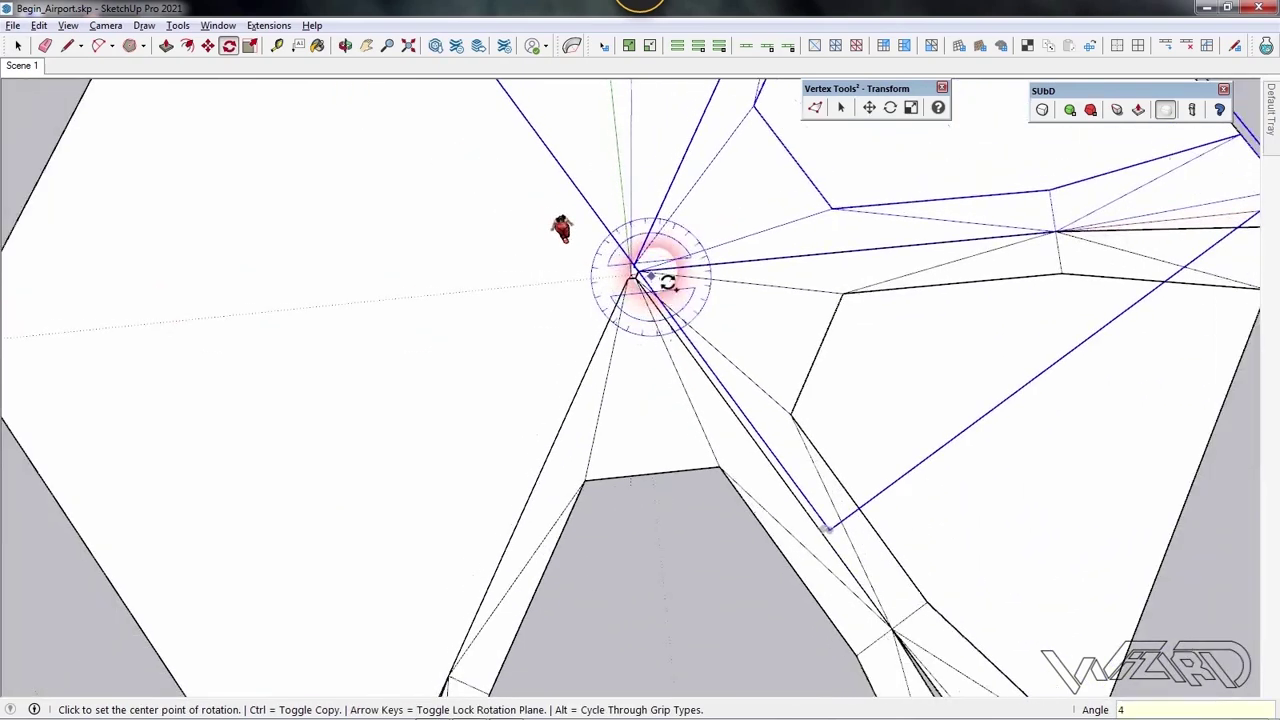
{"action": "scroll", "coordinate": [668, 283], "scroll_direction": "down", "scroll_amount": 6}
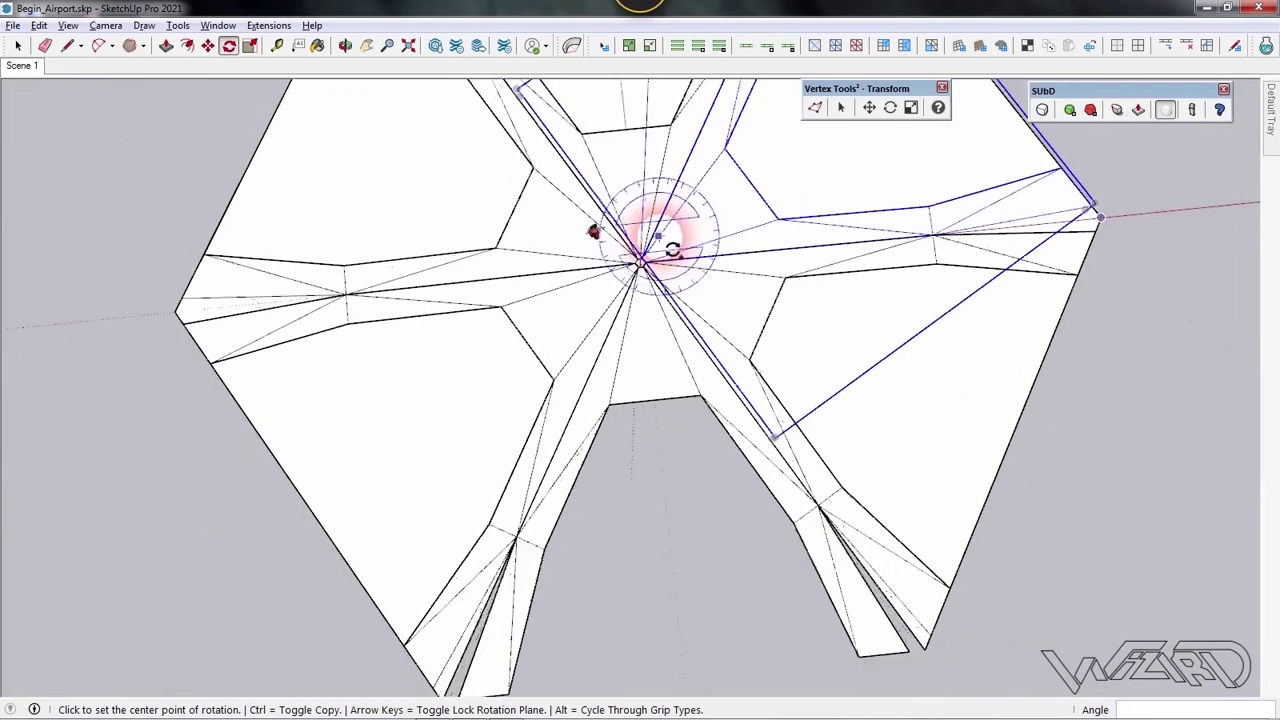
Delete the faces between the star's six arms and select the finished roof
{"action": "key", "text": "space"}
{"action": "left_click", "coordinate": [646, 485]}
{"action": "triple_click", "coordinate": [538, 420]}
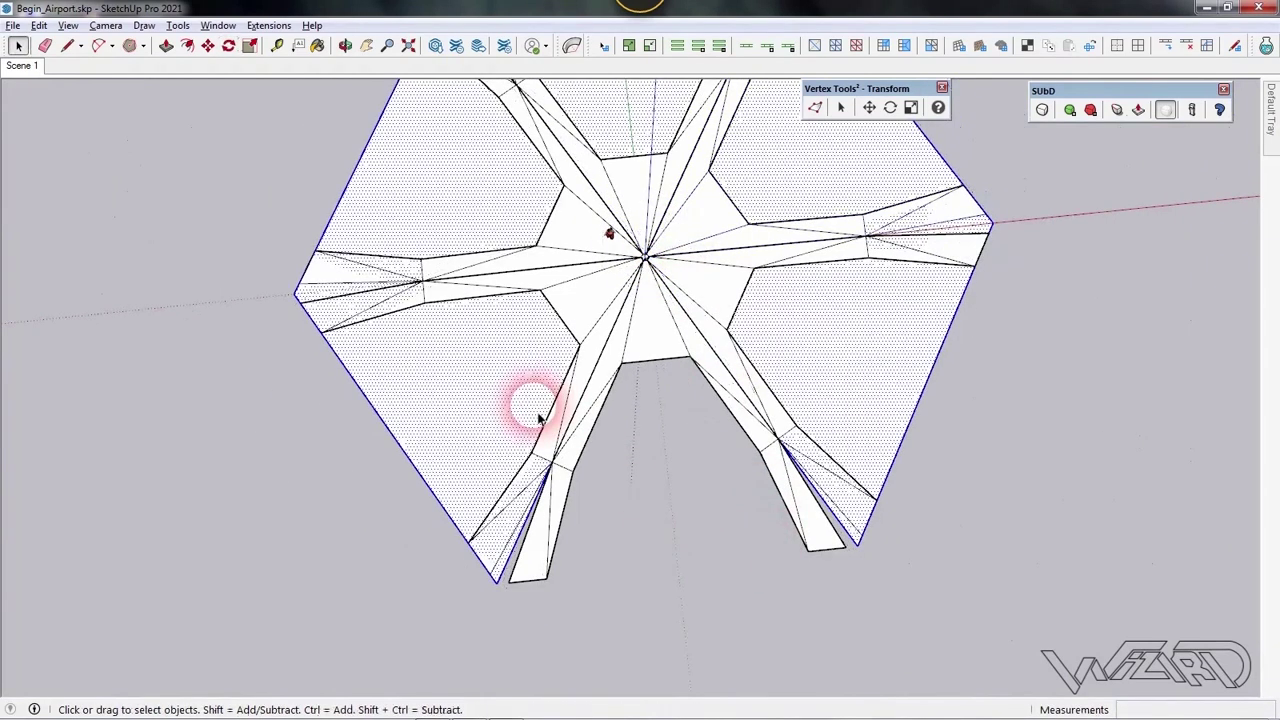
{"action": "key", "text": "Delete"}
{"action": "middle_click_drag", "start_coordinate": [534, 409], "coordinate": [613, 262]}
{"action": "scroll", "coordinate": [686, 366], "scroll_direction": "up", "scroll_amount": 4}
{"action": "middle_click_drag", "start_coordinate": [606, 386], "coordinate": [562, 420]}
{"action": "left_click", "coordinate": [556, 395]}
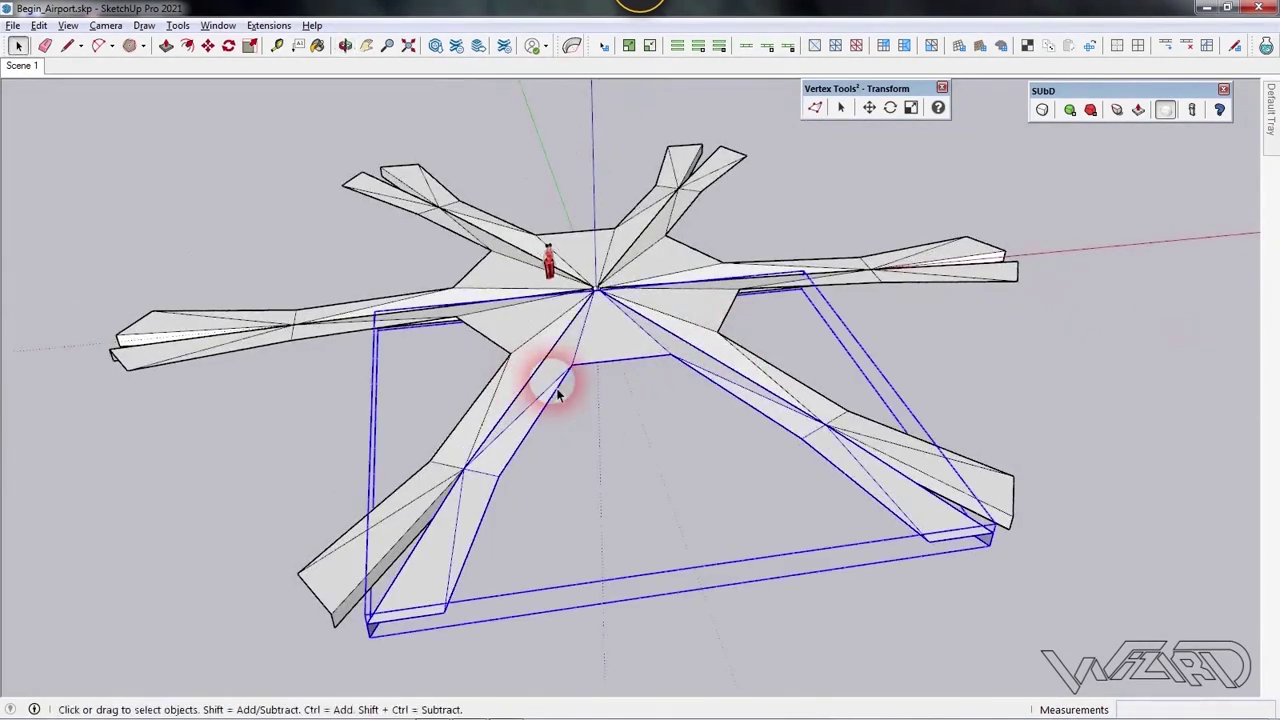
{"action": "left_click", "coordinate": [800, 258]}
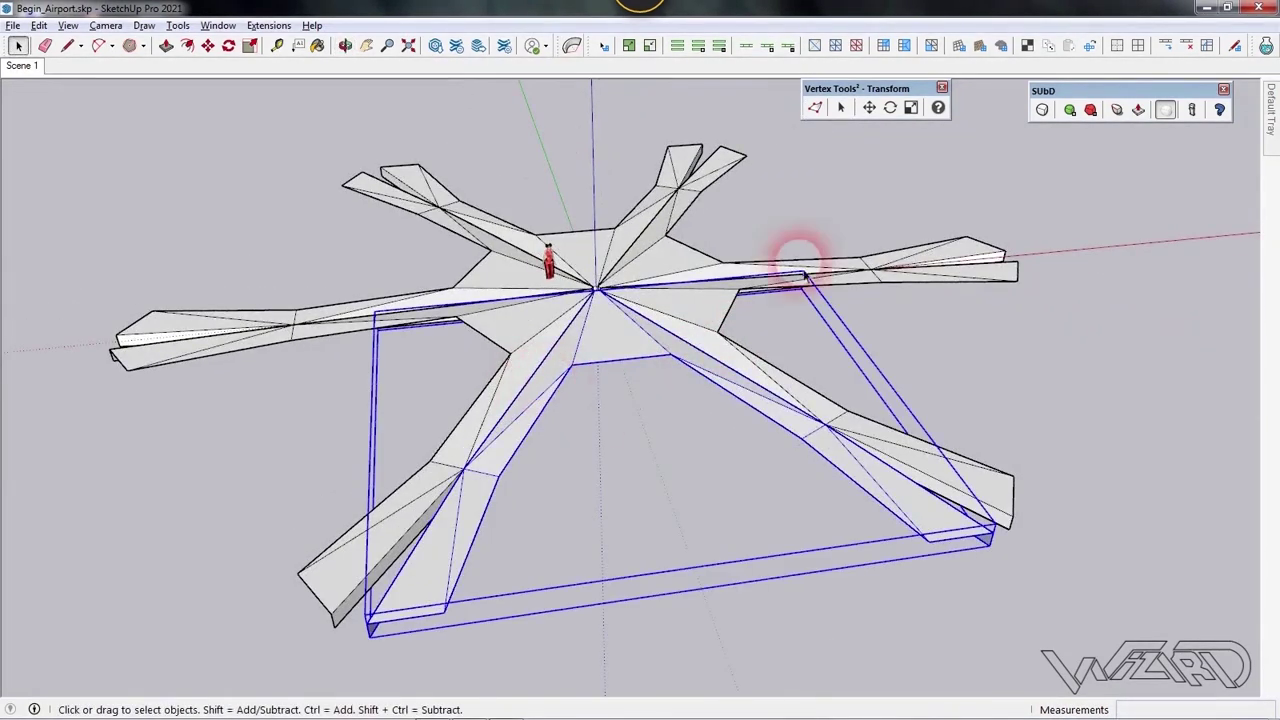
Turn on SubD smoothing for the roof and increase its subdivisions twice
{"action": "left_click", "coordinate": [1043, 110]}
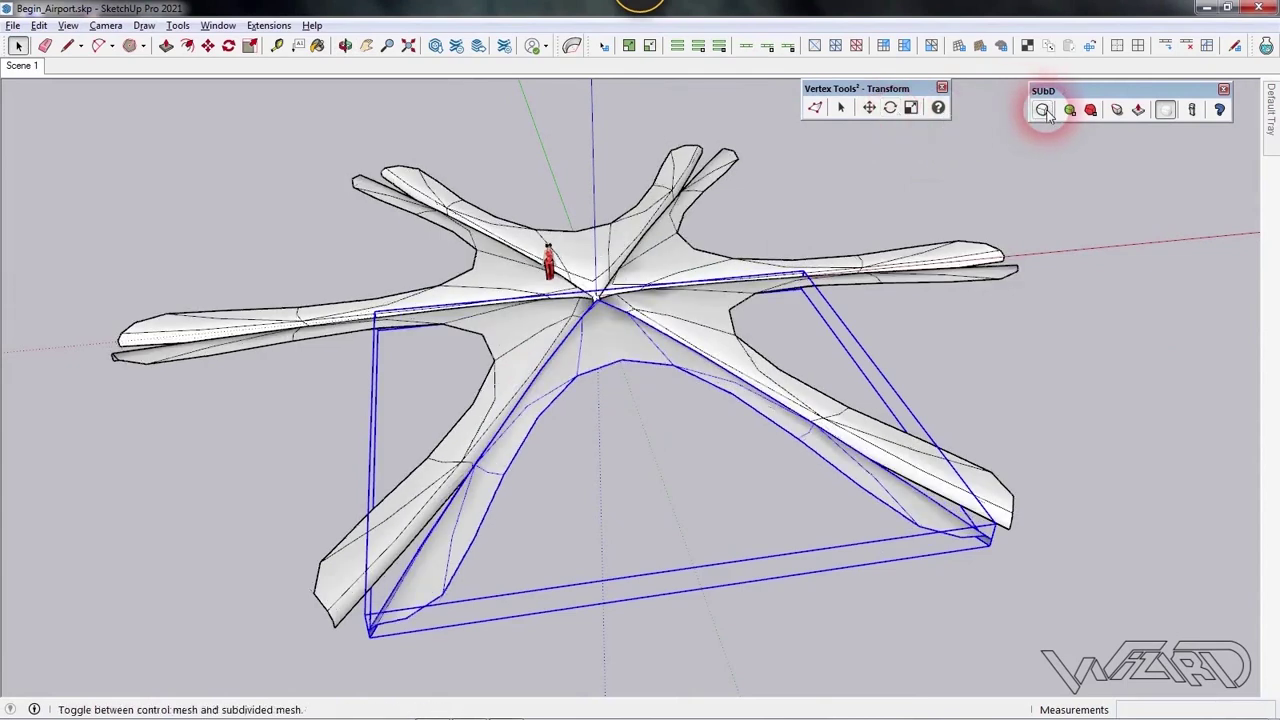
{"action": "left_click", "coordinate": [1069, 111]}
{"action": "left_click", "coordinate": [1070, 111]}
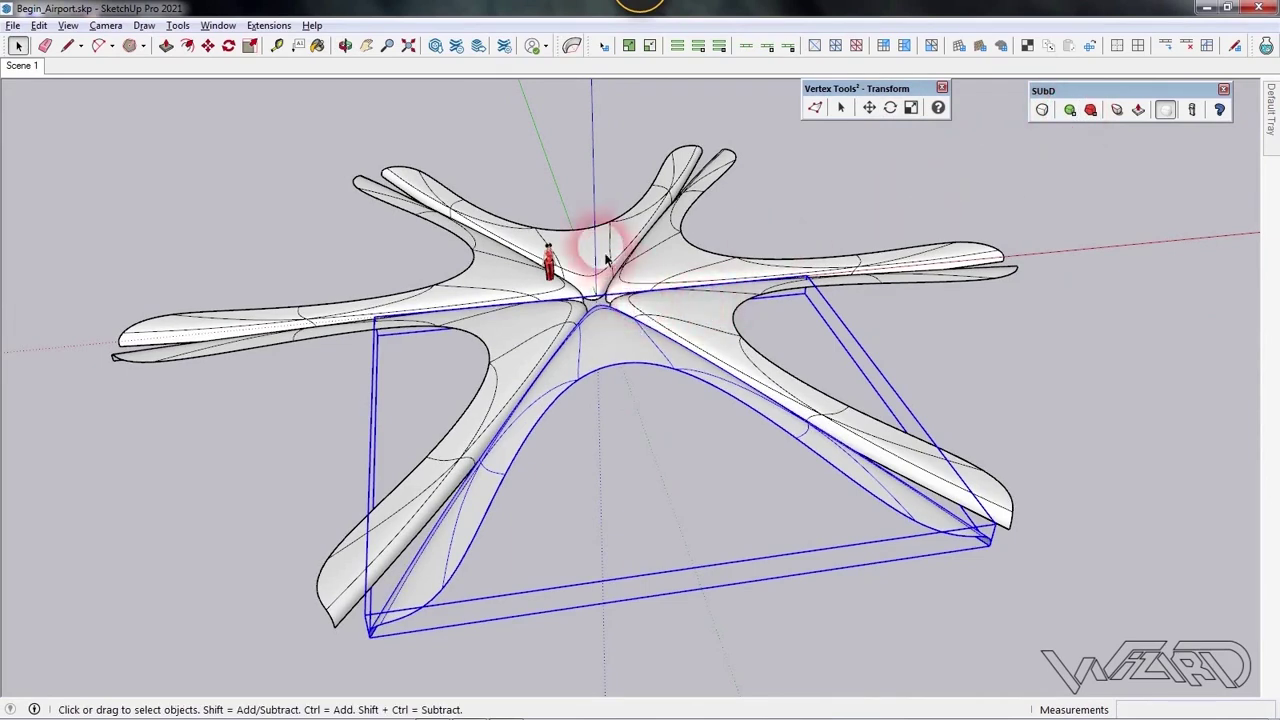
{"action": "middle_click_drag", "start_coordinate": [616, 192], "coordinate": [449, 234]}
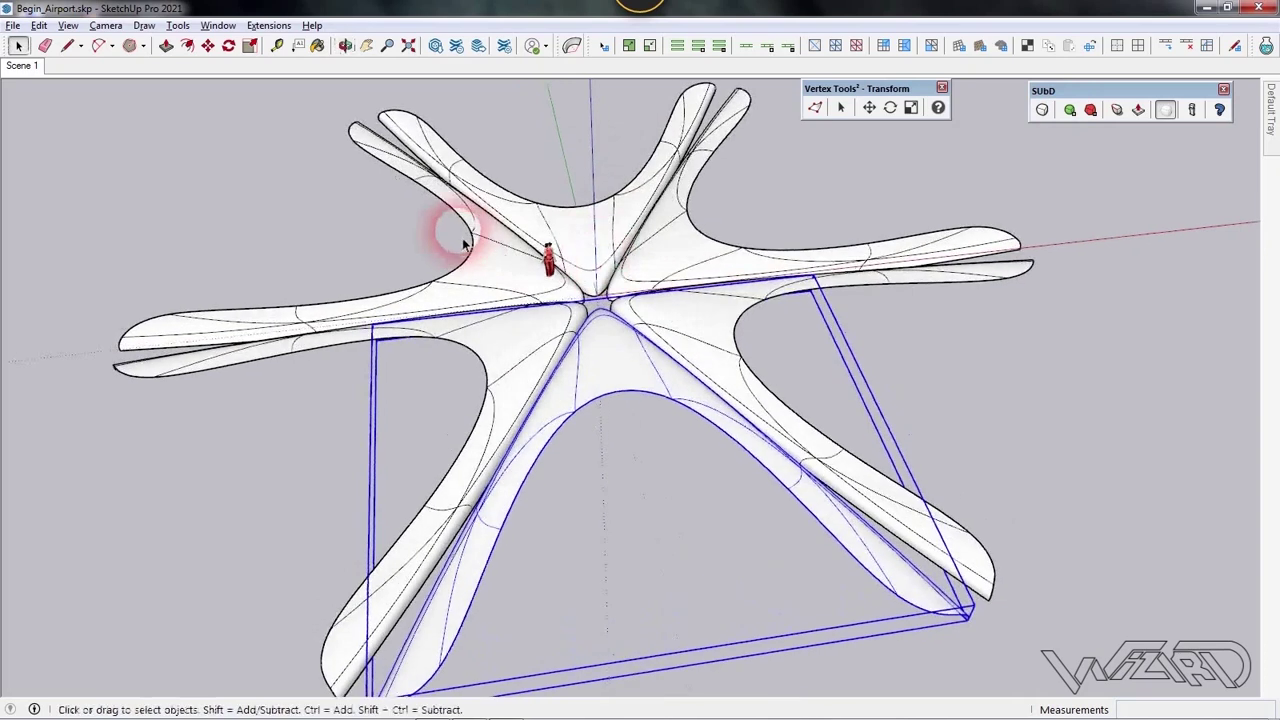
{"action": "scroll", "coordinate": [843, 500], "scroll_direction": "down", "scroll_amount": 2}
{"action": "scroll", "coordinate": [812, 508], "scroll_direction": "up", "scroll_amount": 5}
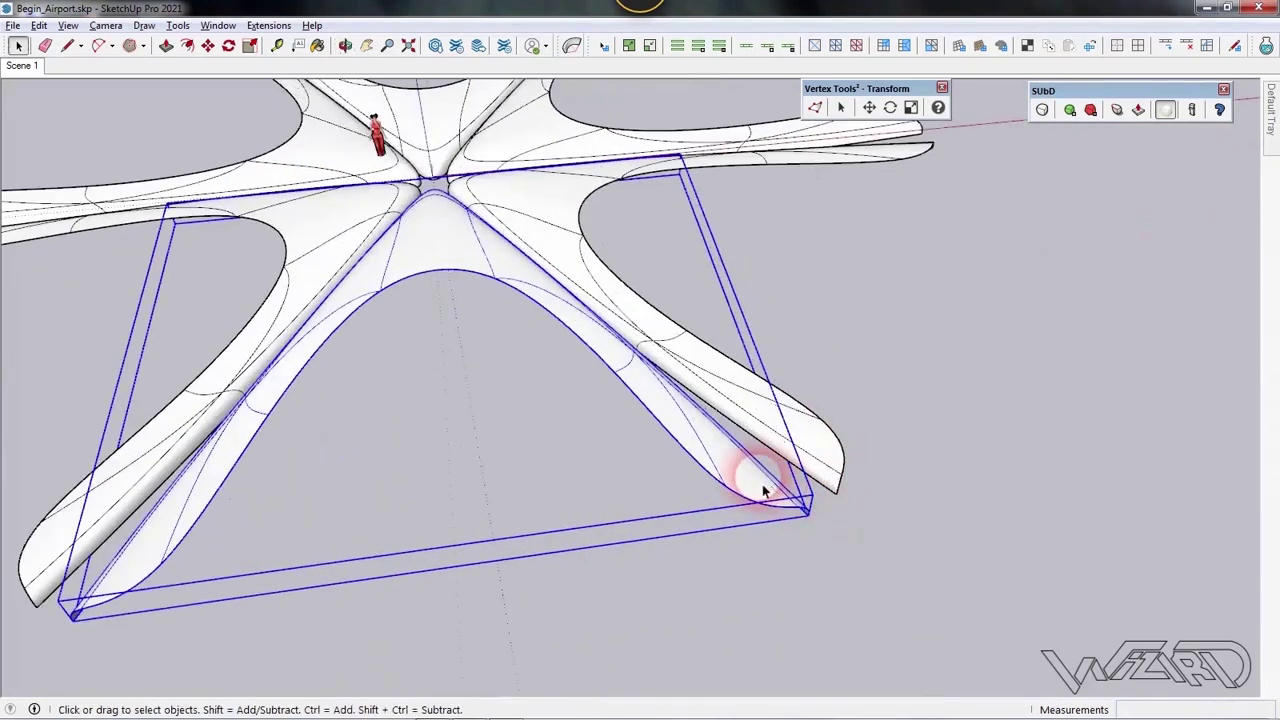
Open the roof group and start the SubD Crease tool at an arm tip
{"action": "double_click", "coordinate": [762, 484]}
{"action": "scroll", "coordinate": [772, 479], "scroll_direction": "down", "scroll_amount": 3}
{"action": "mouse_move", "coordinate": [829, 451]}
{"action": "middle_mouse_down"}
{"action": "mouse_move", "coordinate": [809, 480]}
{"action": "mouse_move", "coordinate": [751, 486]}
{"action": "middle_mouse_up"}
{"action": "scroll", "coordinate": [750, 488], "scroll_direction": "up", "scroll_amount": 3}
{"action": "scroll", "coordinate": [749, 490], "scroll_direction": "up", "scroll_amount": 2}
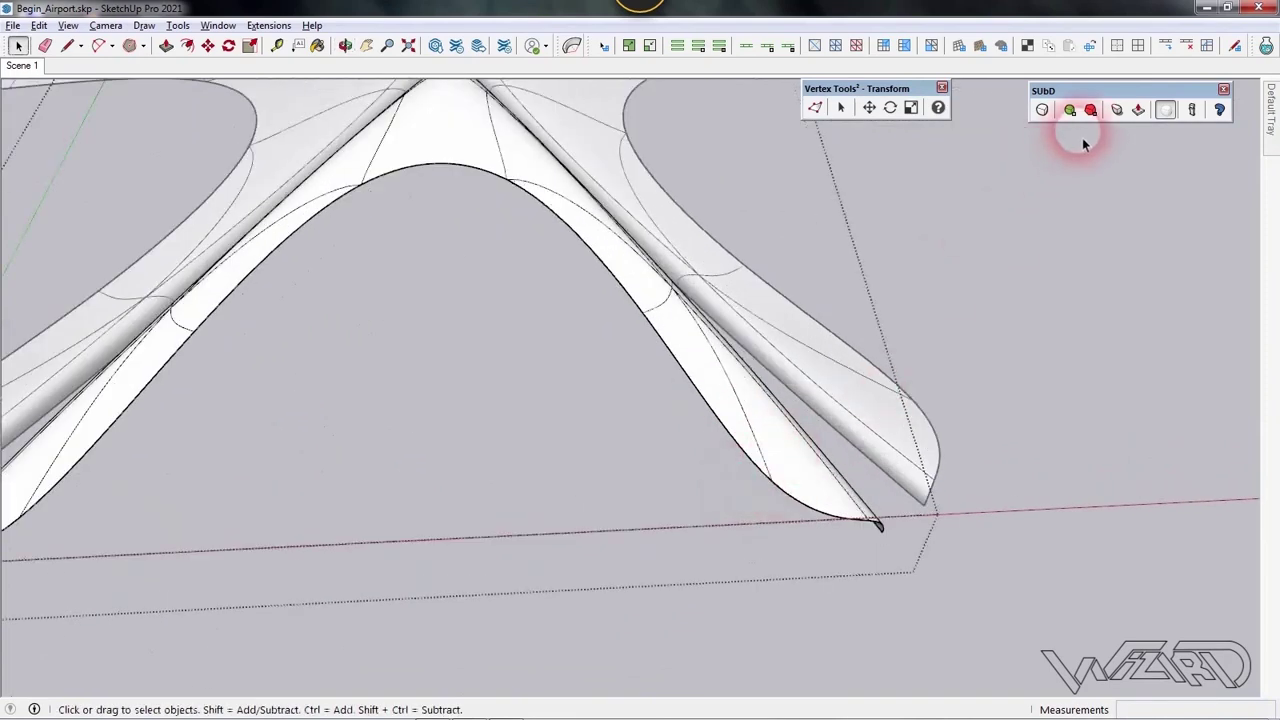
{"action": "left_click", "coordinate": [1138, 109]}
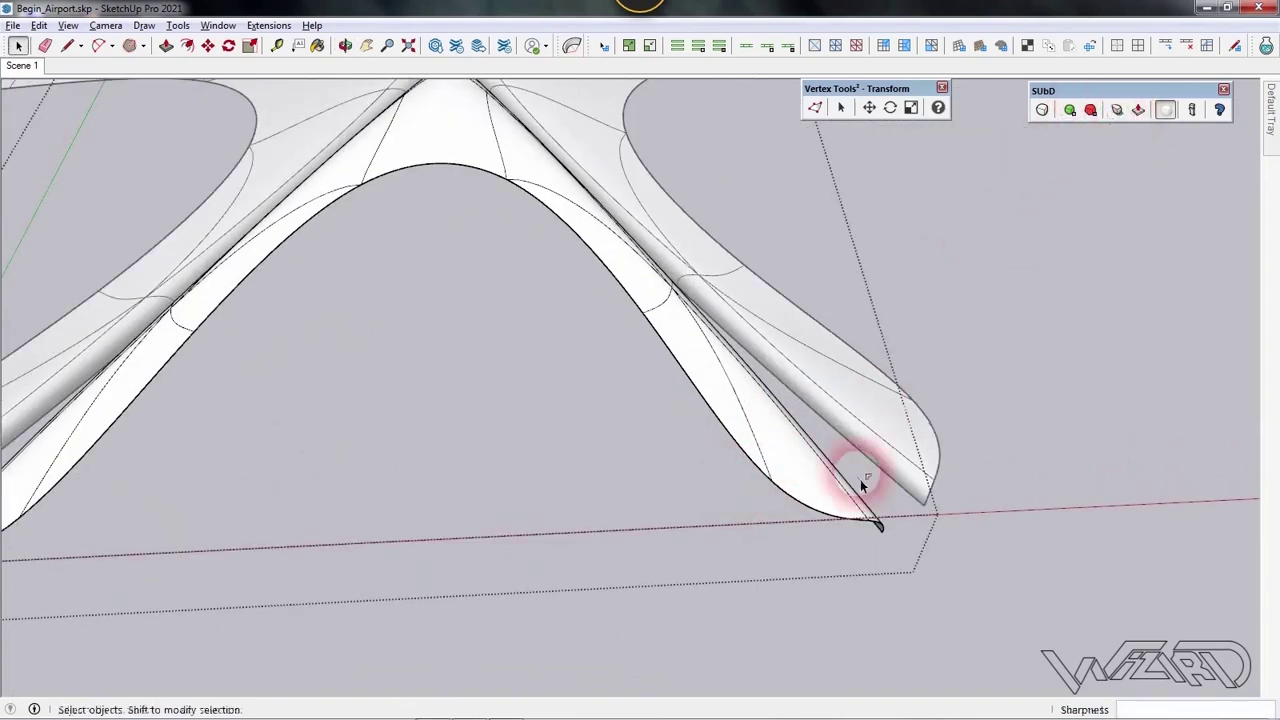
Set the crease sharpness at the arm tip's vertex to 0.28
{"action": "left_click", "coordinate": [779, 482]}
{"action": "scroll", "coordinate": [800, 491], "scroll_direction": "down", "scroll_amount": 5}
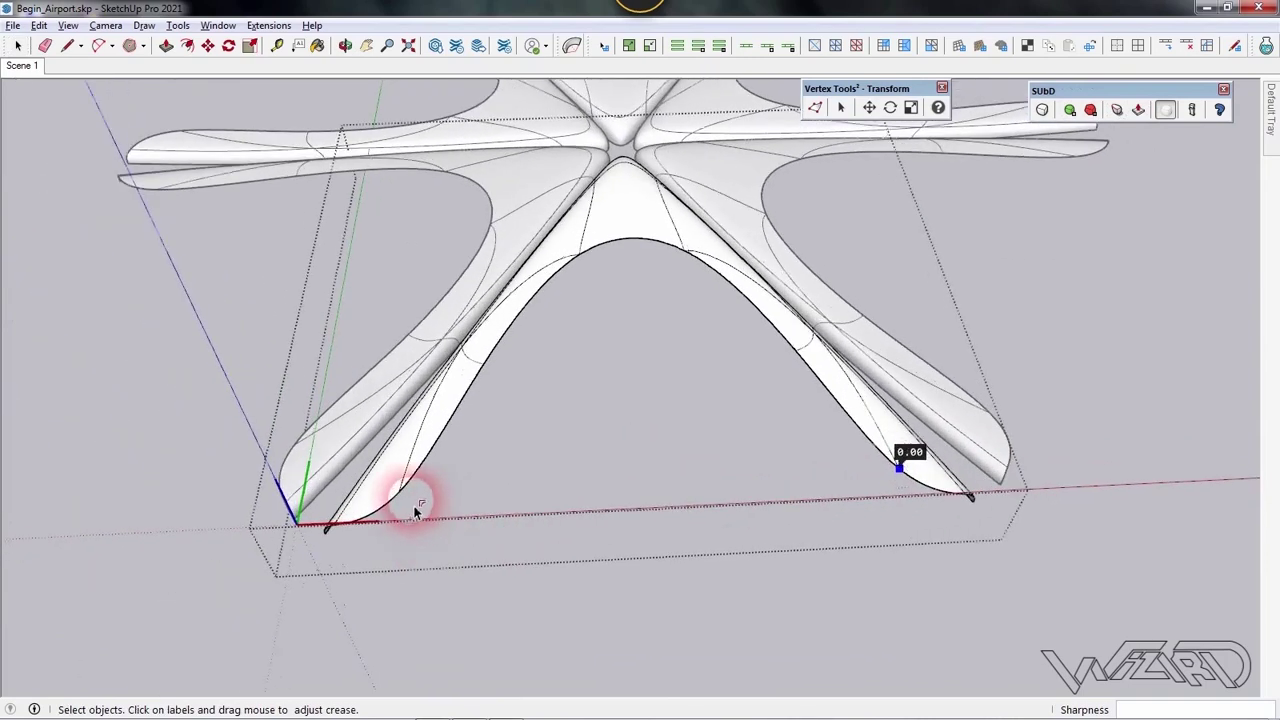
{"action": "scroll", "coordinate": [410, 508], "scroll_direction": "up", "scroll_amount": 2}
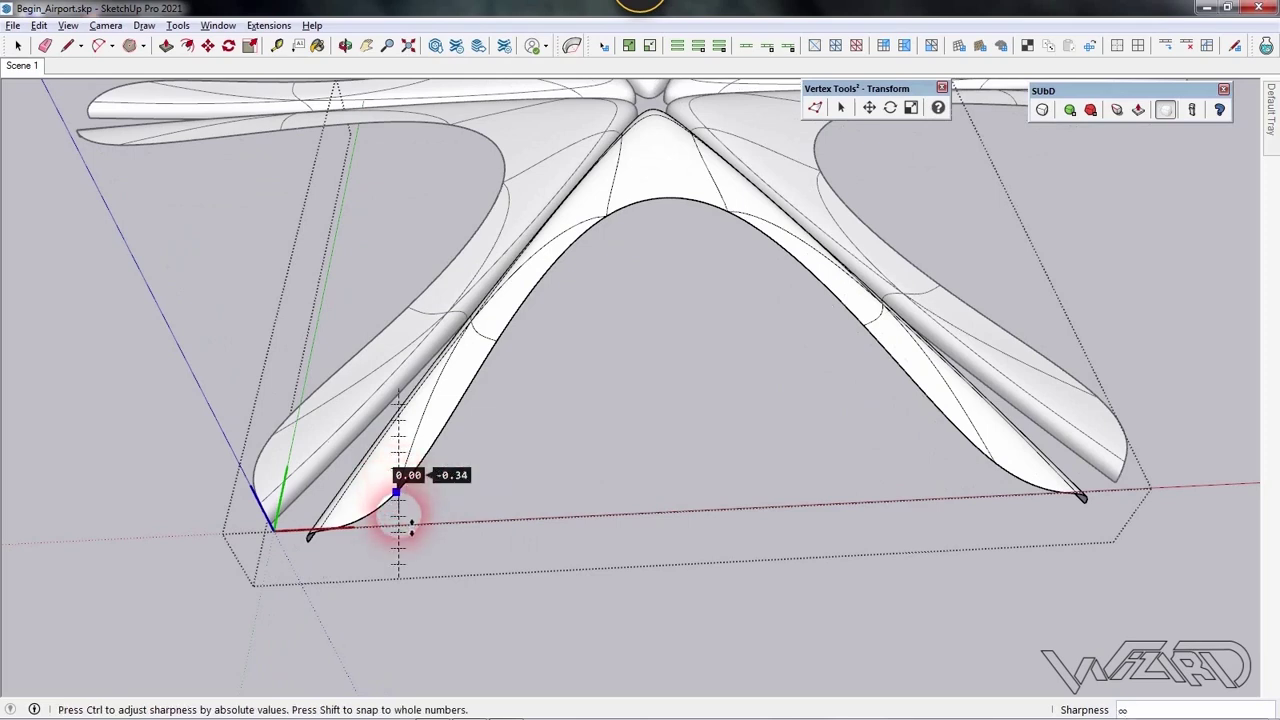
{"action": "left_click_drag", "start_coordinate": [411, 530], "coordinate": [421, 432]}
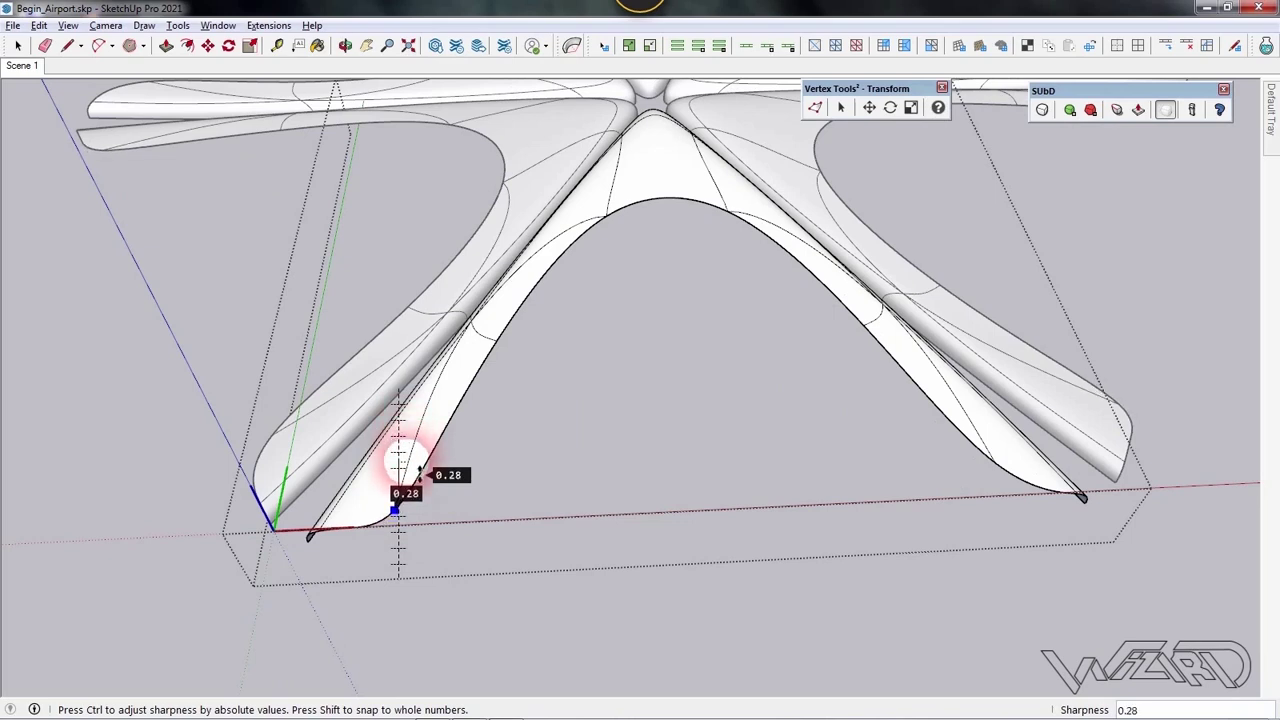
{"action": "left_click", "coordinate": [678, 546]}
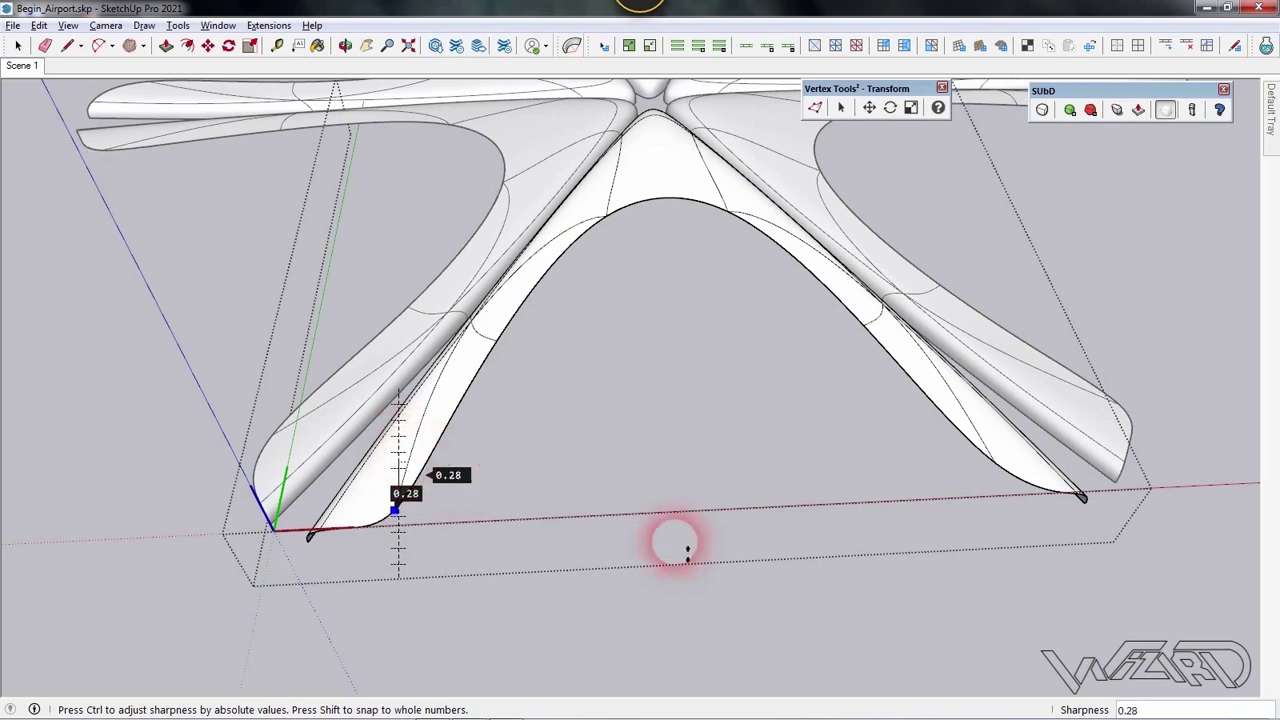
Exit the roof group and orbit around the whole star roof
{"action": "left_click", "coordinate": [712, 608]}
{"action": "middle_click_drag", "start_coordinate": [712, 608], "coordinate": [722, 460]}
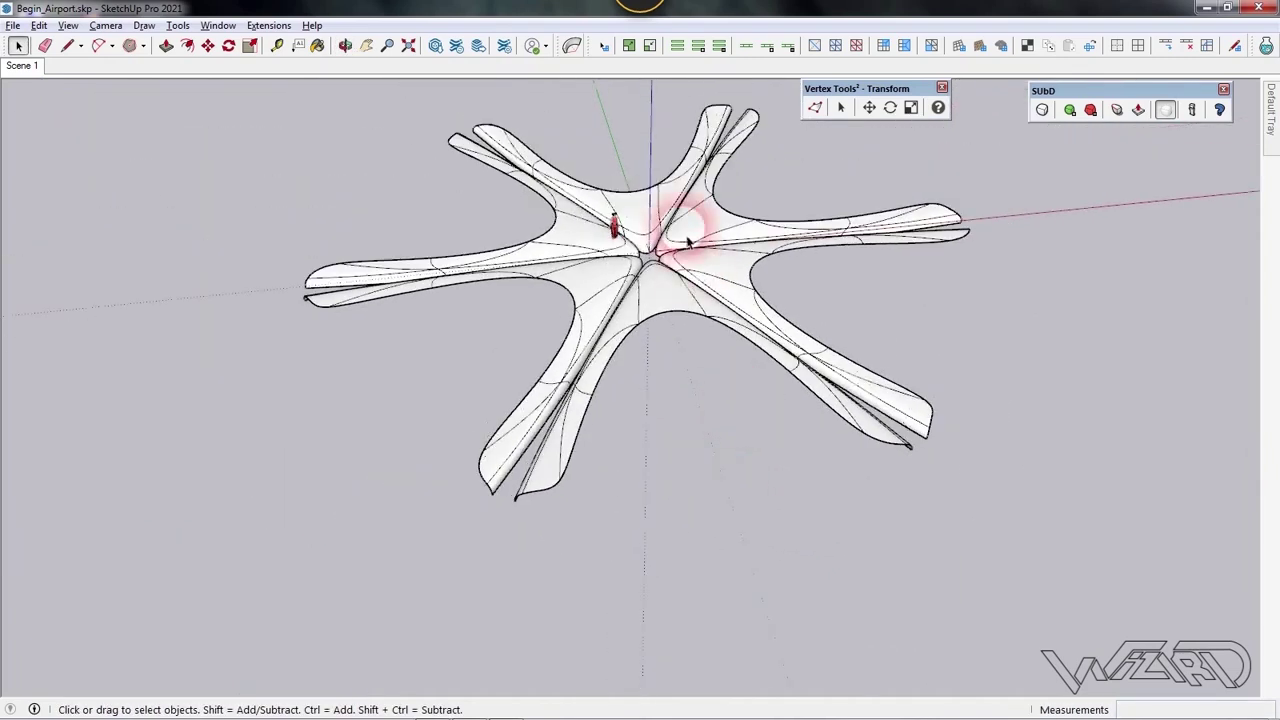
{"action": "scroll", "coordinate": [651, 257], "scroll_direction": "up", "scroll_amount": 5}
{"action": "scroll", "coordinate": [657, 263], "scroll_direction": "down", "scroll_amount": 3}
{"action": "middle_click_drag", "start_coordinate": [657, 263], "coordinate": [726, 189]}
Make the roof arm component unique and switch it to its faceted control mesh
{"action": "scroll", "coordinate": [688, 258], "scroll_direction": "down", "scroll_amount": 2}
{"action": "left_click", "coordinate": [769, 404]}
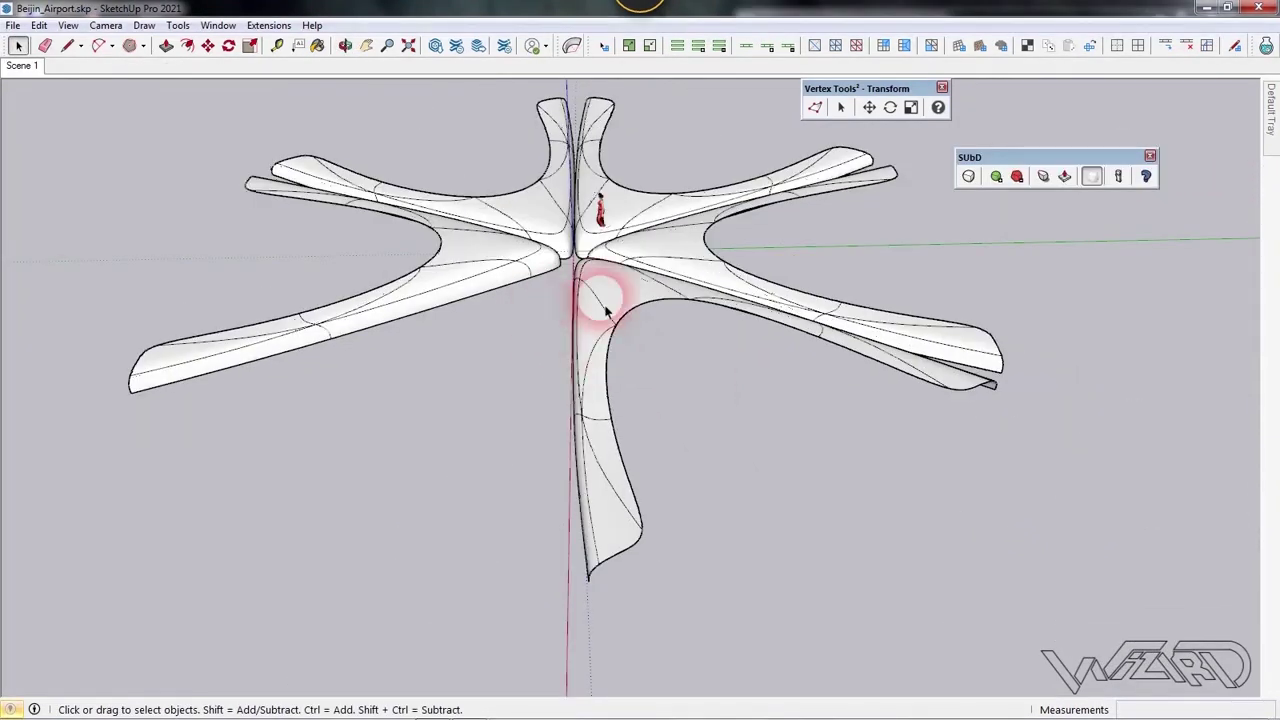
{"action": "right_click", "coordinate": [602, 300]}
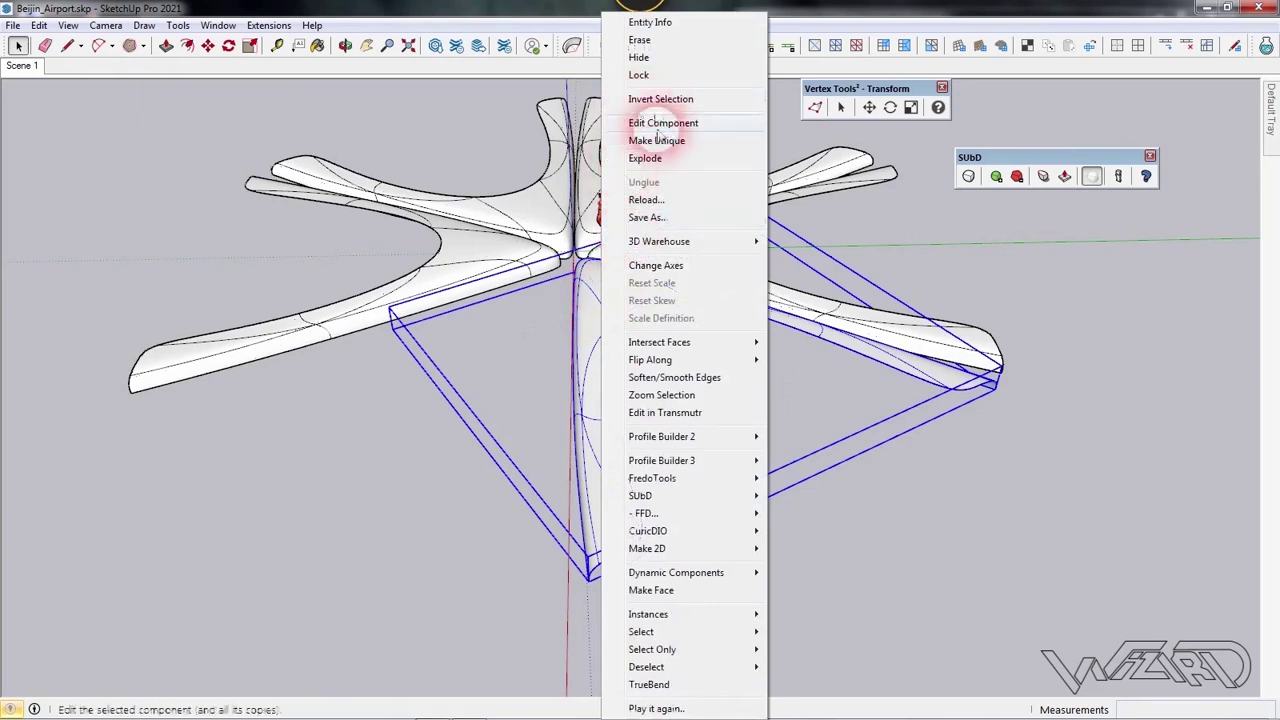
{"action": "left_click", "coordinate": [656, 145]}
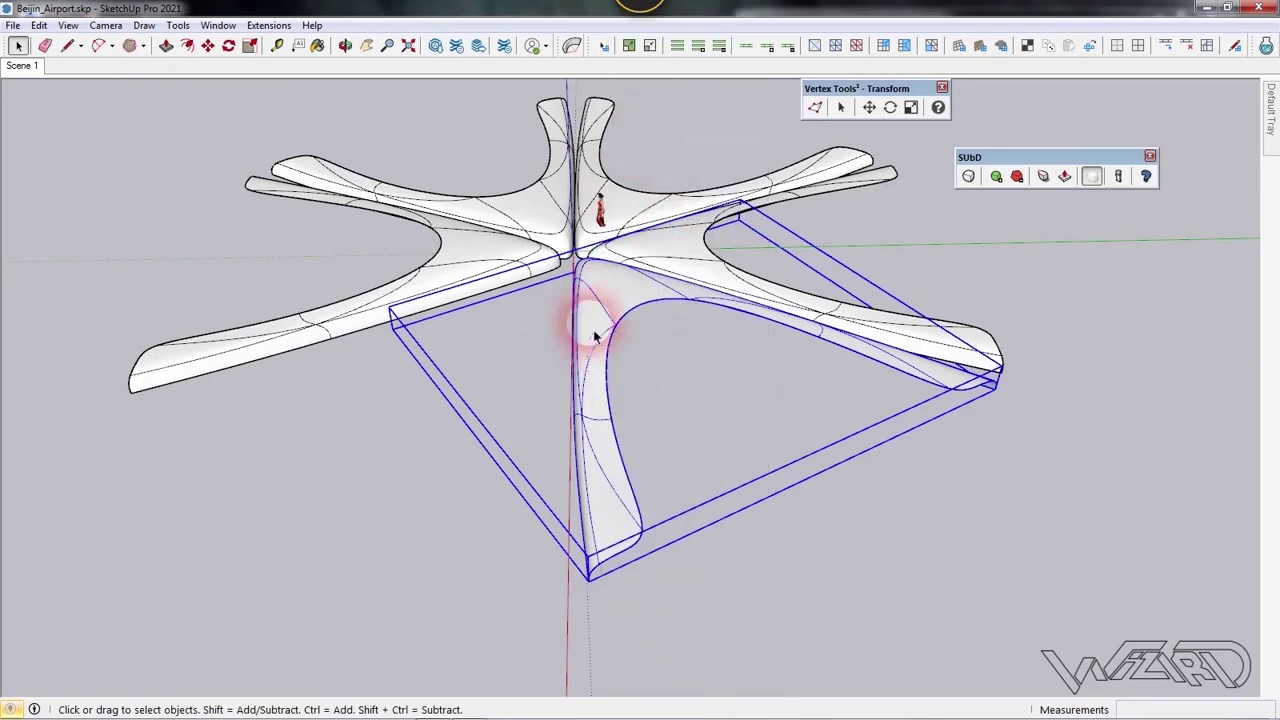
{"action": "left_click", "coordinate": [968, 176]}
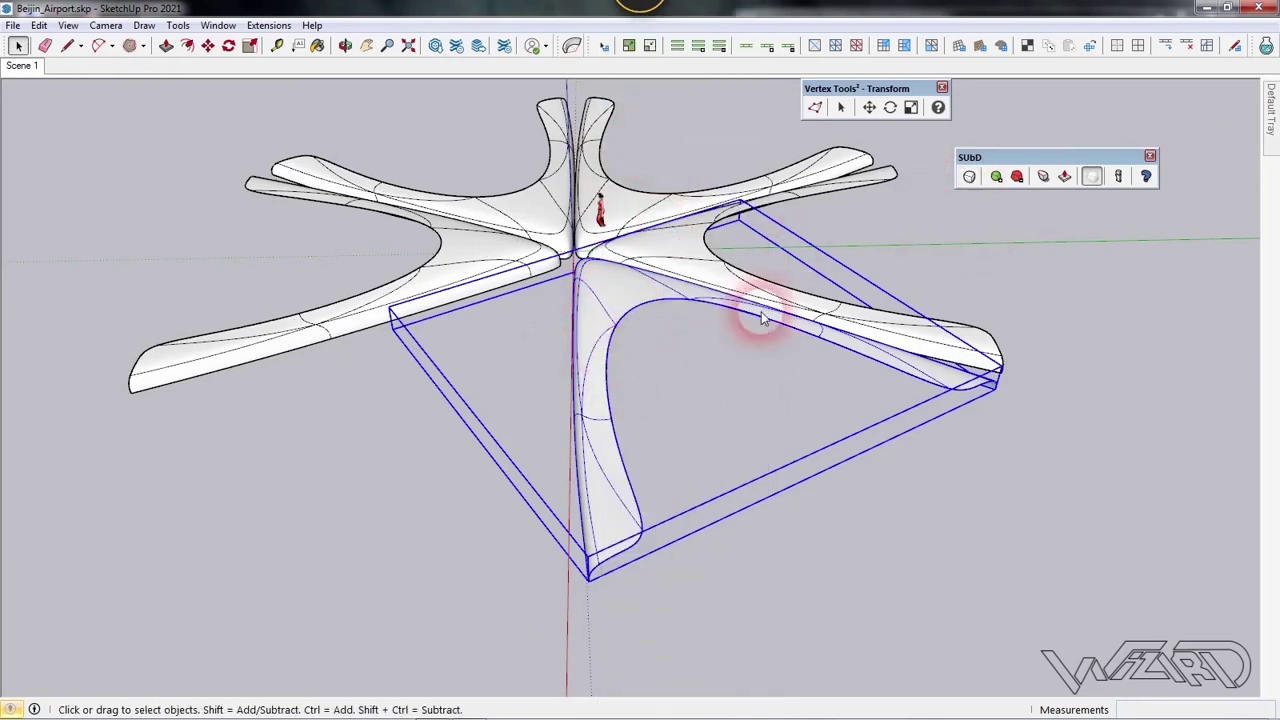
Open the roof group and then the arm itself for editing
{"action": "left_click", "coordinate": [680, 447]}
{"action": "scroll", "coordinate": [541, 341], "scroll_direction": "up", "scroll_amount": 3}
{"action": "middle_click_drag", "start_coordinate": [541, 341], "coordinate": [816, 342]}
{"action": "scroll", "coordinate": [816, 342], "scroll_direction": "up", "scroll_amount": 4}
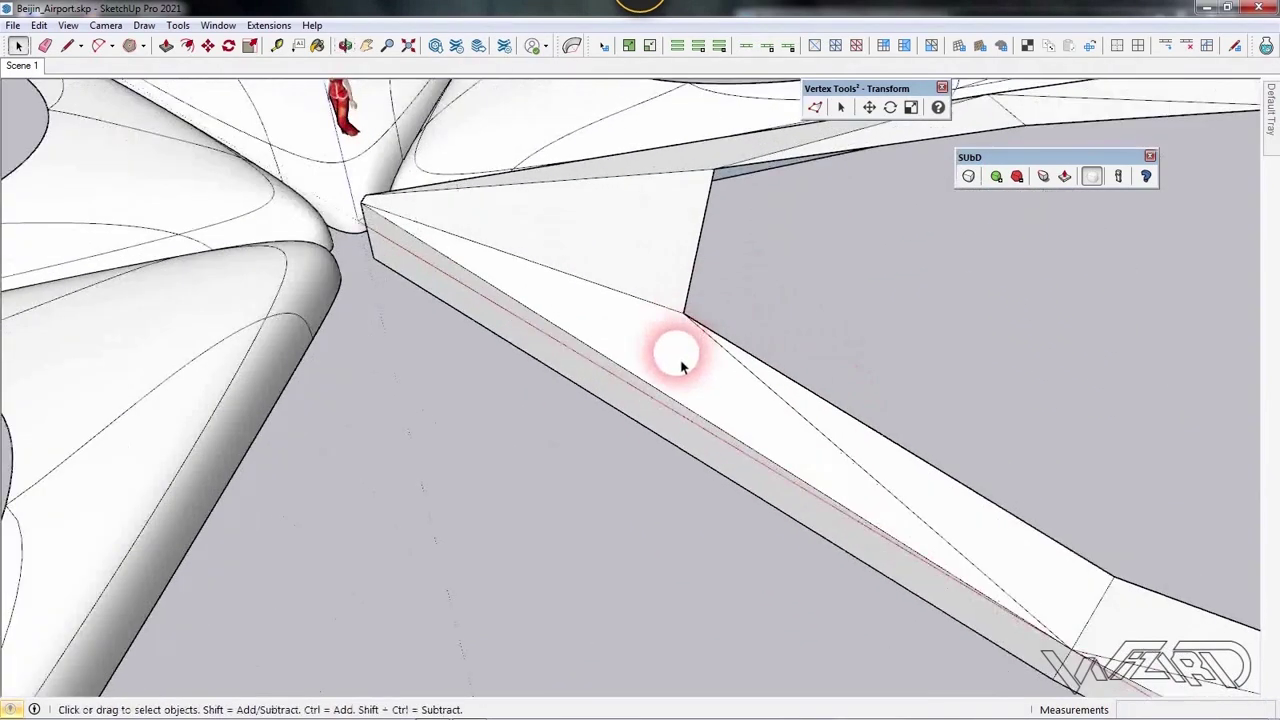
{"action": "double_click", "coordinate": [677, 336]}
{"action": "double_click", "coordinate": [680, 342]}
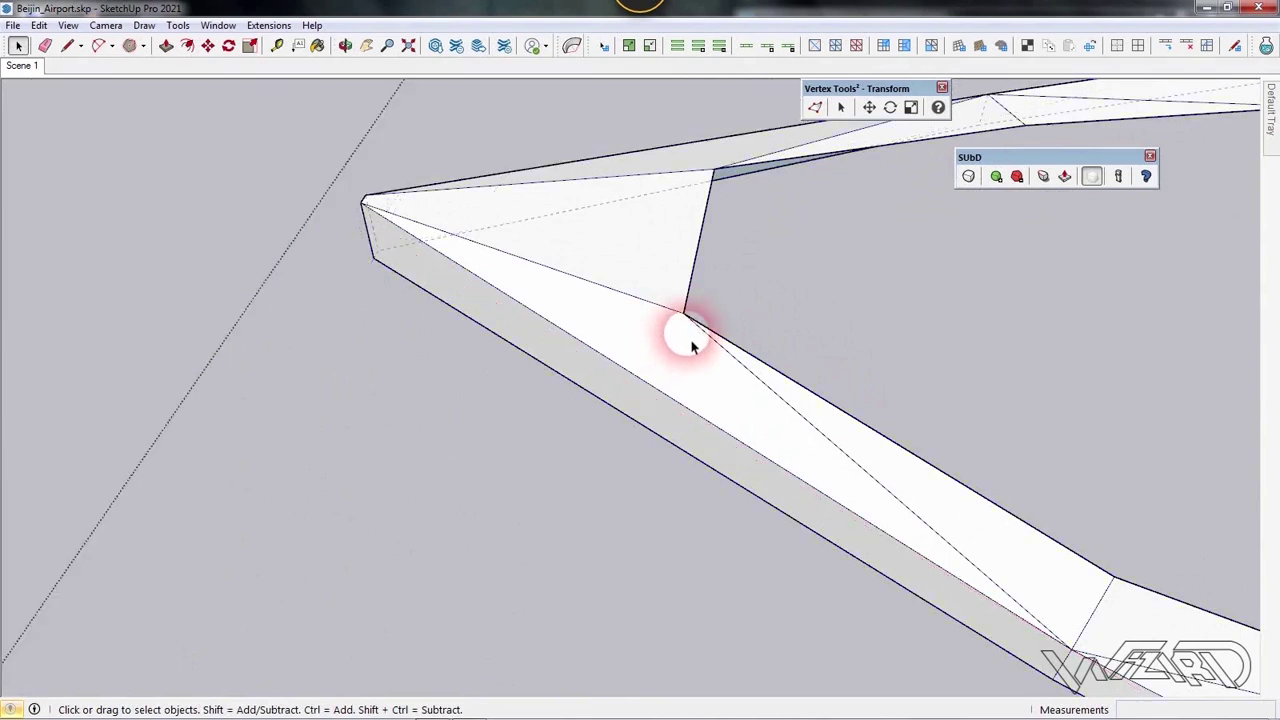
Draw two edges from the arm's inner corner across its lower edge and down its side face
{"action": "key", "text": "l"}
{"action": "left_click", "coordinate": [683, 314]}
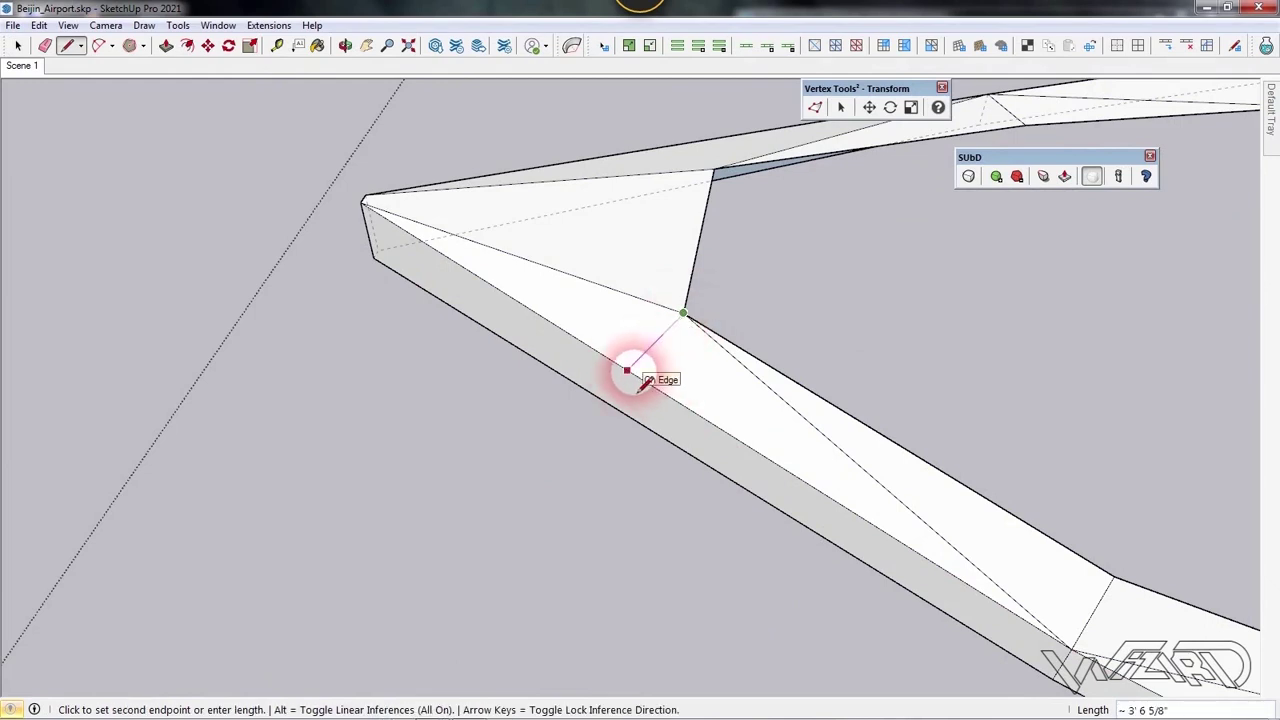
{"action": "left_click", "coordinate": [627, 370]}
{"action": "left_click", "coordinate": [627, 371]}
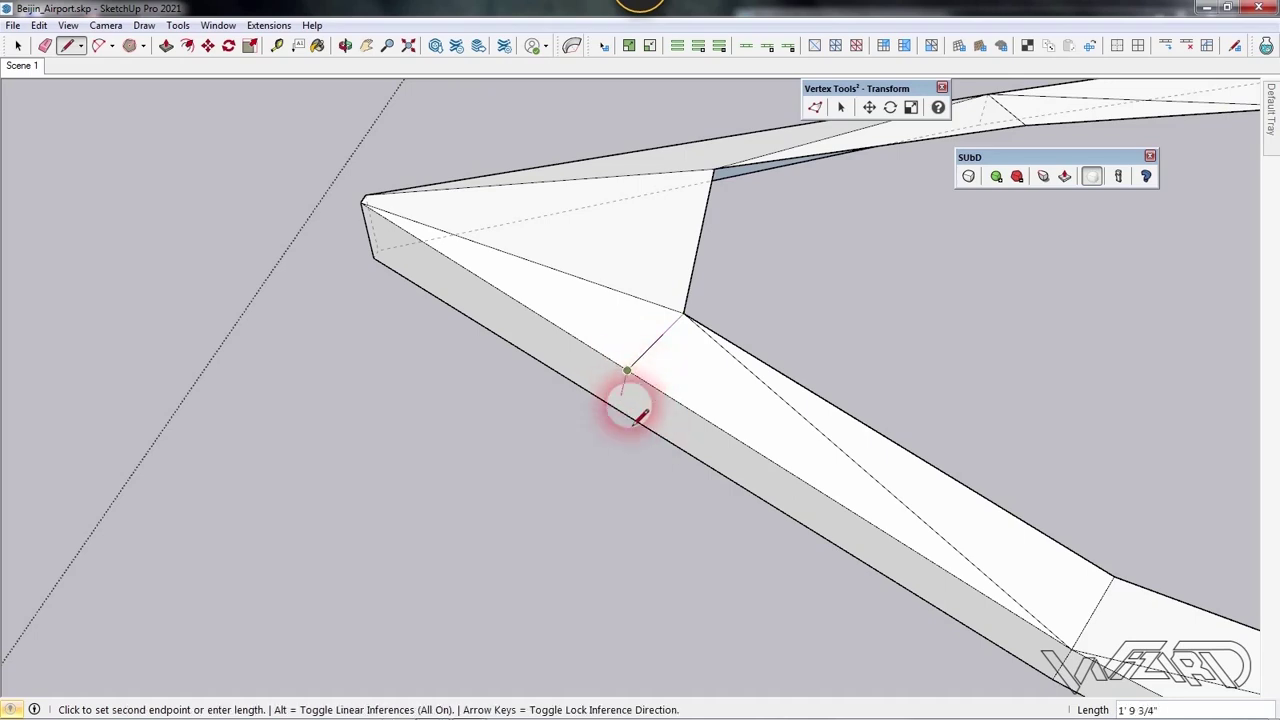
{"action": "left_click", "coordinate": [627, 415]}
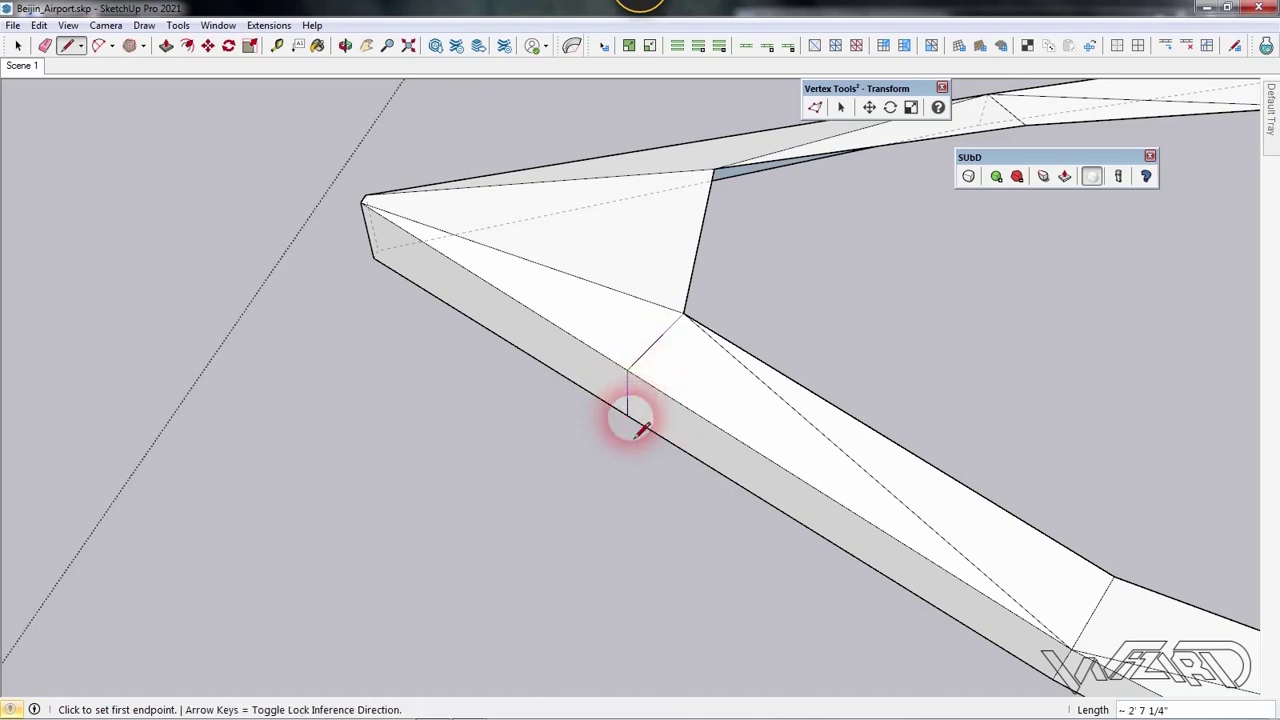
{"action": "key", "text": "space"}
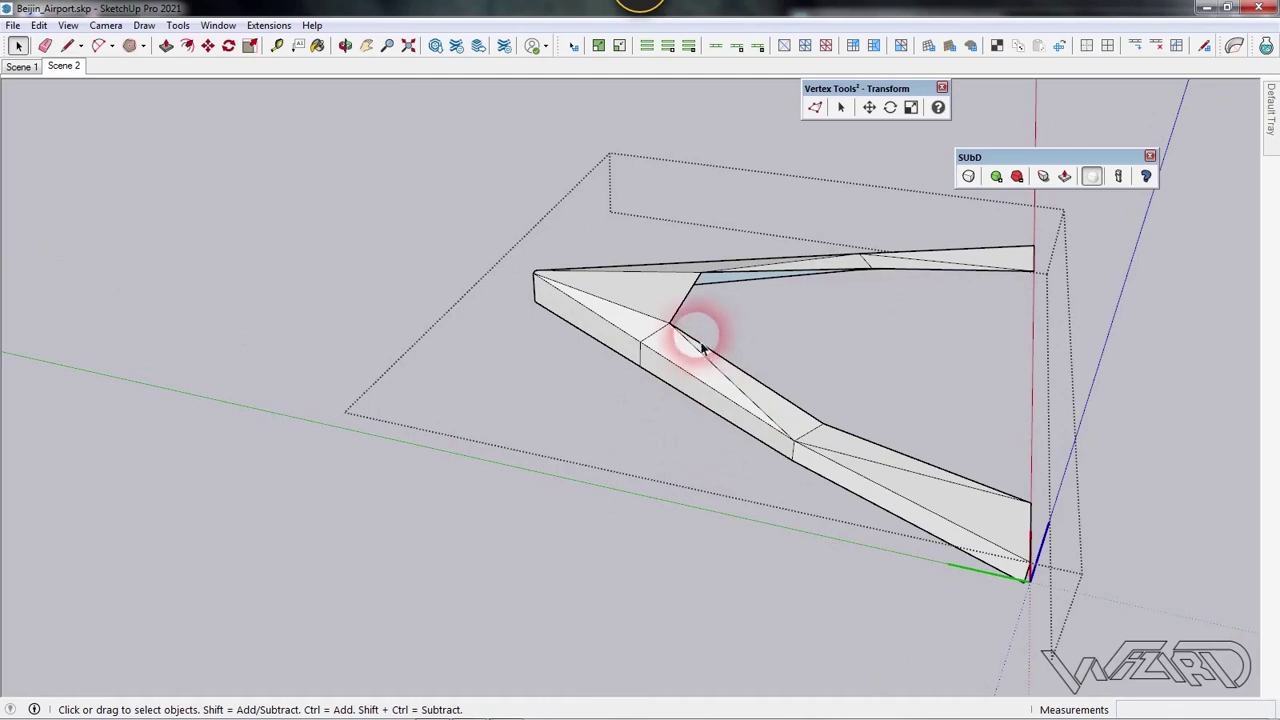
Delete the arm's sloped middle segment
{"action": "double_click", "coordinate": [703, 347]}
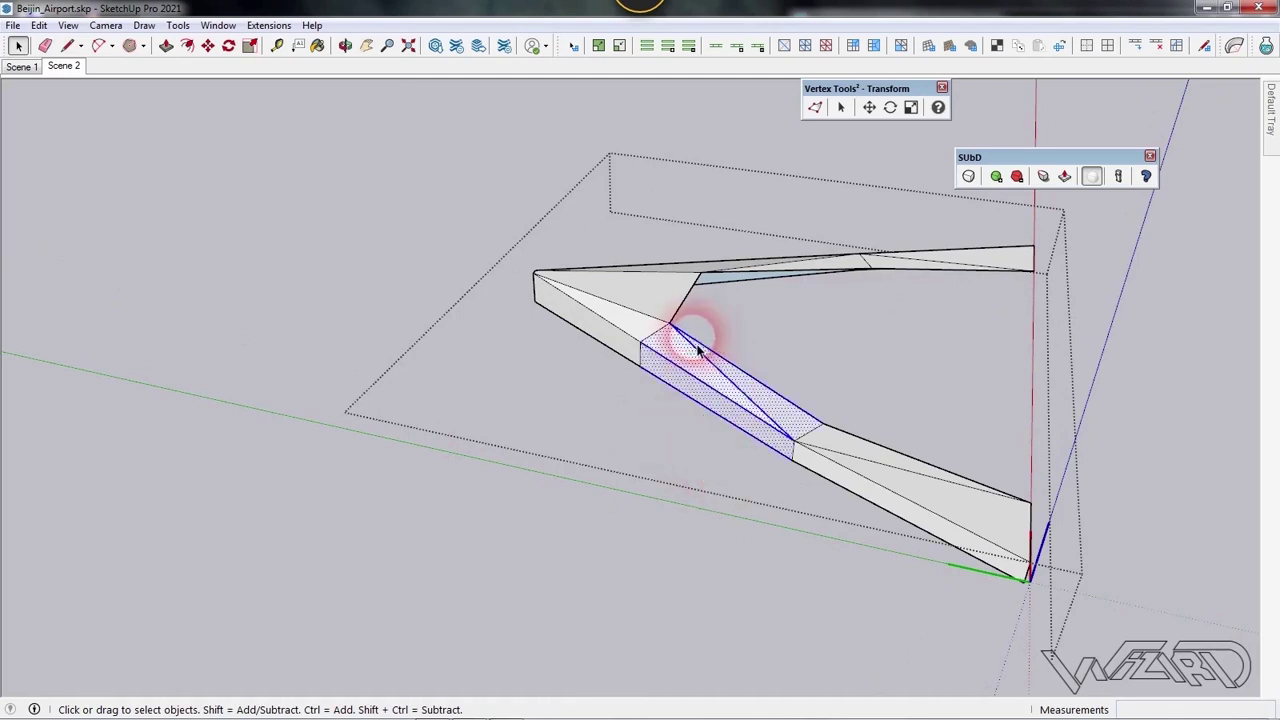
{"action": "key", "text": "Delete"}
{"action": "middle_click_drag", "start_coordinate": [737, 389], "coordinate": [769, 472]}
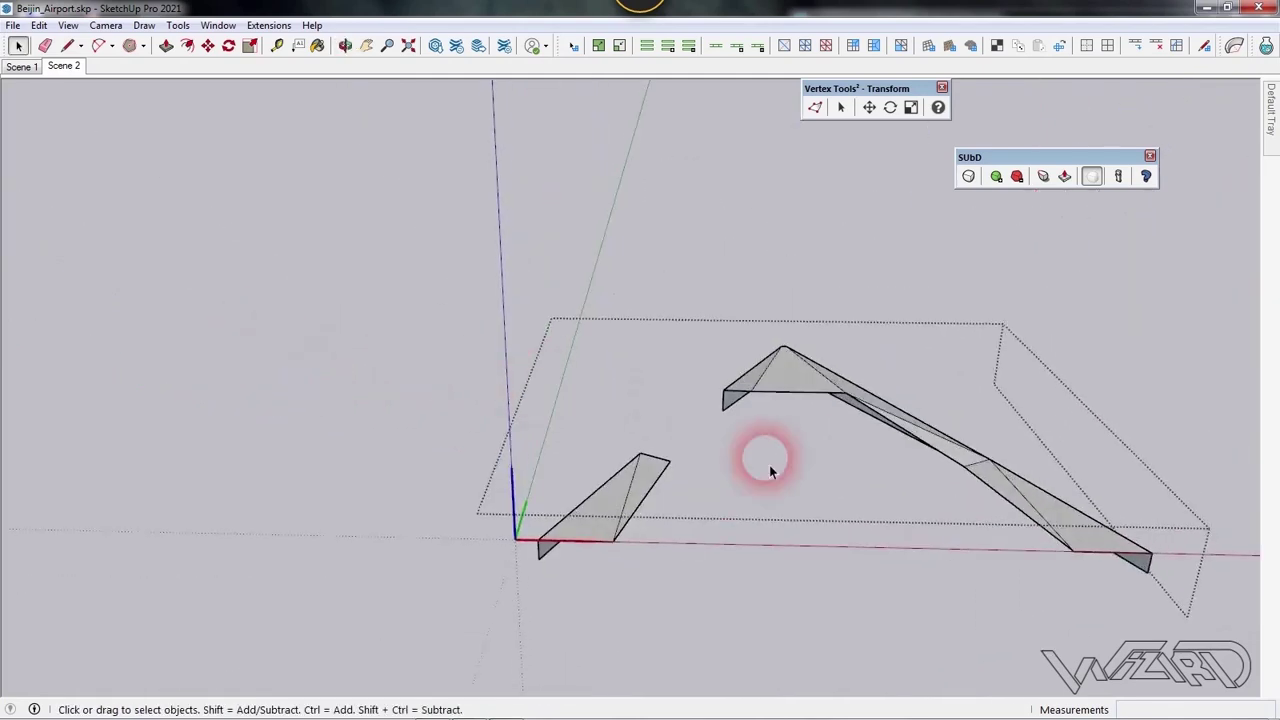
{"action": "scroll", "coordinate": [769, 465], "scroll_direction": "up", "scroll_amount": 4}
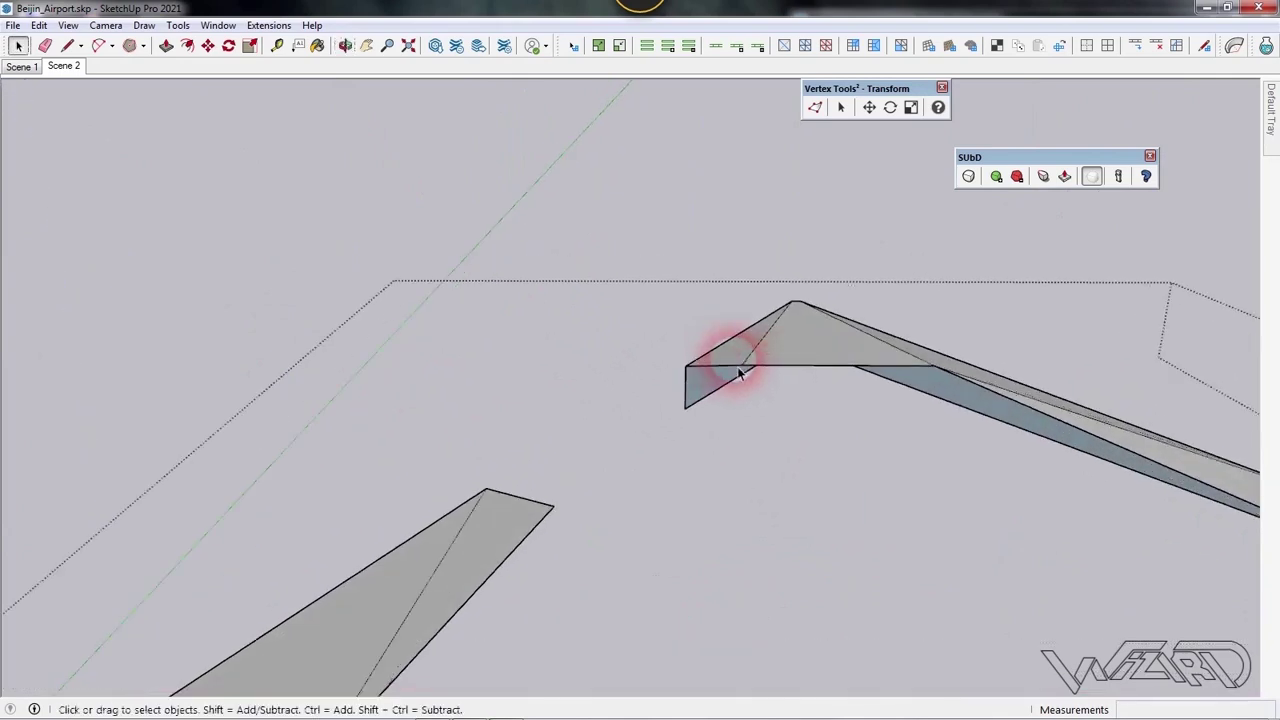
With Vertex Tools, raise the inner piece's end and corner vertices straight up along Z
{"action": "left_click", "coordinate": [836, 108]}
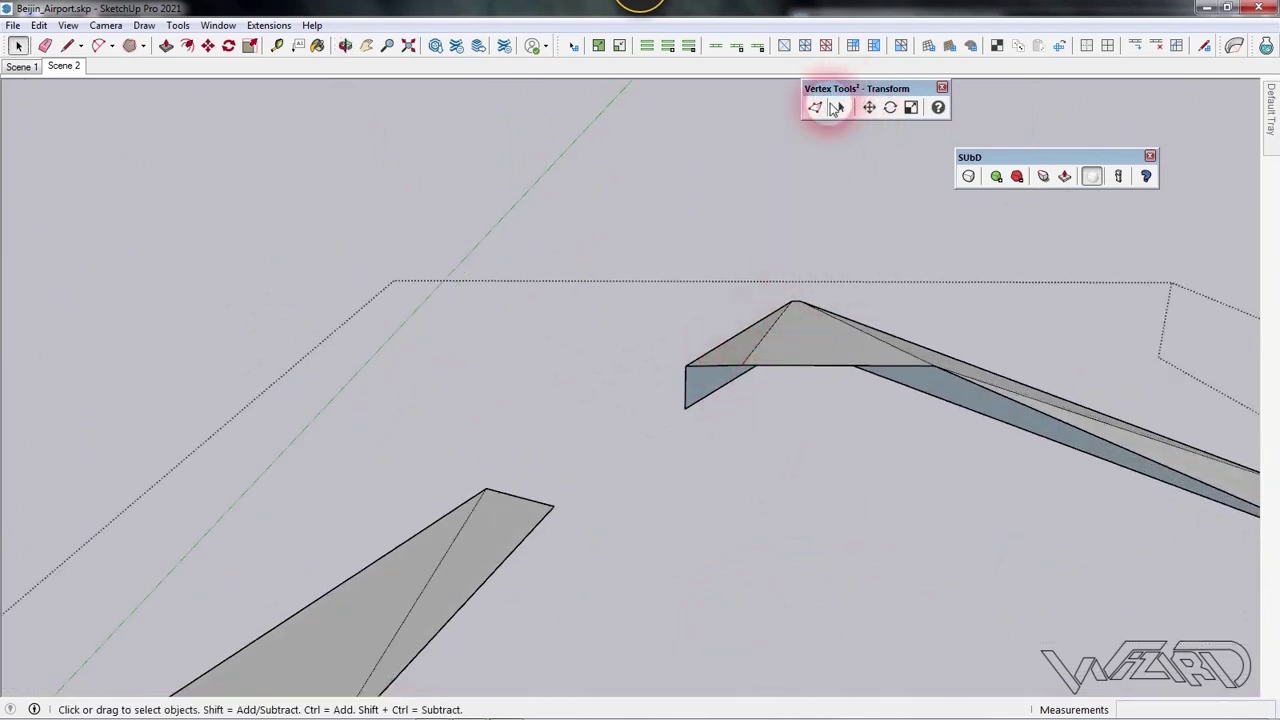
{"action": "left_click", "coordinate": [816, 108]}
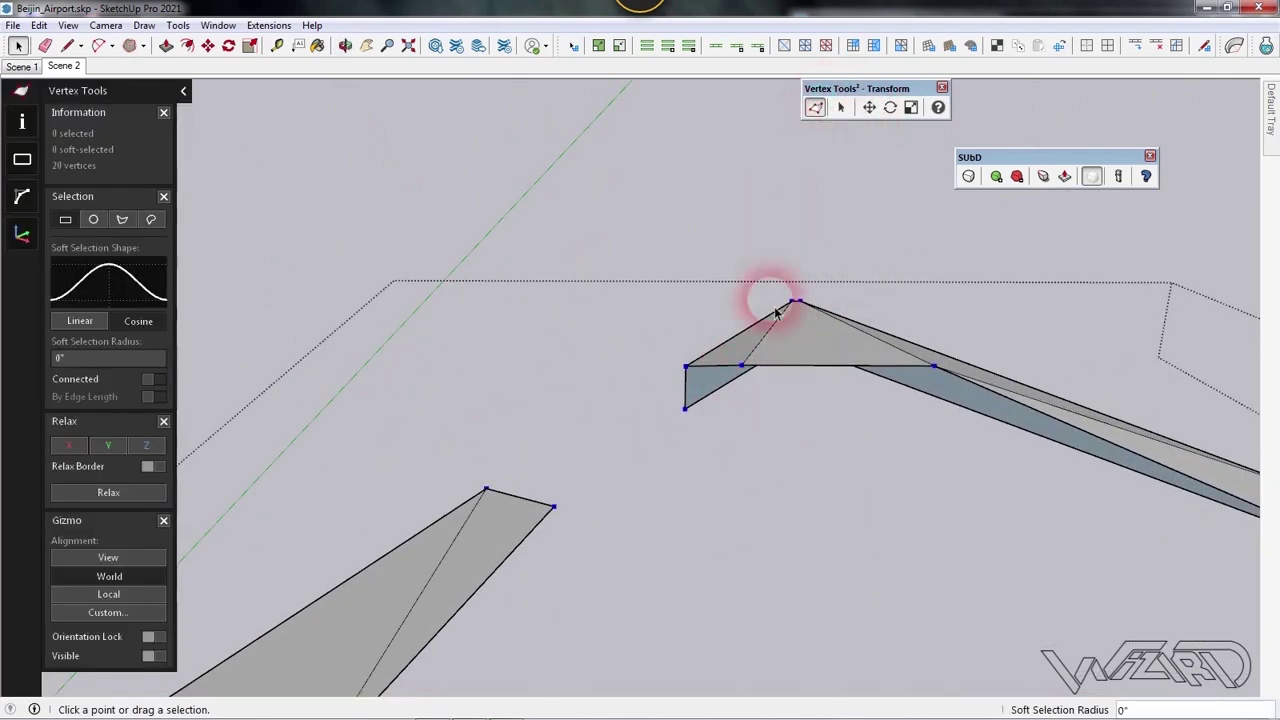
{"action": "left_click", "coordinate": [741, 366]}
{"action": "left_click_drag", "start_coordinate": [743, 286], "coordinate": [757, 219]}
{"action": "left_click", "coordinate": [834, 491]}
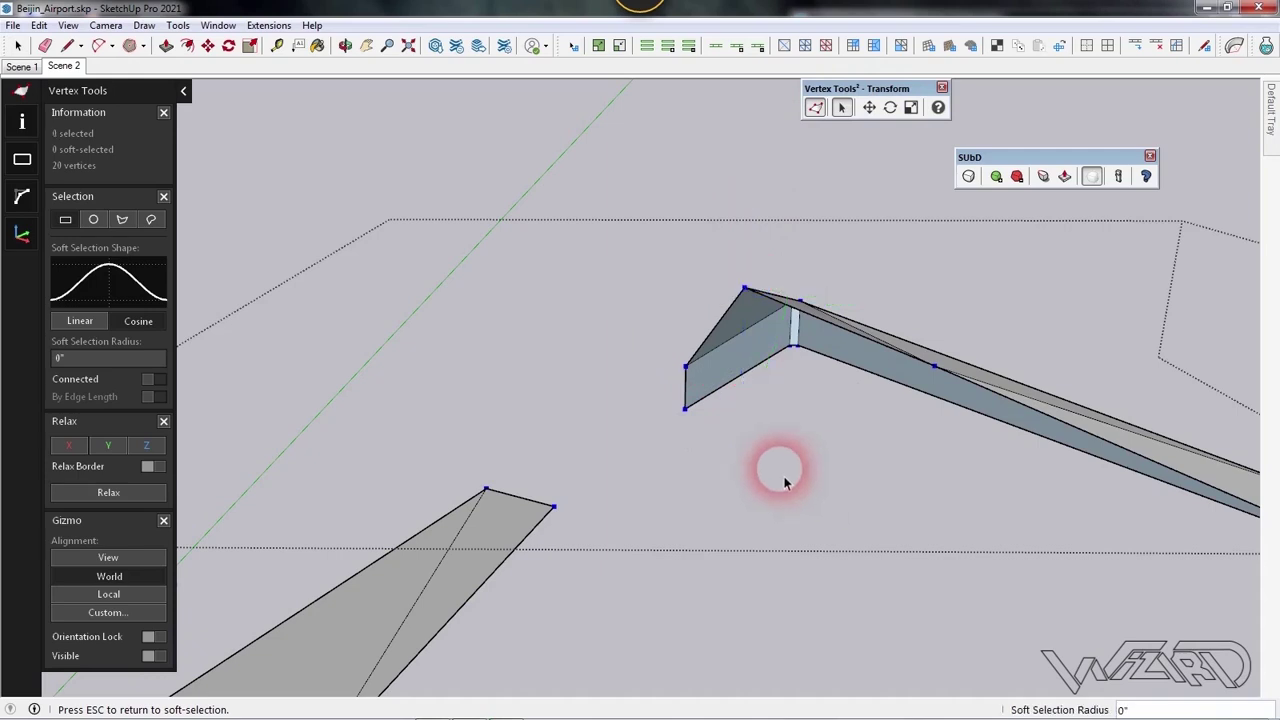
{"action": "left_click", "coordinate": [690, 370]}
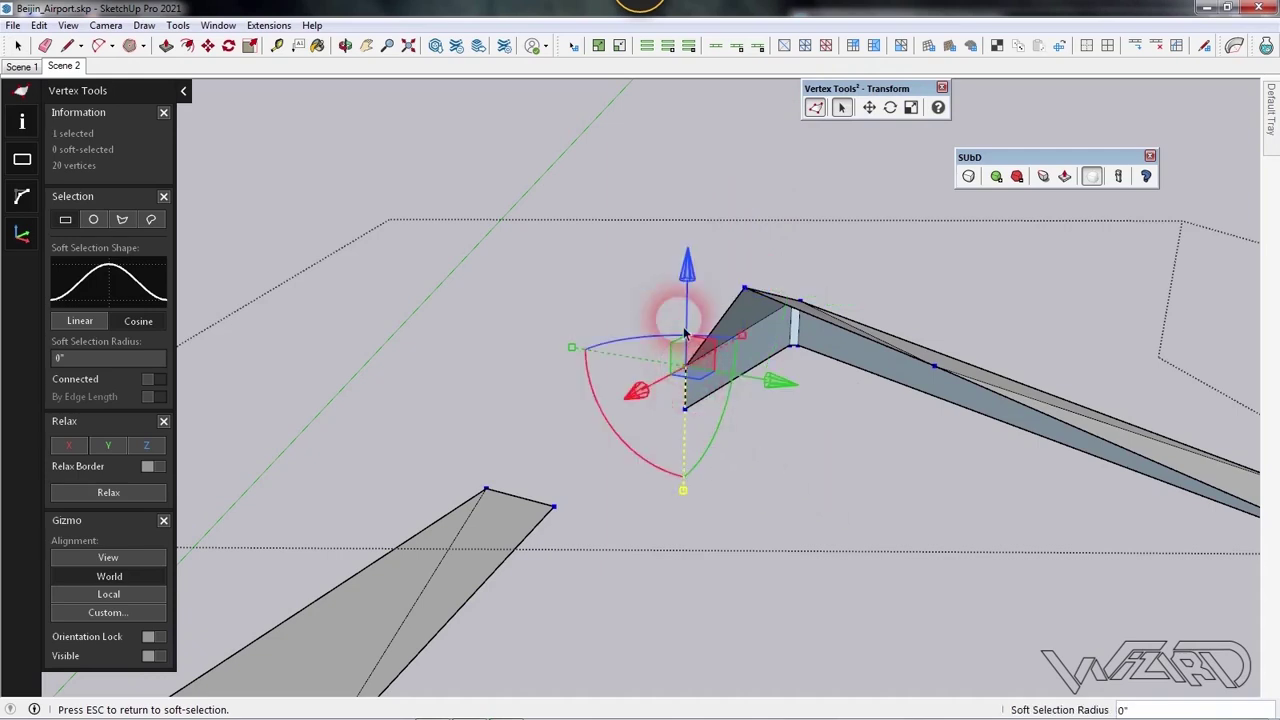
{"action": "left_click_drag", "start_coordinate": [686, 288], "coordinate": [696, 184]}
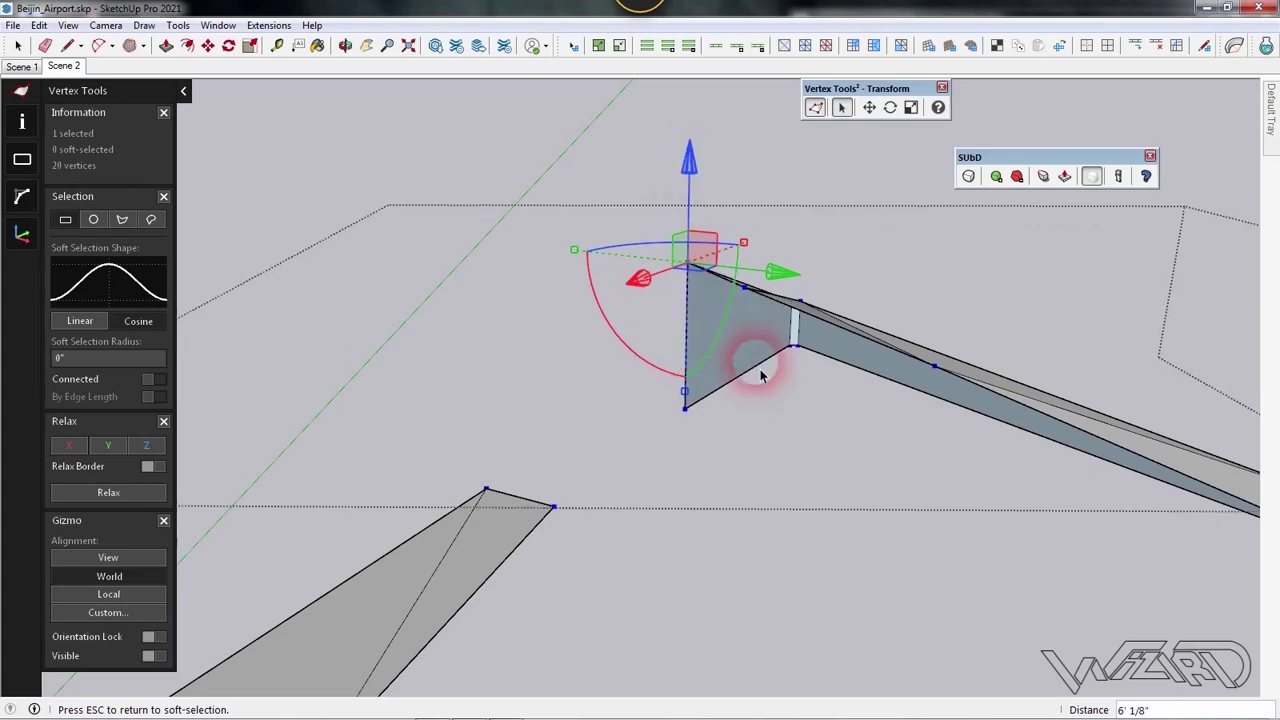
{"action": "left_click", "coordinate": [737, 394]}
Nudge the raised corner vertex into alignment, then exit vertex editing and the arm group
{"action": "middle_click_drag", "start_coordinate": [737, 394], "coordinate": [906, 423]}
{"action": "scroll", "coordinate": [727, 347], "scroll_direction": "up", "scroll_amount": 2}
{"action": "scroll", "coordinate": [570, 321], "scroll_direction": "up", "scroll_amount": 2}
{"action": "left_click", "coordinate": [569, 319]}
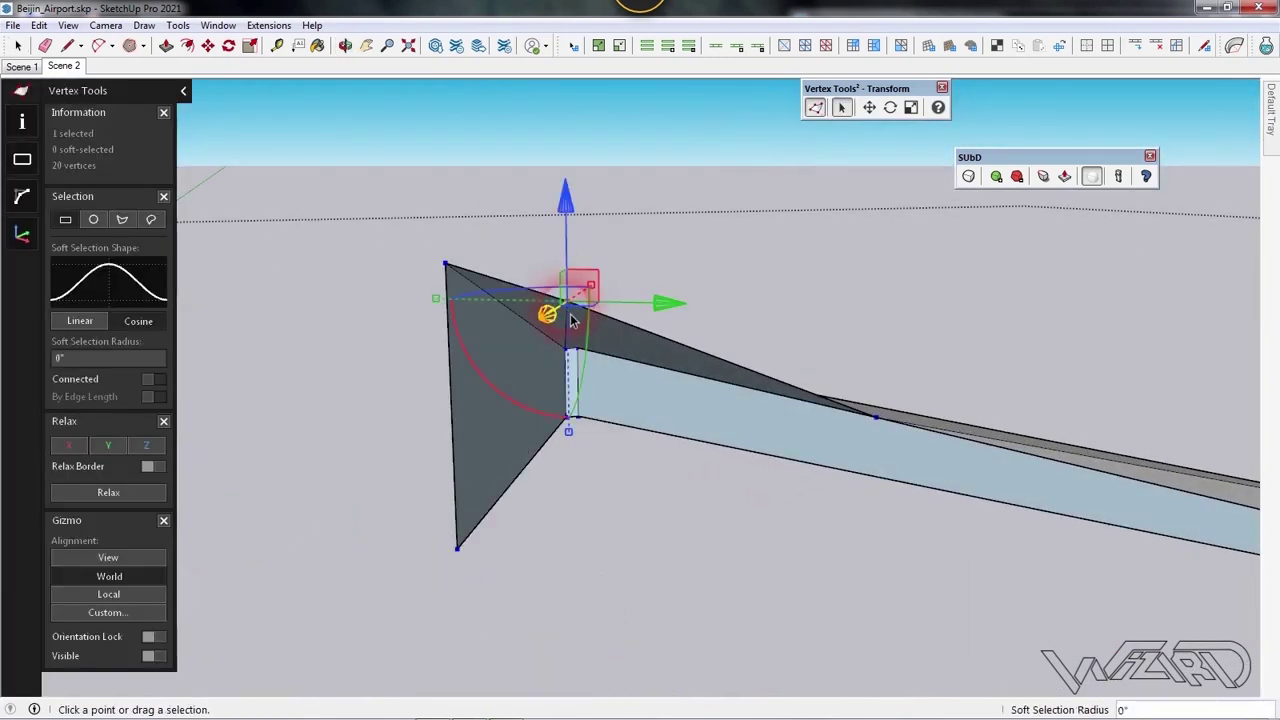
{"action": "left_click_drag", "start_coordinate": [573, 204], "coordinate": [570, 200]}
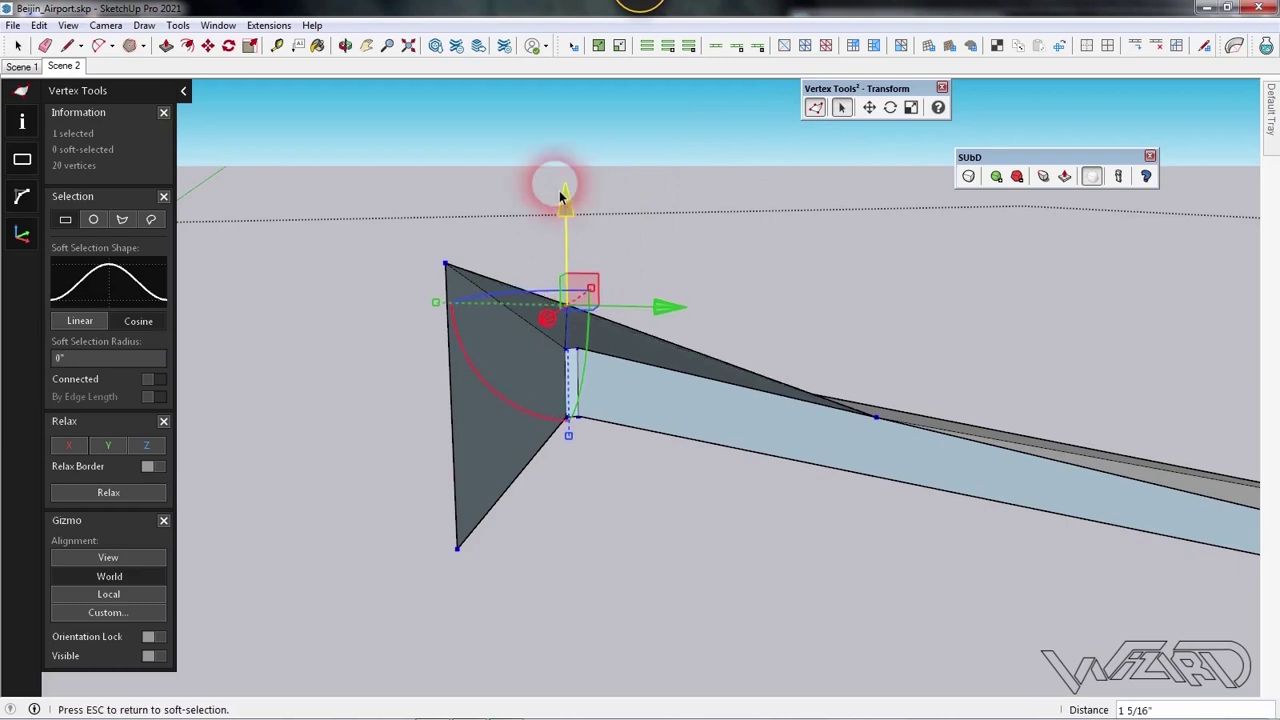
{"action": "left_click", "coordinate": [578, 203]}
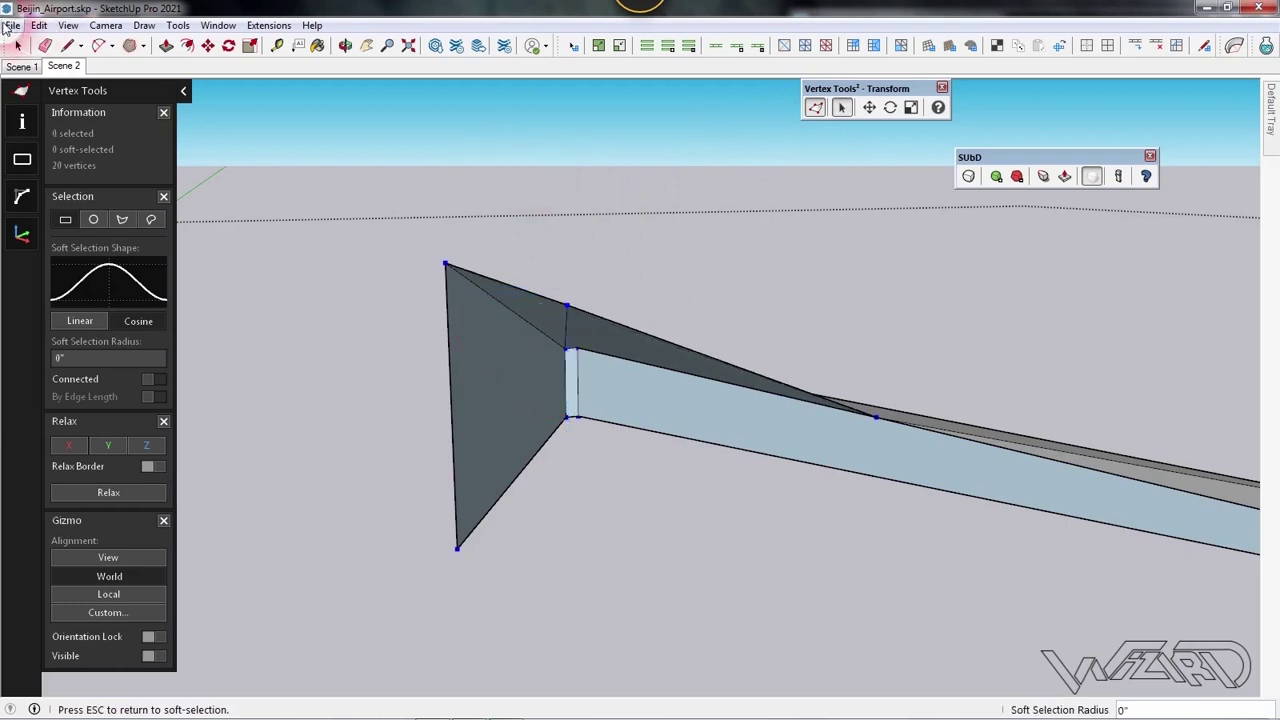
{"action": "left_click", "coordinate": [18, 46]}
{"action": "left_click", "coordinate": [317, 137]}
{"action": "middle_click_drag", "start_coordinate": [400, 200], "coordinate": [586, 400]}
Enable the JHS PowerBar toolset
{"action": "left_click", "coordinate": [571, 400]}
{"action": "right_click", "coordinate": [571, 400]}
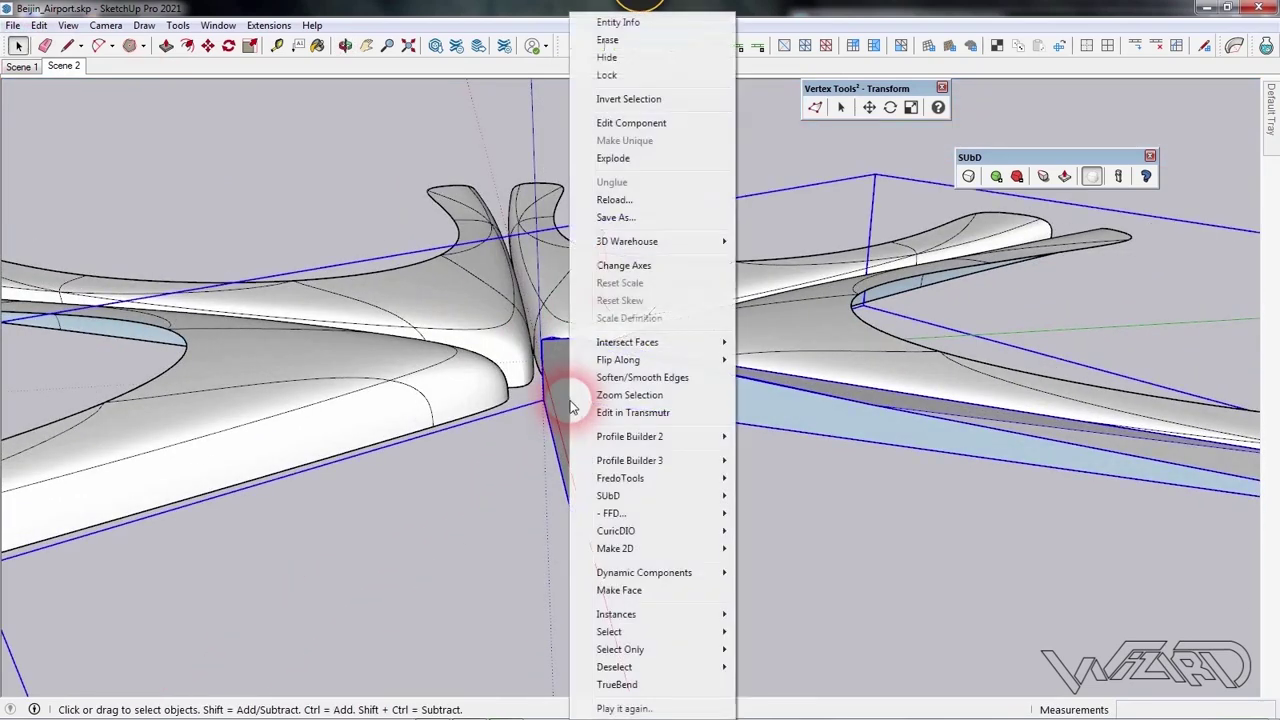
{"action": "left_click", "coordinate": [514, 425]}
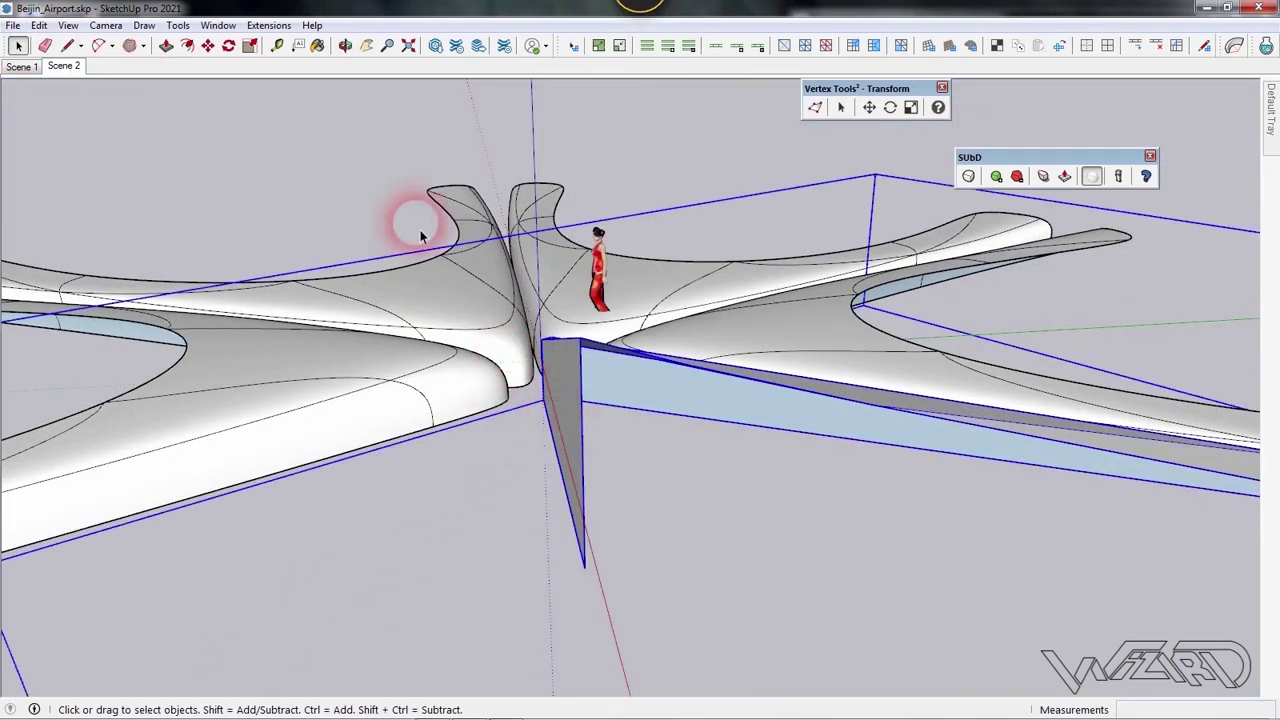
{"action": "right_click", "coordinate": [274, 44]}
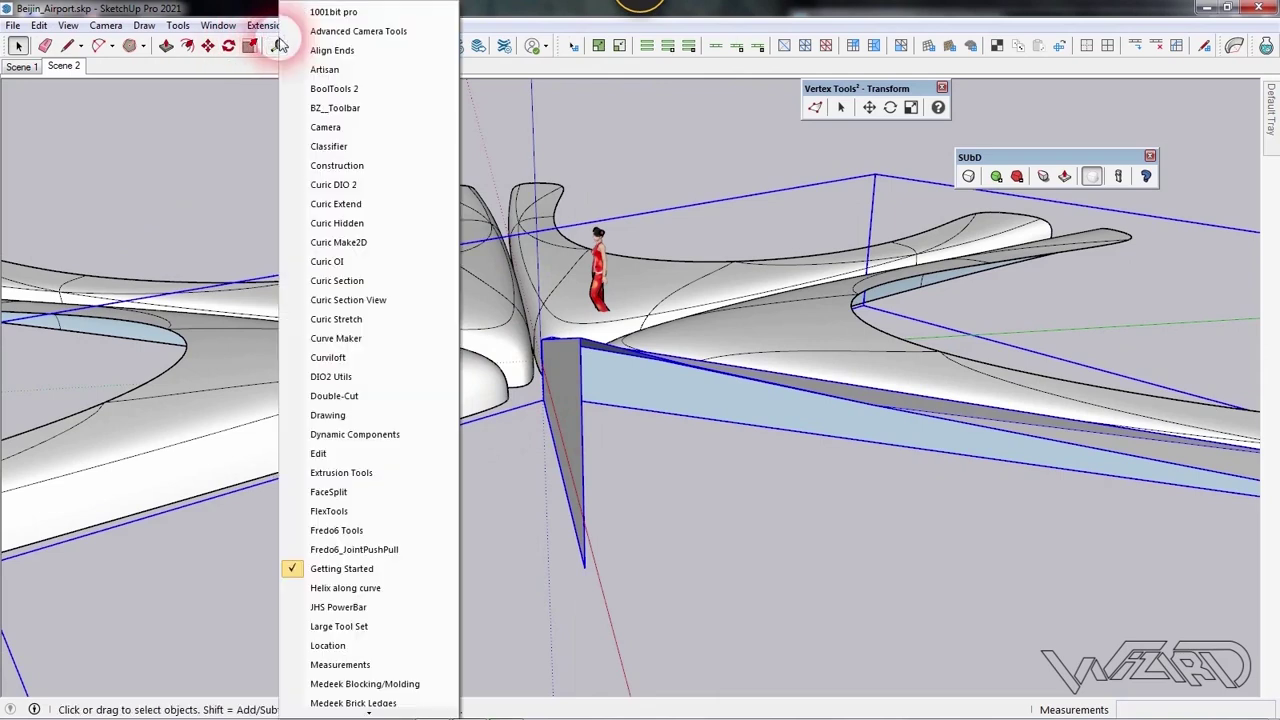
{"action": "left_click", "coordinate": [385, 605]}
Mirror a copy of the wedge wall piece, then close the extra floating palette
{"action": "left_click", "coordinate": [151, 82]}
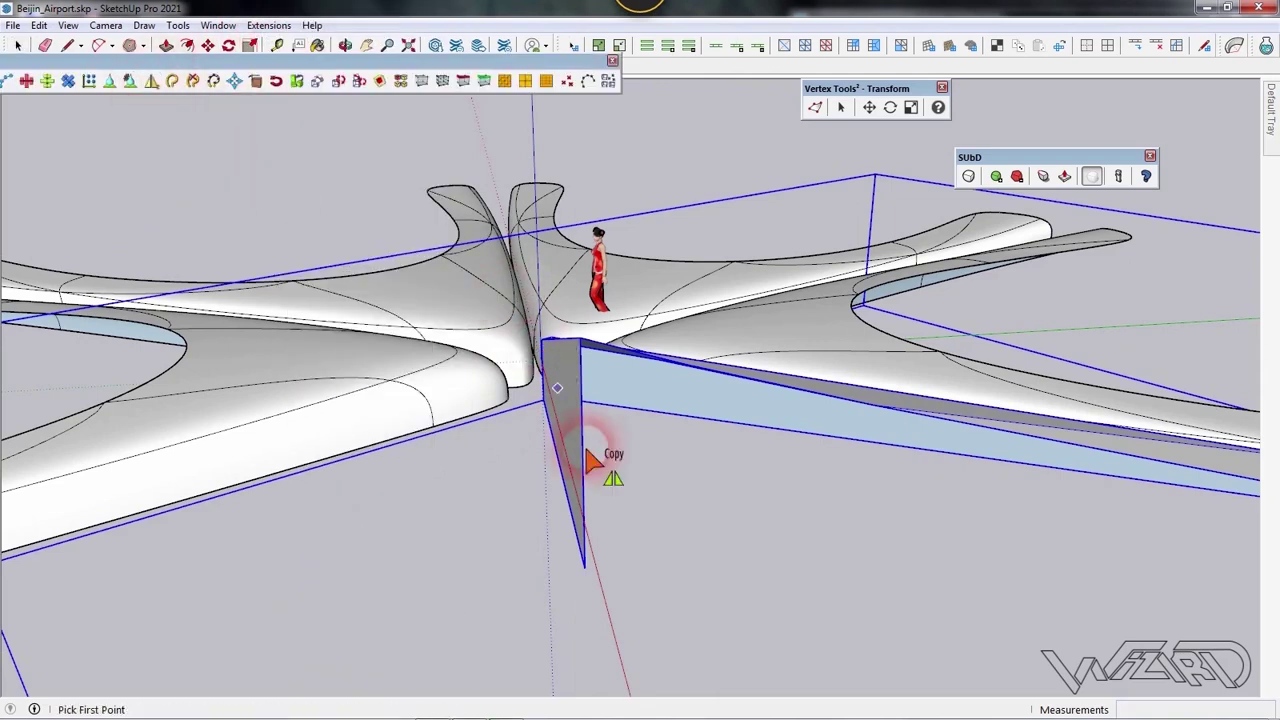
{"action": "left_click", "coordinate": [585, 568]}
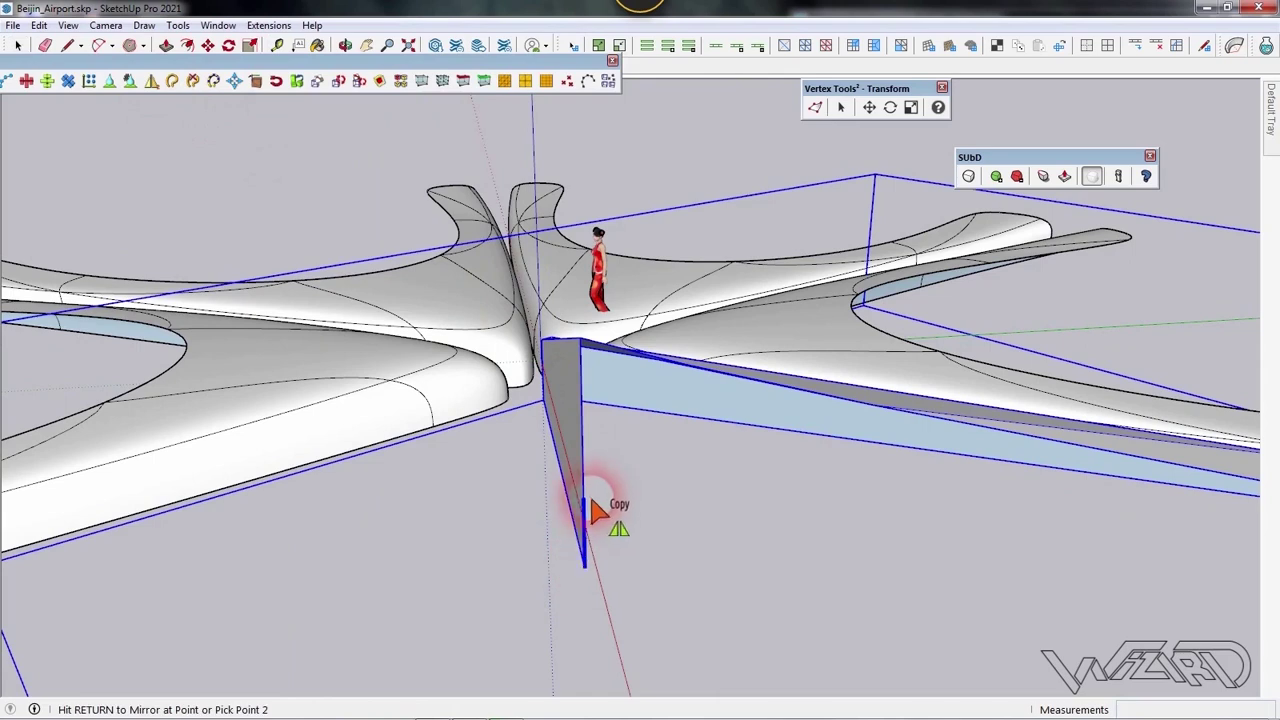
{"action": "left_click", "coordinate": [586, 492]}
{"action": "middle_click_drag", "start_coordinate": [563, 514], "coordinate": [777, 534]}
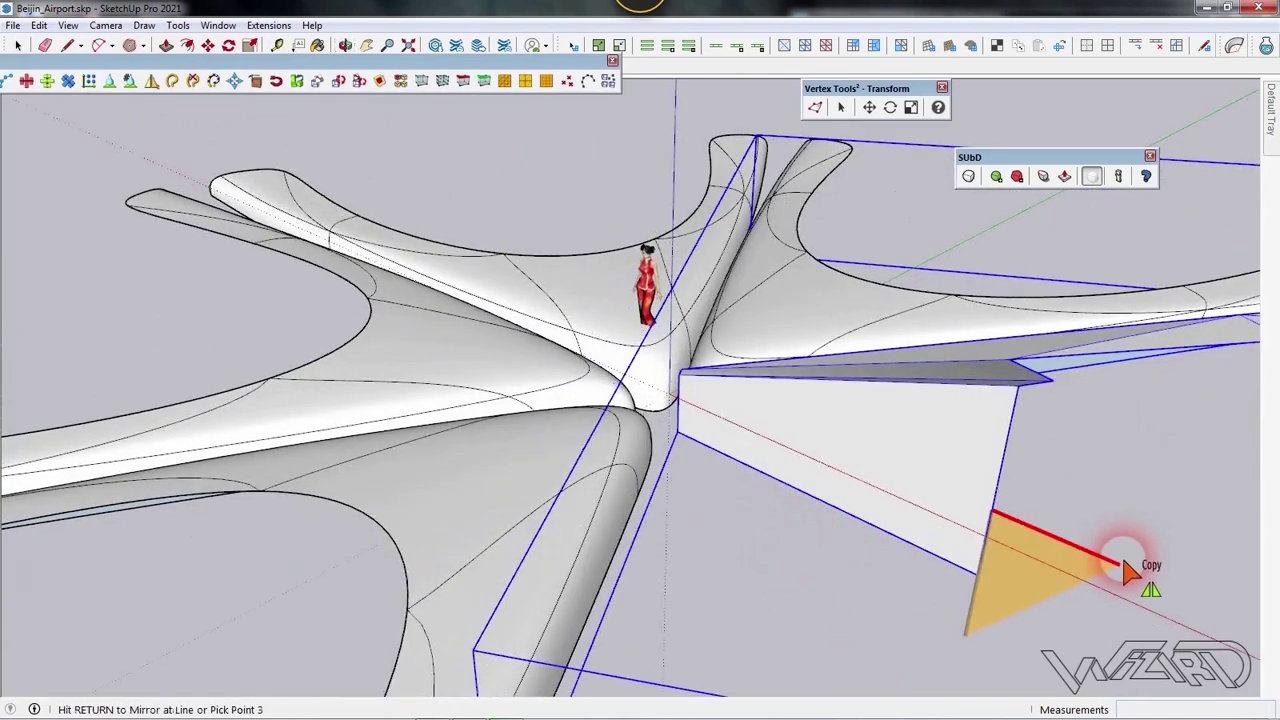
{"action": "left_click", "coordinate": [1125, 568]}
{"action": "left_click", "coordinate": [705, 450]}
{"action": "left_click", "coordinate": [97, 210]}
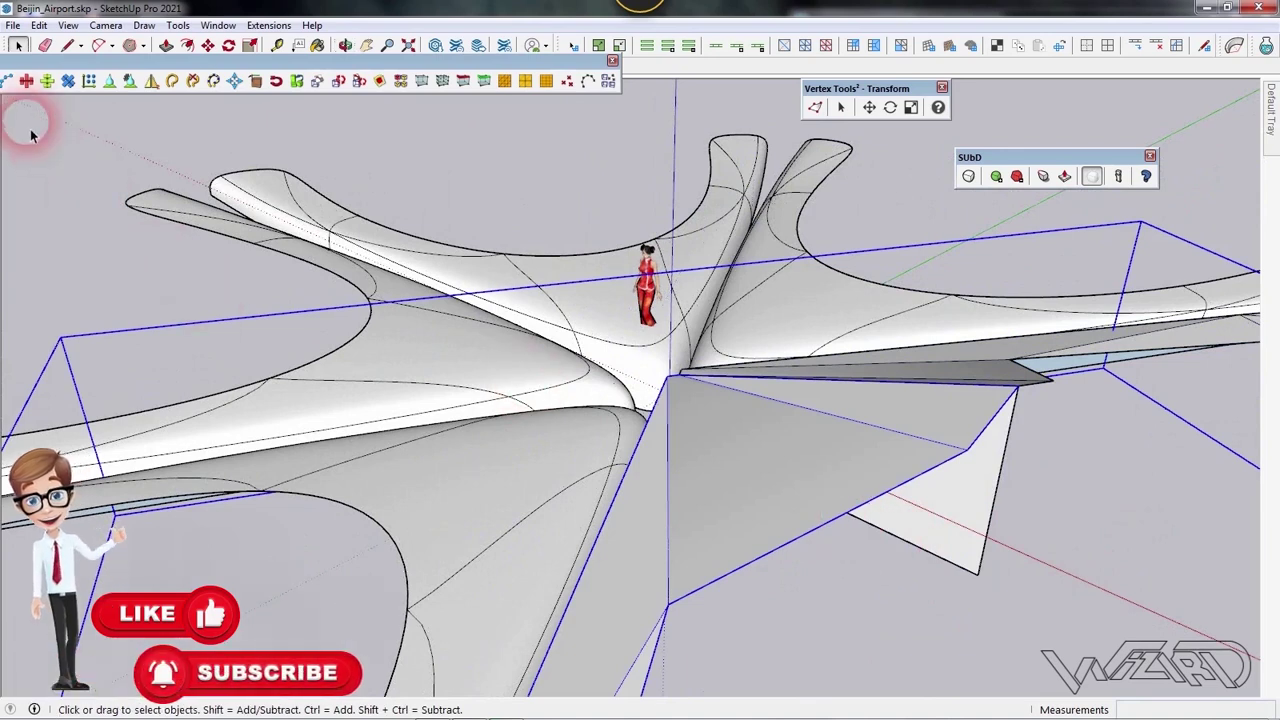
{"action": "left_click", "coordinate": [612, 61]}
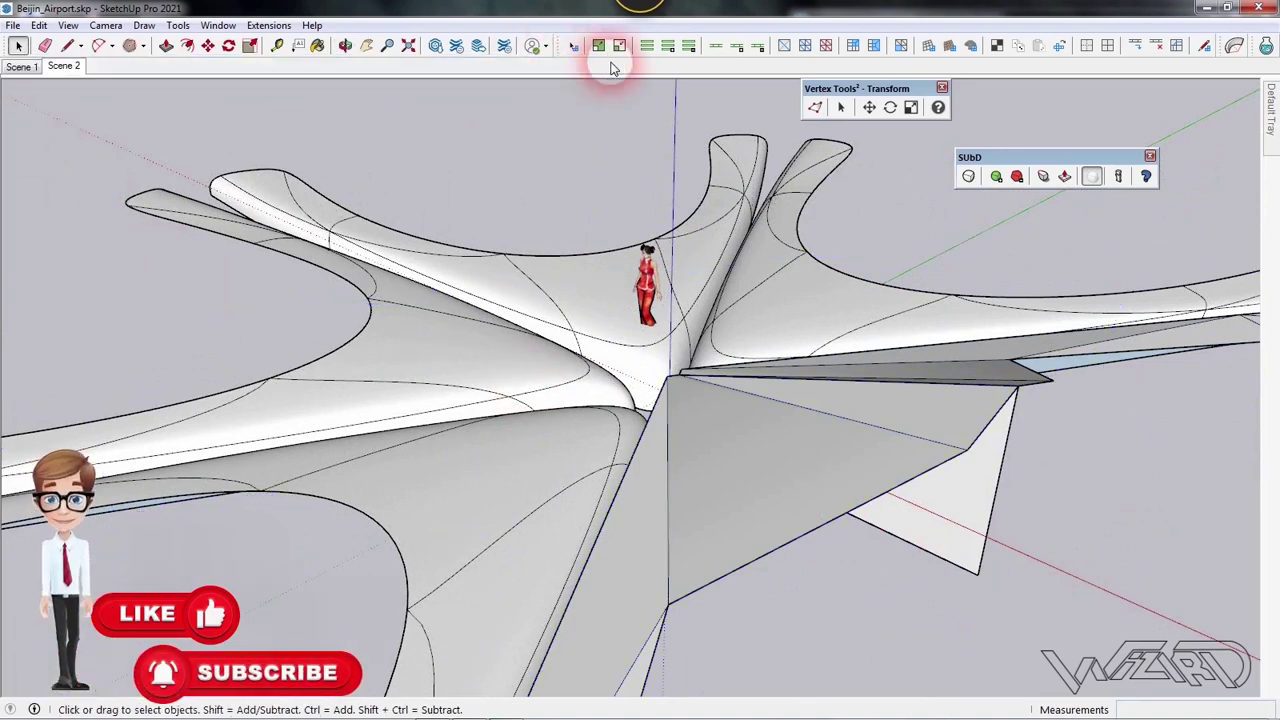
Move the column's bottom vertex sideways with Vertex Tools to split it into two spikes
{"action": "middle_click_drag", "start_coordinate": [486, 180], "coordinate": [509, 337]}
{"action": "scroll", "coordinate": [556, 293], "scroll_direction": "up", "scroll_amount": 5}
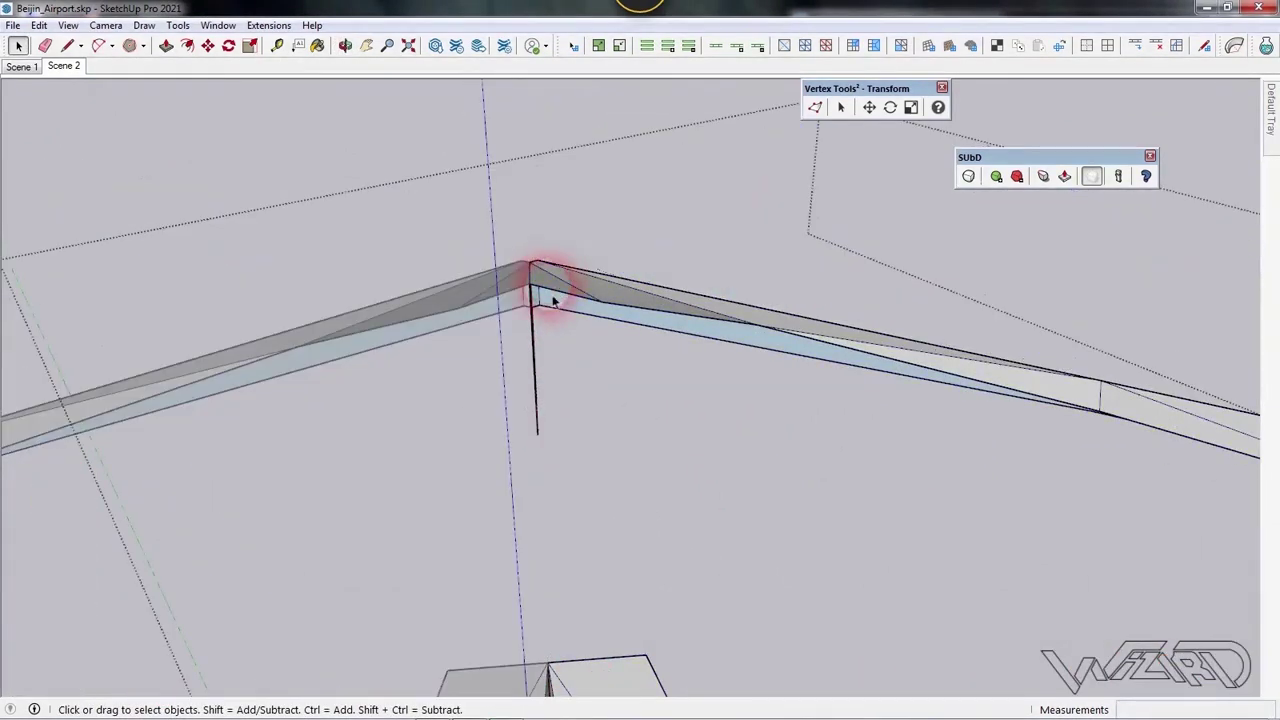
{"action": "middle_click_drag", "start_coordinate": [561, 401], "coordinate": [545, 400]}
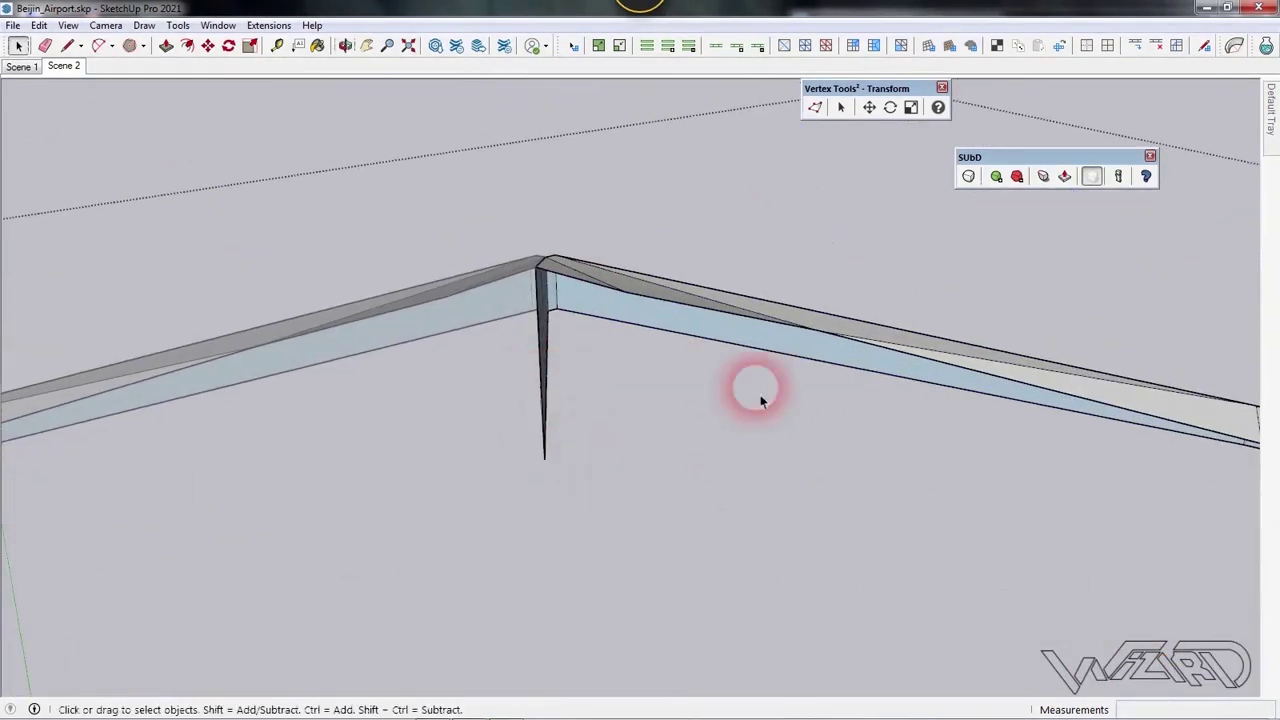
{"action": "left_click", "coordinate": [815, 107]}
{"action": "left_click_drag", "start_coordinate": [634, 514], "coordinate": [531, 431]}
{"action": "left_click_drag", "start_coordinate": [629, 473], "coordinate": [650, 468]}
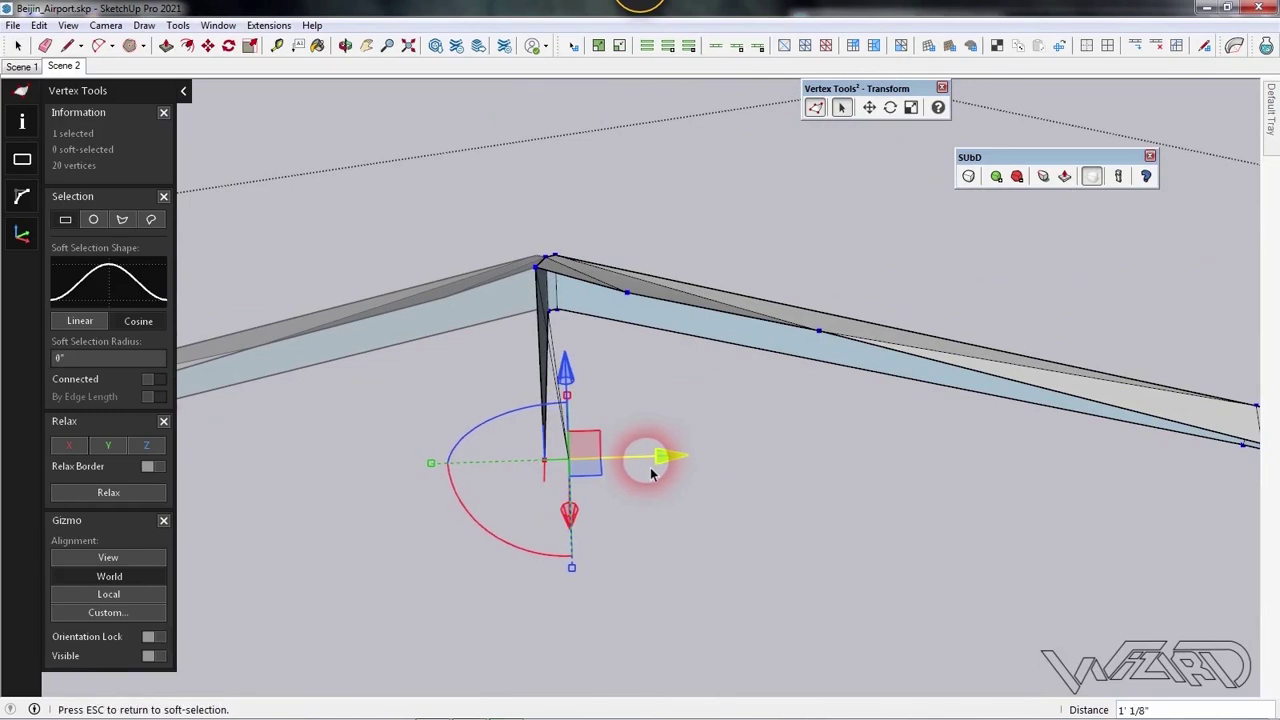
{"action": "left_click", "coordinate": [650, 468]}
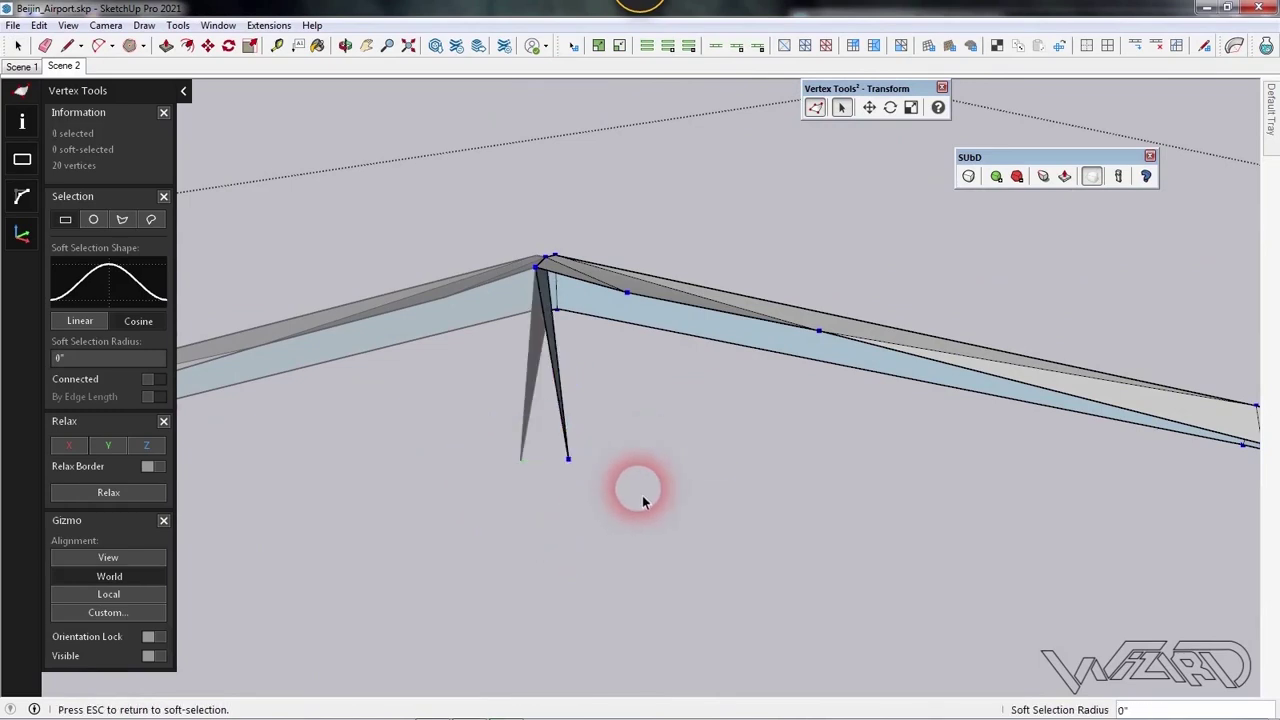
Nudge the roof apex vertex slightly sideways and leave the group
{"action": "left_click", "coordinate": [549, 258]}
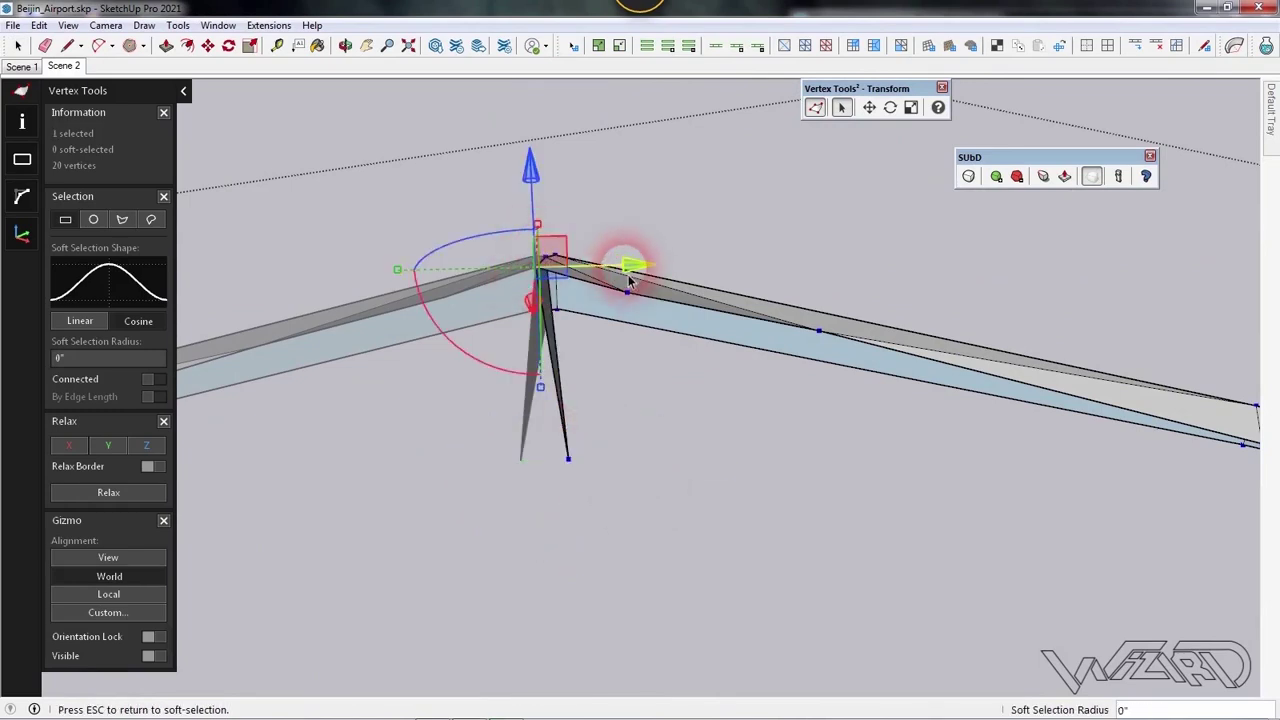
{"action": "left_click_drag", "start_coordinate": [630, 283], "coordinate": [640, 300]}
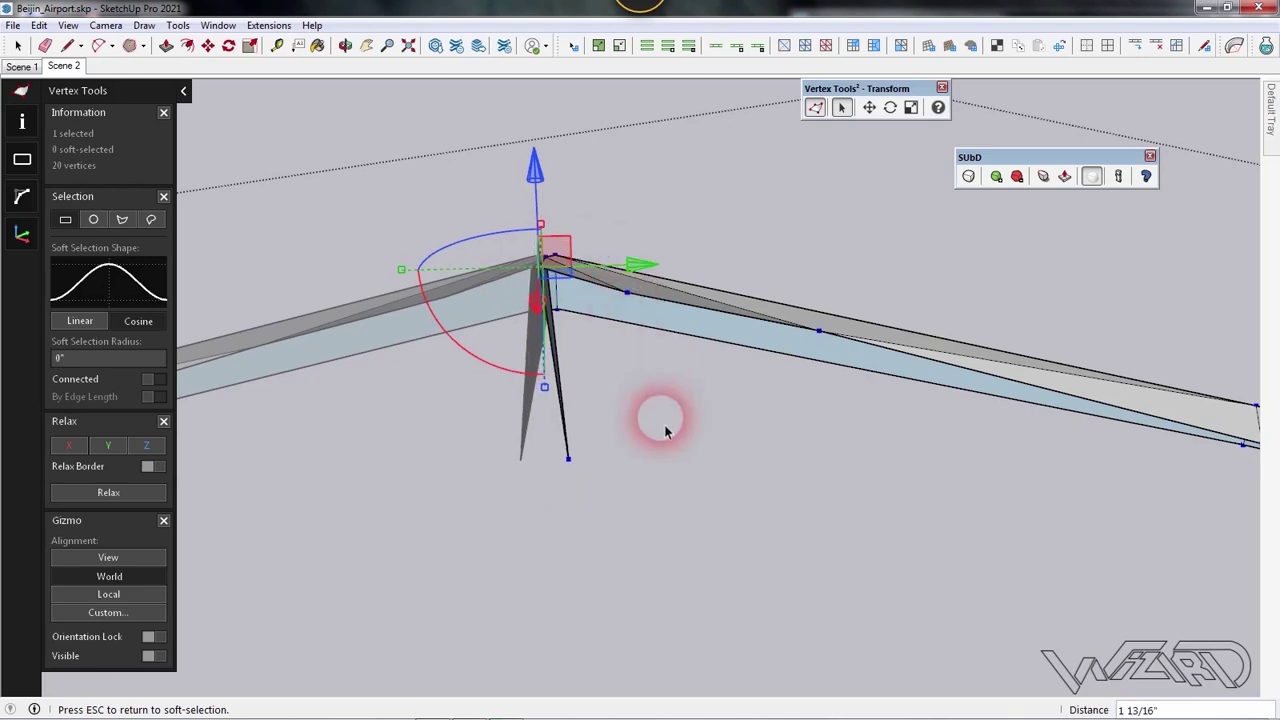
{"action": "left_click", "coordinate": [666, 423]}
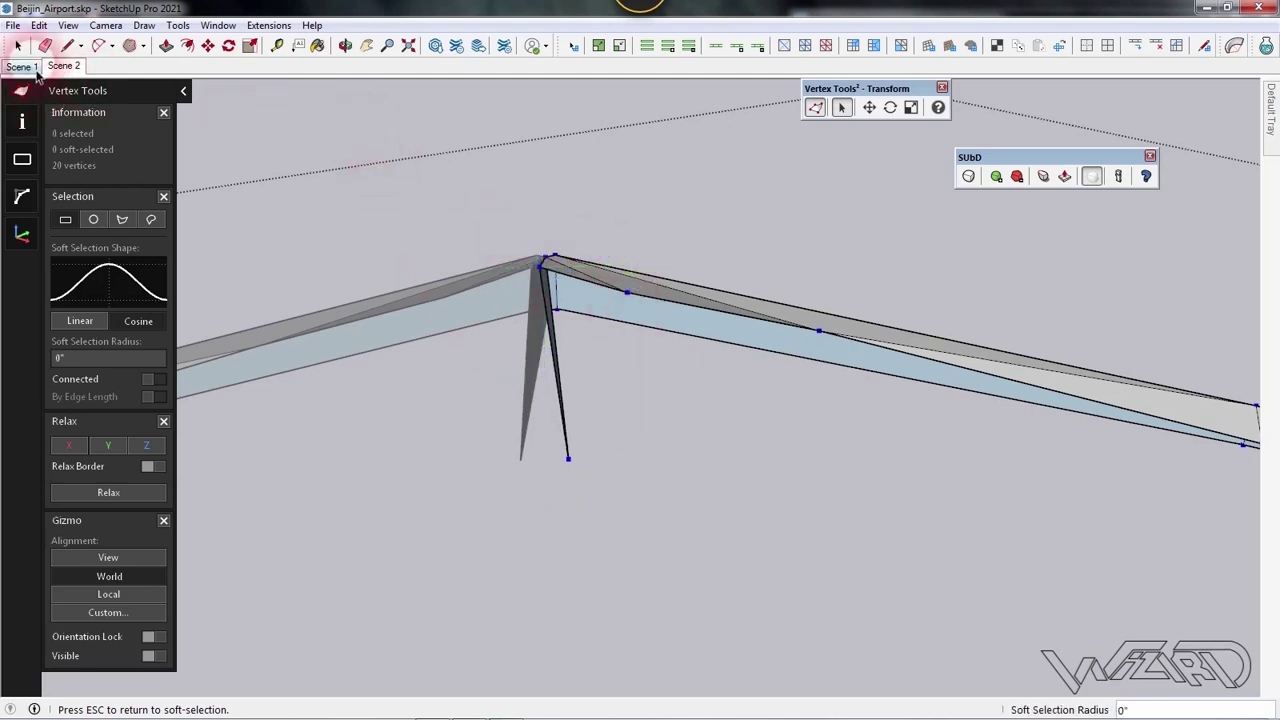
{"action": "left_click", "coordinate": [18, 45]}
{"action": "left_click", "coordinate": [214, 123]}
Smoothly subdivide the underside roof group with its split column
{"action": "scroll", "coordinate": [277, 180], "scroll_direction": "down", "scroll_amount": 2}
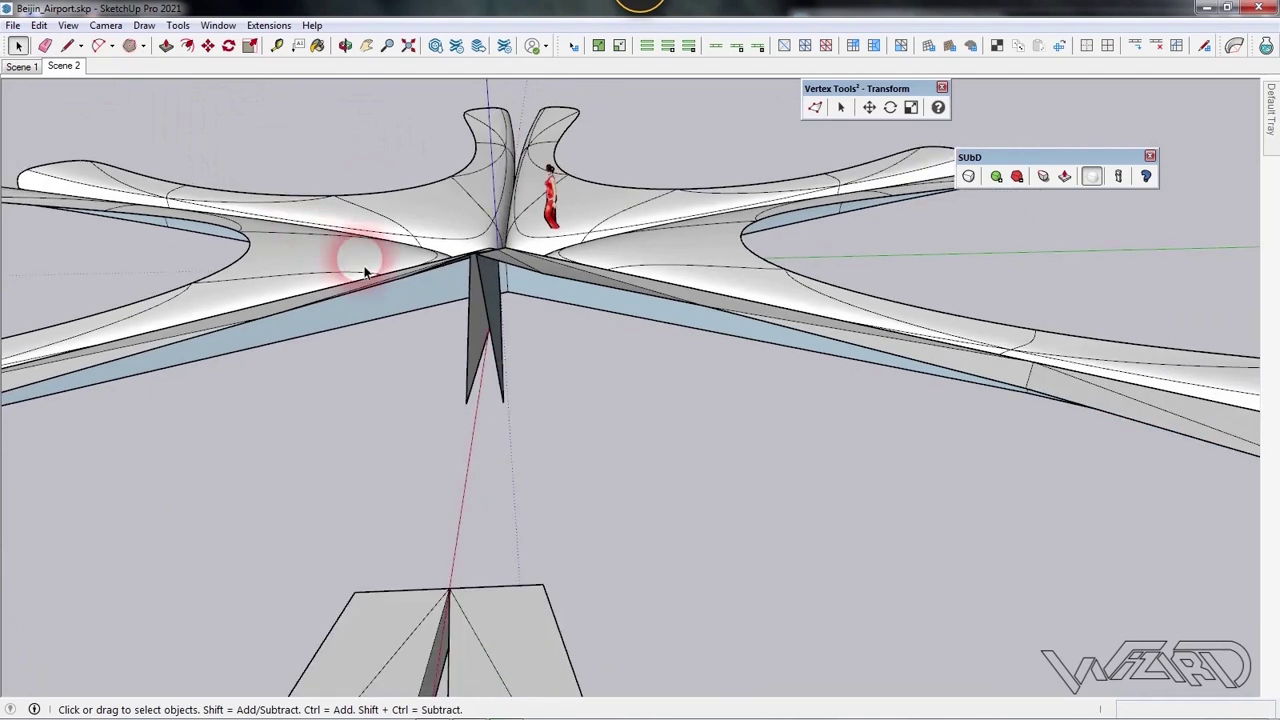
{"action": "middle_click_drag", "start_coordinate": [365, 272], "coordinate": [399, 384]}
{"action": "left_click", "coordinate": [518, 373]}
{"action": "middle_click_drag", "start_coordinate": [518, 373], "coordinate": [457, 423]}
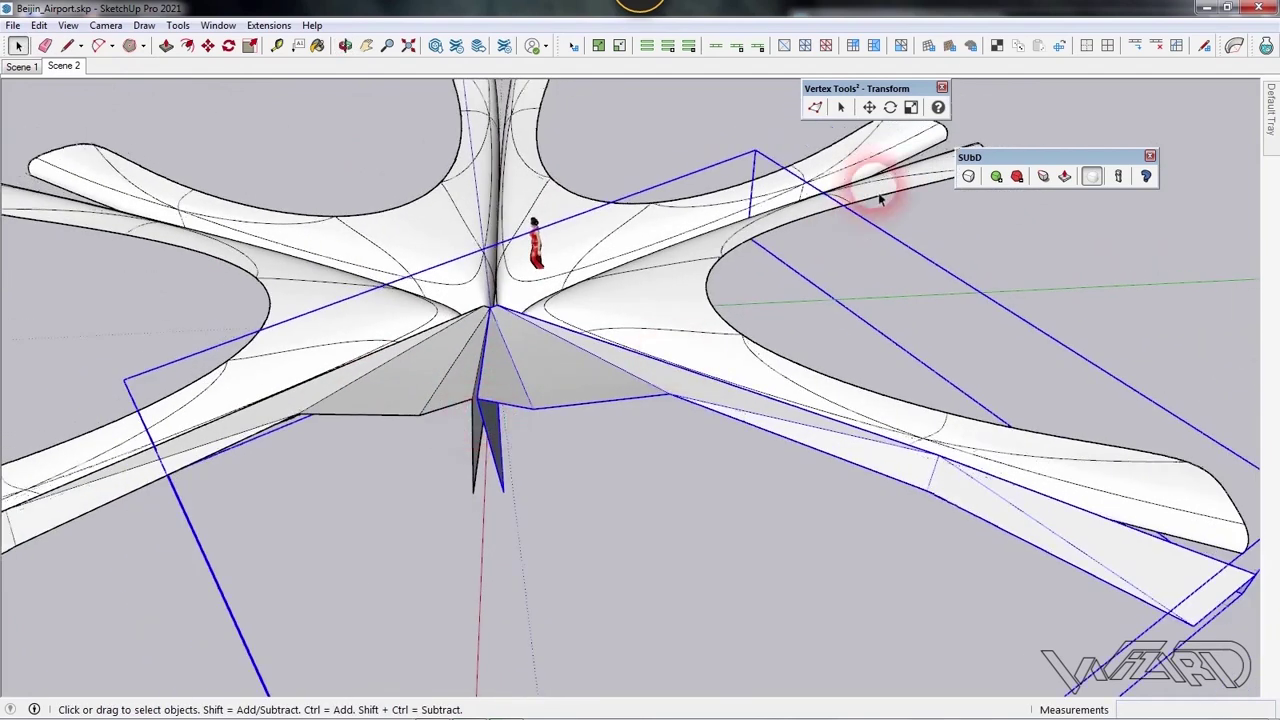
{"action": "left_click", "coordinate": [969, 178]}
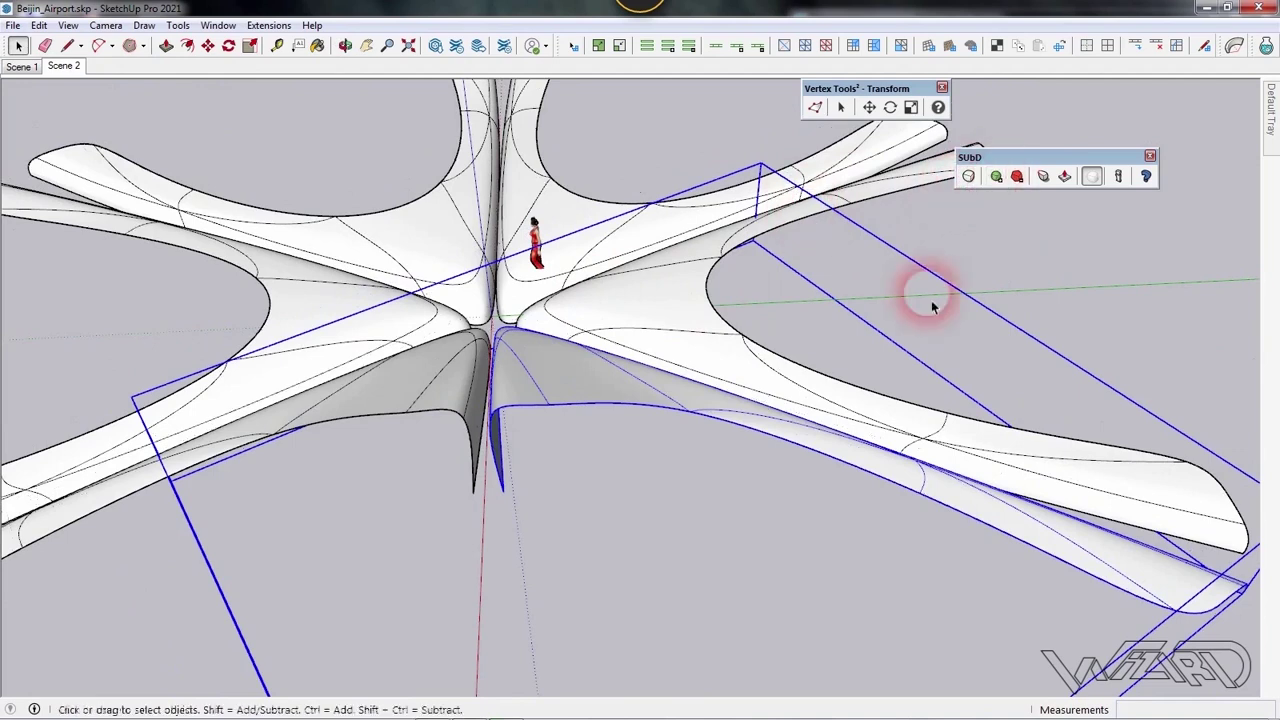
{"action": "left_click", "coordinate": [996, 278]}
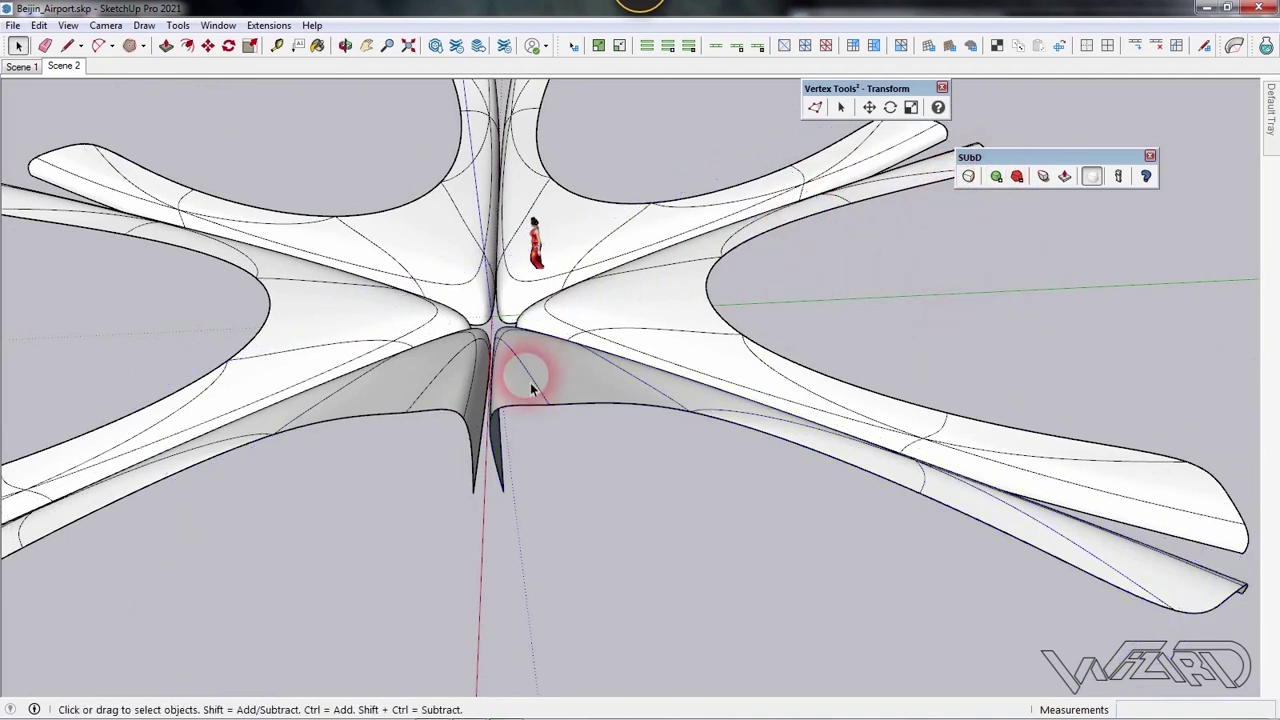
Turn off SubD smoothing on the small separate piece so it shows flat faces
{"action": "scroll", "coordinate": [589, 366], "scroll_direction": "down", "scroll_amount": 5}
{"action": "middle_click_drag", "start_coordinate": [589, 366], "coordinate": [771, 457]}
{"action": "left_click", "coordinate": [781, 541]}
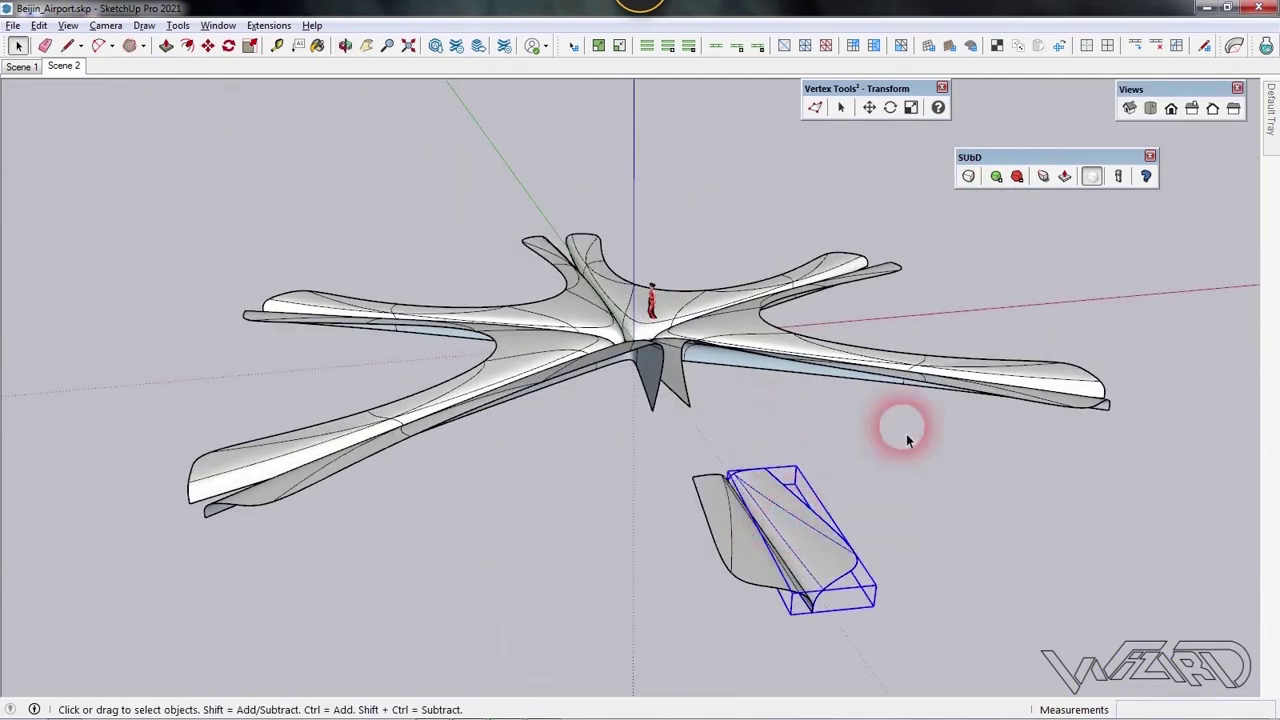
{"action": "left_click", "coordinate": [969, 178]}
{"action": "middle_click_drag", "start_coordinate": [812, 394], "coordinate": [670, 485]}
{"action": "left_click", "coordinate": [686, 548]}
{"action": "scroll", "coordinate": [686, 548], "scroll_direction": "up", "scroll_amount": 4}
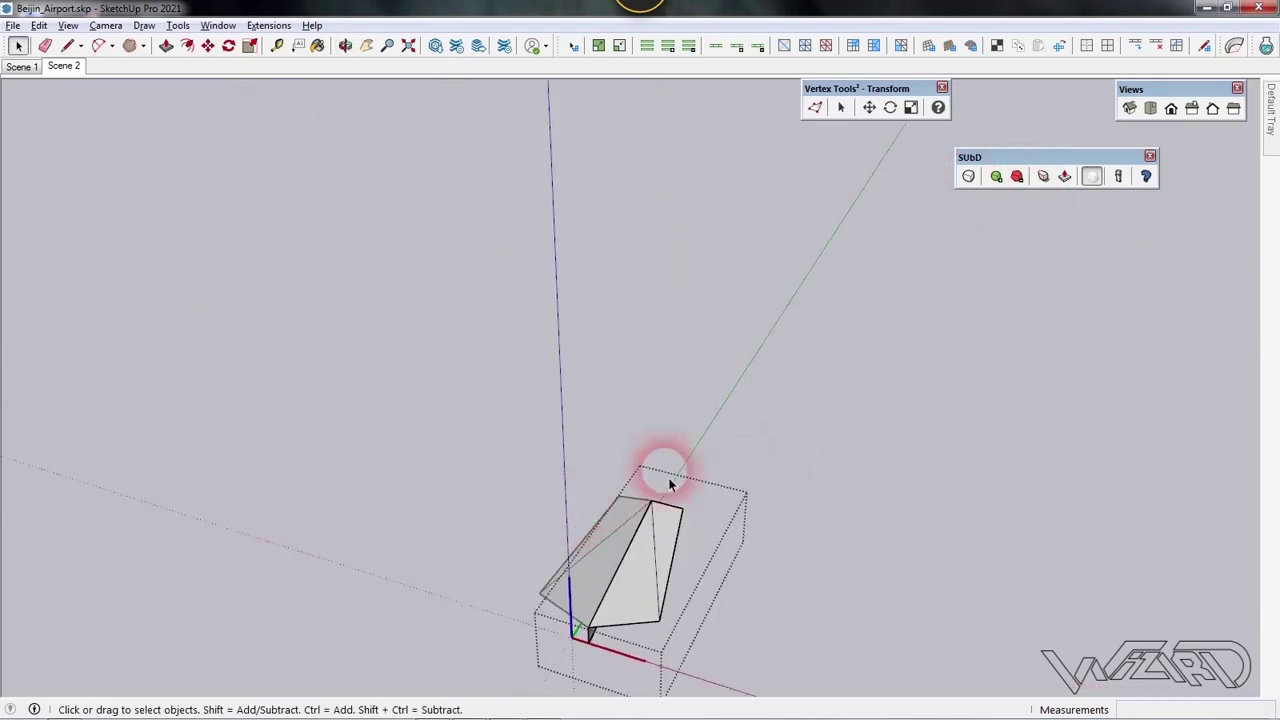
Stretch the small piece into a tall column by moving its three top vertices 15' along green
{"action": "left_click", "coordinate": [815, 107]}
{"action": "left_click_drag", "start_coordinate": [713, 552], "coordinate": [591, 443]}
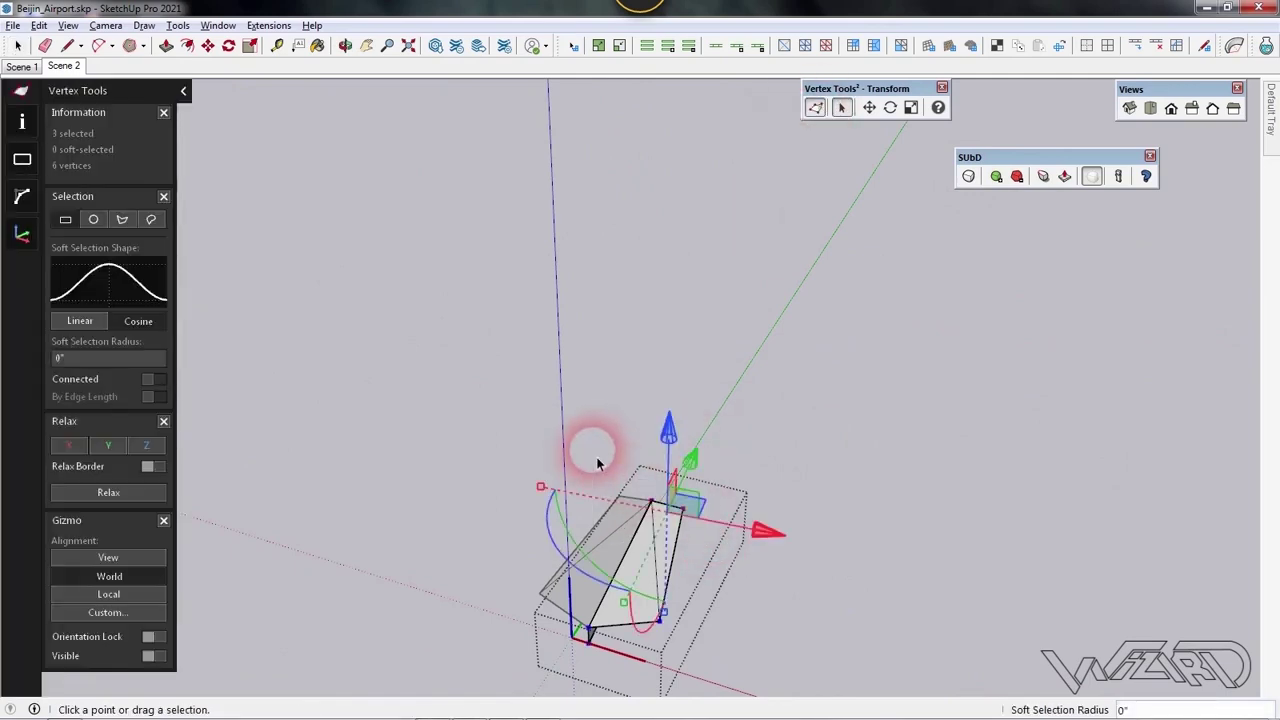
{"action": "left_click_drag", "start_coordinate": [694, 474], "coordinate": [830, 408]}
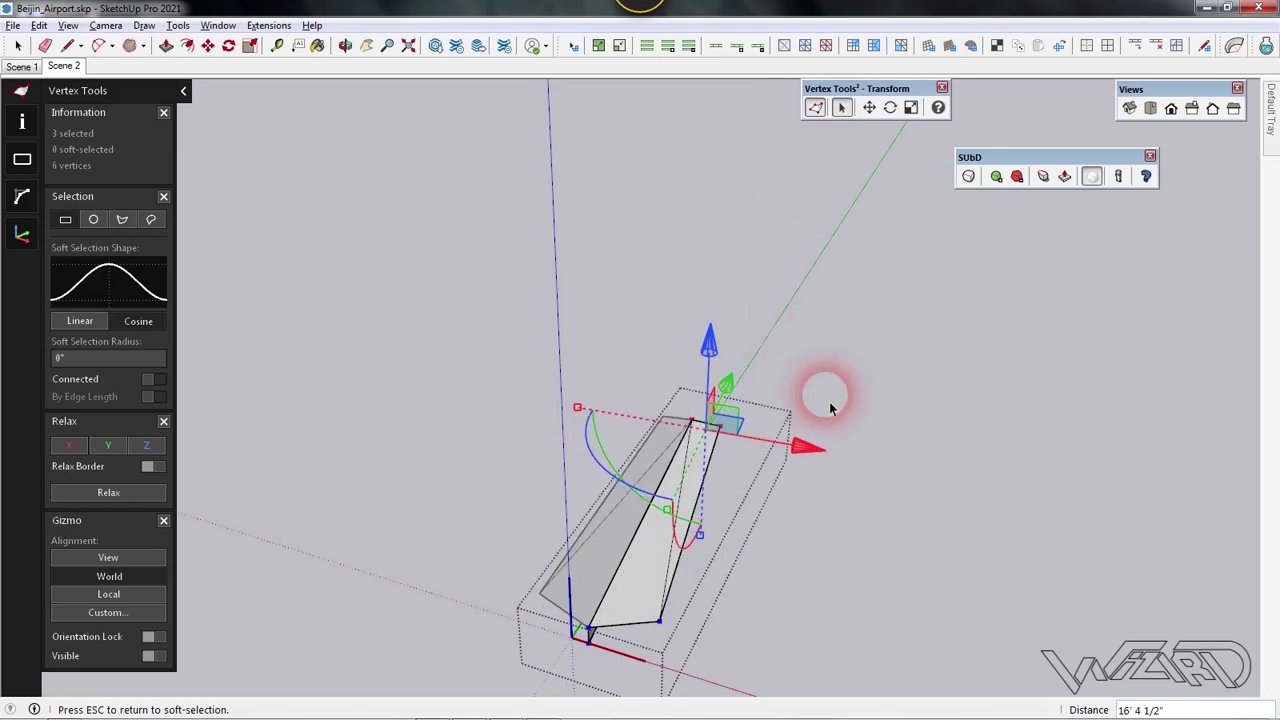
{"action": "type", "text": "15"}
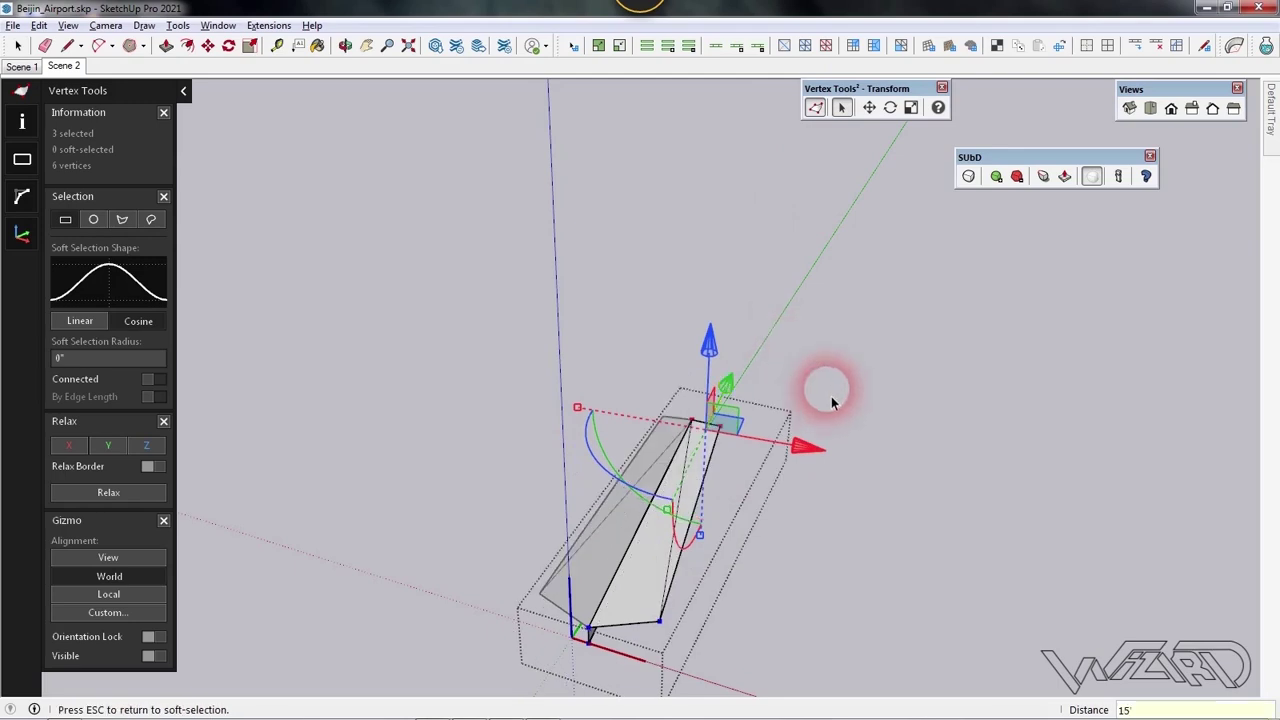
{"action": "type", "text": "'"}
{"action": "key", "text": "Return"}
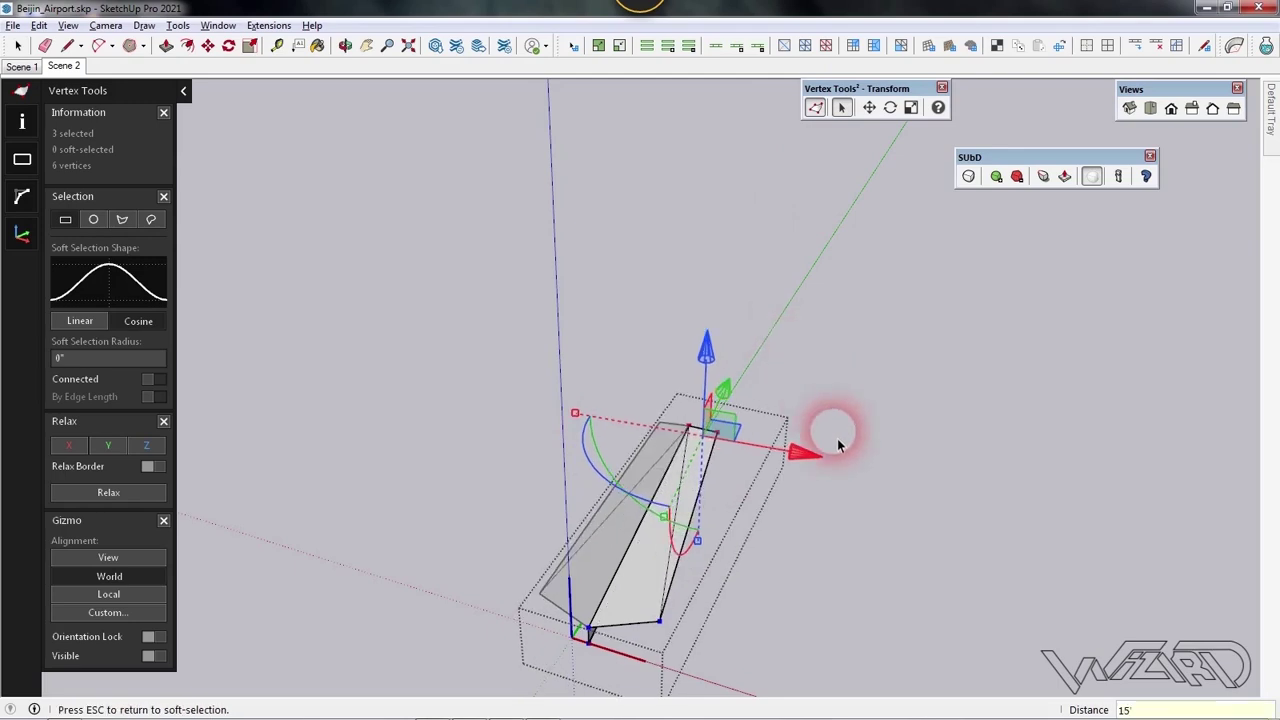
{"action": "left_click", "coordinate": [736, 470]}
{"action": "middle_click_drag", "start_coordinate": [736, 470], "coordinate": [571, 200]}
Draw the first crease edge from the top face across the column face to its edge
{"action": "key", "text": "l"}
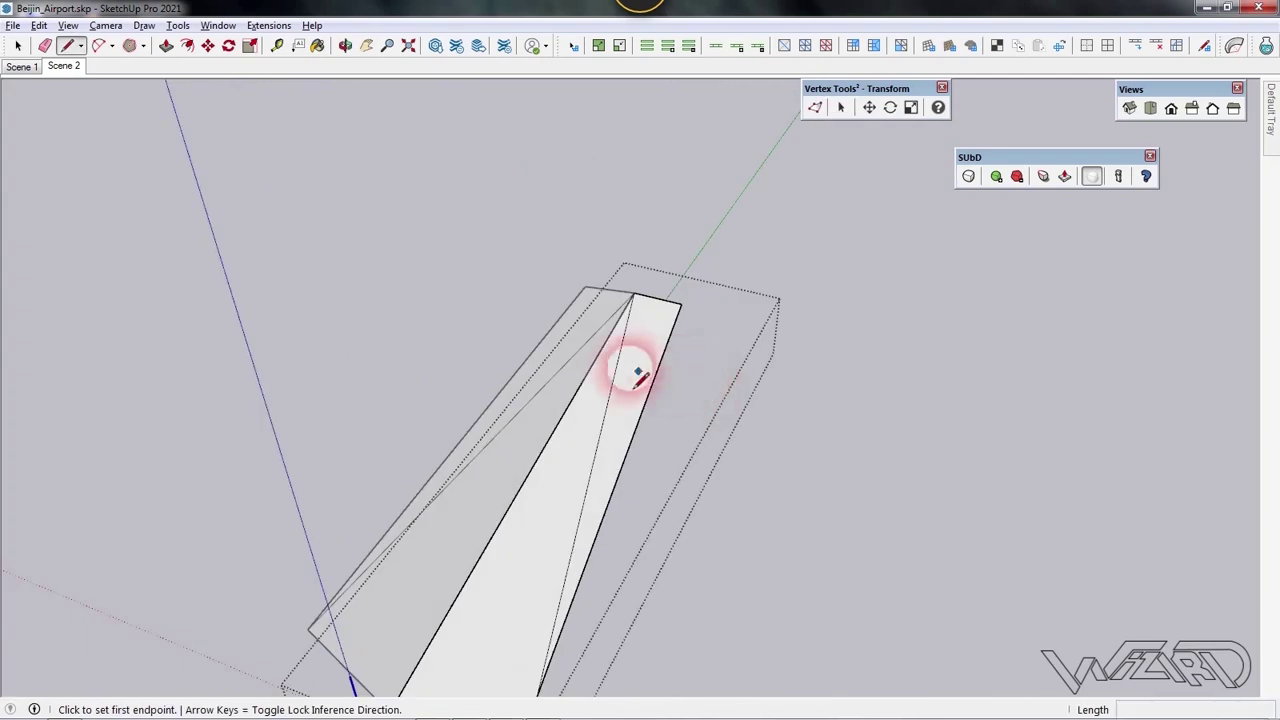
{"action": "left_click", "coordinate": [610, 387]}
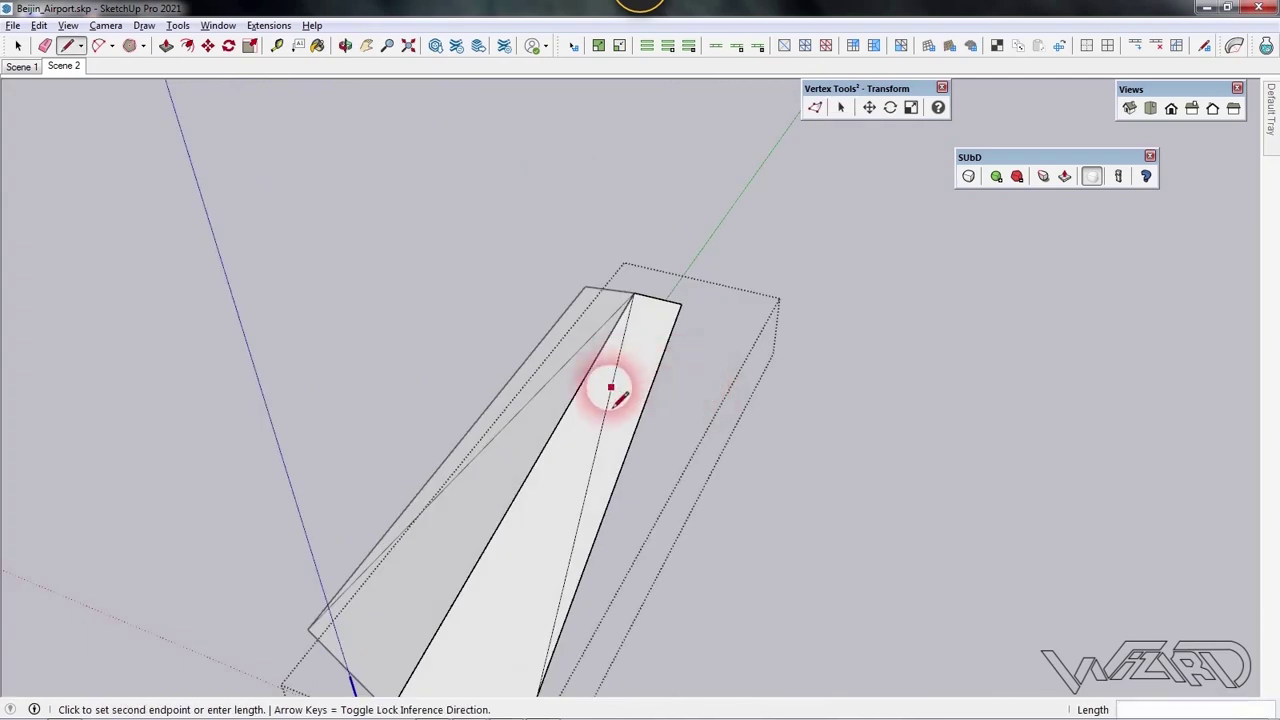
{"action": "left_click", "coordinate": [689, 322]}
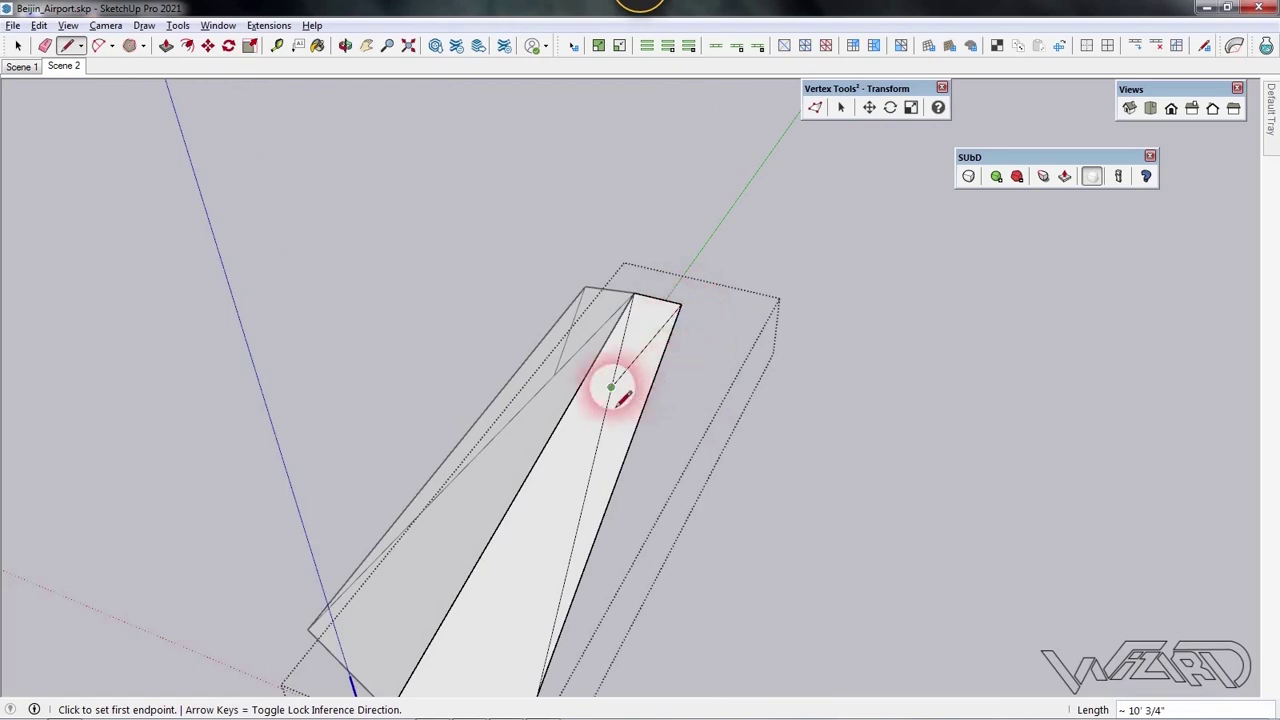
{"action": "scroll", "coordinate": [610, 387], "scroll_direction": "down", "scroll_amount": 3}
{"action": "middle_click_drag", "start_coordinate": [623, 406], "coordinate": [709, 606]}
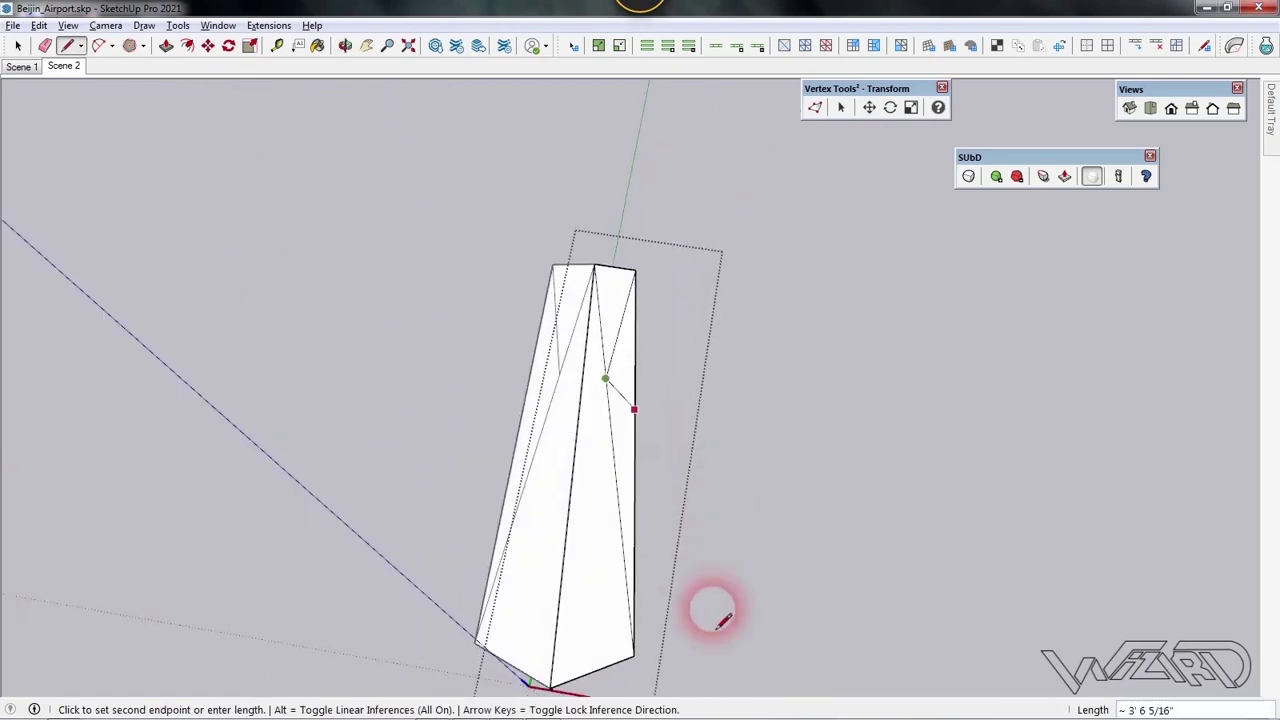
{"action": "left_click", "coordinate": [634, 400]}
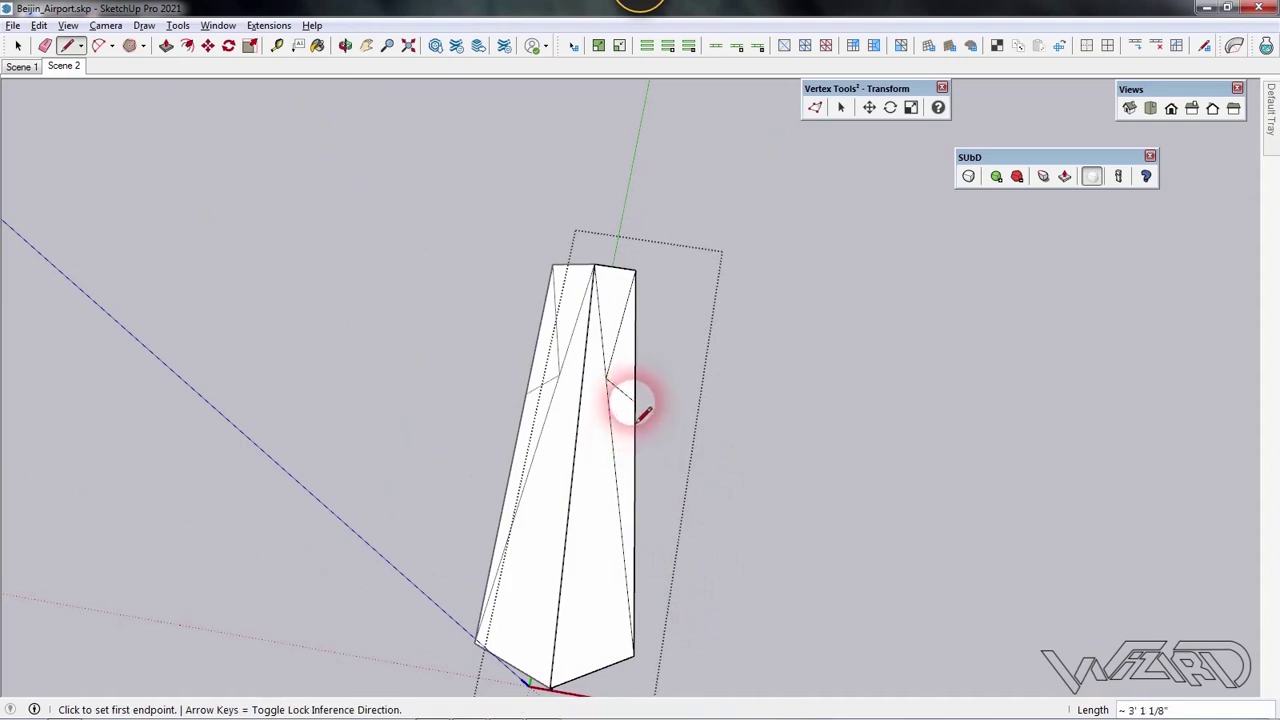
Draw the second edge completing the V crease, then open the column group for editing
{"action": "left_click", "coordinate": [605, 380]}
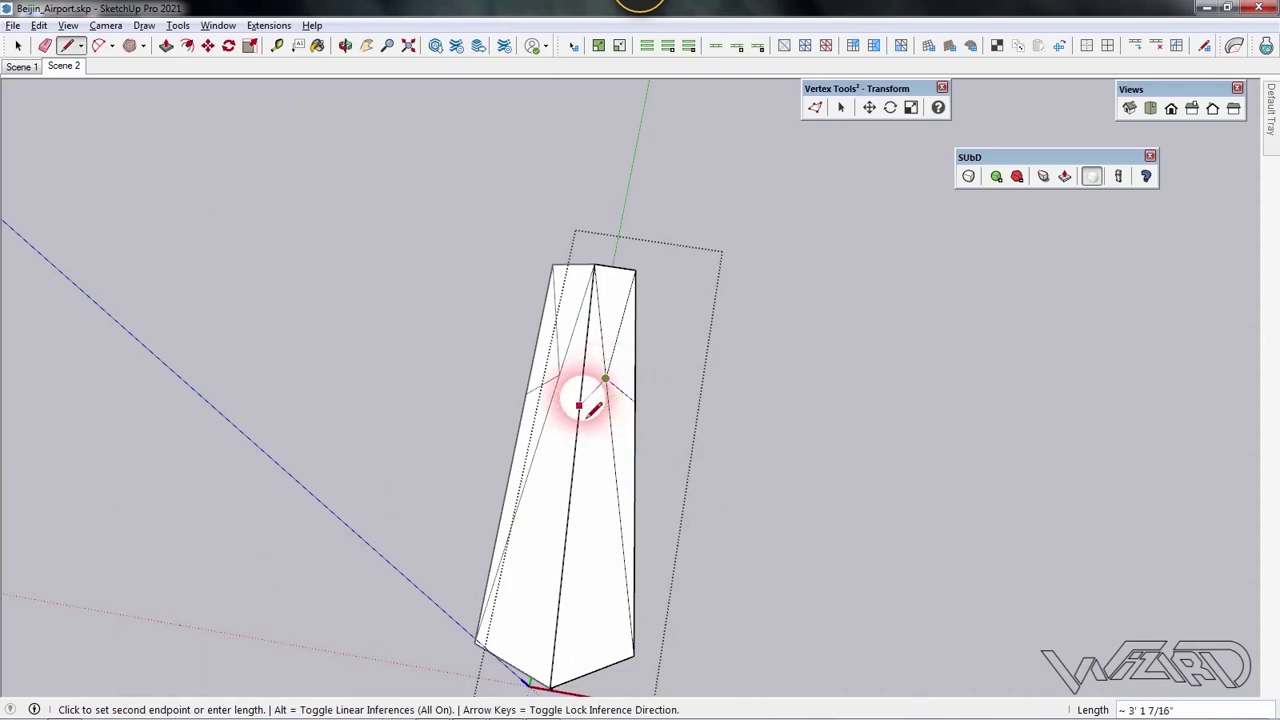
{"action": "left_click", "coordinate": [589, 412]}
{"action": "key", "text": "space"}
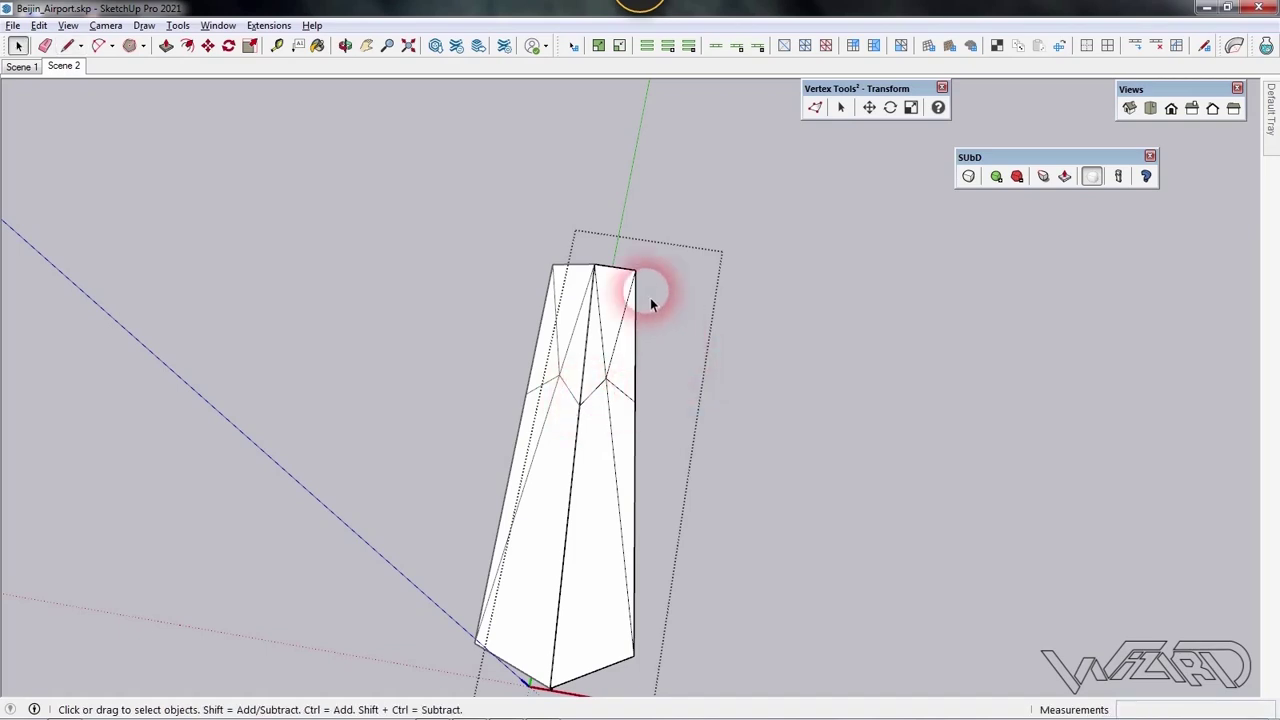
{"action": "left_click", "coordinate": [671, 356]}
{"action": "double_click", "coordinate": [630, 352]}
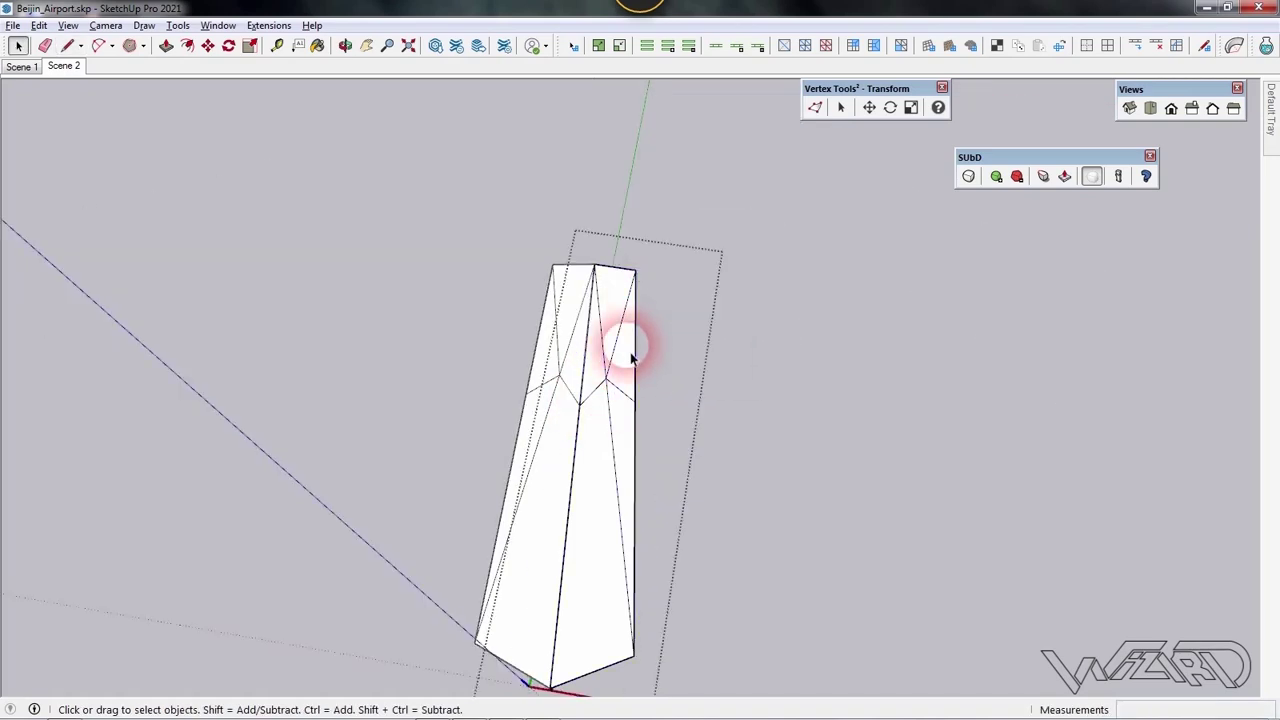
{"action": "scroll", "coordinate": [644, 287], "scroll_direction": "up", "scroll_amount": 2}
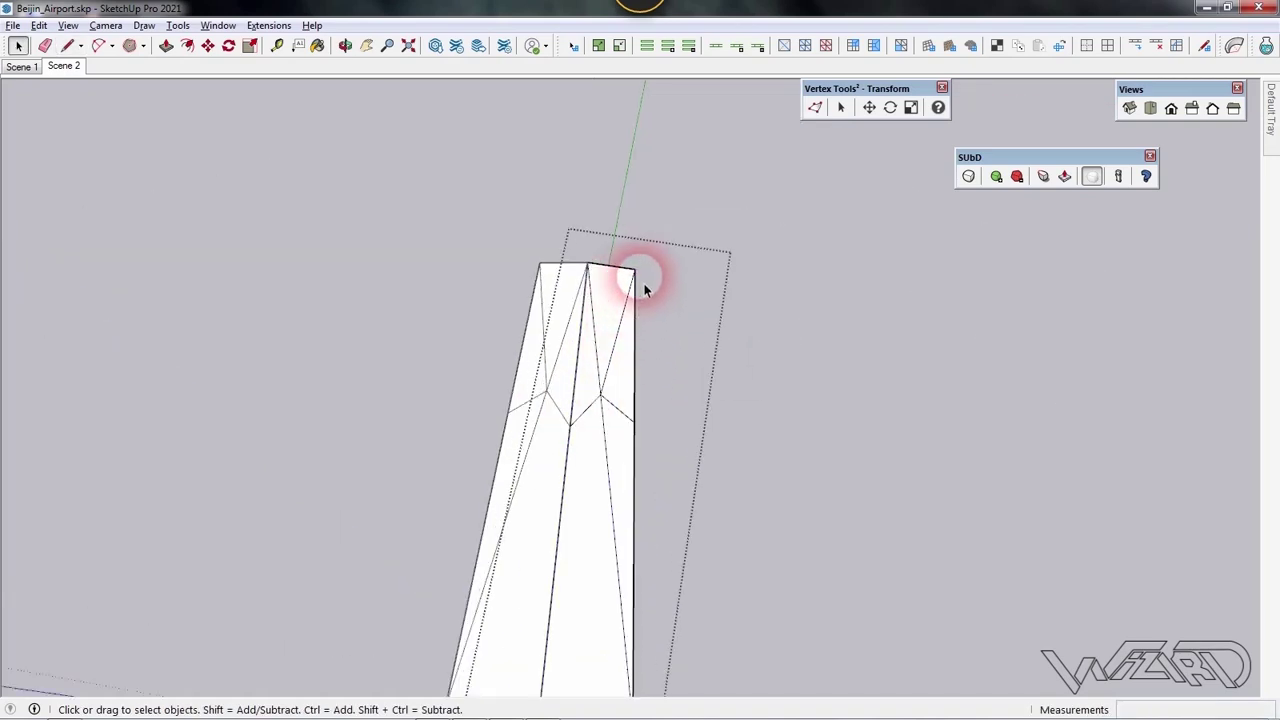
Pull the column's top vertex outward using Vertex Tools
{"action": "left_click", "coordinate": [829, 113]}
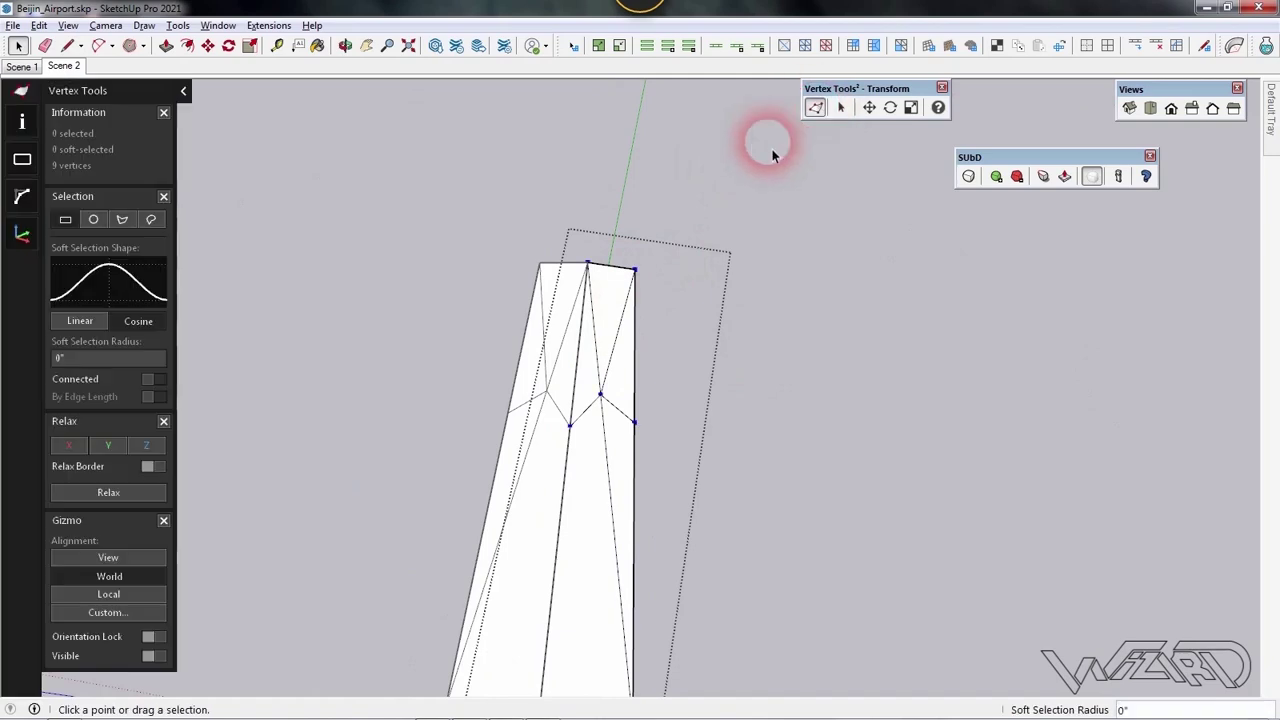
{"action": "left_click", "coordinate": [631, 268]}
{"action": "left_click_drag", "start_coordinate": [686, 271], "coordinate": [737, 292]}
{"action": "left_click", "coordinate": [760, 320]}
{"action": "middle_click_drag", "start_coordinate": [760, 320], "coordinate": [655, 347]}
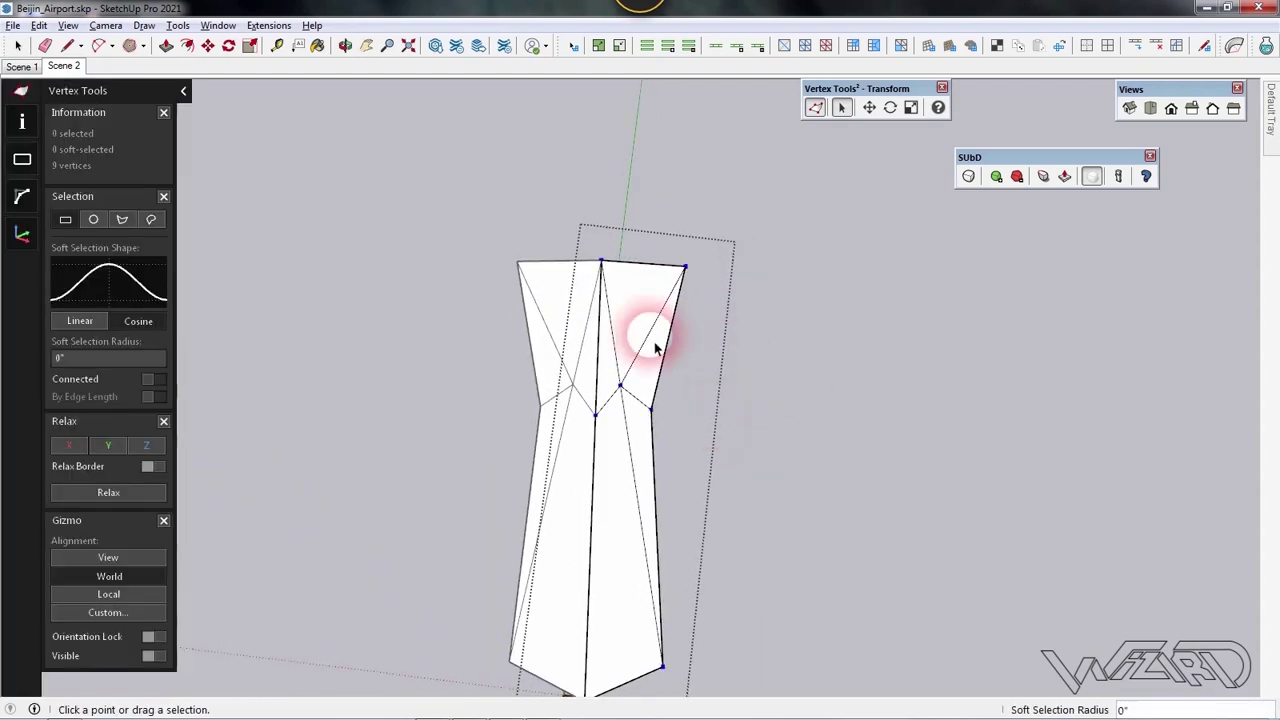
Move selected column vertices 1' along red, raise them, then exit the group
{"action": "left_click_drag", "start_coordinate": [624, 246], "coordinate": [677, 278]}
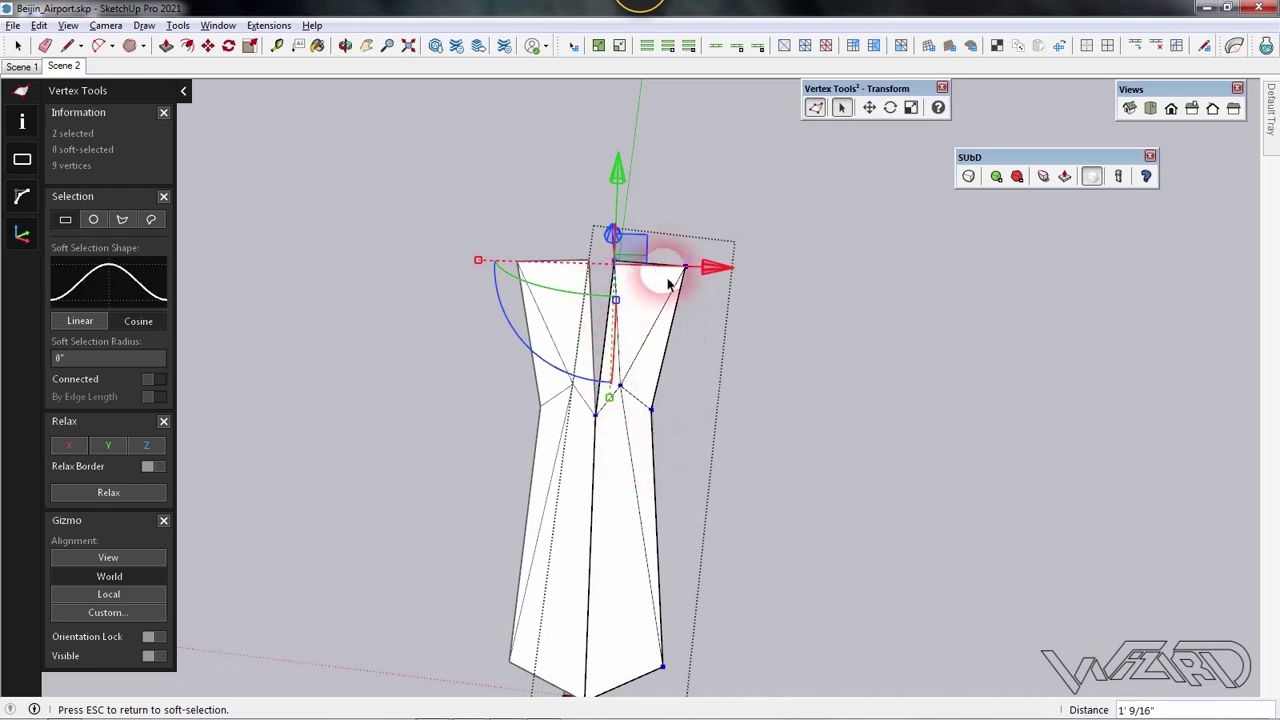
{"action": "mouse_move", "coordinate": [672, 415]}
{"action": "left_mouse_down"}
{"action": "mouse_move", "coordinate": [615, 395]}
{"action": "mouse_move", "coordinate": [669, 404]}
{"action": "left_mouse_up"}
{"action": "left_click", "coordinate": [648, 374]}
{"action": "type", "text": "1'"}
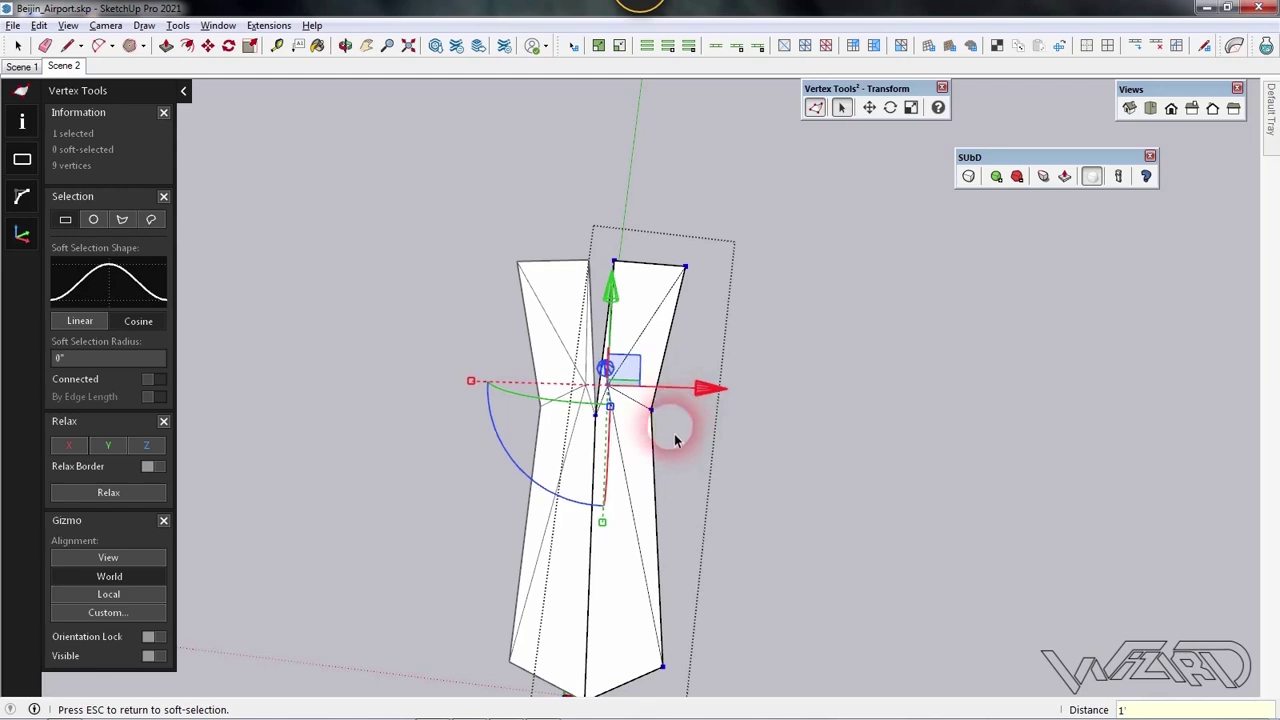
{"action": "key", "text": "Return"}
{"action": "left_click_drag", "start_coordinate": [697, 422], "coordinate": [663, 443]}
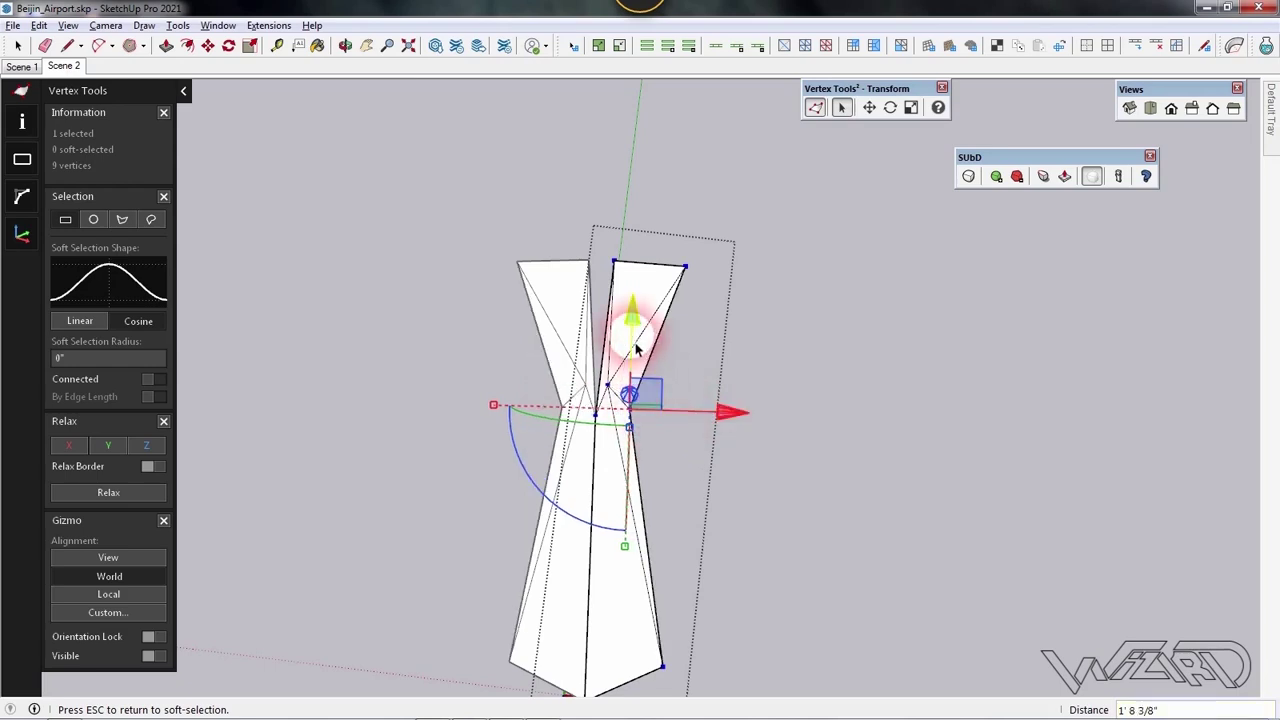
{"action": "left_click_drag", "start_coordinate": [636, 348], "coordinate": [638, 328]}
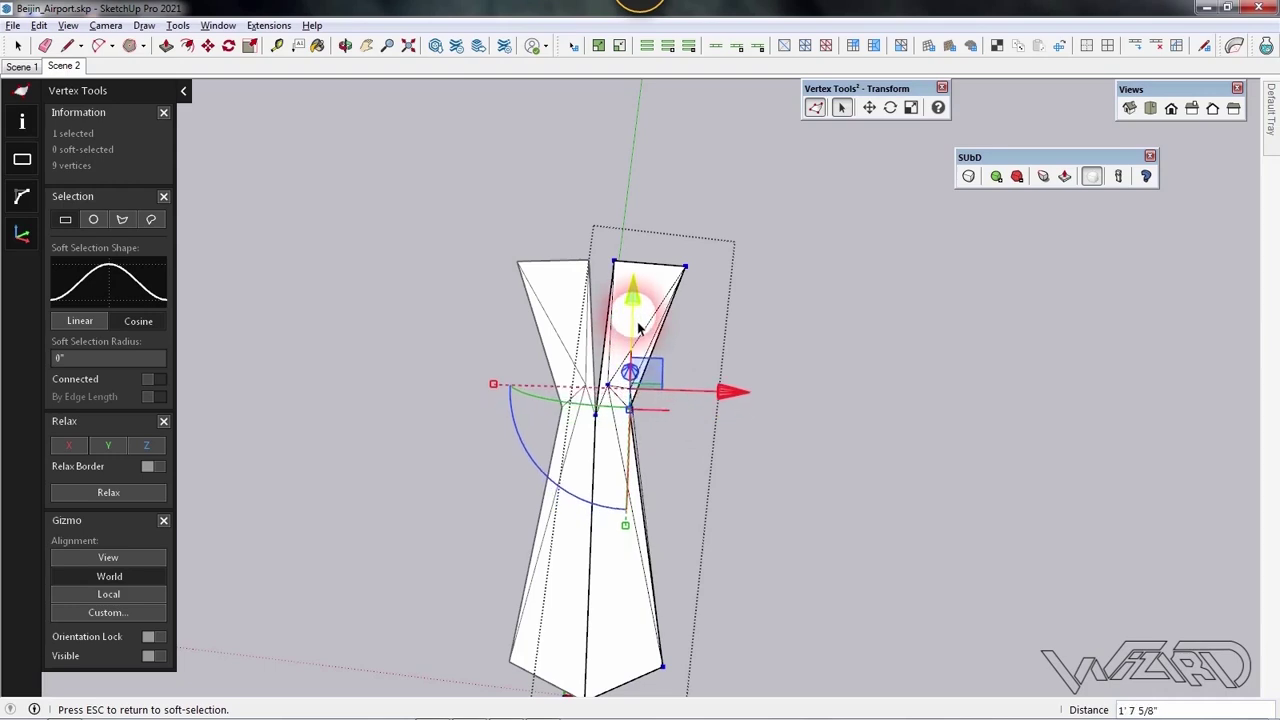
{"action": "left_click", "coordinate": [689, 423]}
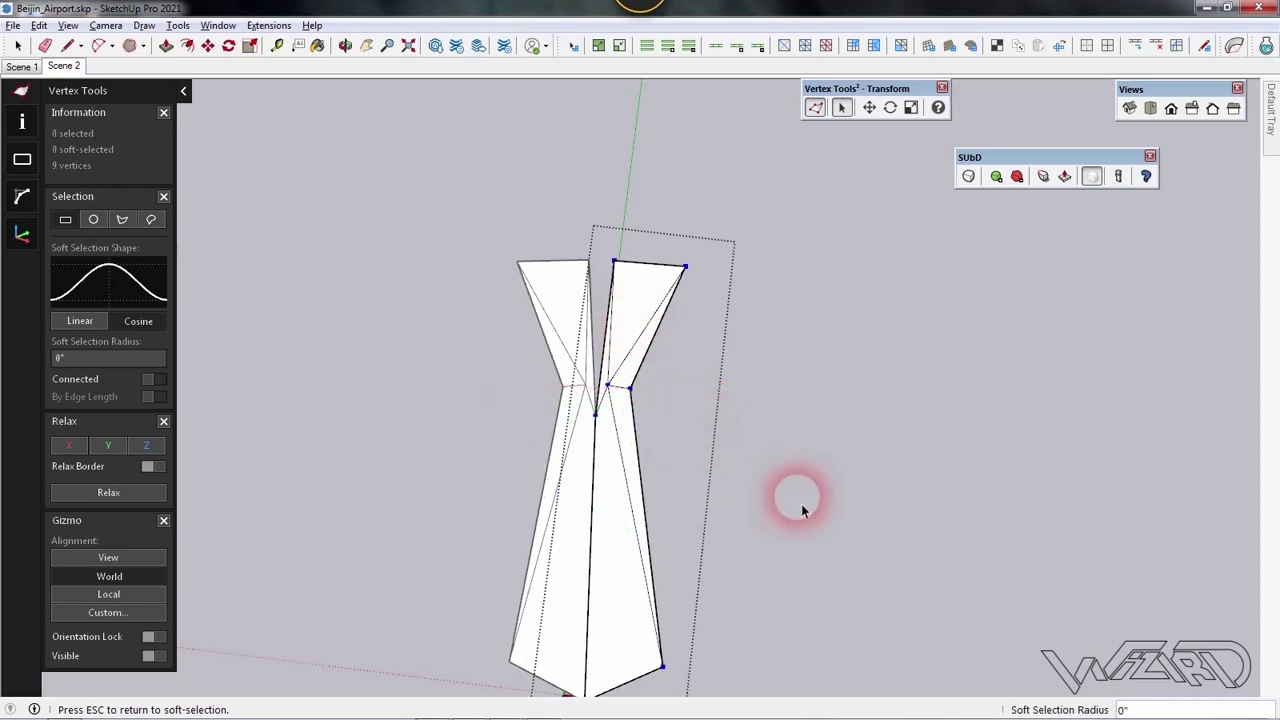
{"action": "left_click", "coordinate": [798, 503]}
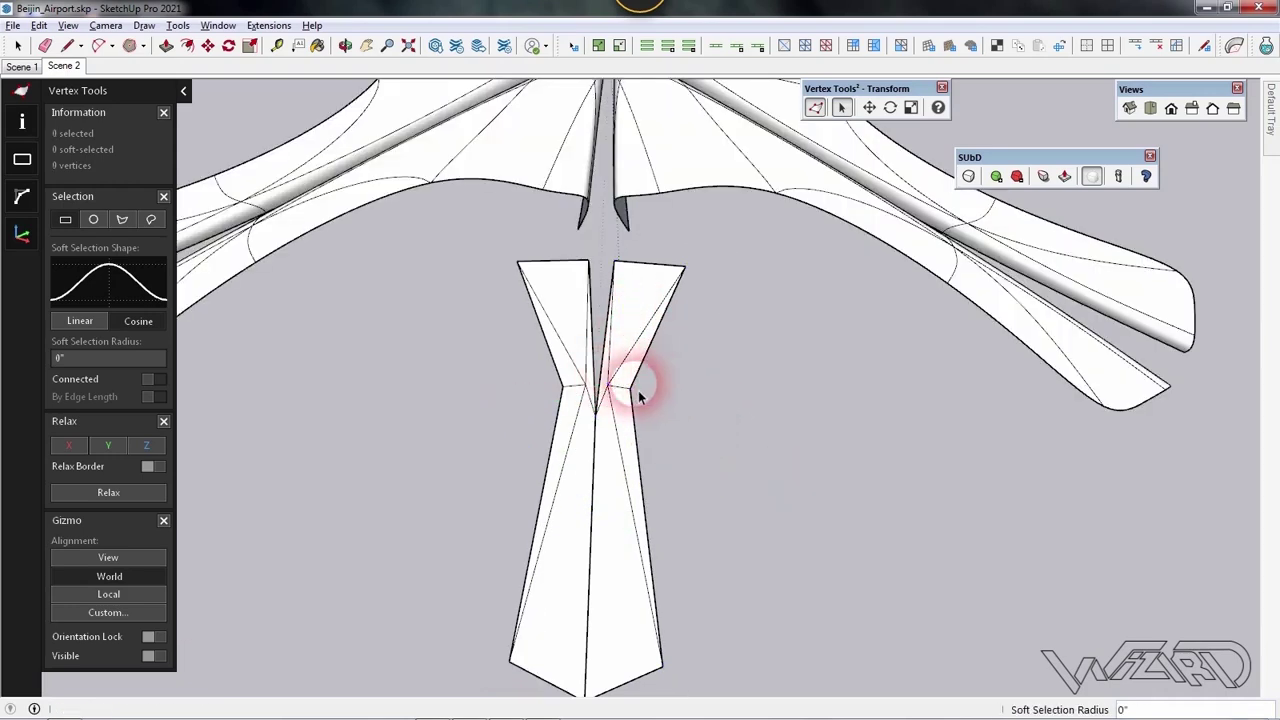
Smooth the right column half with SubD Toggle Subdivision and open it for editing
{"action": "key", "text": "space"}
{"action": "left_click", "coordinate": [643, 345]}
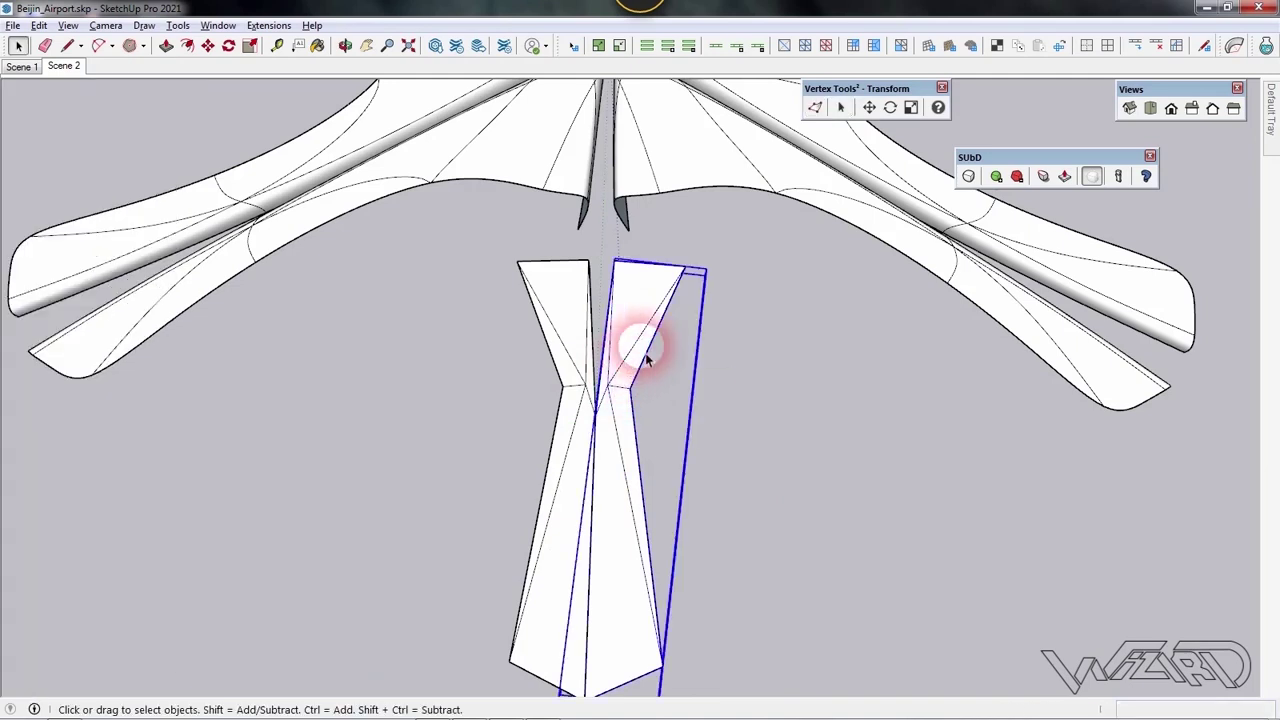
{"action": "left_click", "coordinate": [968, 176]}
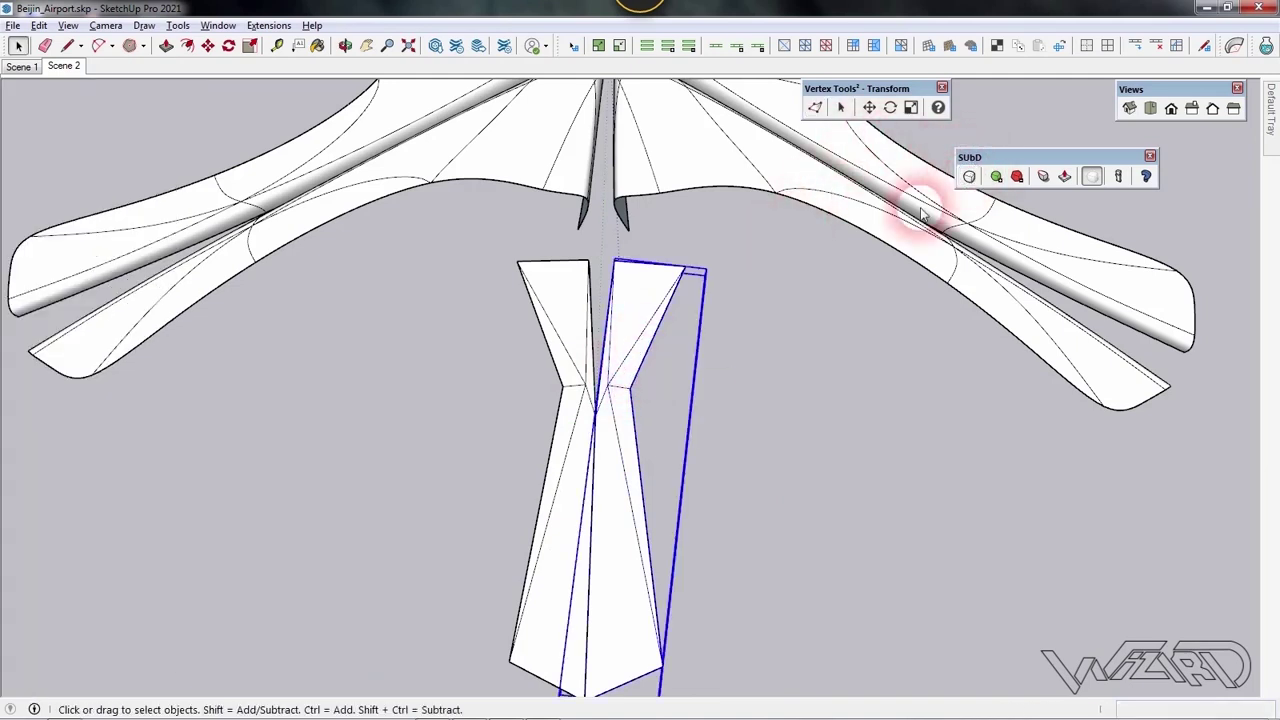
{"action": "scroll", "coordinate": [754, 375], "scroll_direction": "down", "scroll_amount": 3}
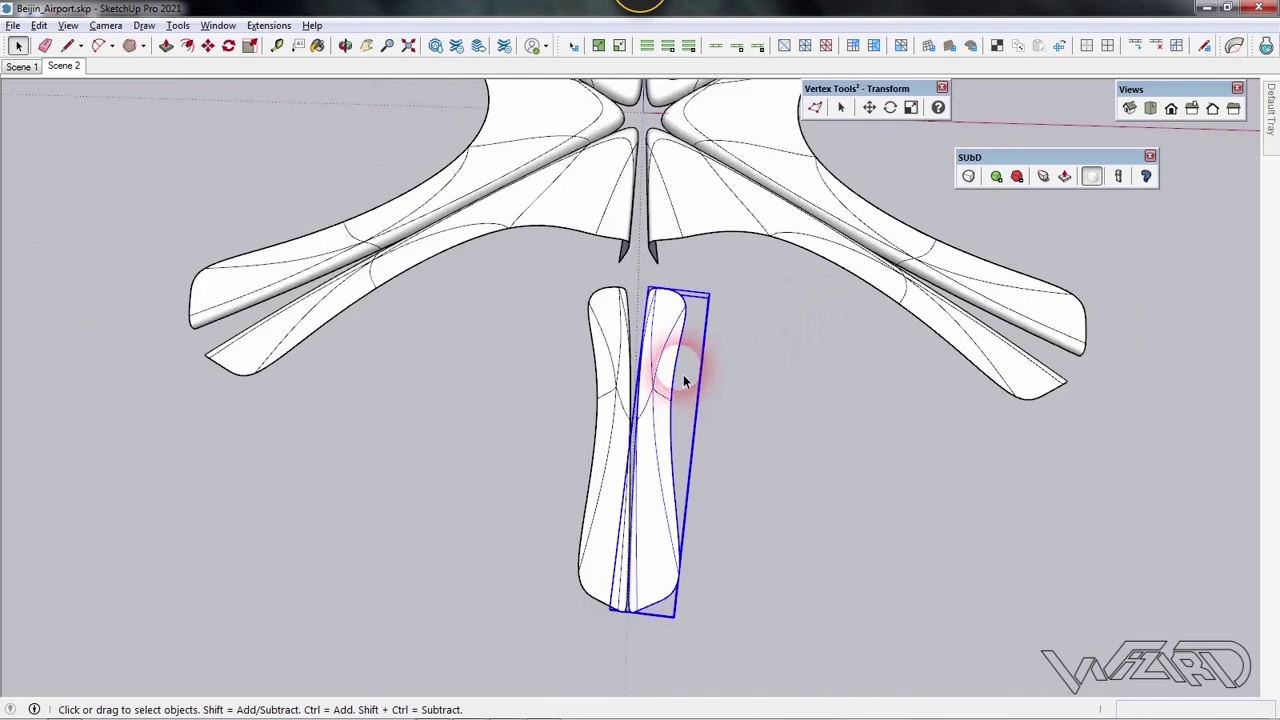
{"action": "scroll", "coordinate": [683, 374], "scroll_direction": "up", "scroll_amount": 3}
{"action": "left_click", "coordinate": [686, 376]}
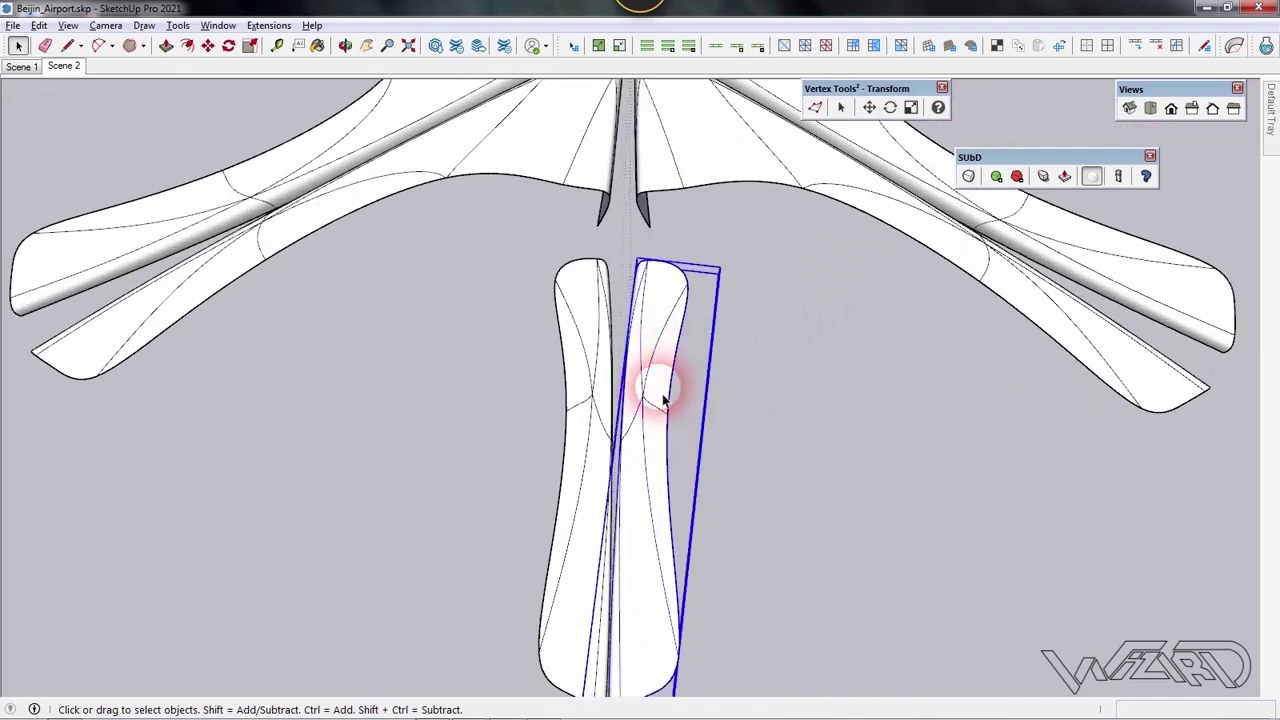
{"action": "double_click", "coordinate": [663, 392]}
{"action": "scroll", "coordinate": [672, 330], "scroll_direction": "up", "scroll_amount": 1}
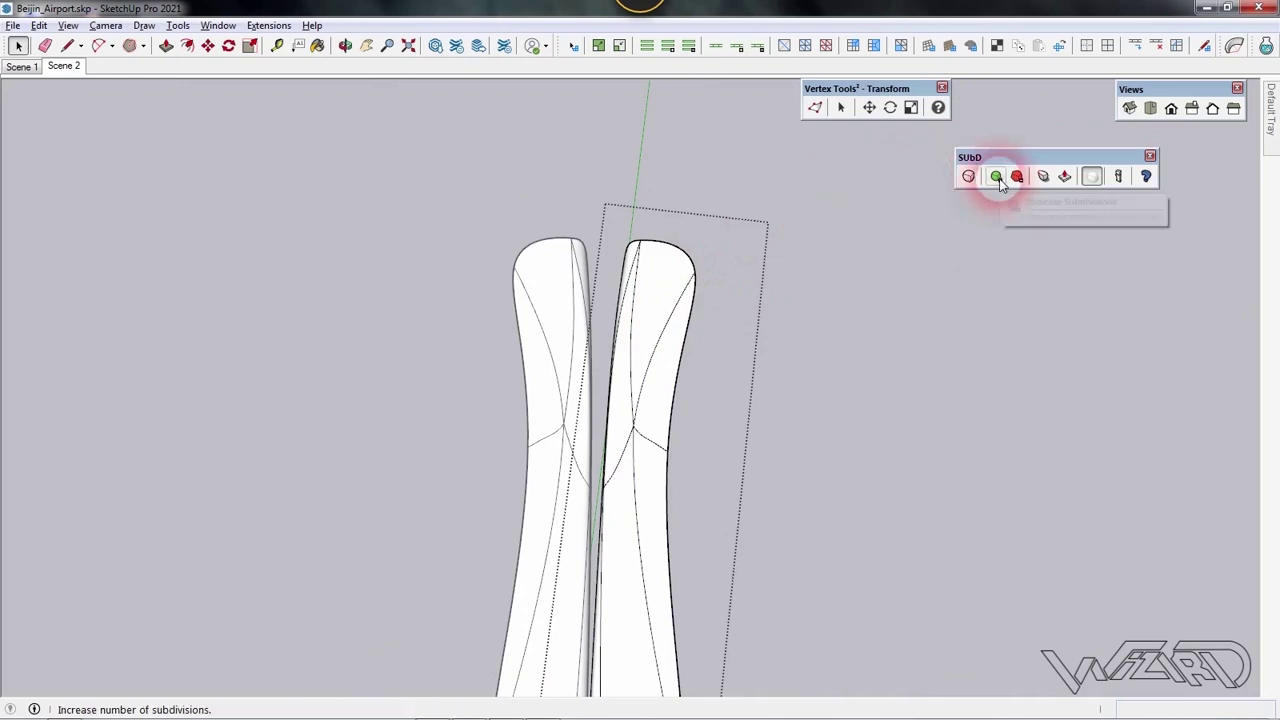
Sharpen the column half's top and lower corner vertices with SubD's Crease tool
{"action": "left_click", "coordinate": [1043, 177]}
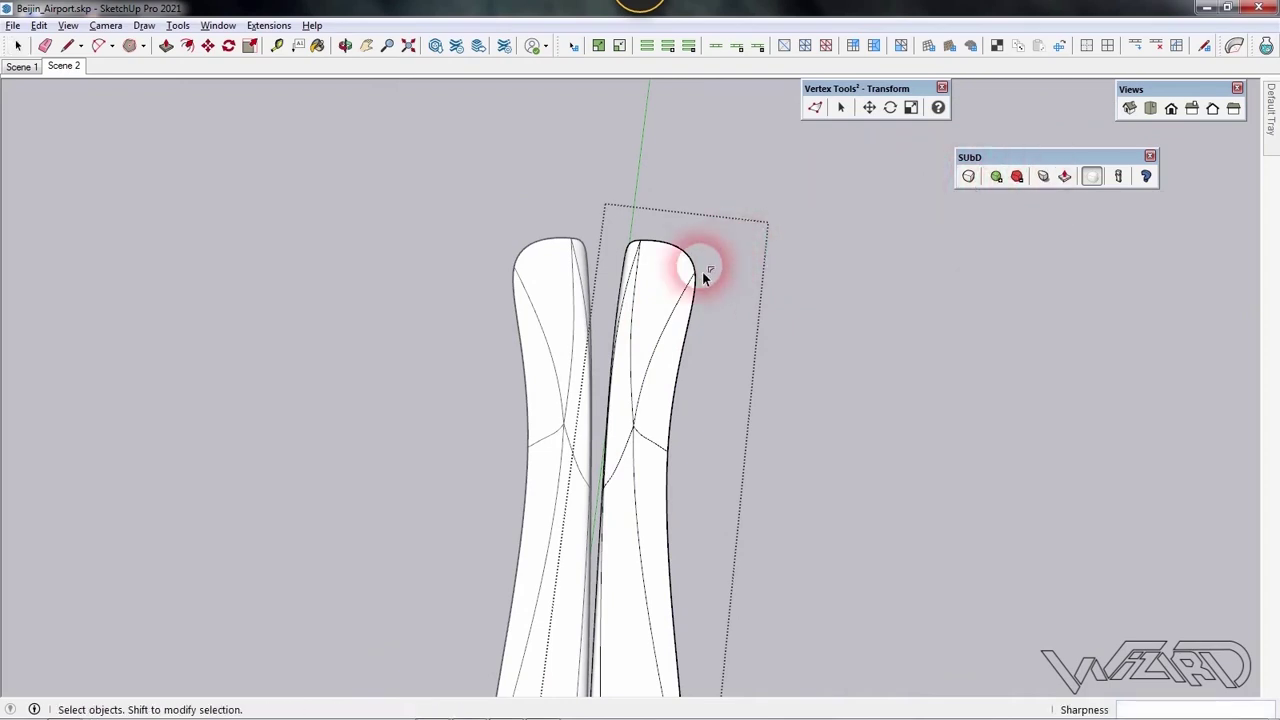
{"action": "left_click", "coordinate": [704, 272]}
{"action": "left_click_drag", "start_coordinate": [711, 277], "coordinate": [712, 250]}
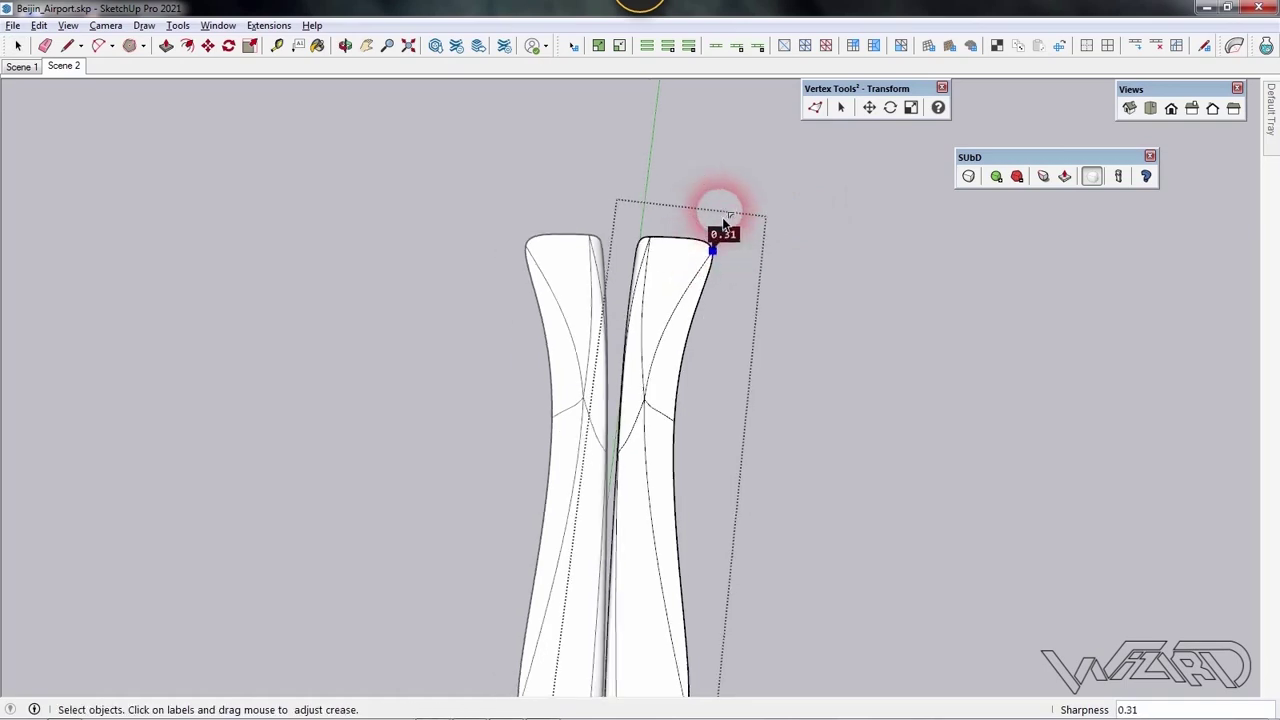
{"action": "scroll", "coordinate": [726, 272], "scroll_direction": "down", "scroll_amount": 3}
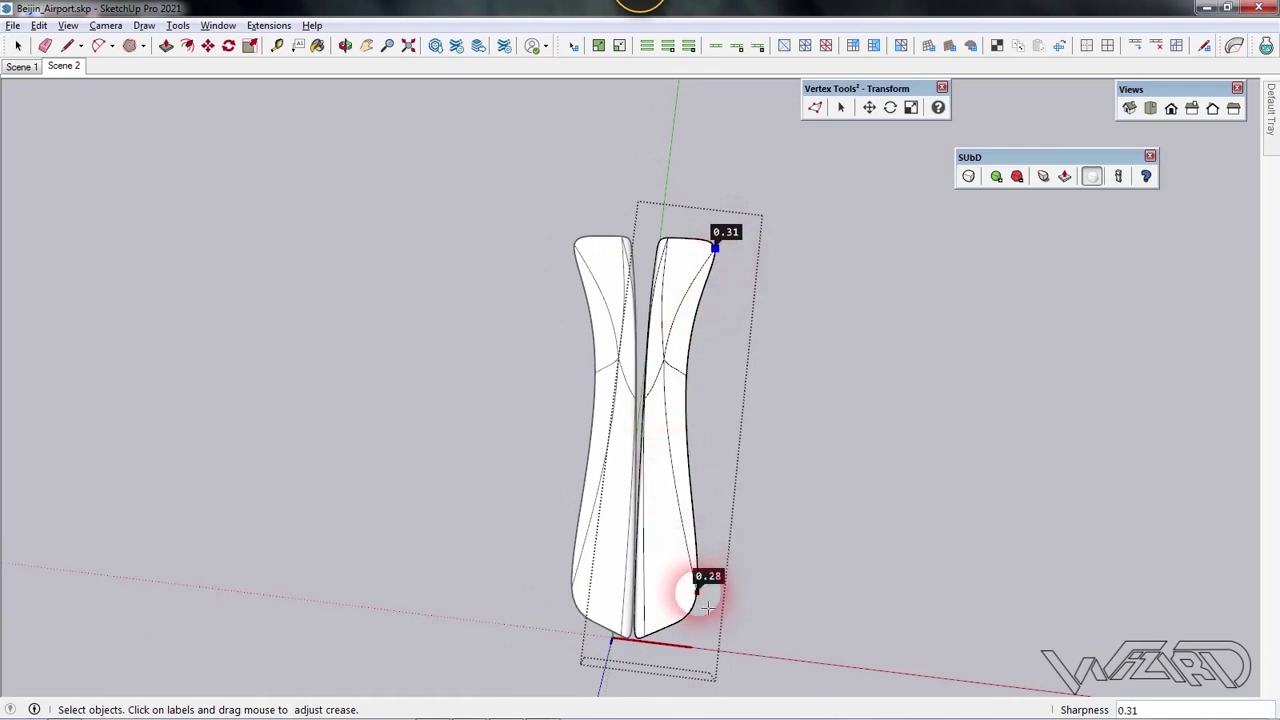
{"action": "mouse_move", "coordinate": [712, 594]}
{"action": "left_mouse_down"}
{"action": "mouse_move", "coordinate": [707, 567]}
{"action": "mouse_move", "coordinate": [731, 524]}
{"action": "mouse_move", "coordinate": [716, 532]}
{"action": "mouse_move", "coordinate": [705, 618]}
{"action": "mouse_move", "coordinate": [718, 587]}
{"action": "mouse_move", "coordinate": [706, 598]}
{"action": "left_mouse_up"}
{"action": "scroll", "coordinate": [706, 625], "scroll_direction": "up", "scroll_amount": 1}
{"action": "scroll", "coordinate": [706, 625], "scroll_direction": "up", "scroll_amount": 2}
Reopen the right column half and raise its top edge crease sharpness to 0.40
{"action": "key", "text": "space"}
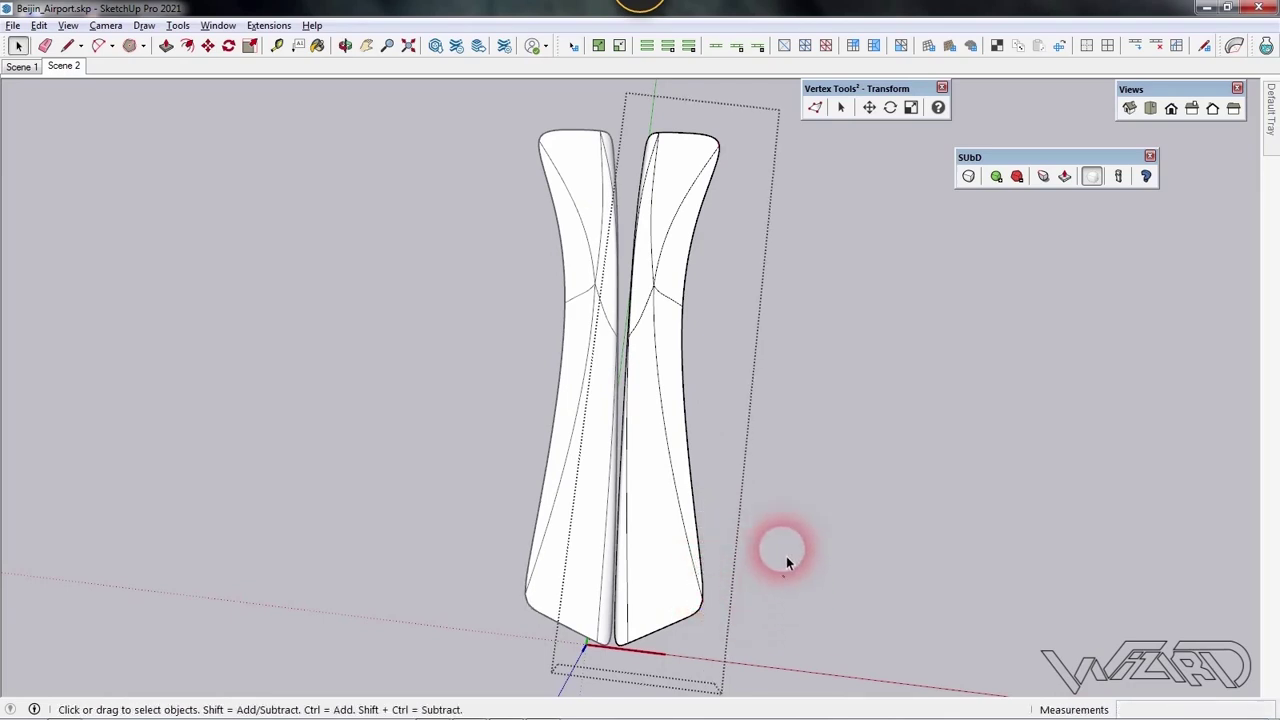
{"action": "scroll", "coordinate": [745, 480], "scroll_direction": "down", "scroll_amount": 2}
{"action": "scroll", "coordinate": [687, 258], "scroll_direction": "up", "scroll_amount": 2}
{"action": "left_click", "coordinate": [700, 250]}
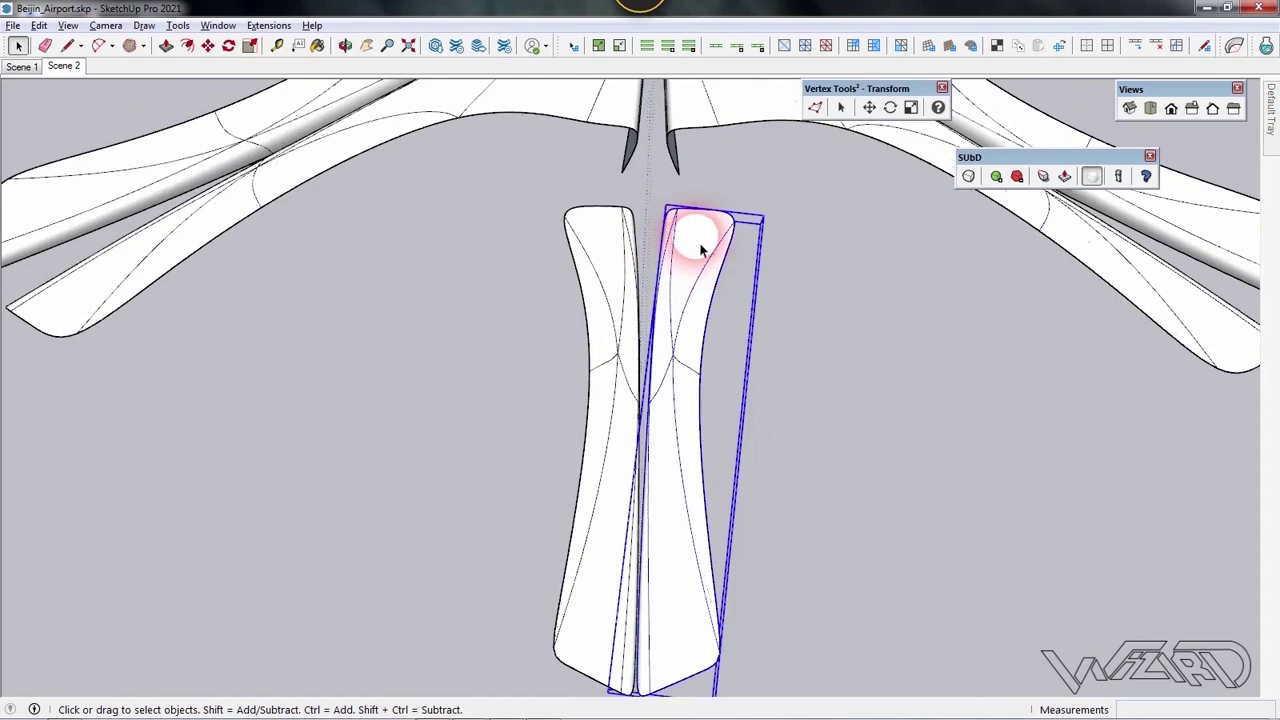
{"action": "double_click", "coordinate": [700, 250]}
{"action": "scroll", "coordinate": [674, 240], "scroll_direction": "up", "scroll_amount": 1}
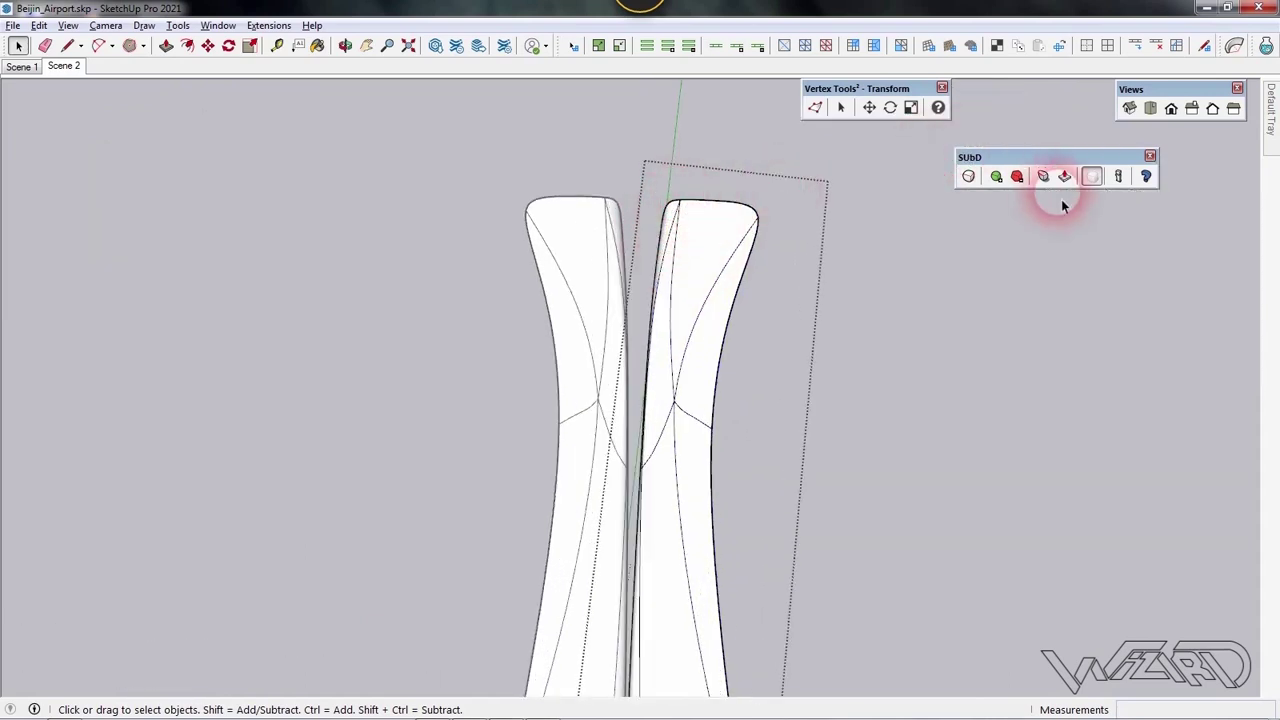
{"action": "left_click", "coordinate": [1050, 186]}
{"action": "left_click", "coordinate": [677, 211]}
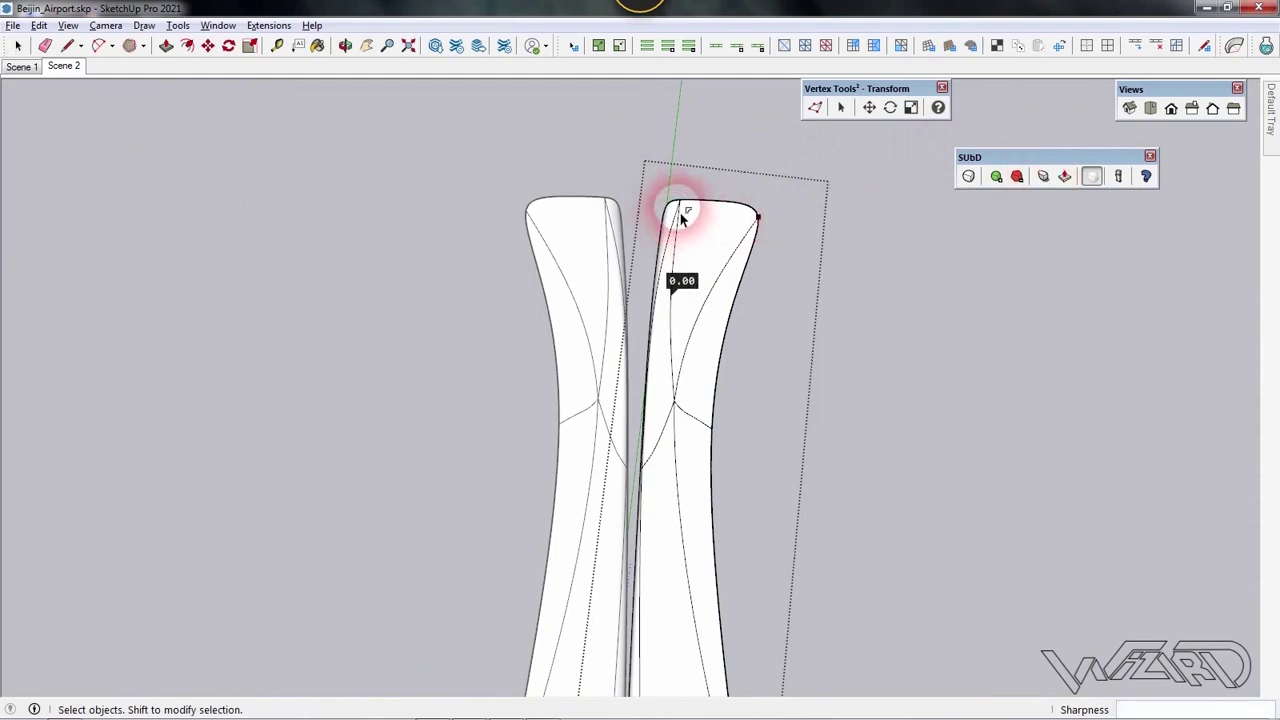
{"action": "left_click_drag", "start_coordinate": [688, 190], "coordinate": [720, 270]}
{"action": "scroll", "coordinate": [720, 270], "scroll_direction": "down", "scroll_amount": 5}
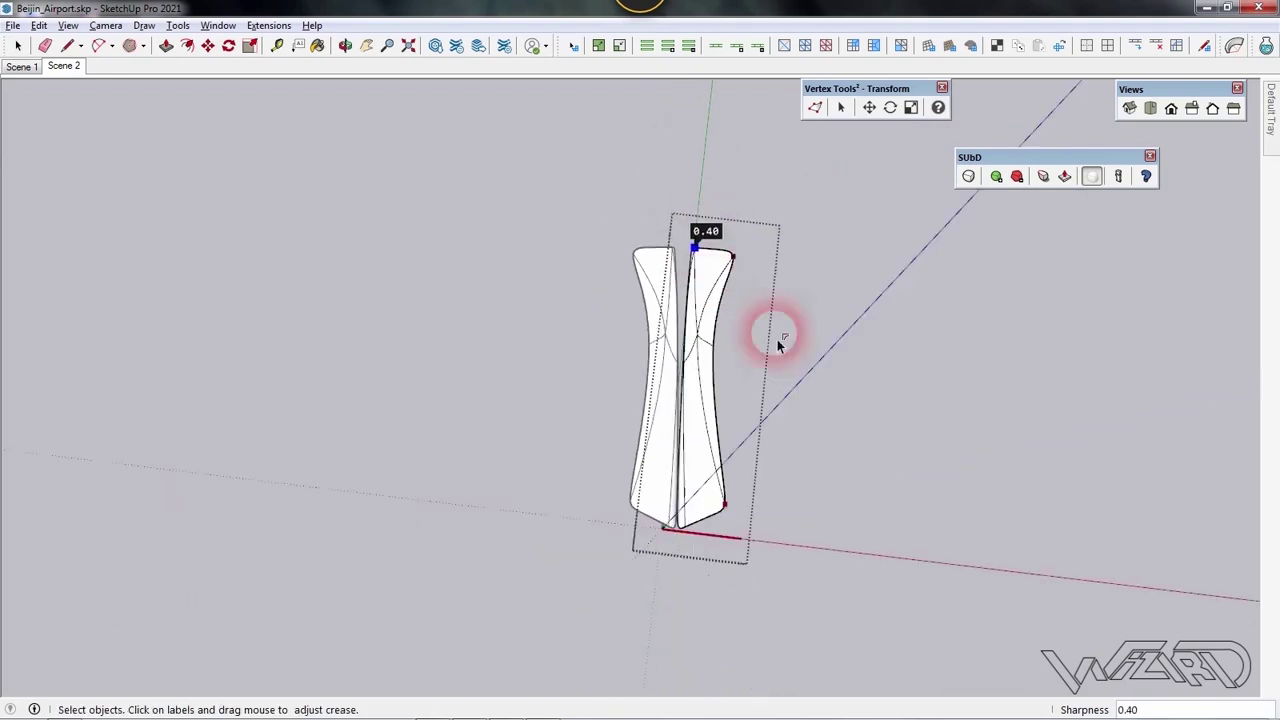
{"action": "key", "text": "space"}
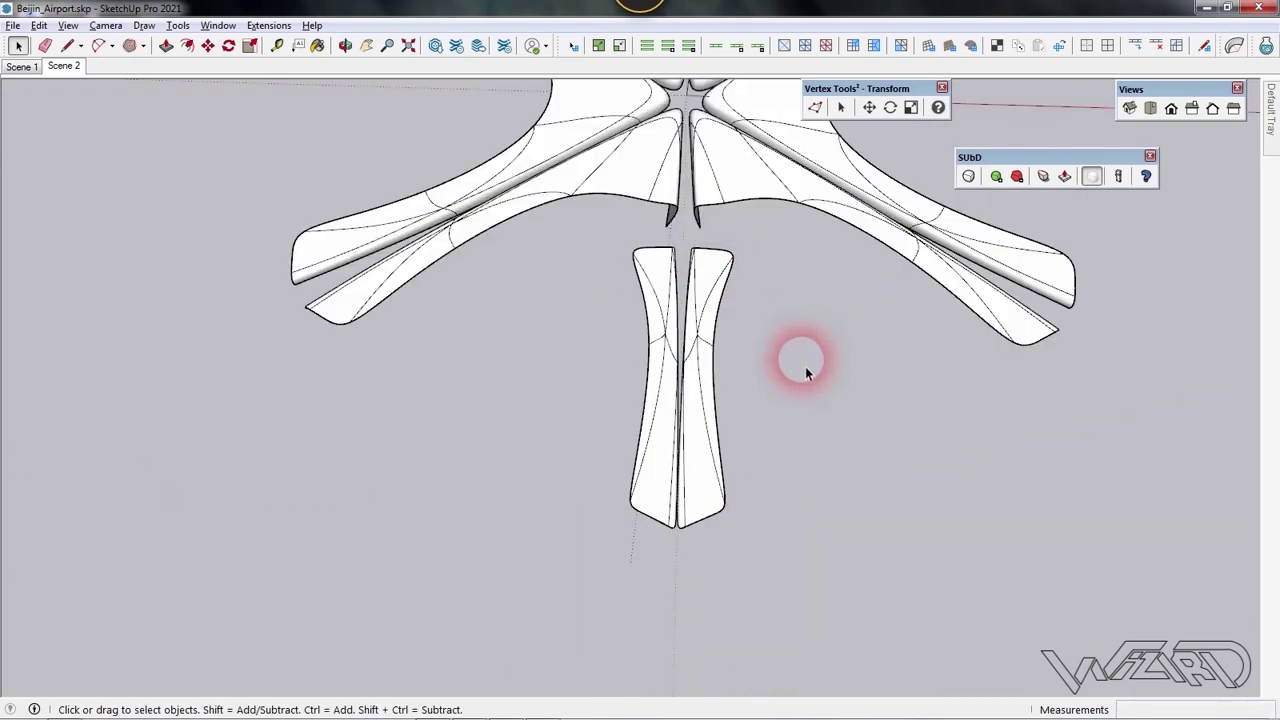
Switch the right column half back to its faceted control mesh and reopen it
{"action": "middle_click_drag", "start_coordinate": [805, 366], "coordinate": [707, 260]}
{"action": "scroll", "coordinate": [735, 281], "scroll_direction": "up", "scroll_amount": 4}
{"action": "left_click", "coordinate": [733, 365]}
{"action": "double_click", "coordinate": [733, 365]}
{"action": "scroll", "coordinate": [745, 350], "scroll_direction": "up", "scroll_amount": 2}
{"action": "left_click", "coordinate": [829, 363]}
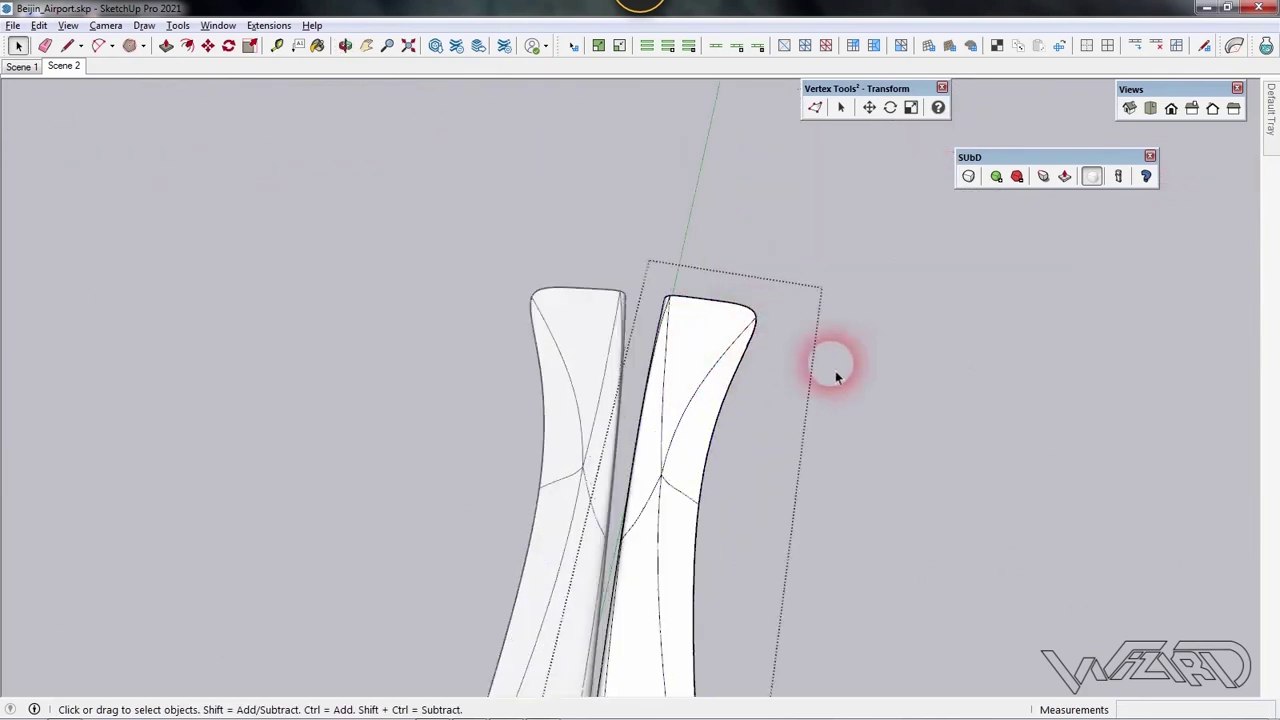
{"action": "left_click", "coordinate": [782, 312]}
{"action": "left_click", "coordinate": [968, 176]}
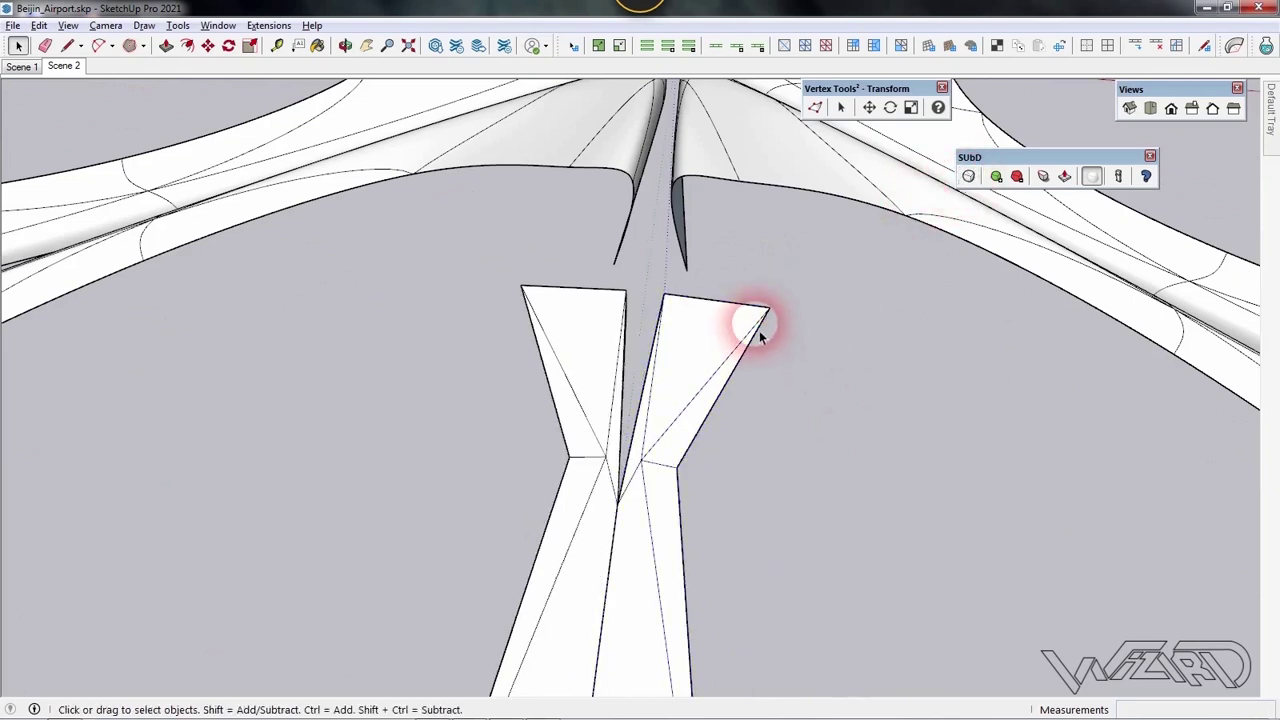
{"action": "double_click", "coordinate": [760, 337]}
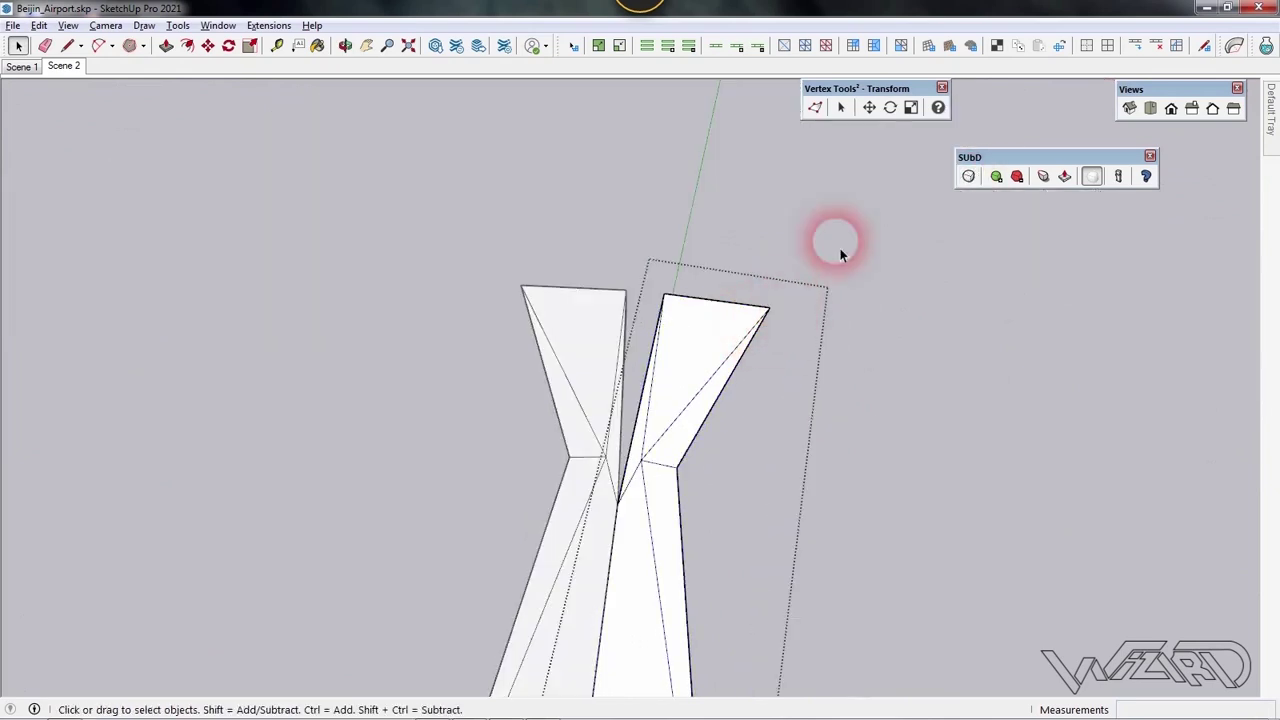
Push the top-right vertex outward and shift the inner middle vertex left with Vertex Tools
{"action": "left_click", "coordinate": [815, 107]}
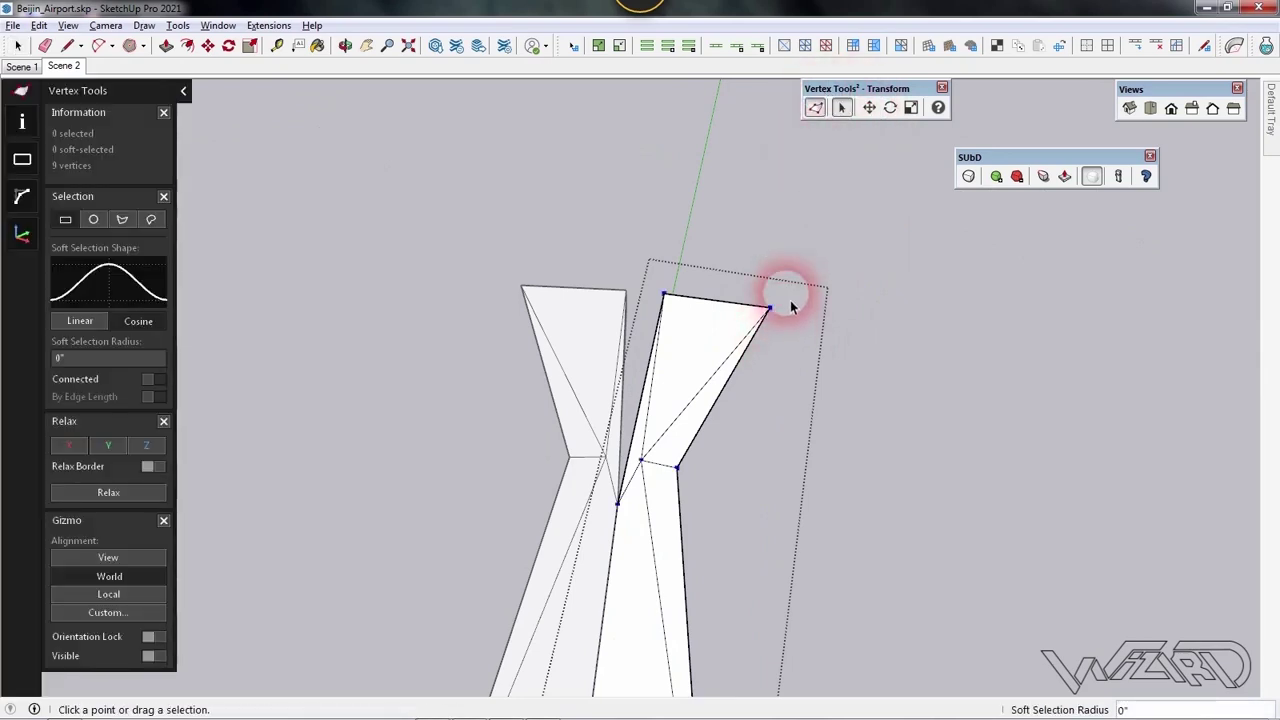
{"action": "left_click", "coordinate": [766, 311]}
{"action": "left_click_drag", "start_coordinate": [824, 325], "coordinate": [858, 333]}
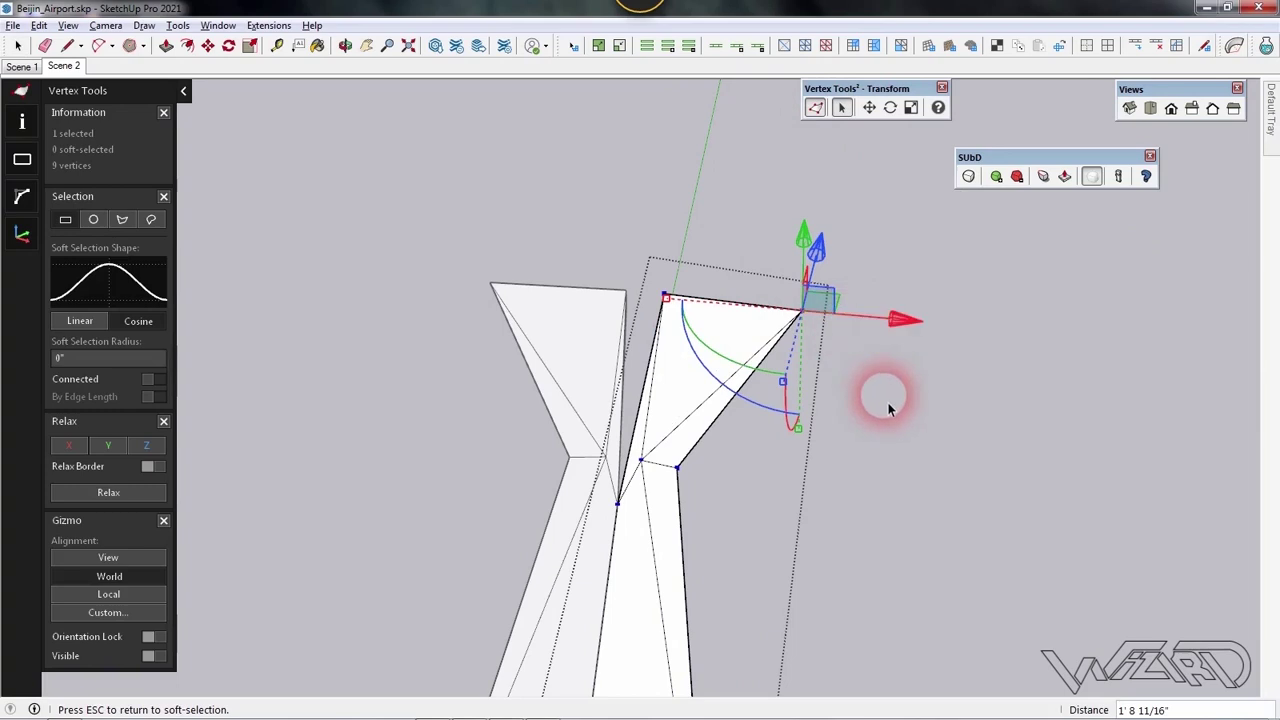
{"action": "left_click", "coordinate": [712, 450]}
{"action": "left_click", "coordinate": [676, 467]}
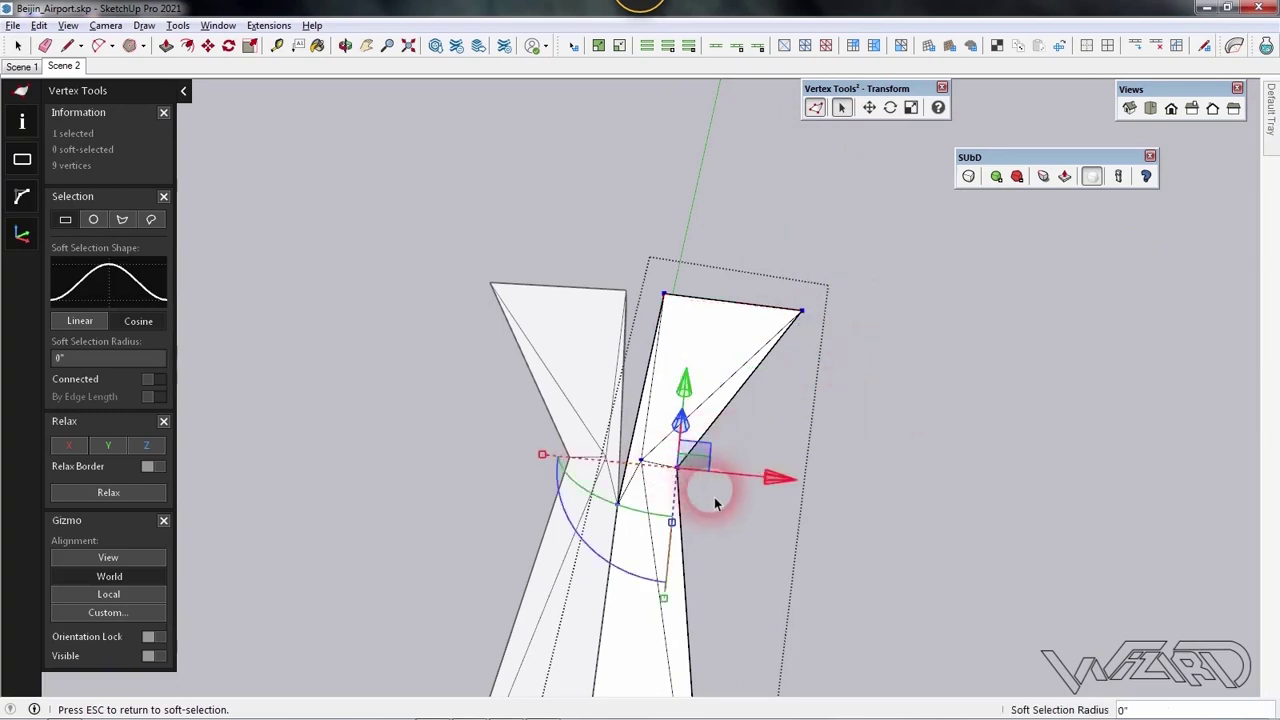
{"action": "left_click_drag", "start_coordinate": [746, 489], "coordinate": [735, 490]}
{"action": "left_click", "coordinate": [903, 517]}
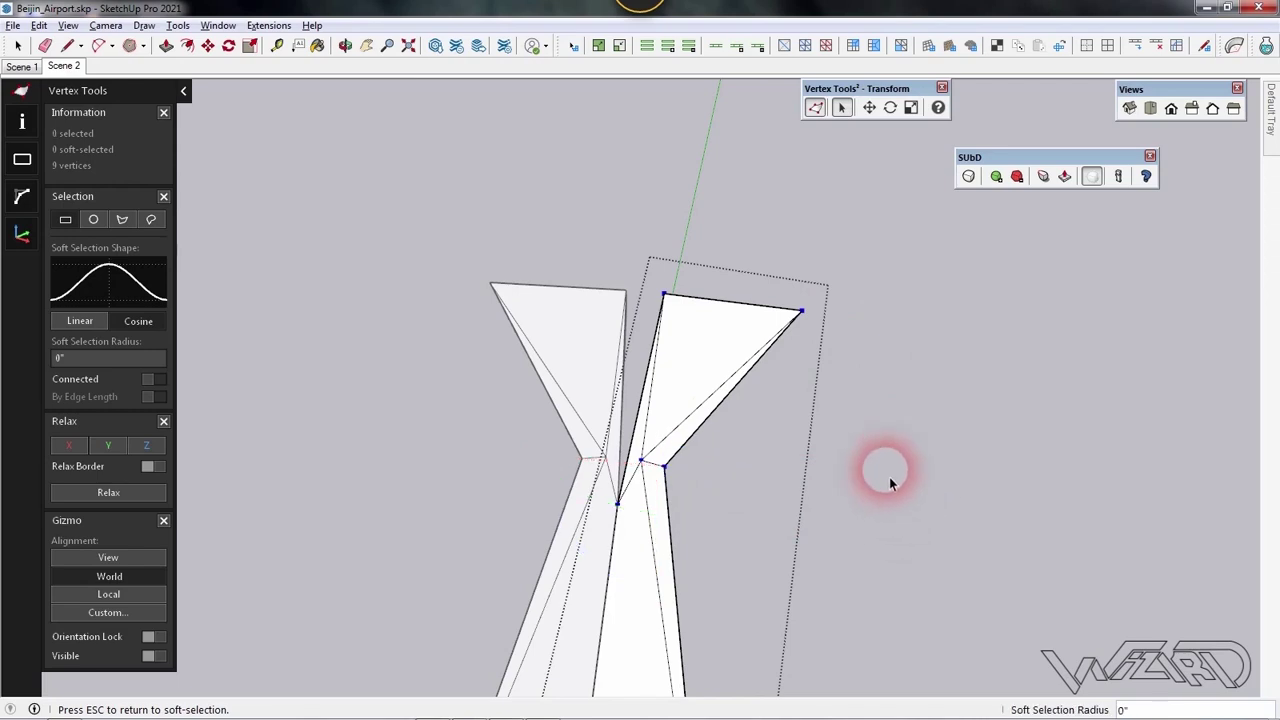
{"action": "left_click", "coordinate": [881, 470]}
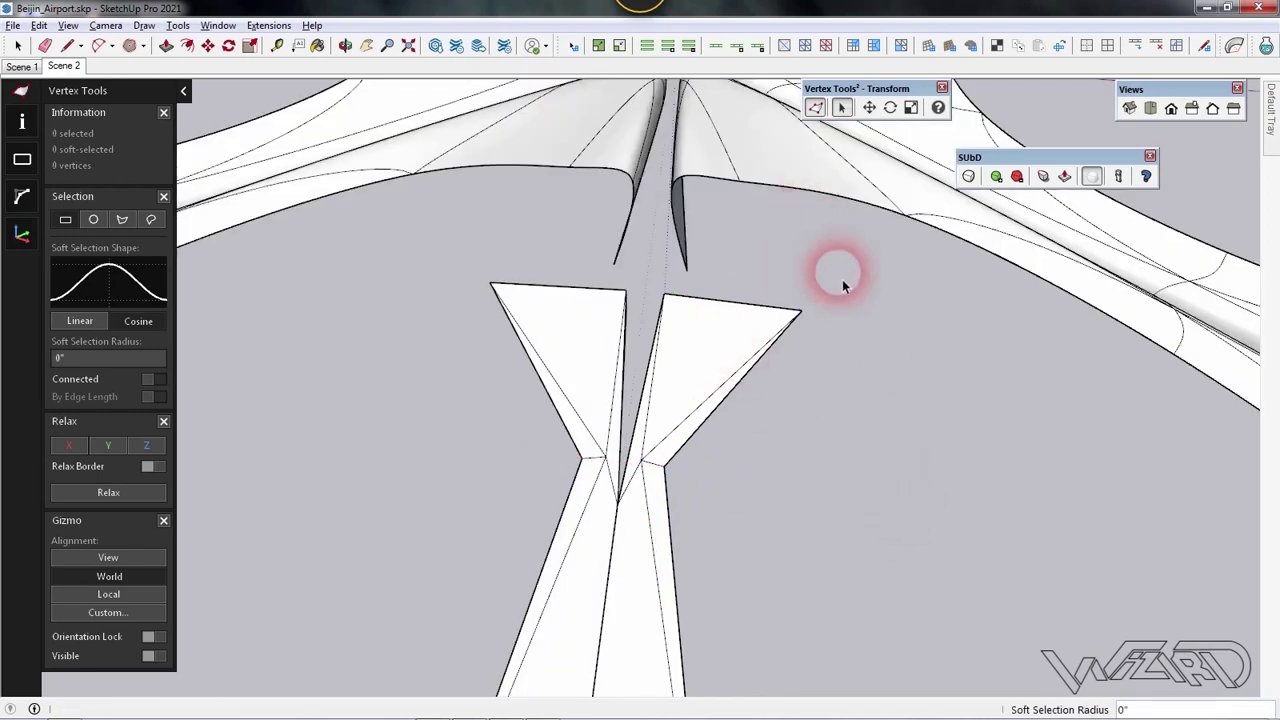
Re-subdivide the right column half into a smooth mesh and open it for editing
{"action": "left_click", "coordinate": [653, 266]}
{"action": "left_click", "coordinate": [686, 320]}
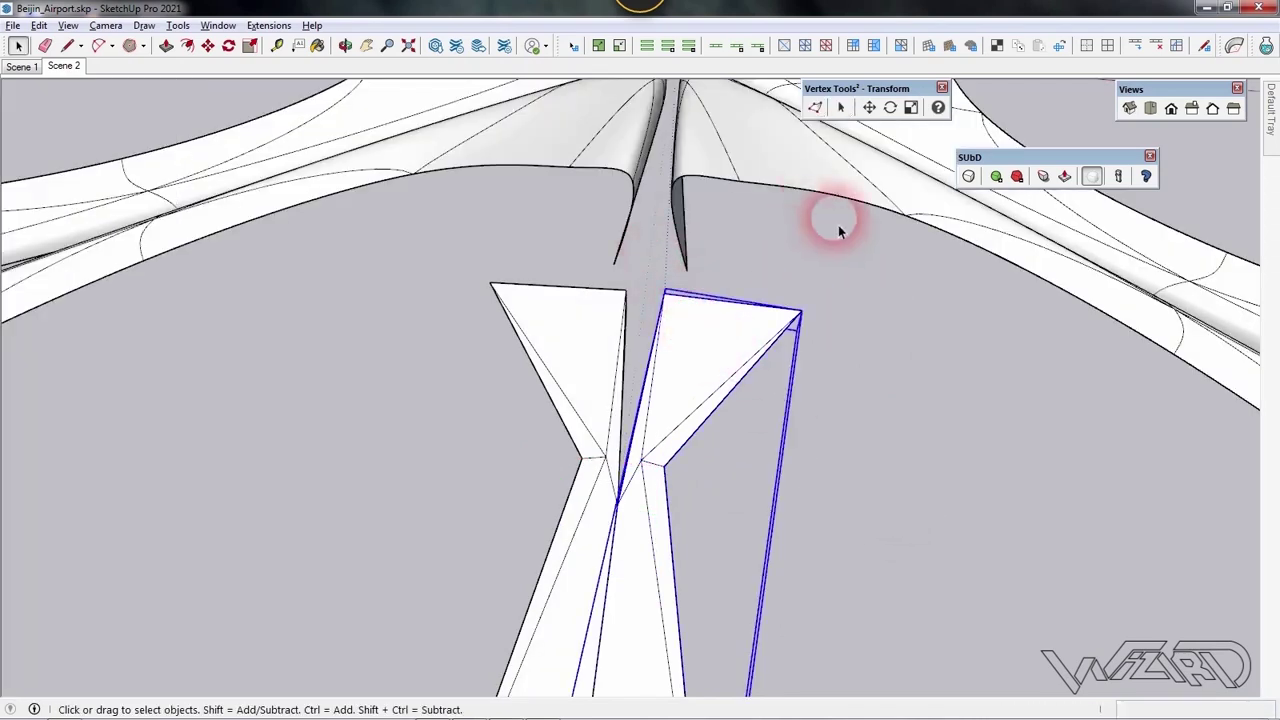
{"action": "left_click", "coordinate": [970, 178]}
{"action": "scroll", "coordinate": [749, 305], "scroll_direction": "down", "scroll_amount": 5}
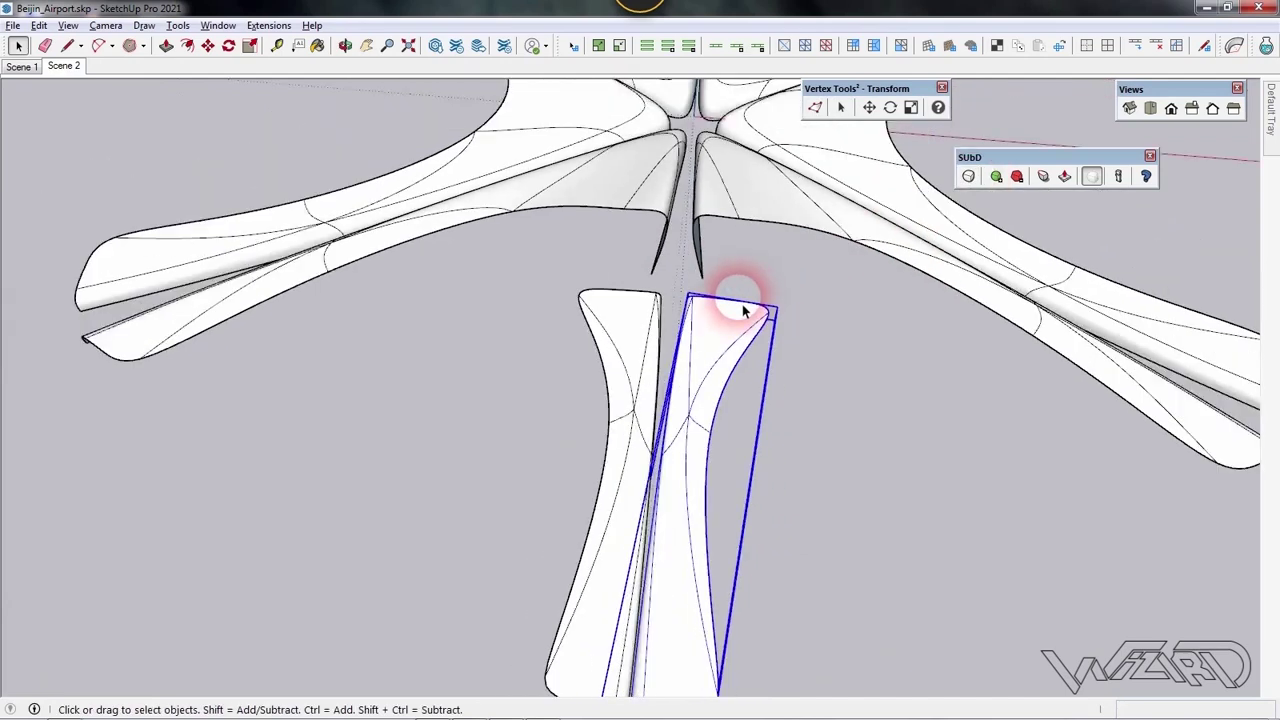
{"action": "left_click", "coordinate": [771, 435]}
{"action": "scroll", "coordinate": [726, 390], "scroll_direction": "up", "scroll_amount": 2}
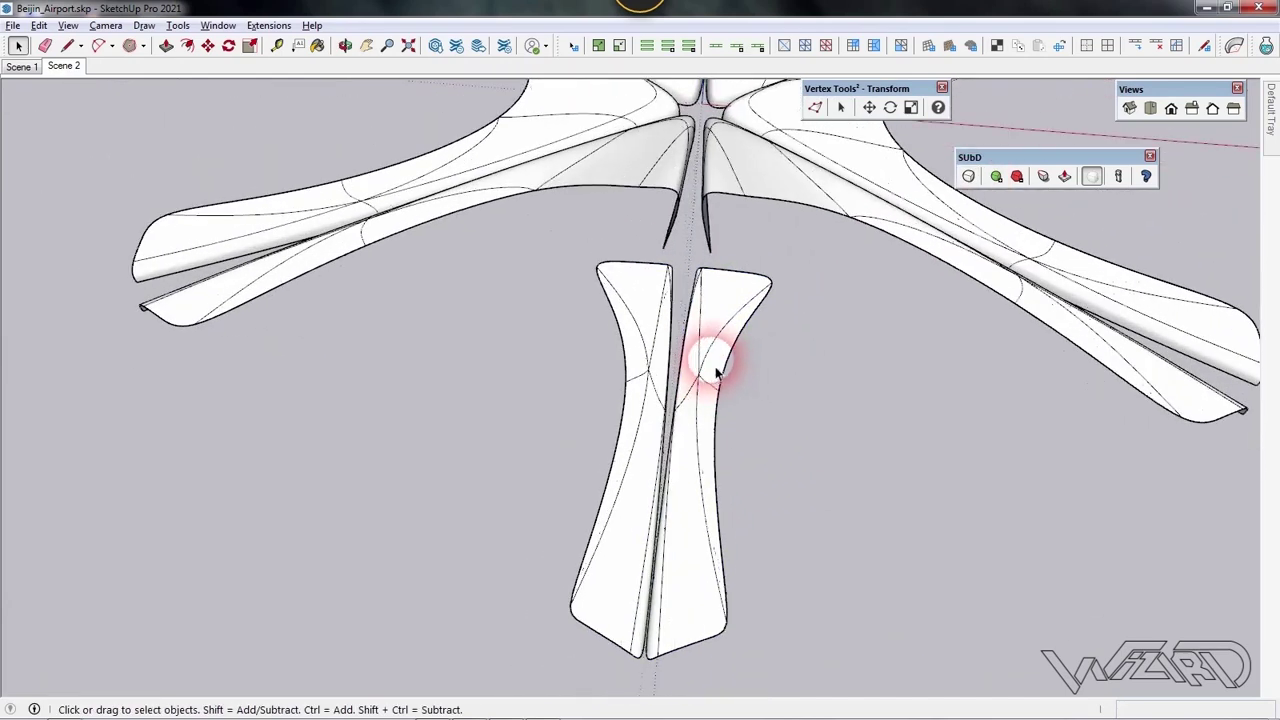
{"action": "left_click", "coordinate": [716, 372]}
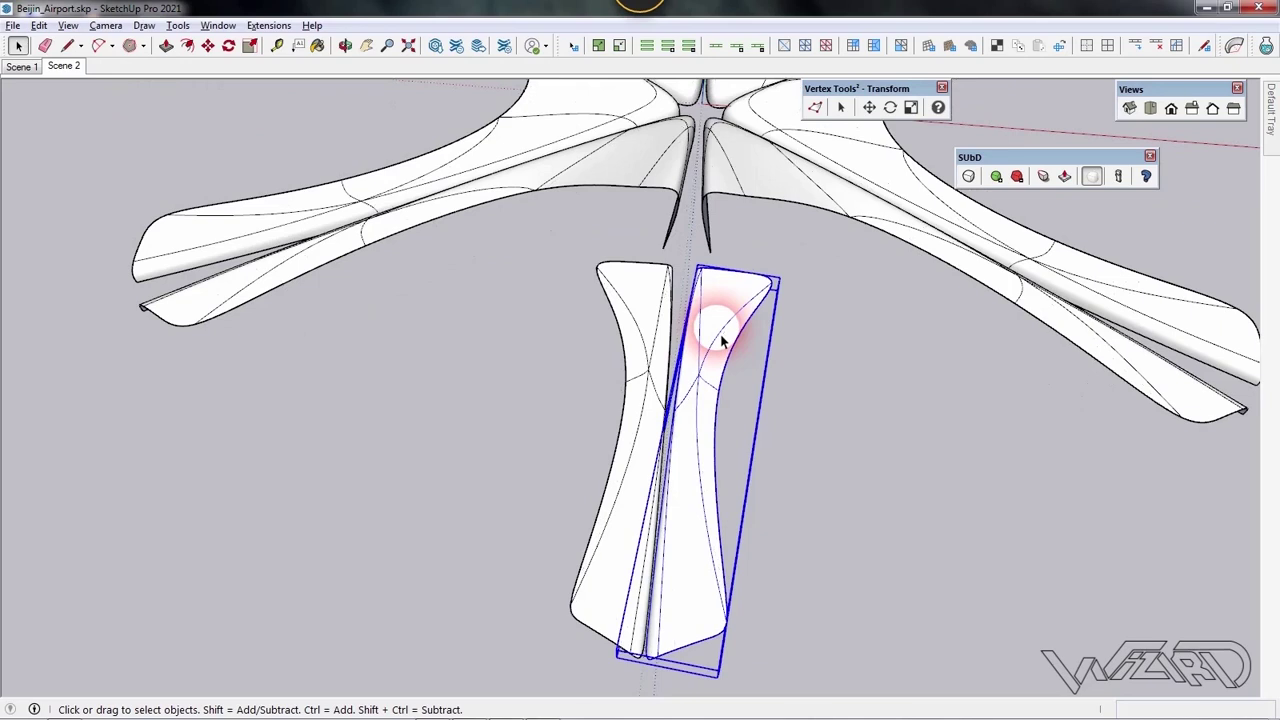
{"action": "double_click", "coordinate": [722, 340]}
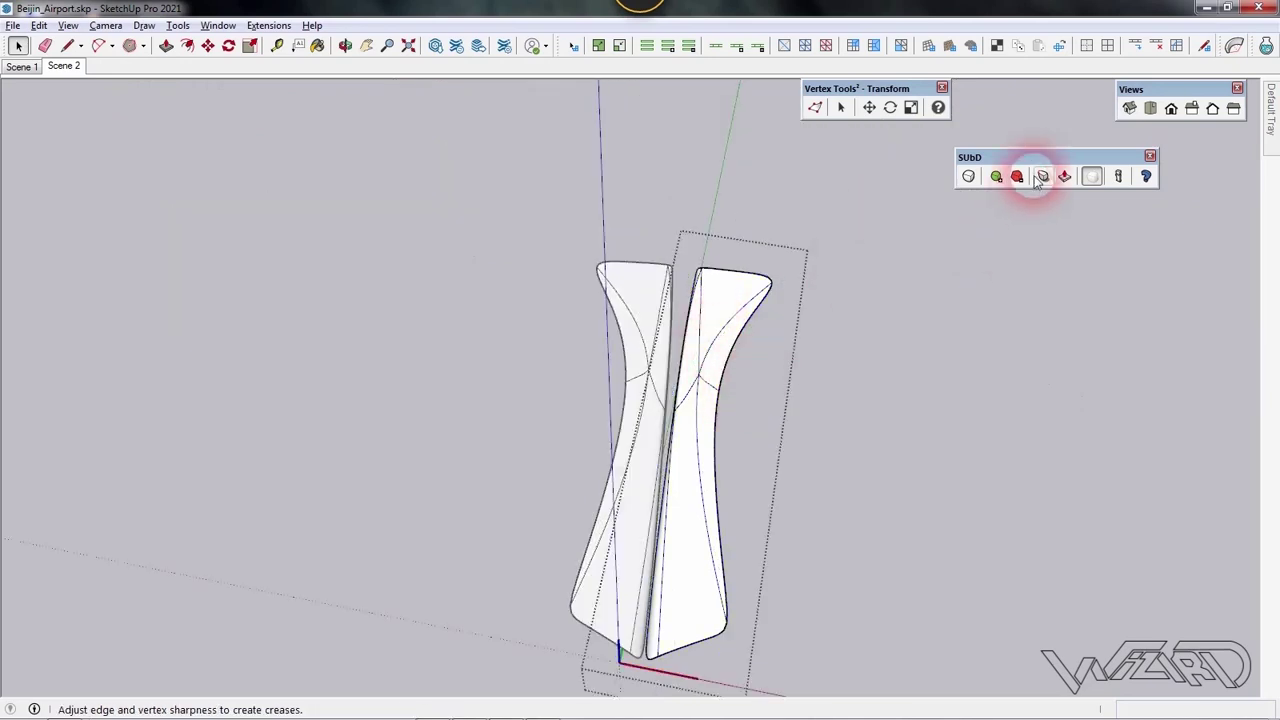
Adjust crease sharpness on a split-column vertex with SubD Crease, then exit to show the roof
{"action": "left_click", "coordinate": [1040, 178]}
{"action": "left_click", "coordinate": [734, 376]}
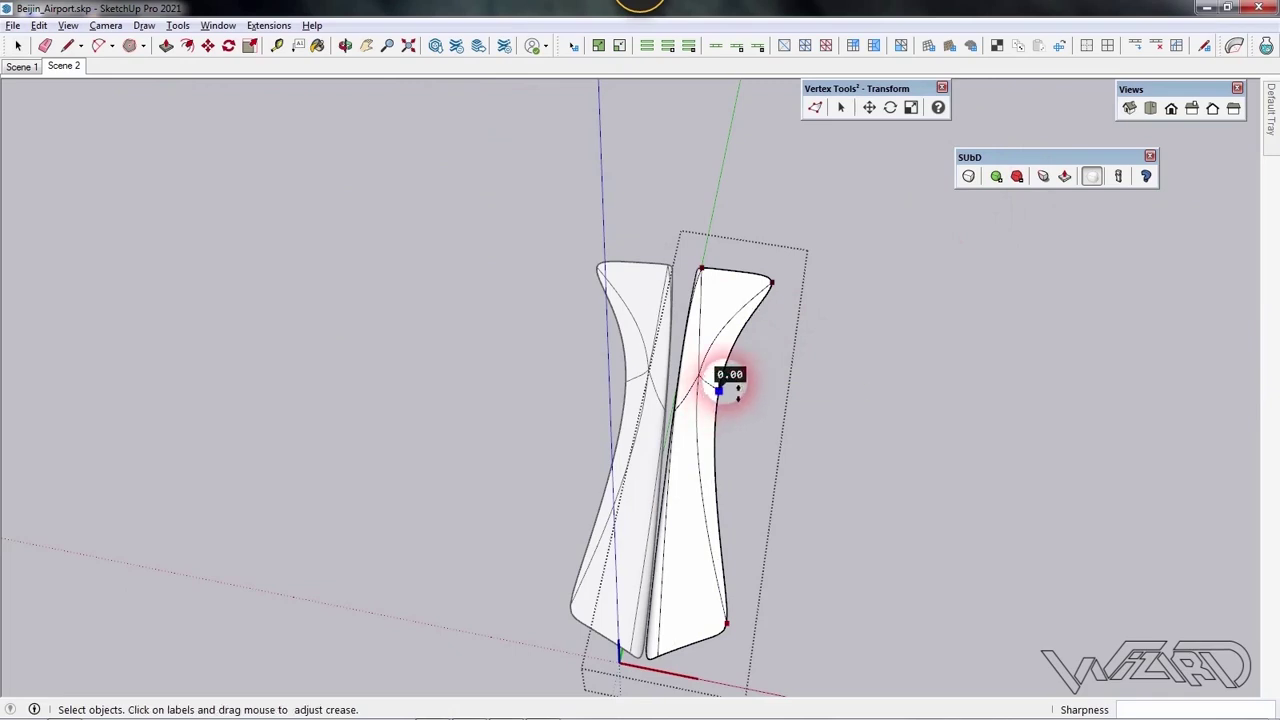
{"action": "left_click_drag", "start_coordinate": [727, 385], "coordinate": [742, 392]}
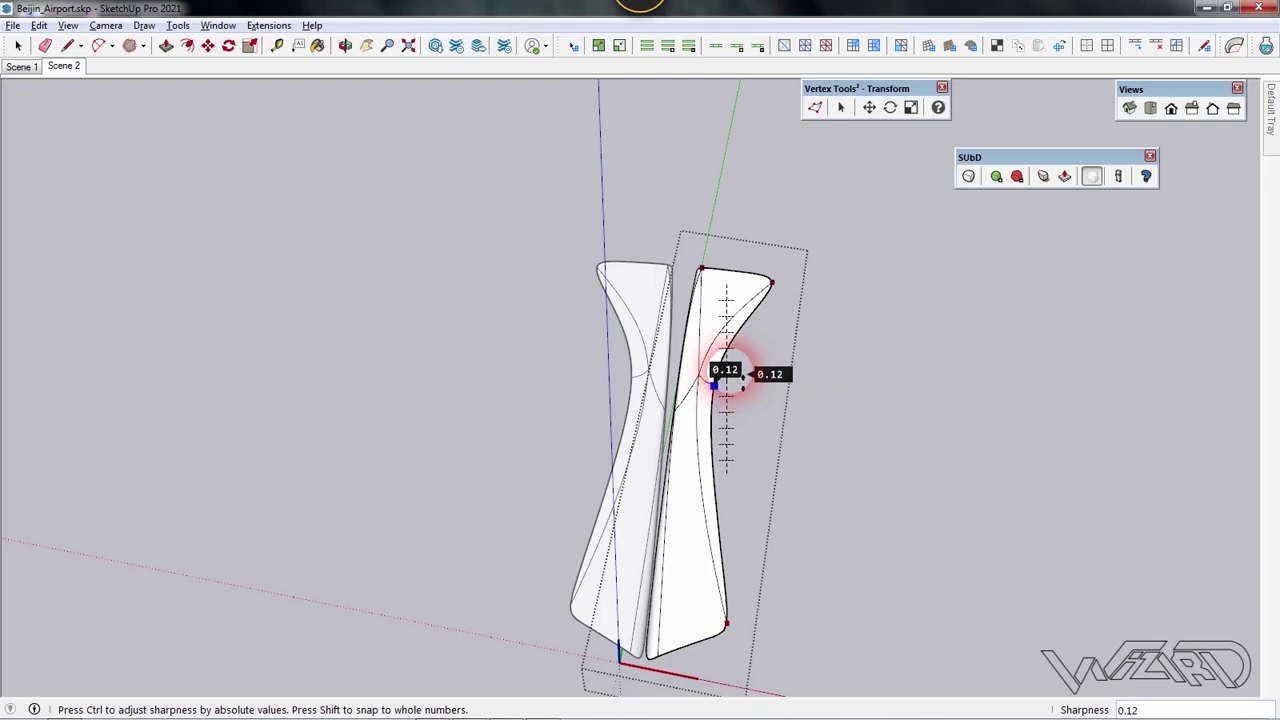
{"action": "left_click_drag", "start_coordinate": [743, 388], "coordinate": [742, 385]}
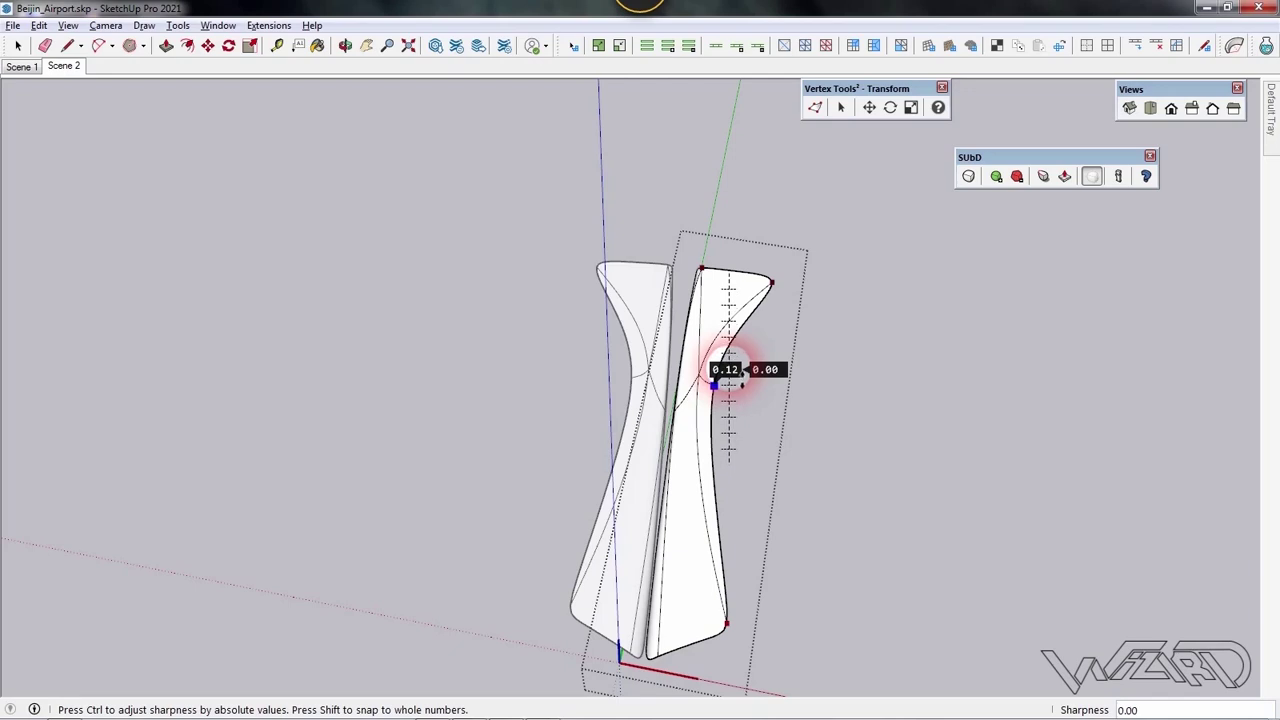
{"action": "left_click_drag", "start_coordinate": [743, 377], "coordinate": [848, 472]}
{"action": "left_click", "coordinate": [848, 472]}
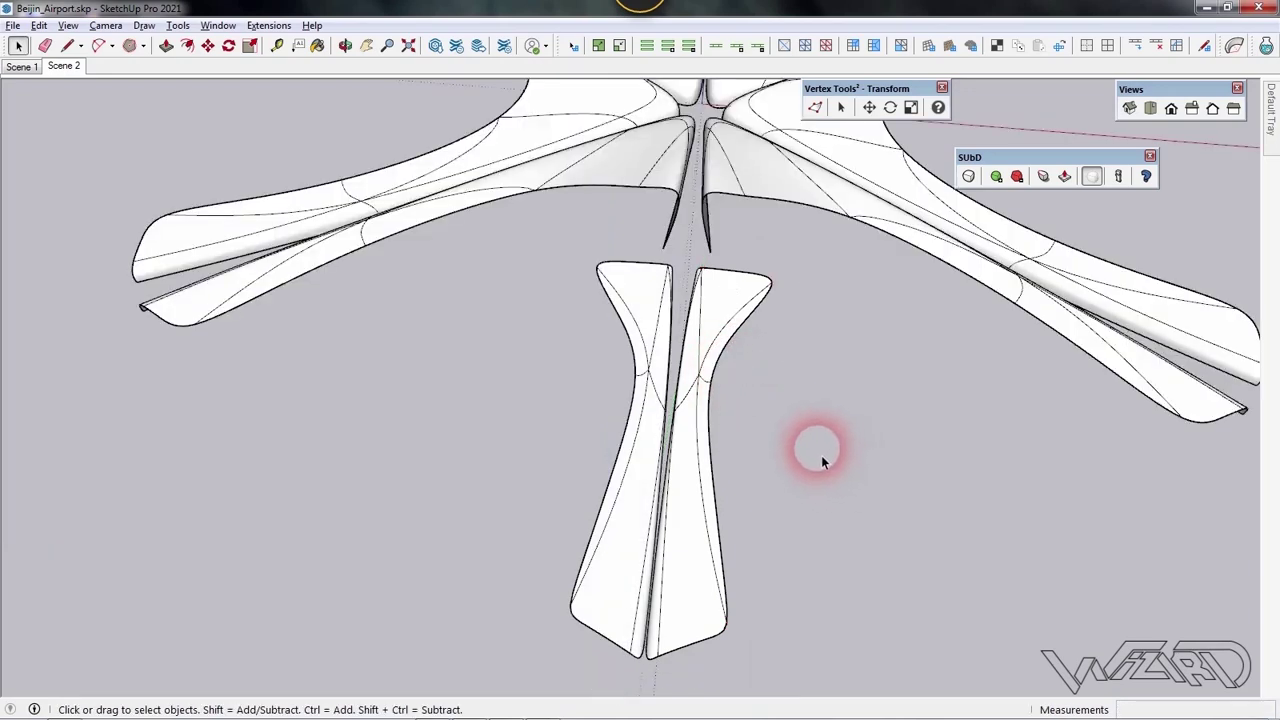
{"action": "scroll", "coordinate": [821, 460], "scroll_direction": "down", "scroll_amount": 3}
{"action": "middle_click_drag", "start_coordinate": [820, 479], "coordinate": [829, 417]}
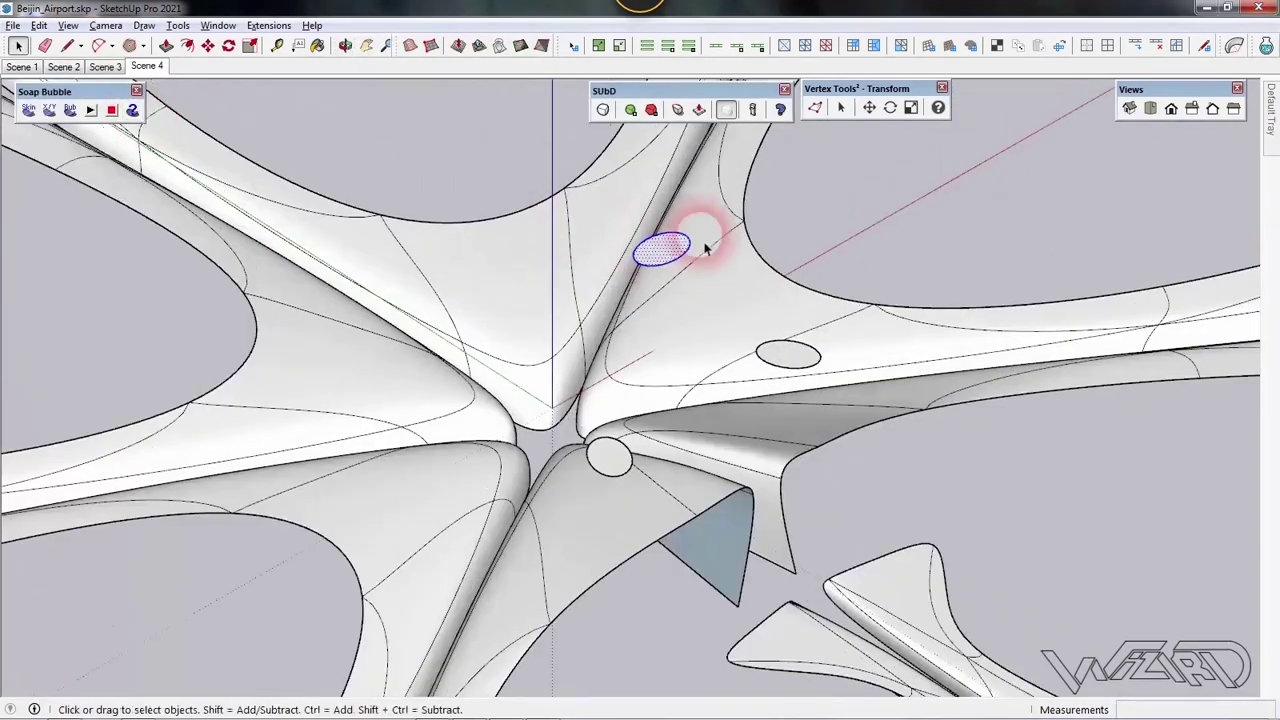
Skin the roof ellipse with Soap Bubble and inflate it at pressure 80
{"action": "left_click", "coordinate": [685, 245]}
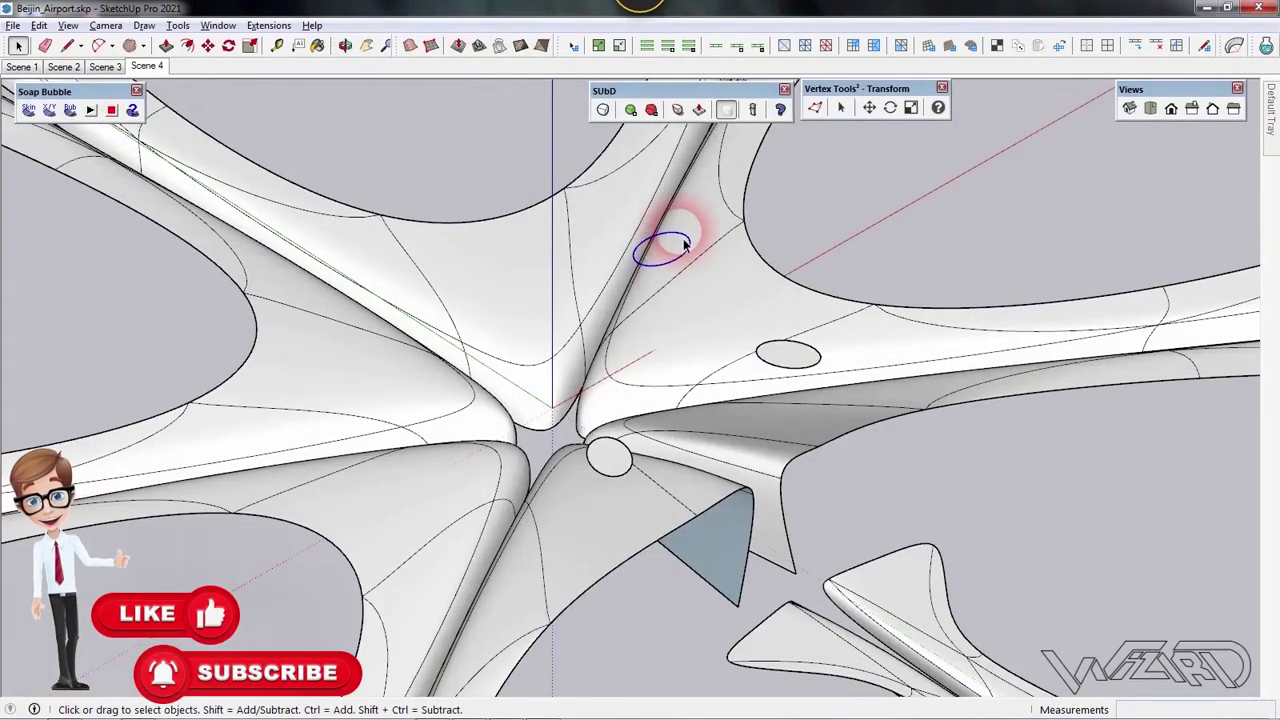
{"action": "left_click", "coordinate": [784, 284]}
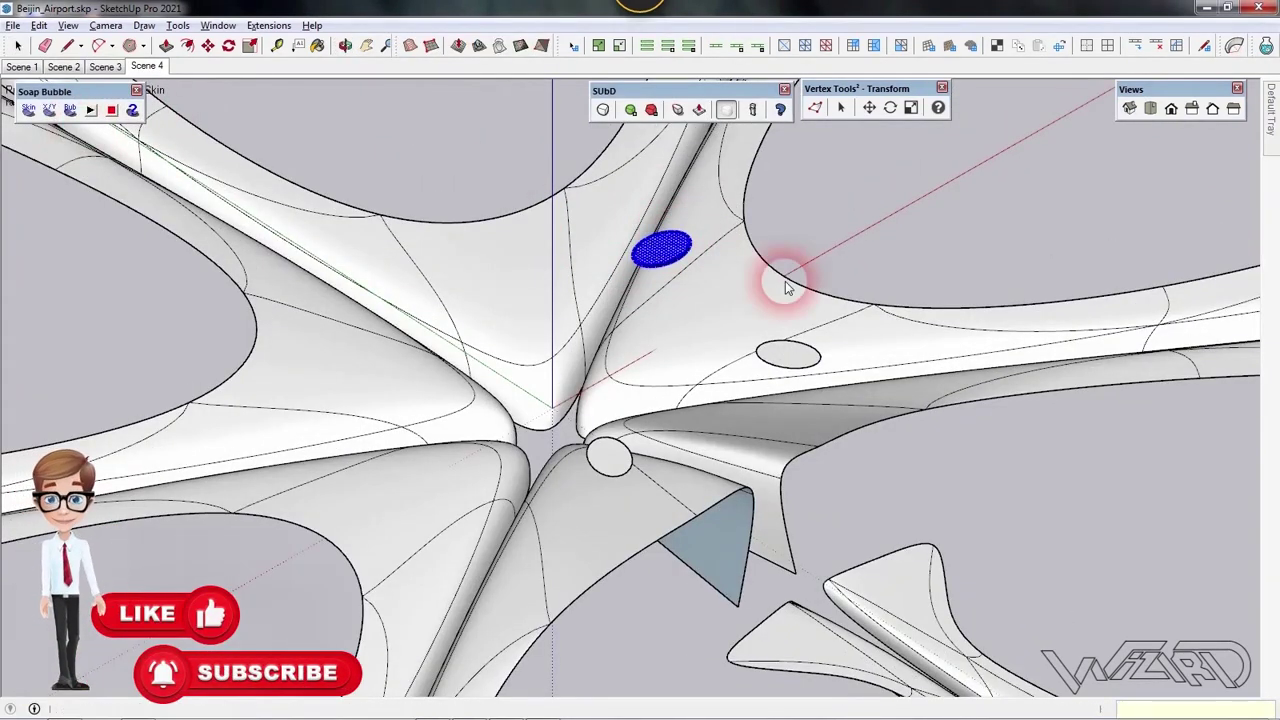
{"action": "scroll", "coordinate": [666, 251], "scroll_direction": "up", "scroll_amount": 6}
{"action": "left_click", "coordinate": [70, 110]}
{"action": "left_click", "coordinate": [643, 257]}
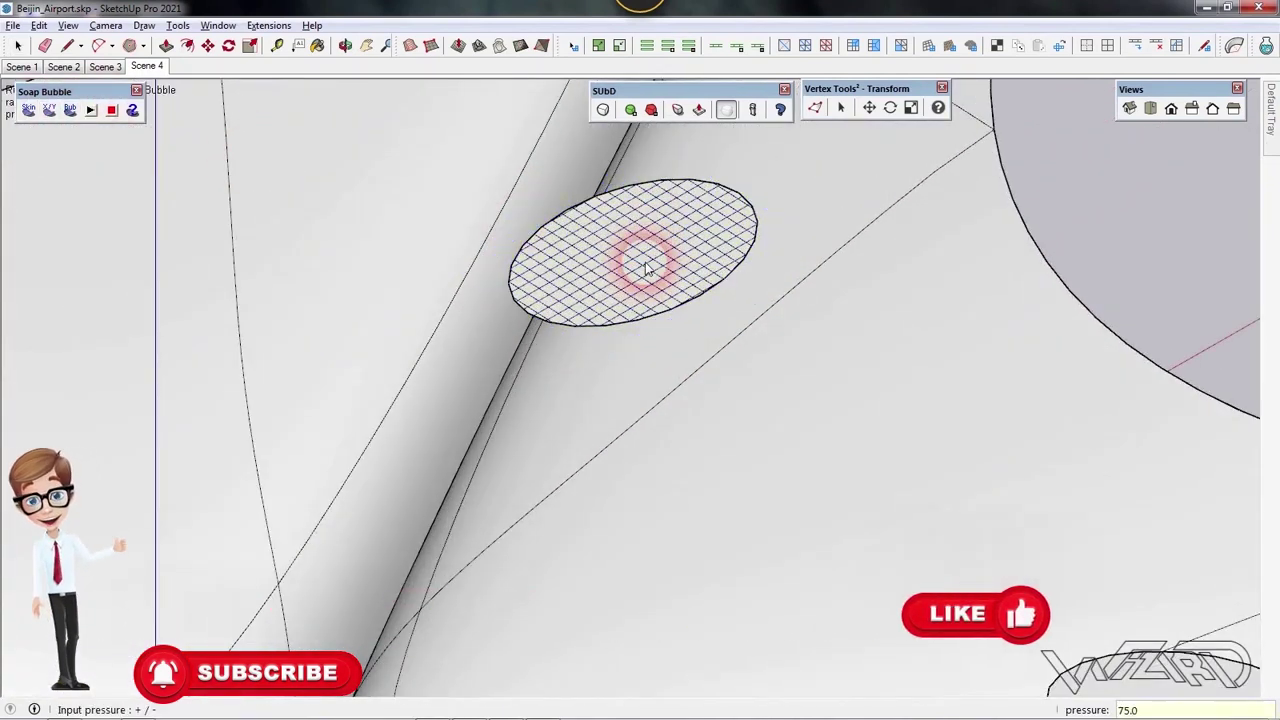
{"action": "key", "text": "plus"}
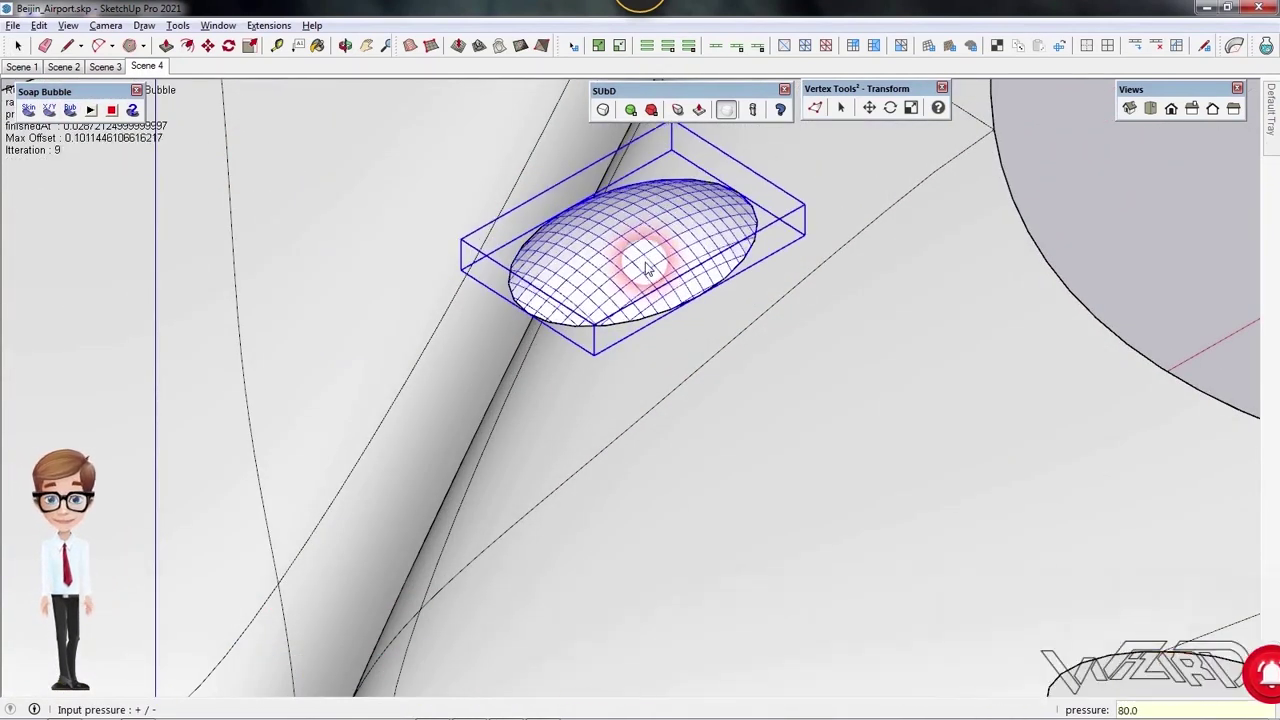
{"action": "left_click", "coordinate": [147, 65]}
Untick Soften coplanar, raise the bubble's softening angle, and exit to view the whole roof
{"action": "mouse_move", "coordinate": [1128, 293]}
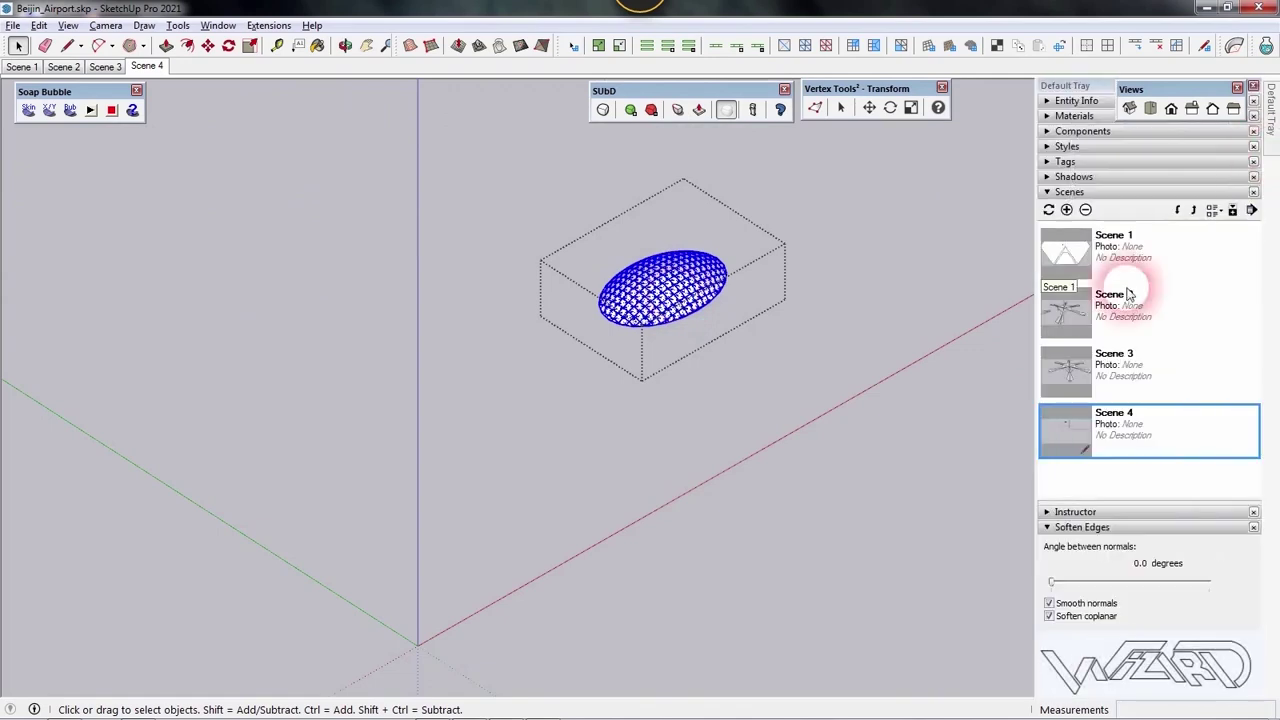
{"action": "left_click", "coordinate": [1050, 616]}
{"action": "left_click", "coordinate": [688, 300]}
{"action": "mouse_move", "coordinate": [1246, 114]}
{"action": "left_click_drag", "start_coordinate": [1051, 581], "coordinate": [1210, 581]}
{"action": "left_click", "coordinate": [958, 540]}
{"action": "middle_click_drag", "start_coordinate": [958, 540], "coordinate": [751, 329]}
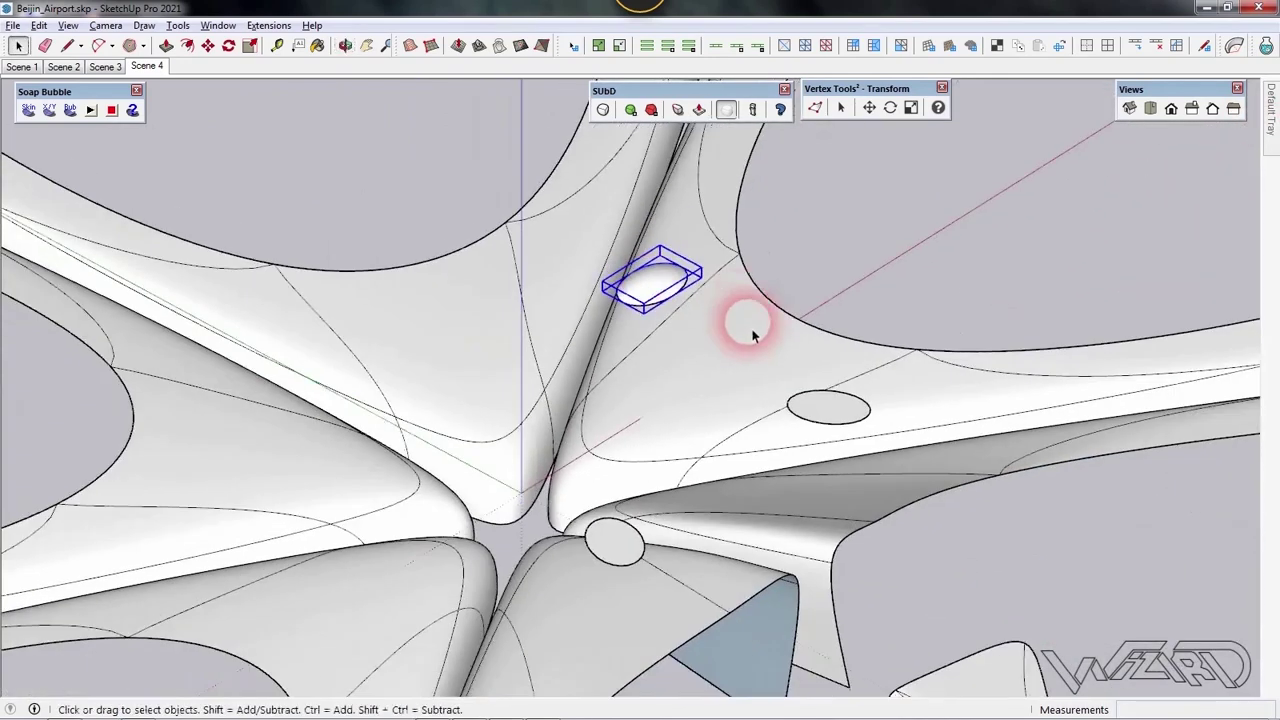
{"action": "scroll", "coordinate": [580, 200], "scroll_direction": "down", "scroll_amount": 3}
{"action": "middle_click_drag", "start_coordinate": [580, 200], "coordinate": [703, 385]}
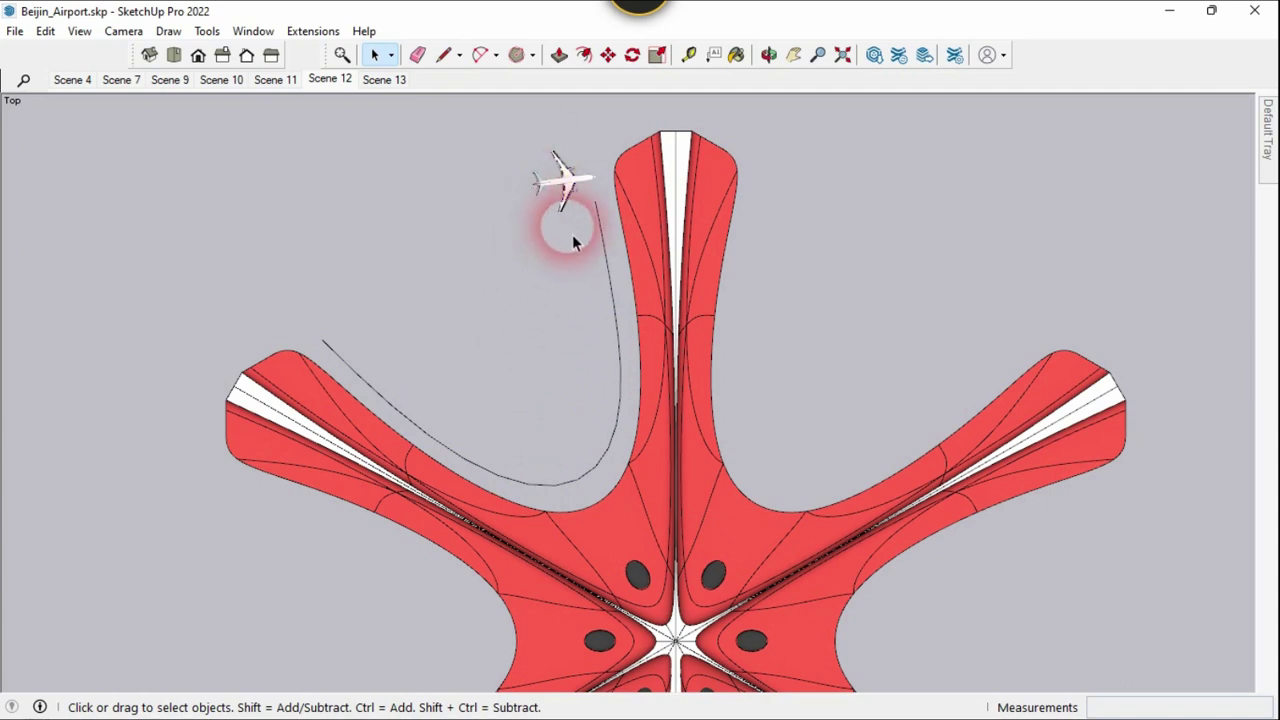
Array airplane copies along the curve with Copy Along Path, each rotated to follow it
{"action": "scroll", "coordinate": [571, 237], "scroll_direction": "up", "scroll_amount": 2}
{"action": "left_click", "coordinate": [559, 273]}
{"action": "scroll", "coordinate": [588, 147], "scroll_direction": "down", "scroll_amount": 1}
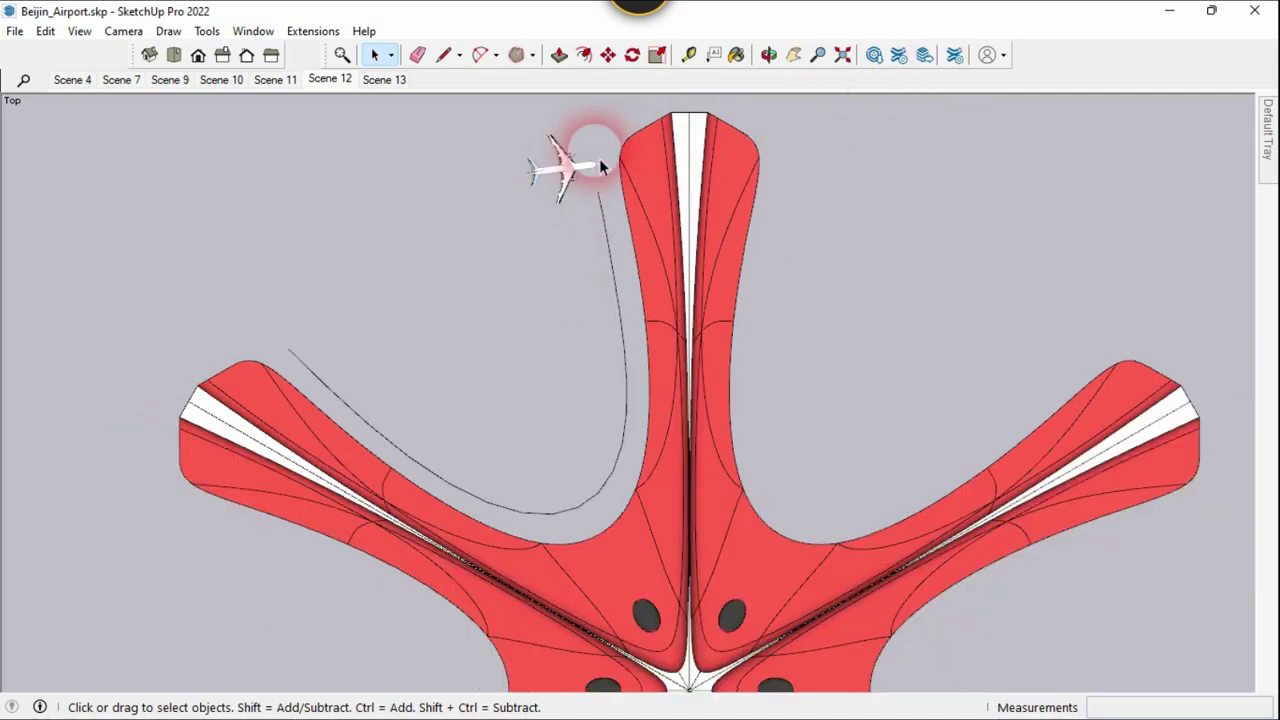
{"action": "right_click", "coordinate": [1148, 62]}
{"action": "left_click", "coordinate": [1135, 16]}
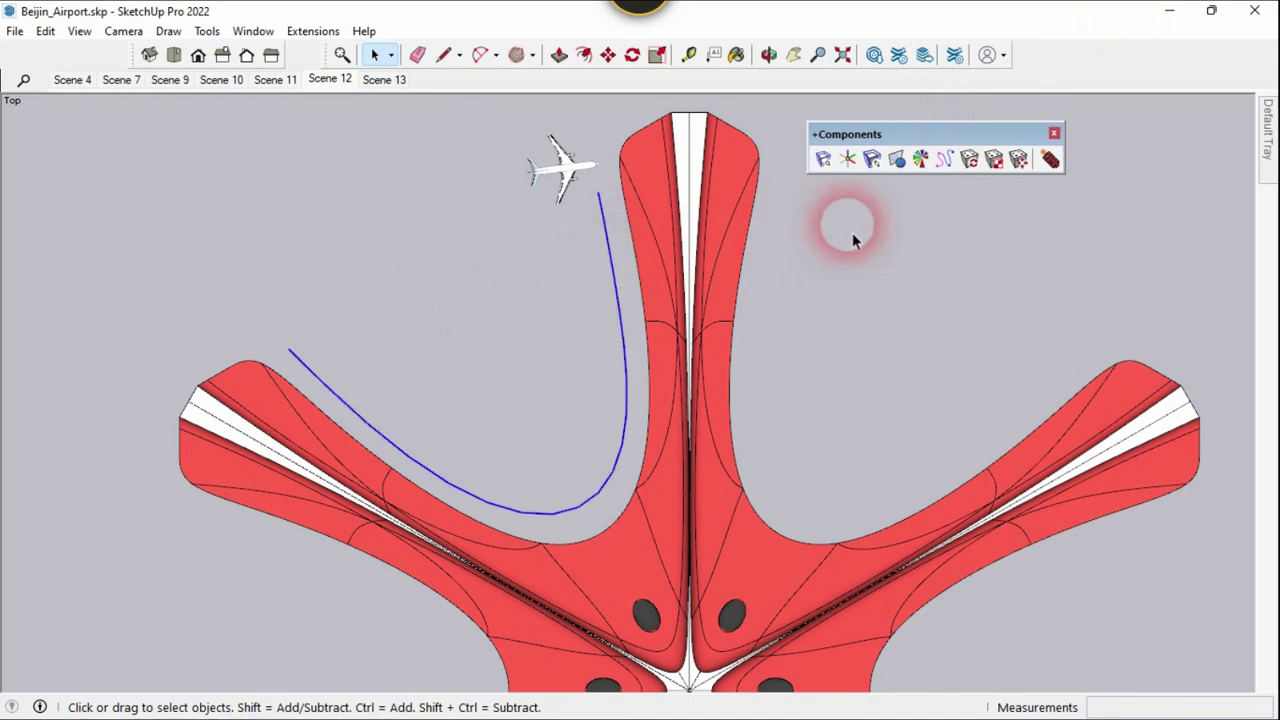
{"action": "left_click", "coordinate": [947, 168]}
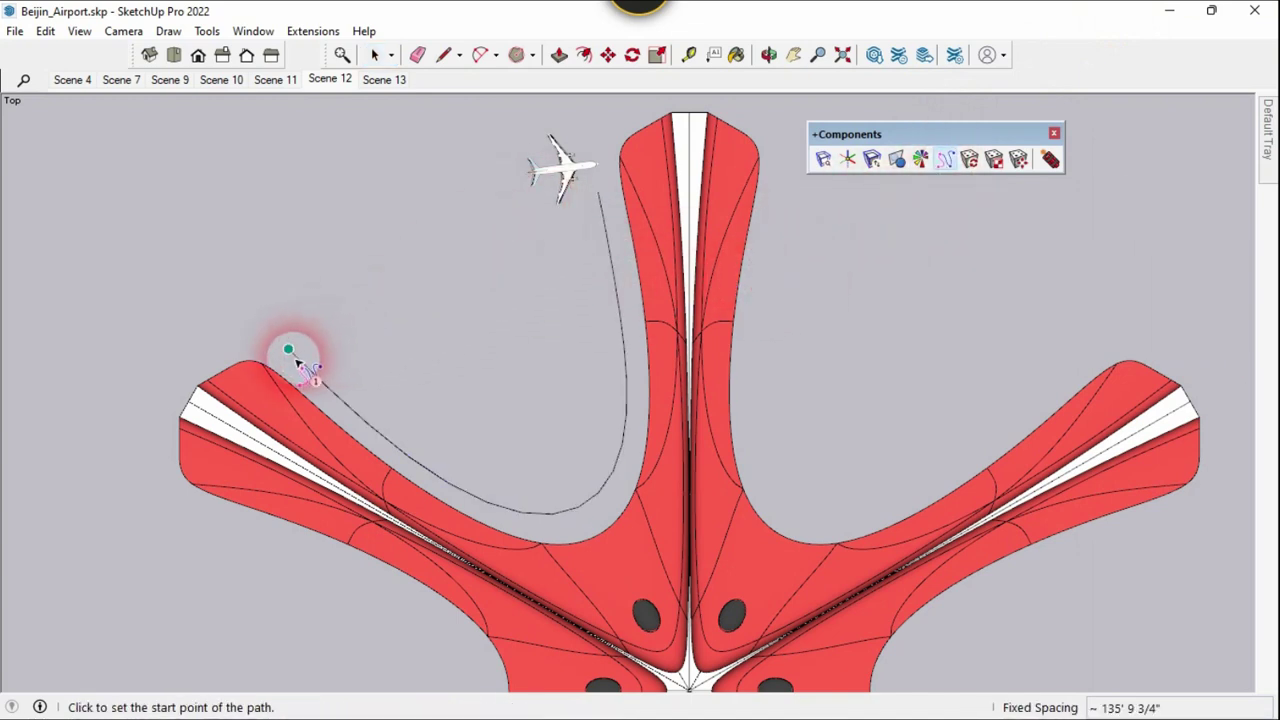
{"action": "left_click", "coordinate": [290, 350]}
{"action": "left_click", "coordinate": [566, 188]}
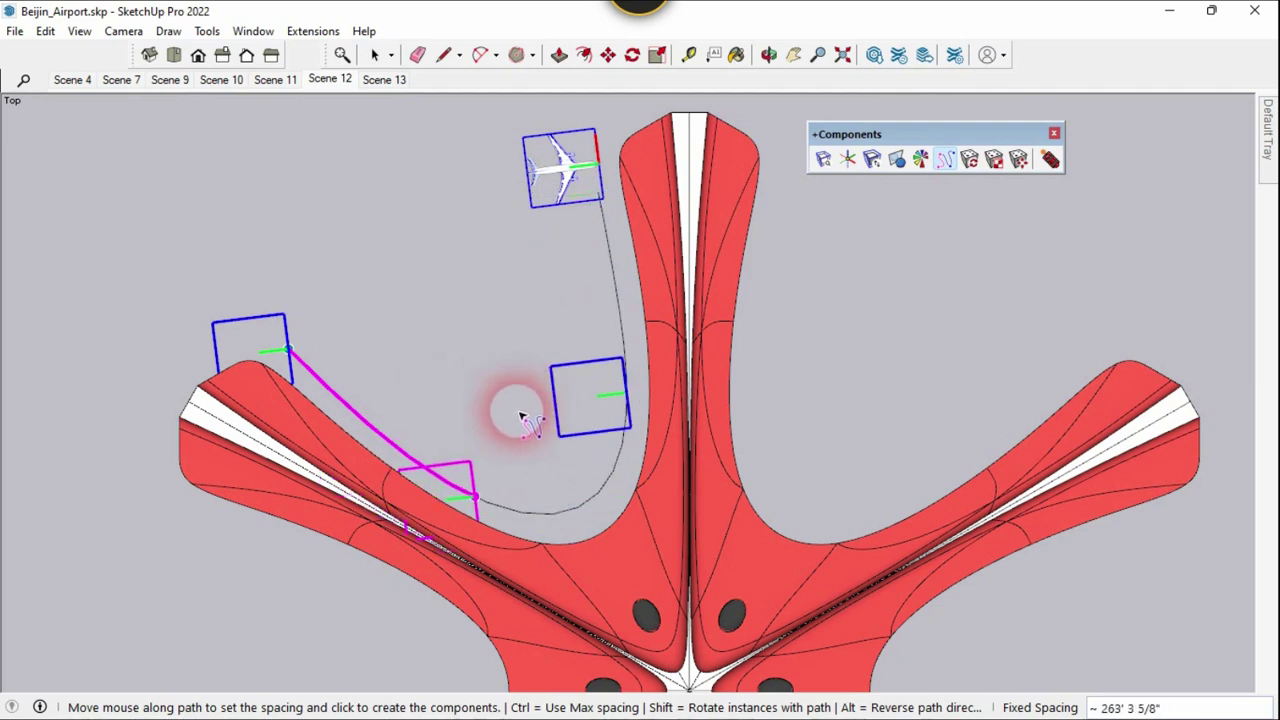
{"action": "key", "text": "shift"}
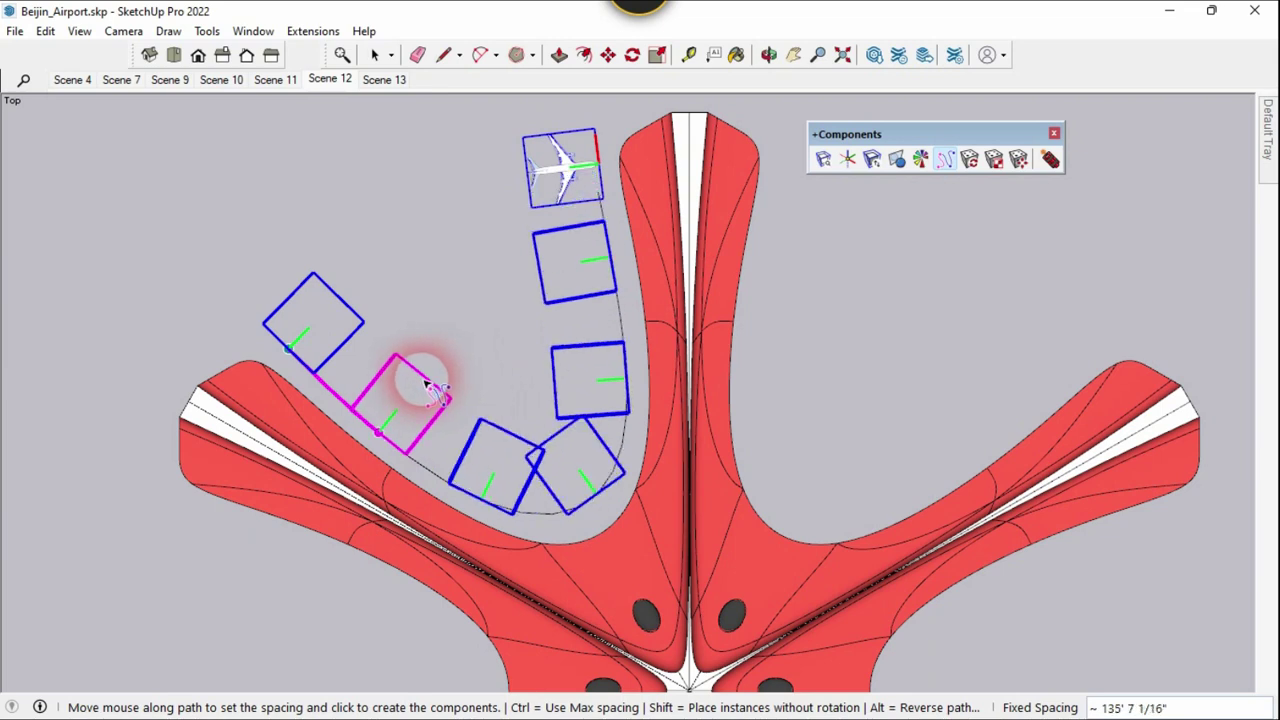
{"action": "left_click", "coordinate": [416, 376]}
Start moving the top airplane copy with the Move tool
{"action": "scroll", "coordinate": [588, 530], "scroll_direction": "up", "scroll_amount": 1}
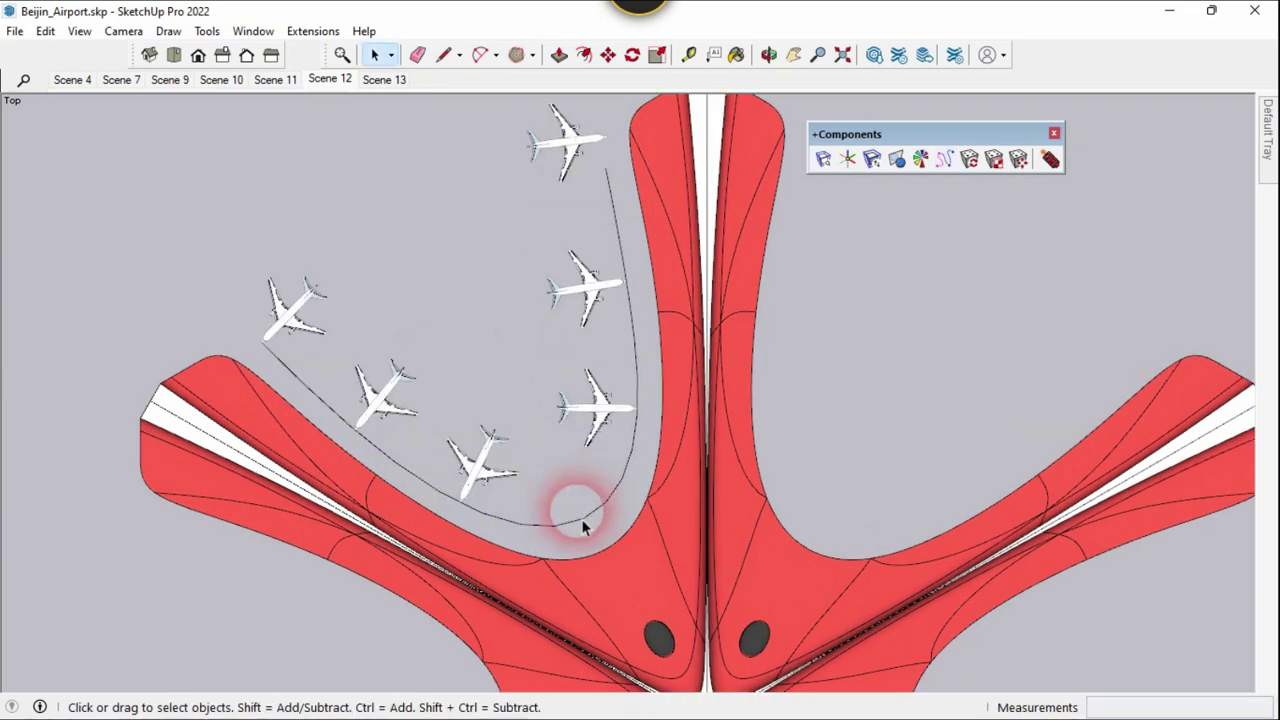
{"action": "left_click", "coordinate": [566, 140]}
{"action": "left_click", "coordinate": [607, 58]}
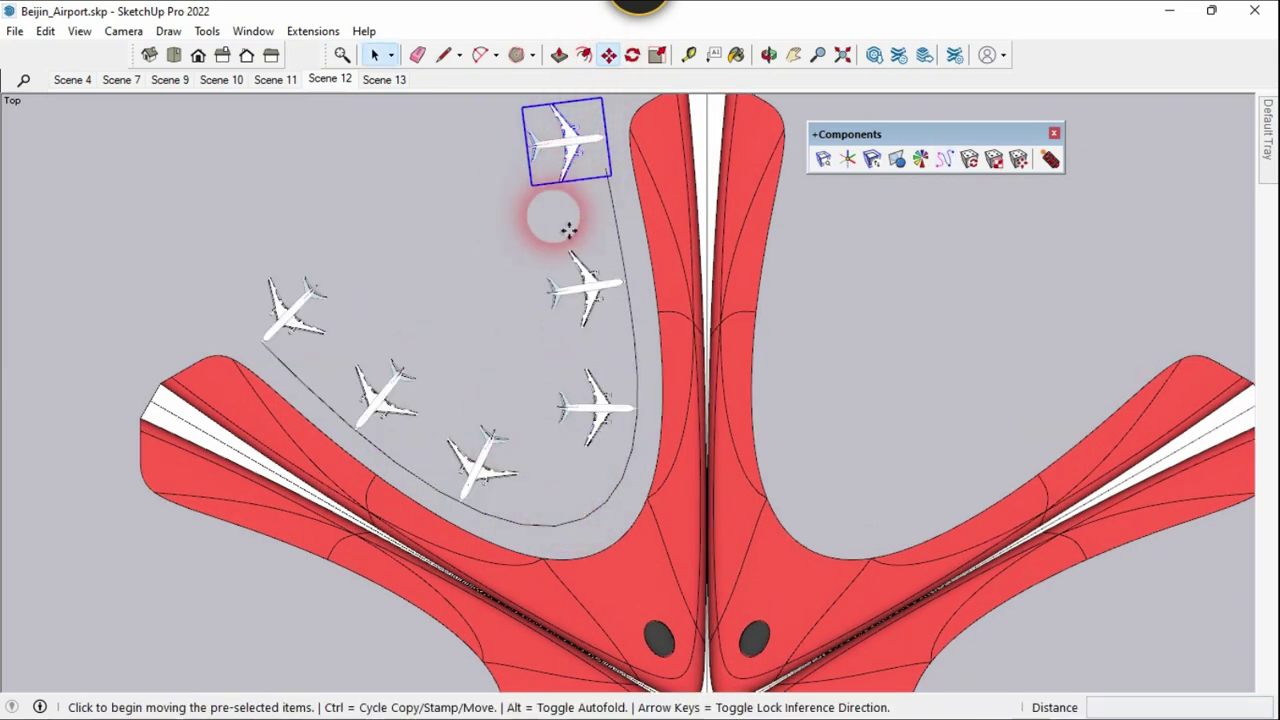
{"action": "scroll", "coordinate": [589, 203], "scroll_direction": "up", "scroll_amount": 1}
{"action": "left_click", "coordinate": [590, 205]}
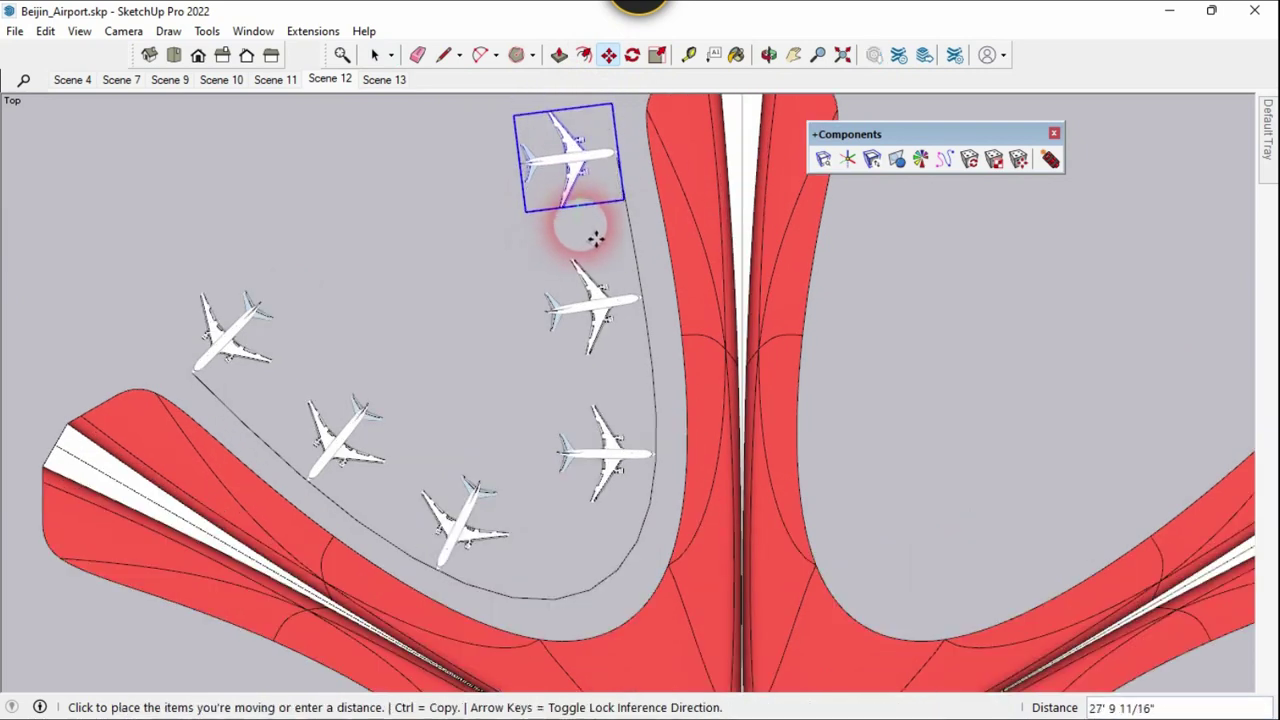
Settle the top airplane into its new position along the curve
{"action": "left_click", "coordinate": [594, 226]}
{"action": "key", "text": "alt"}
{"action": "left_click", "coordinate": [486, 254]}
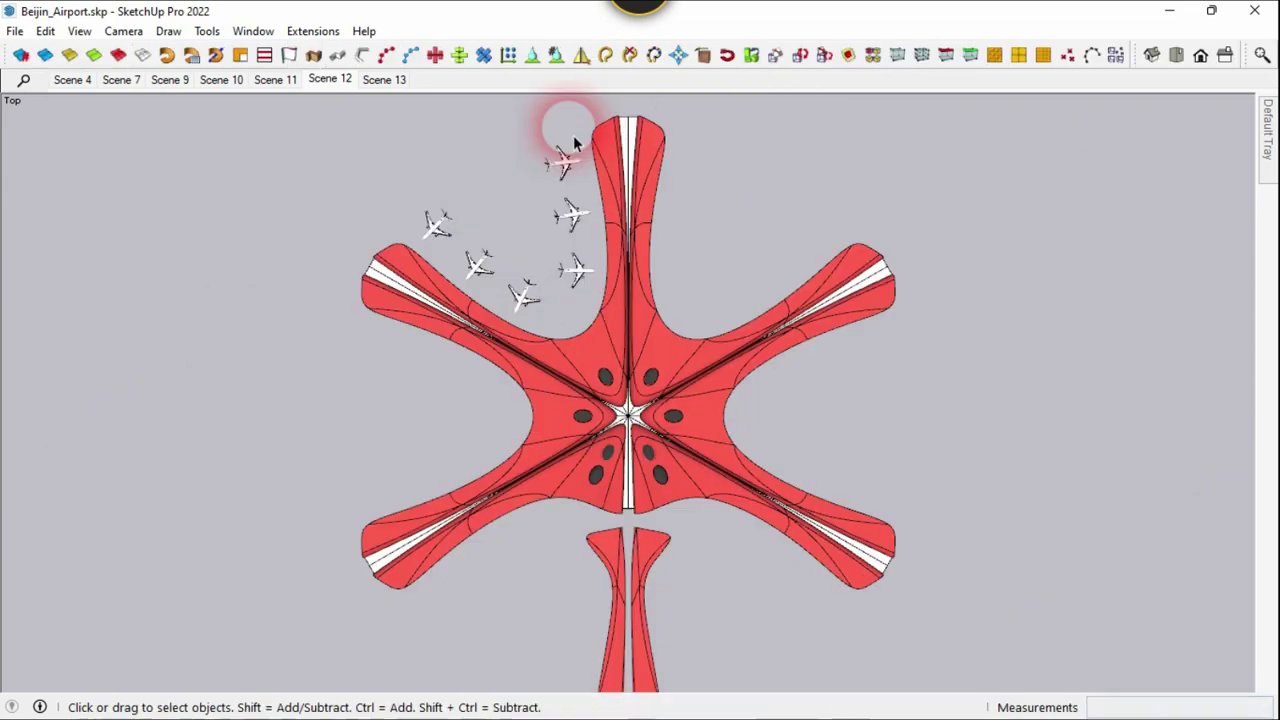
Select the five curve airplanes and mirror-copy them across the next roof arm
{"action": "left_click_drag", "start_coordinate": [543, 262], "coordinate": [505, 300]}
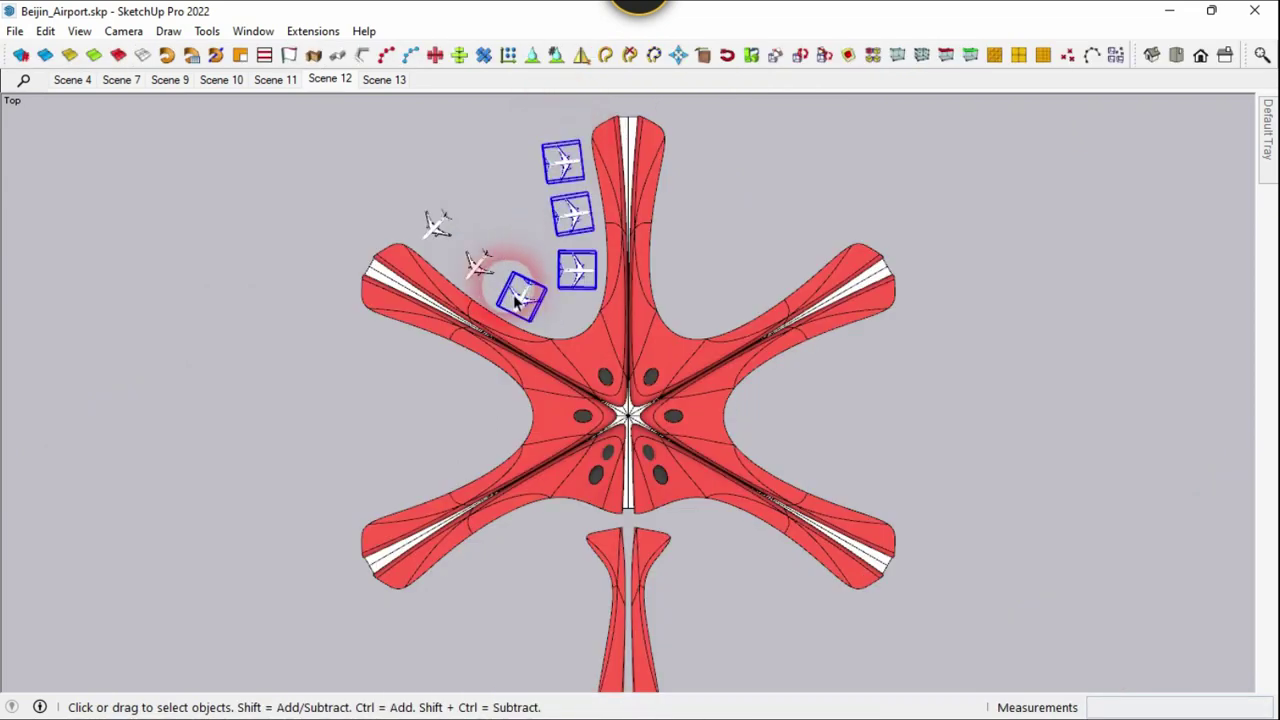
{"action": "left_click_drag", "start_coordinate": [476, 184], "coordinate": [468, 262]}
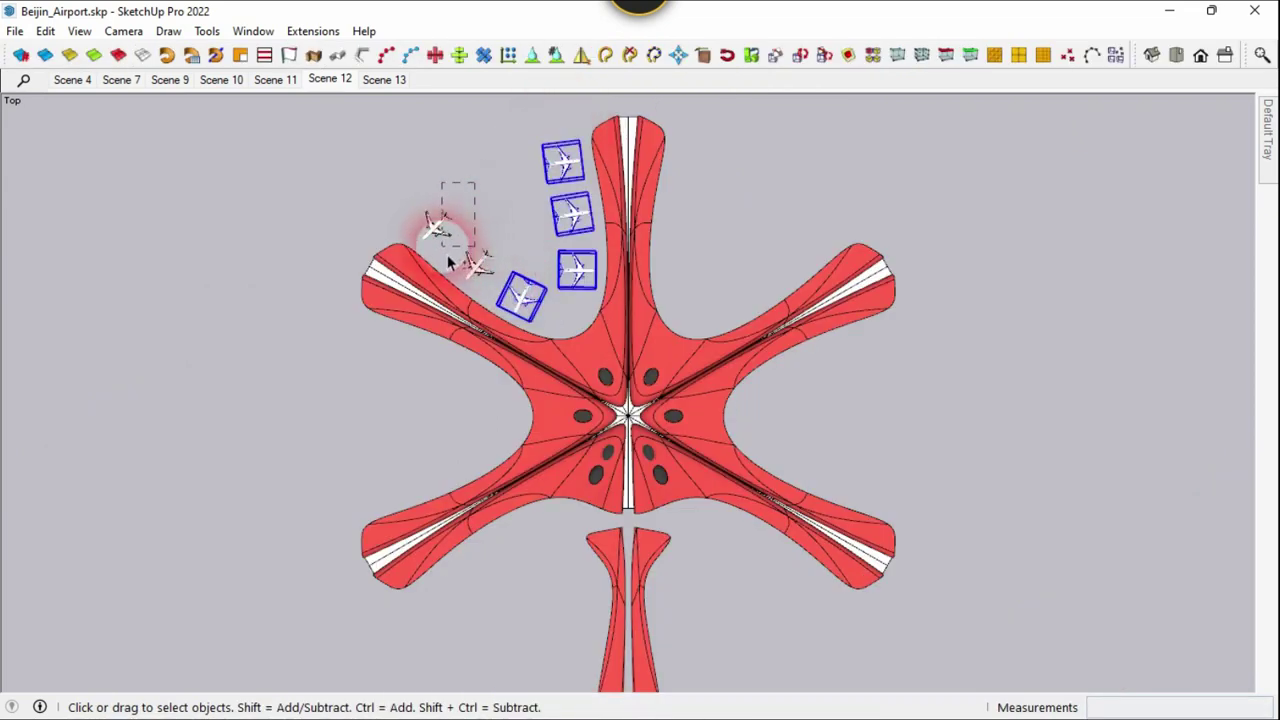
{"action": "left_click", "coordinate": [479, 266], "text": "ctrl"}
{"action": "left_click", "coordinate": [583, 60]}
{"action": "key", "text": "m"}
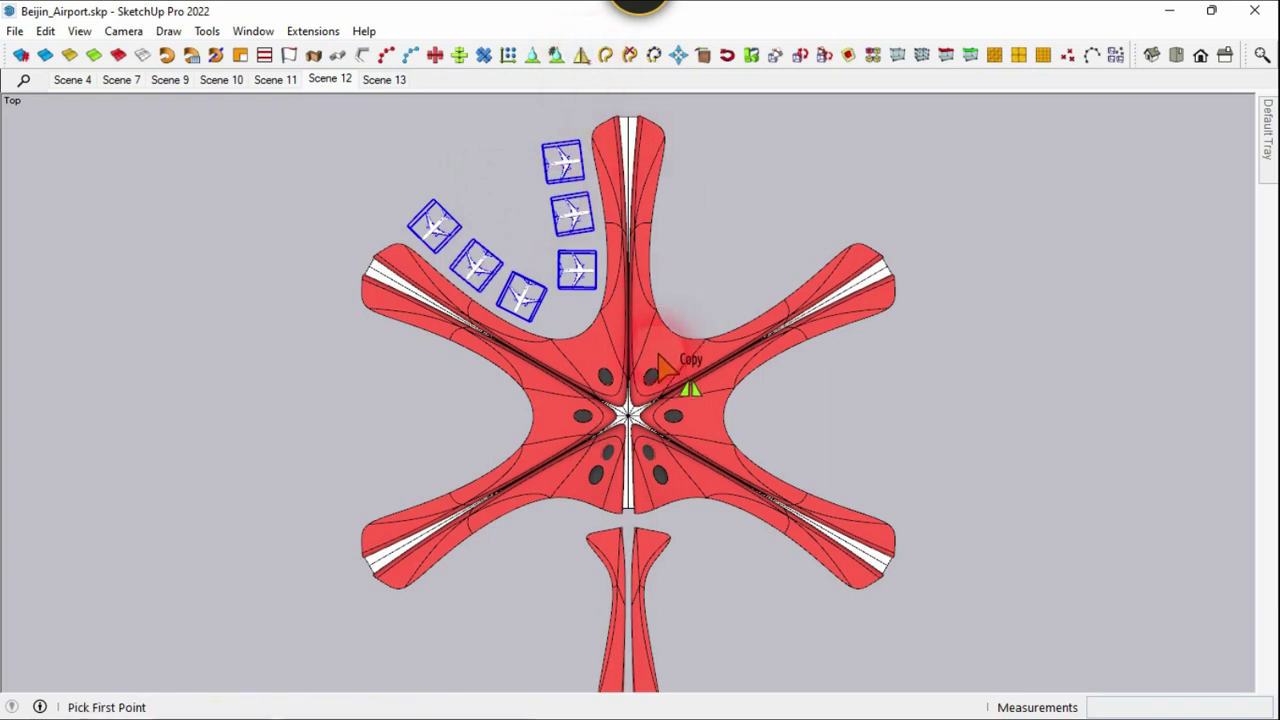
{"action": "scroll", "coordinate": [628, 150], "scroll_direction": "down", "scroll_amount": 1}
{"action": "key", "text": "ctrl"}
{"action": "left_click", "coordinate": [633, 157]}
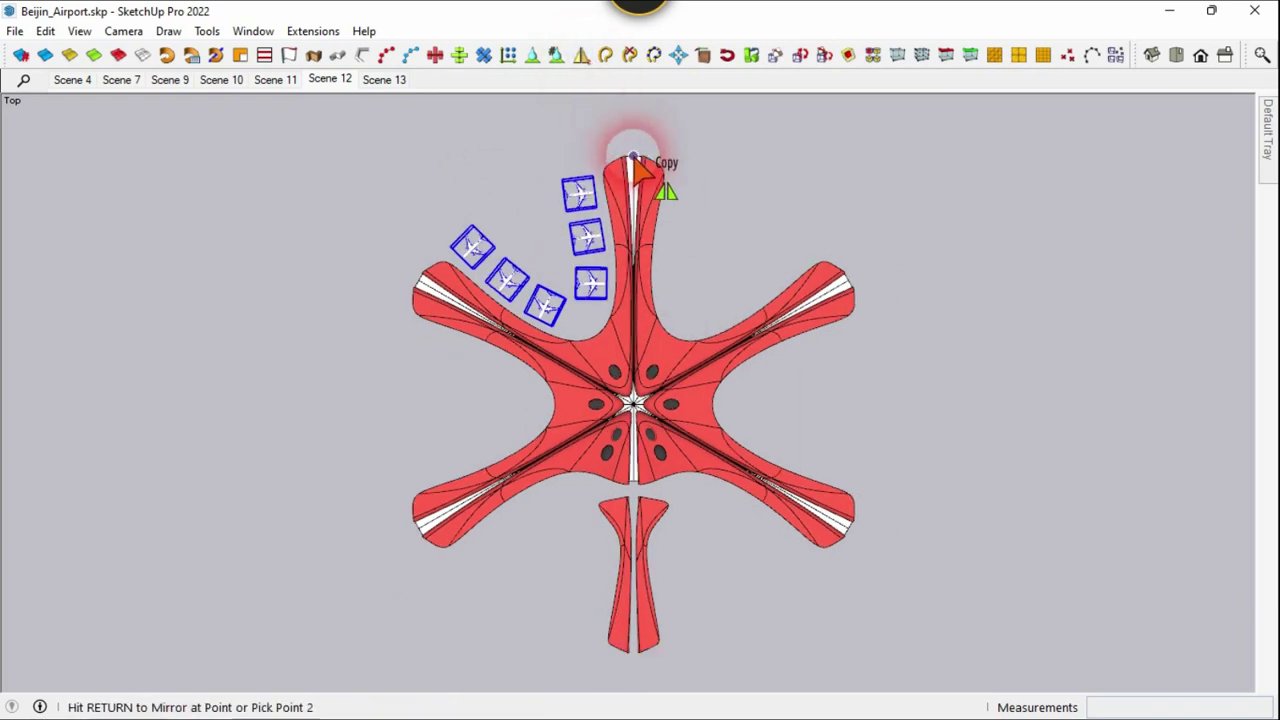
{"action": "left_click", "coordinate": [636, 125]}
{"action": "middle_click_drag", "start_coordinate": [654, 129], "coordinate": [777, 220]}
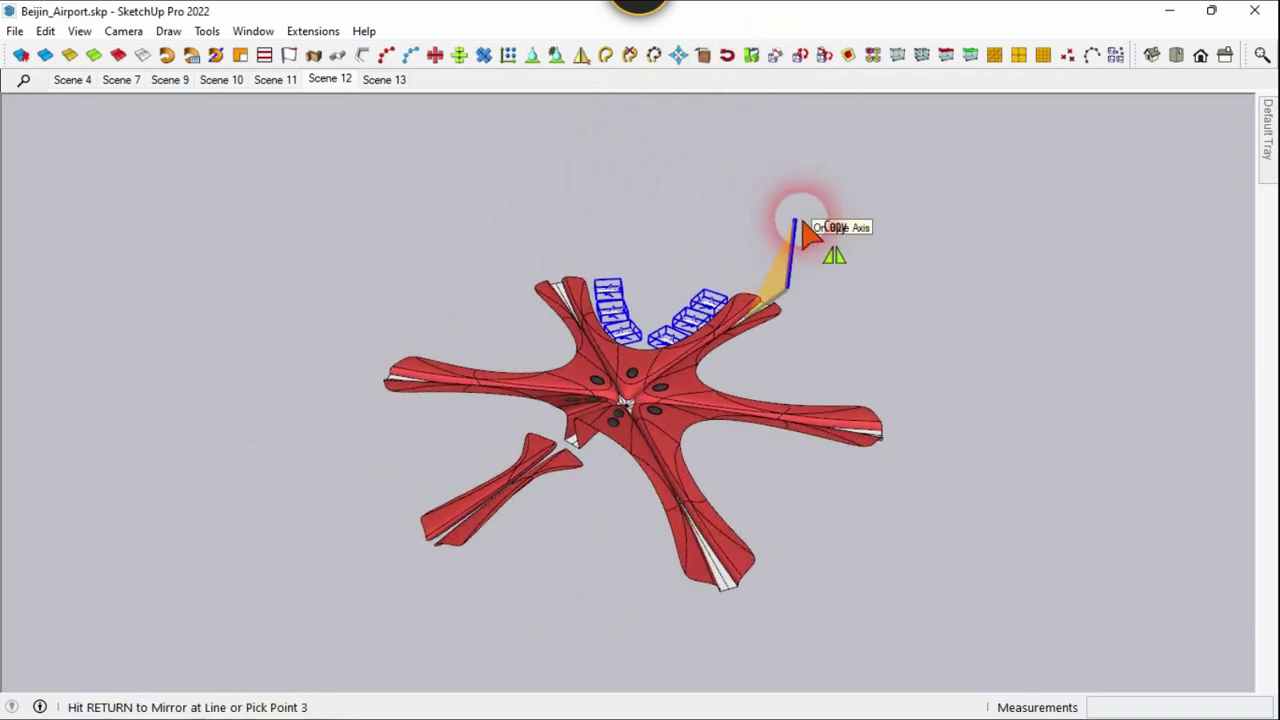
{"action": "left_click", "coordinate": [794, 228]}
Select the newly mirrored airplanes and orbit the whole airport to a new angle
{"action": "middle_click_drag", "start_coordinate": [809, 286], "coordinate": [649, 473]}
{"action": "left_click_drag", "start_coordinate": [857, 508], "coordinate": [806, 402]}
{"action": "left_click_drag", "start_coordinate": [810, 472], "coordinate": [748, 418]}
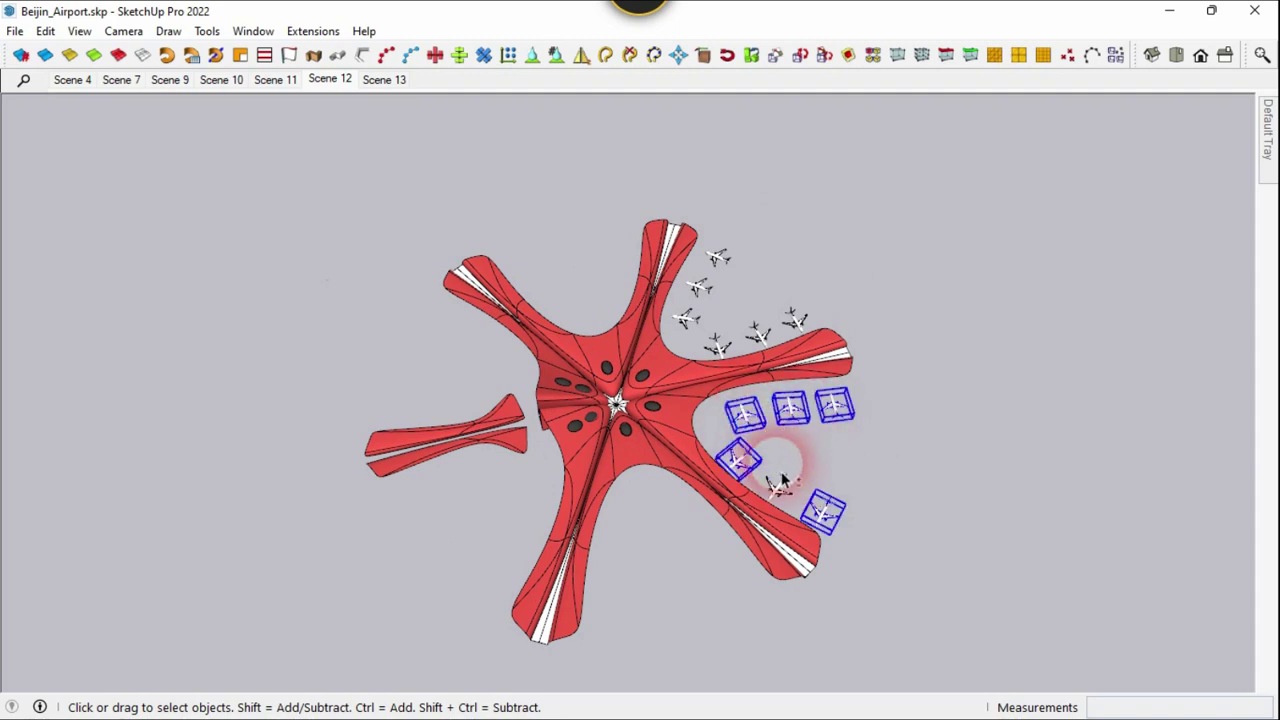
{"action": "middle_click_drag", "start_coordinate": [745, 390], "coordinate": [870, 513]}
Mirror-copy the selected airplanes into the gap below the right arm
{"action": "scroll", "coordinate": [868, 450], "scroll_direction": "up", "scroll_amount": 5}
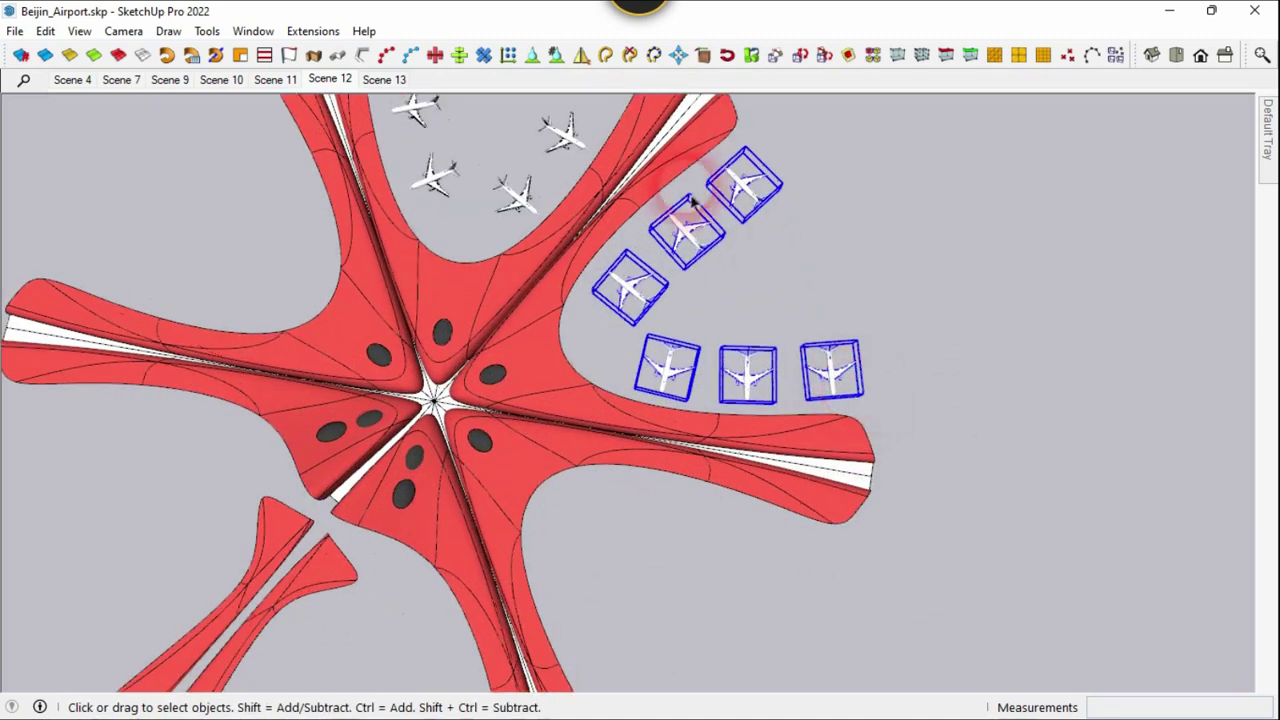
{"action": "left_click", "coordinate": [581, 55]}
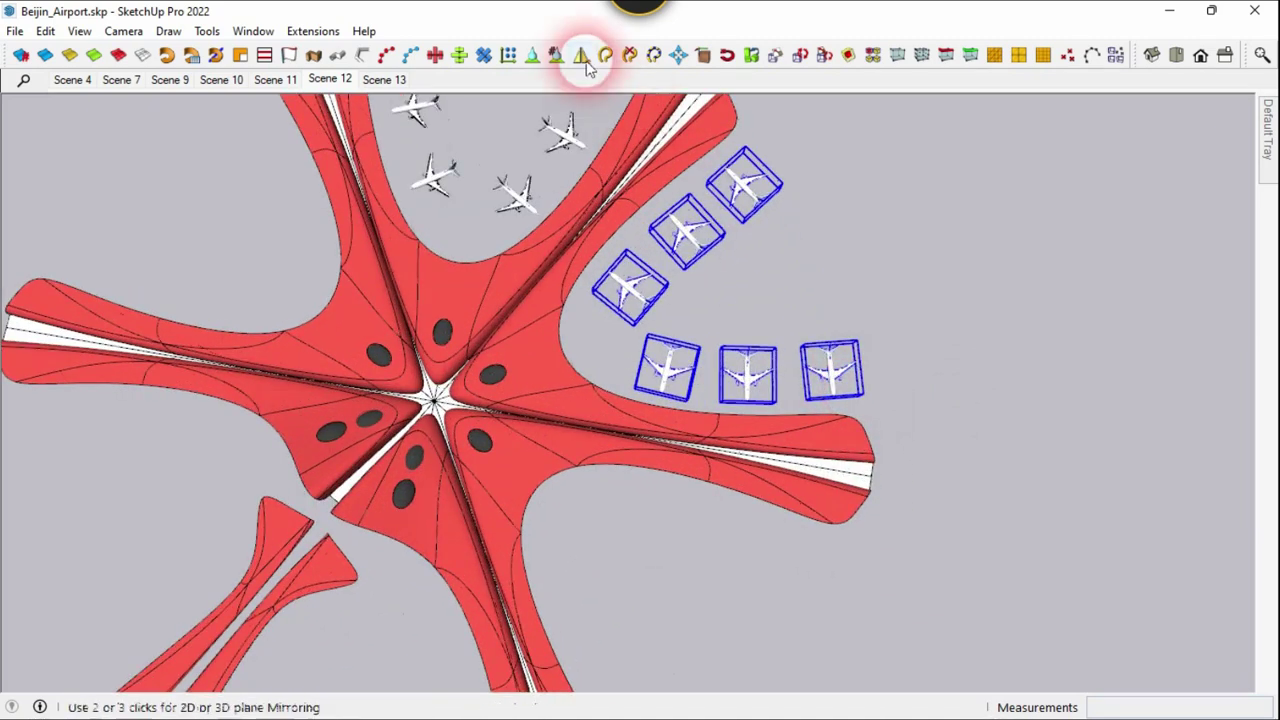
{"action": "left_click", "coordinate": [849, 481]}
{"action": "middle_click_drag", "start_coordinate": [885, 510], "coordinate": [886, 251]}
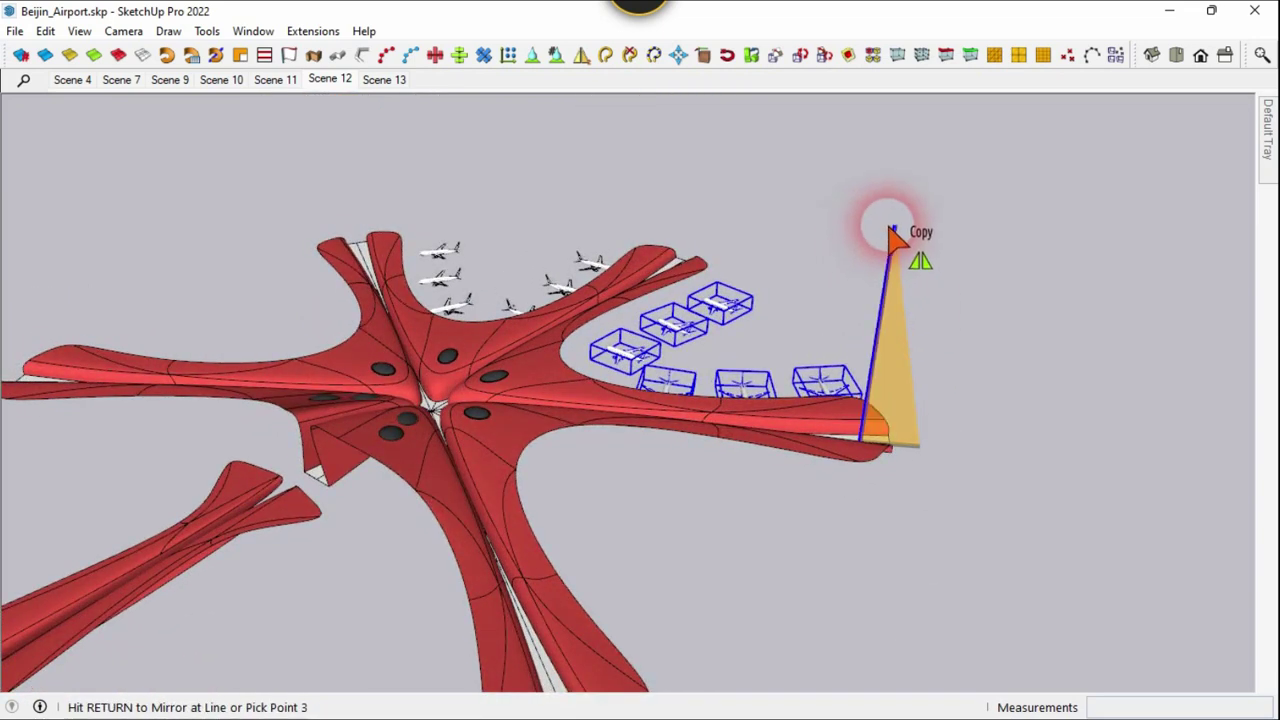
{"action": "left_click", "coordinate": [886, 236]}
{"action": "middle_click_drag", "start_coordinate": [486, 287], "coordinate": [786, 207]}
Select the airplanes near the right arm and mirror-copy them across the roof edge
{"action": "scroll", "coordinate": [786, 207], "scroll_direction": "up", "scroll_amount": 5}
{"action": "left_click_drag", "start_coordinate": [851, 346], "coordinate": [660, 232]}
{"action": "middle_click_drag", "start_coordinate": [591, 257], "coordinate": [358, 275]}
{"action": "left_click", "coordinate": [584, 60]}
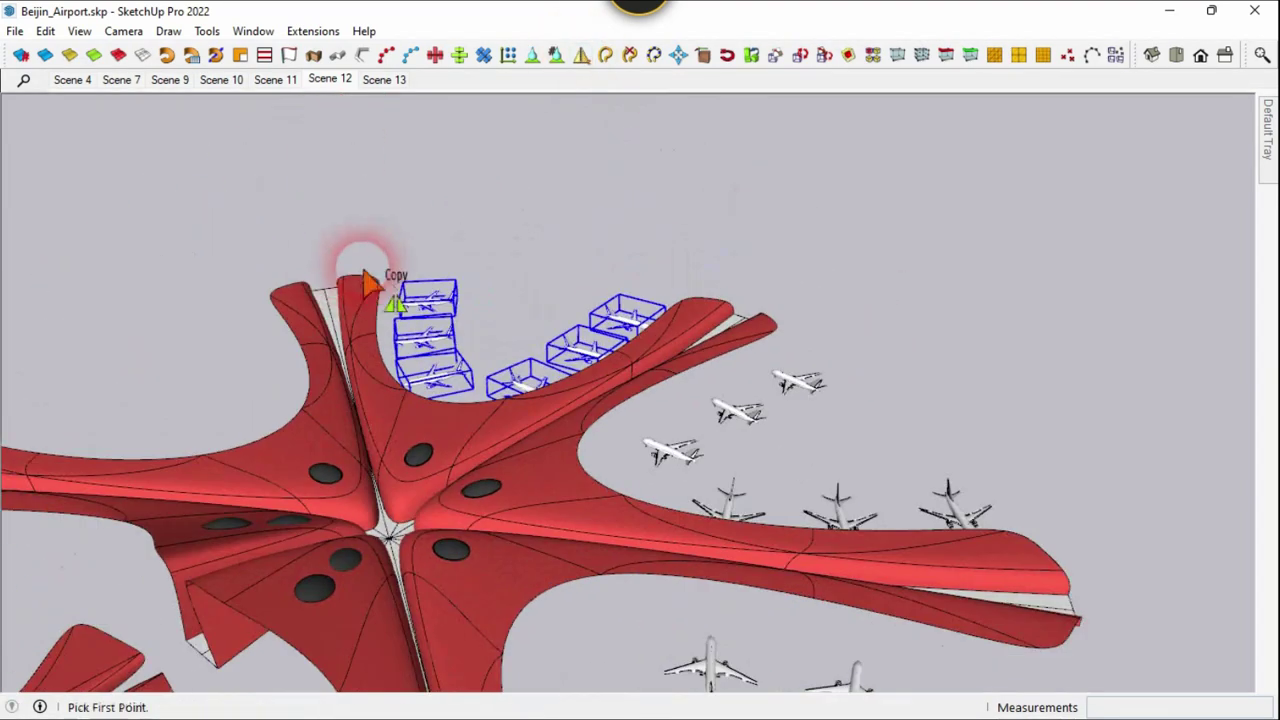
{"action": "left_click", "coordinate": [345, 287]}
{"action": "left_click", "coordinate": [320, 236]}
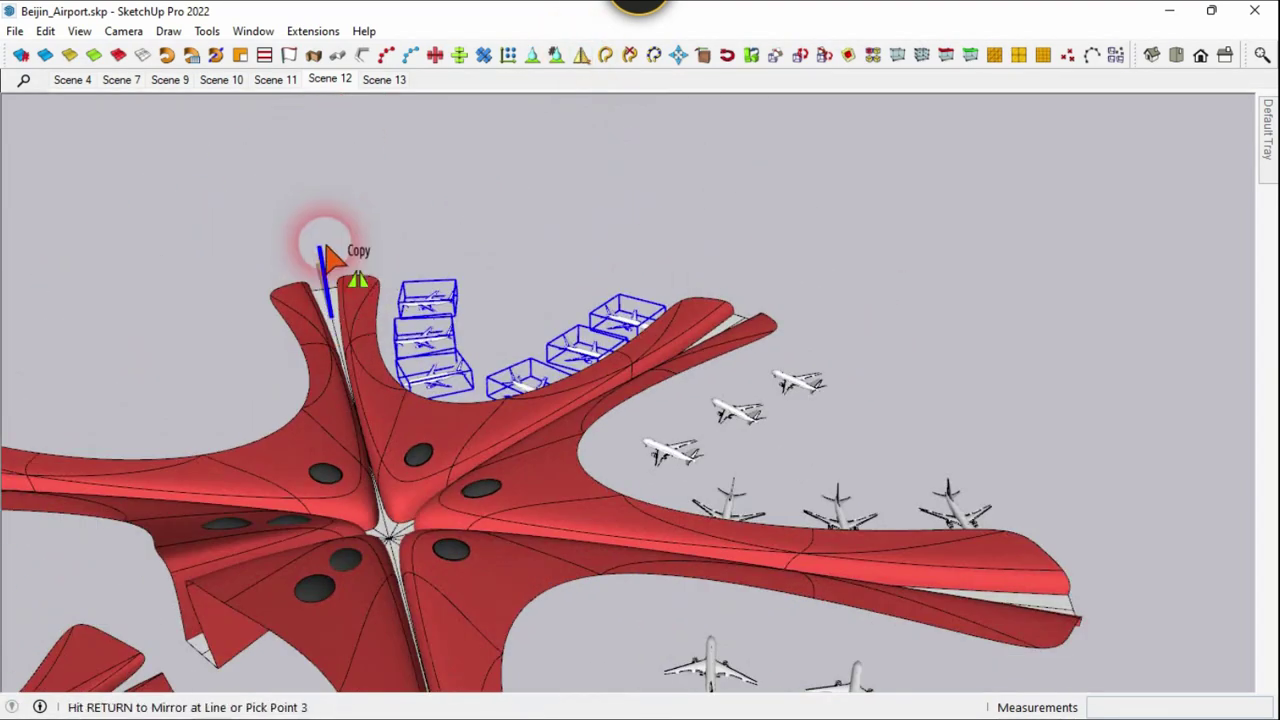
{"action": "key", "text": "Return"}
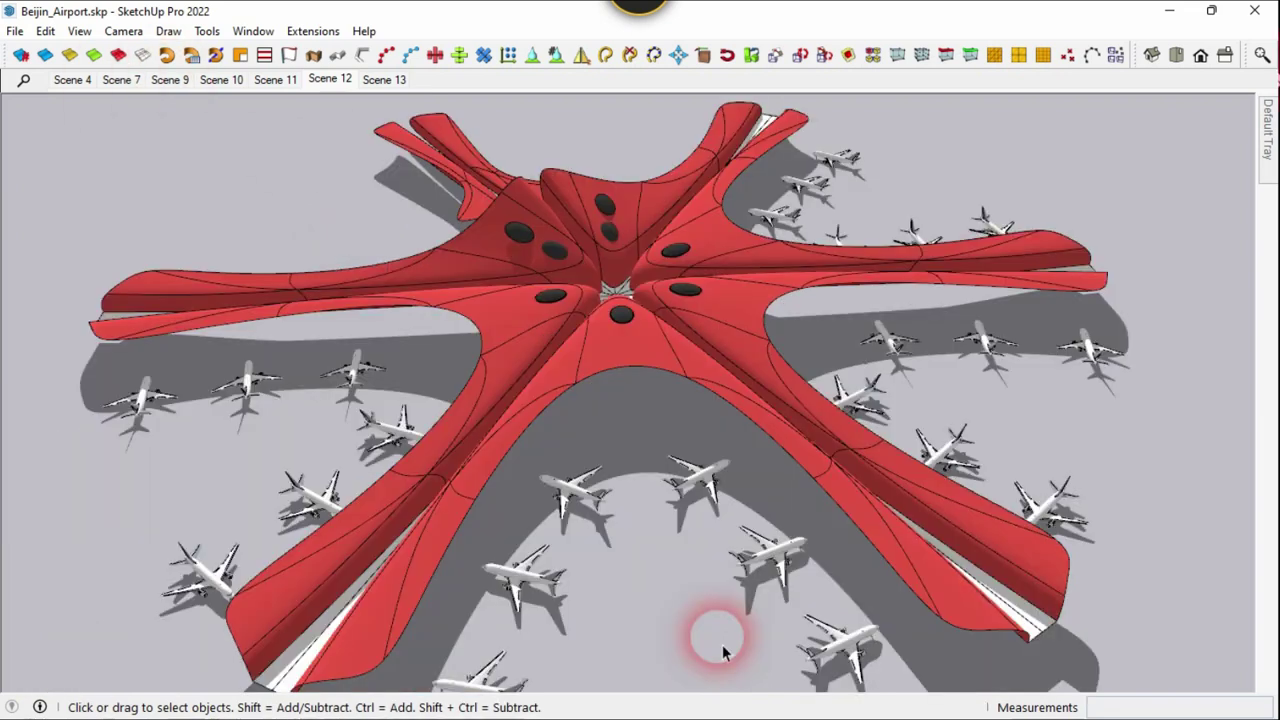
{"action": "left_click", "coordinate": [997, 518]}
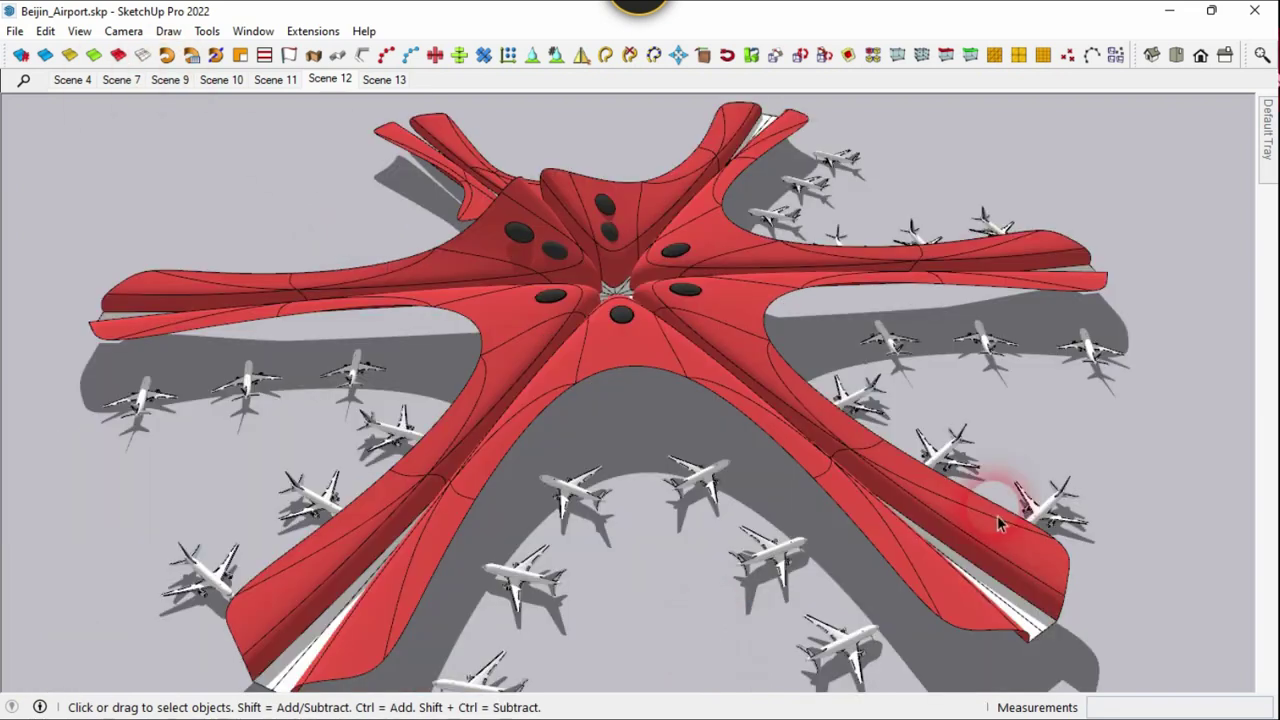